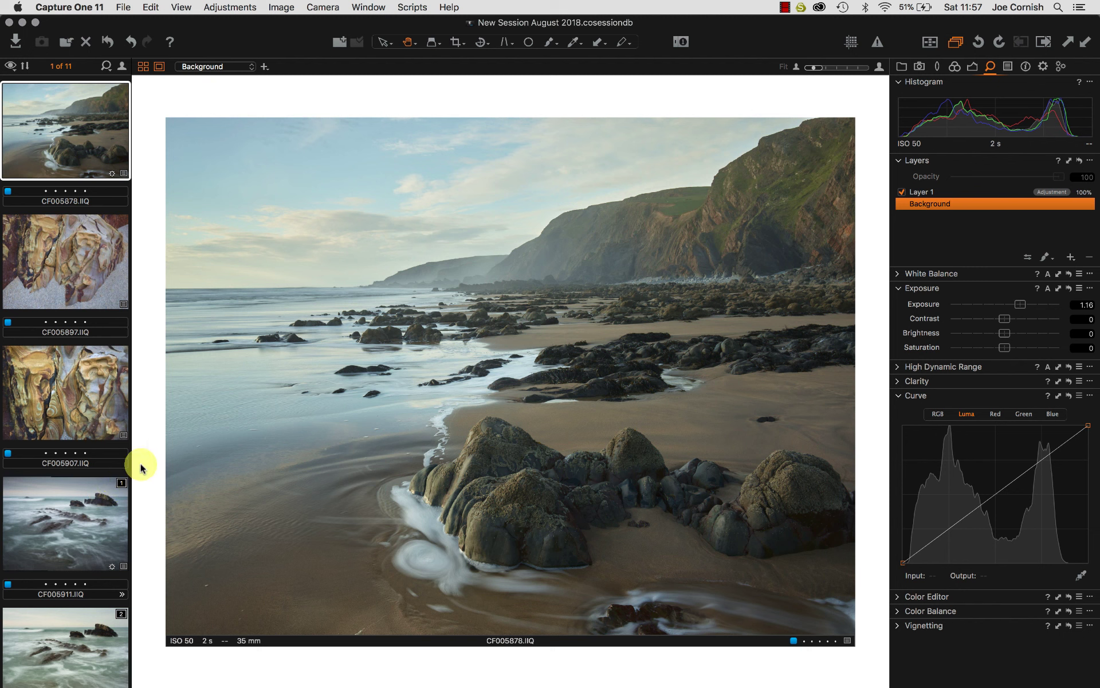
# - View the seascape photo CF005911.IIQ and return to the beach photo CF005878.IIQ
pyautogui.click(57, 526)
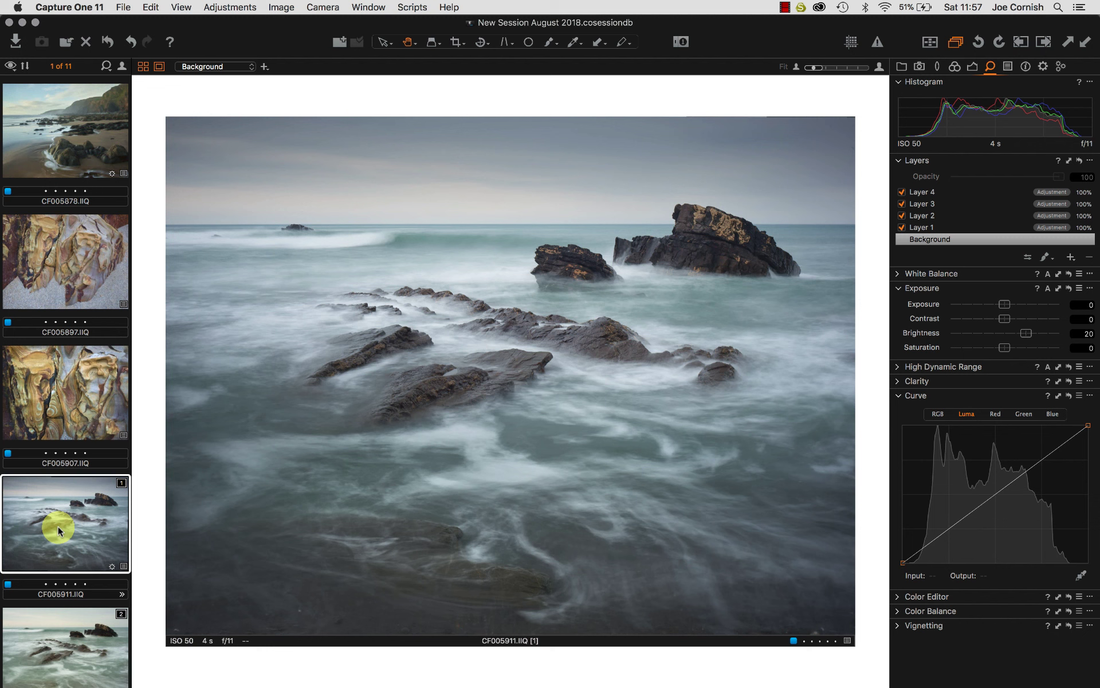
pyautogui.click(79, 164)
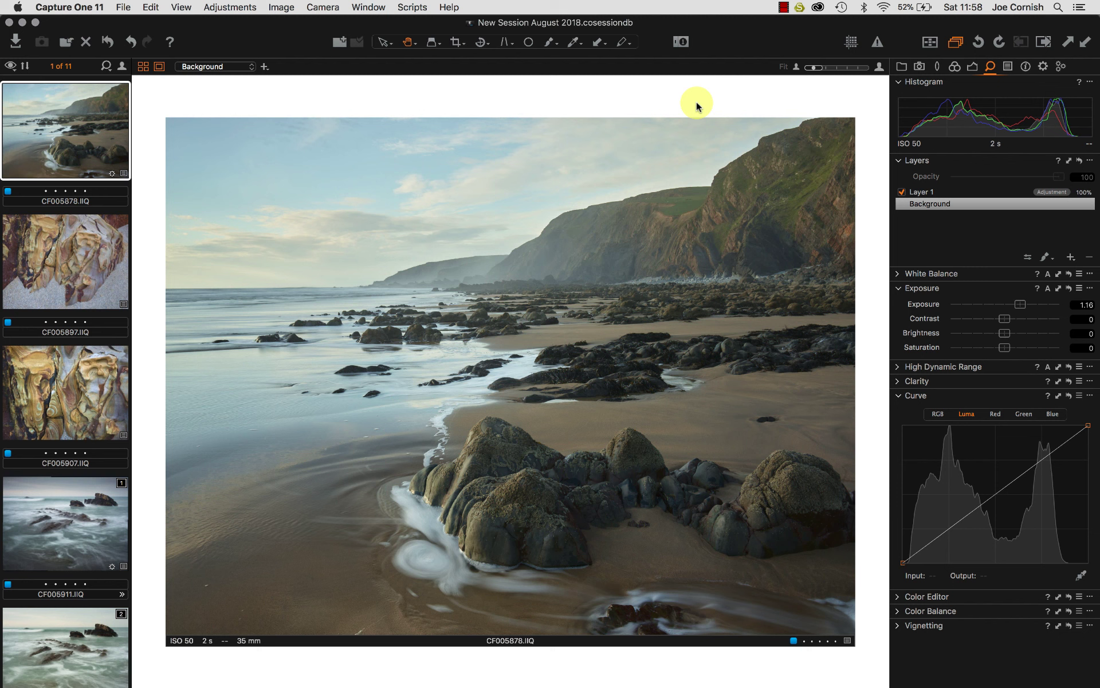
pyautogui.moveTo(201, 310)
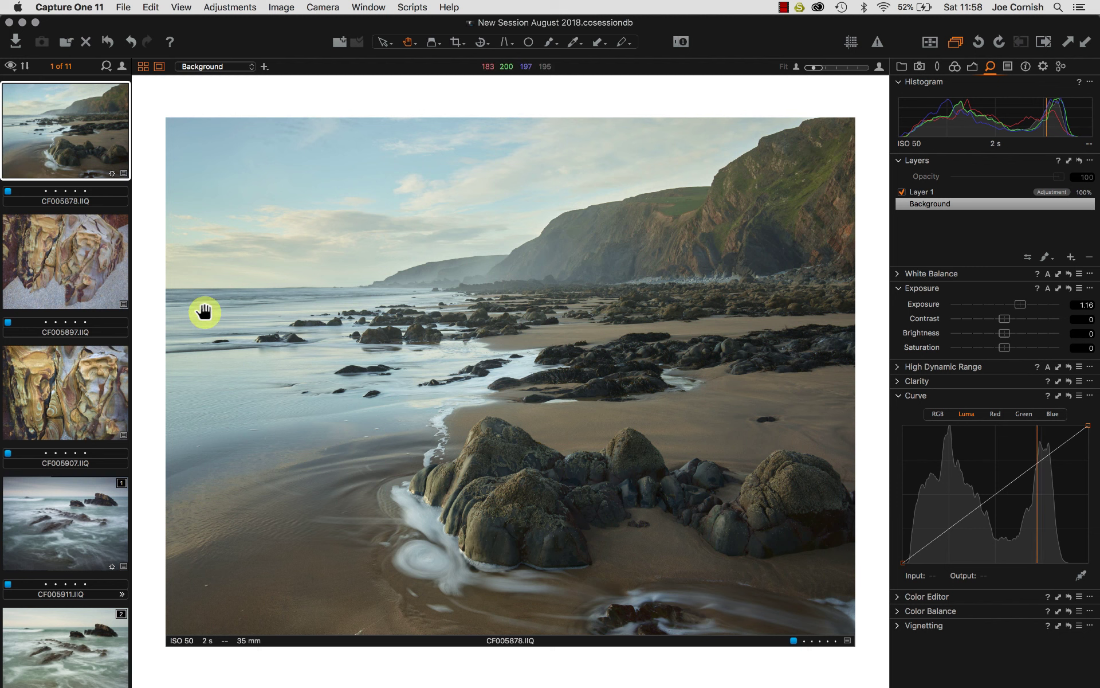
pyautogui.moveTo(202, 309); pyautogui.dragTo(353, 330)
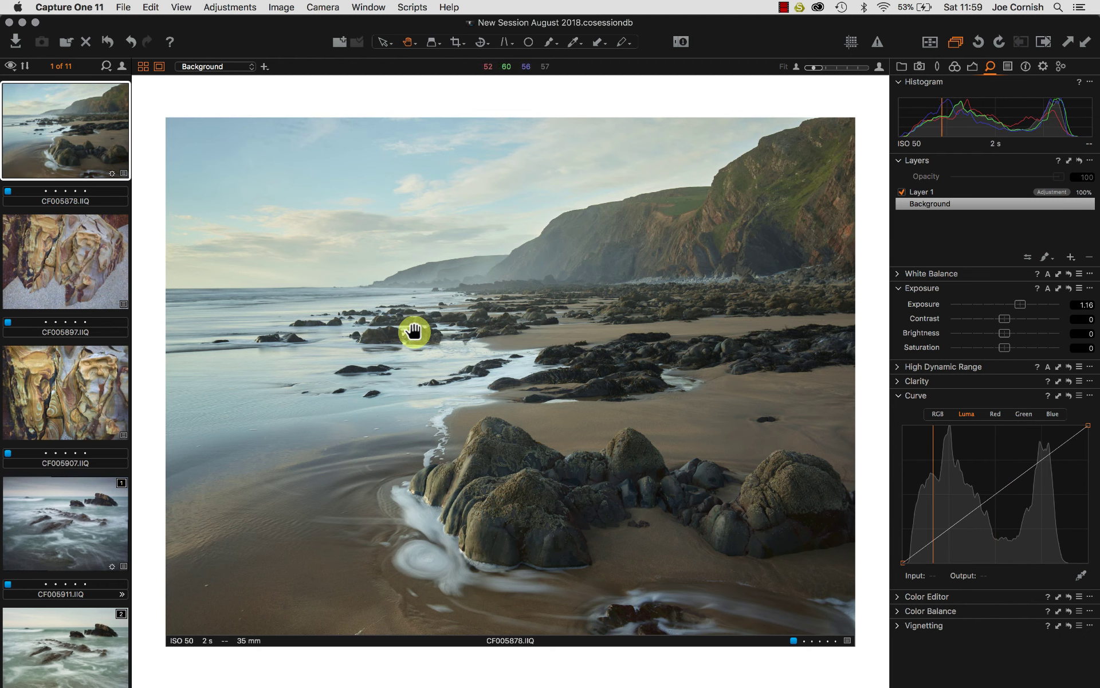
# - Inspect the cliffs and the rocks at their foot at 100% magnification, and return to the full view
pyautogui.click(693, 254)
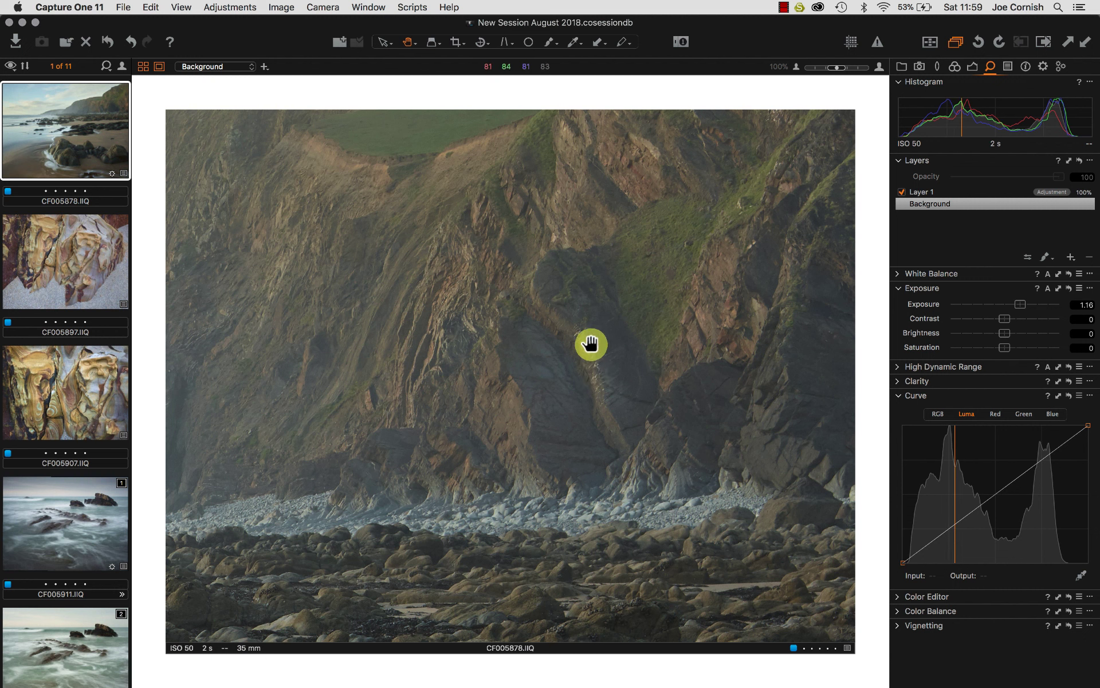
pyautogui.moveTo(705, 351); pyautogui.dragTo(483, 432)
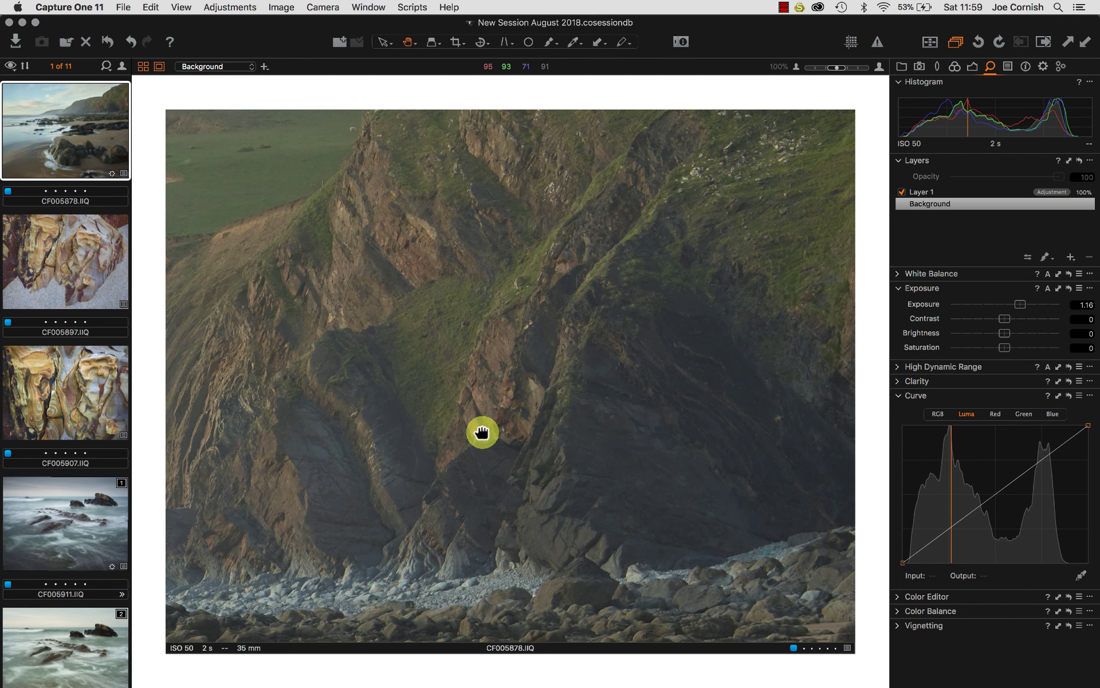
pyautogui.moveTo(481, 432); pyautogui.dragTo(636, 295)
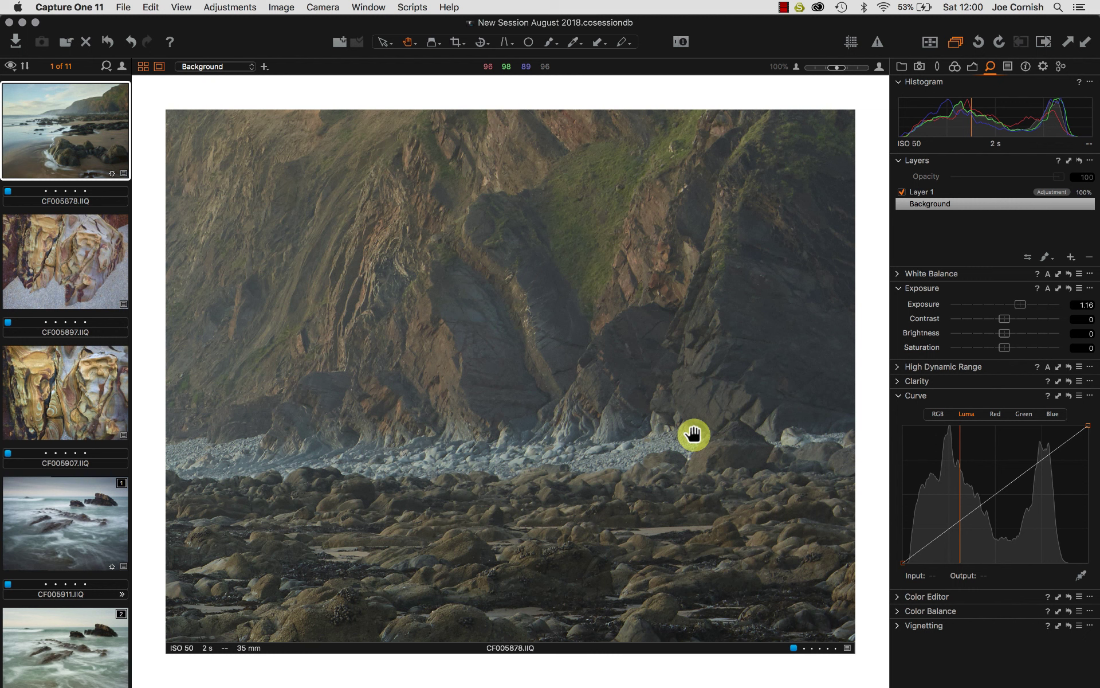
pyautogui.doubleClick(604, 392)
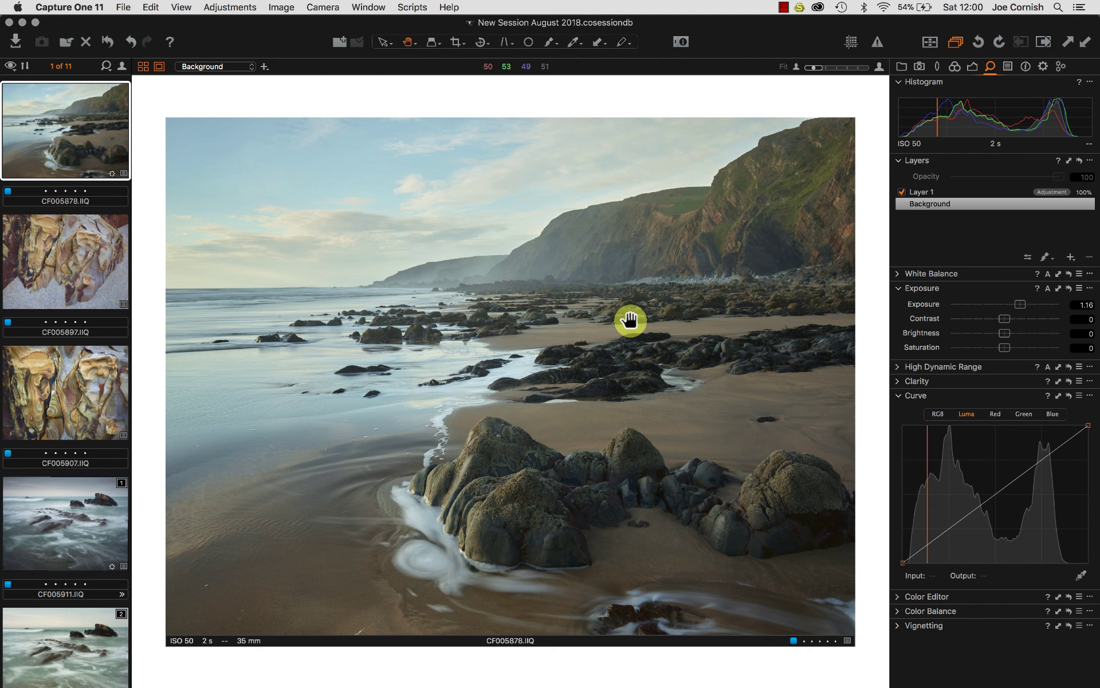
# - Switch Layer 1 off and on twice to compare the photo with and without its adjustments
pyautogui.click(901, 193)
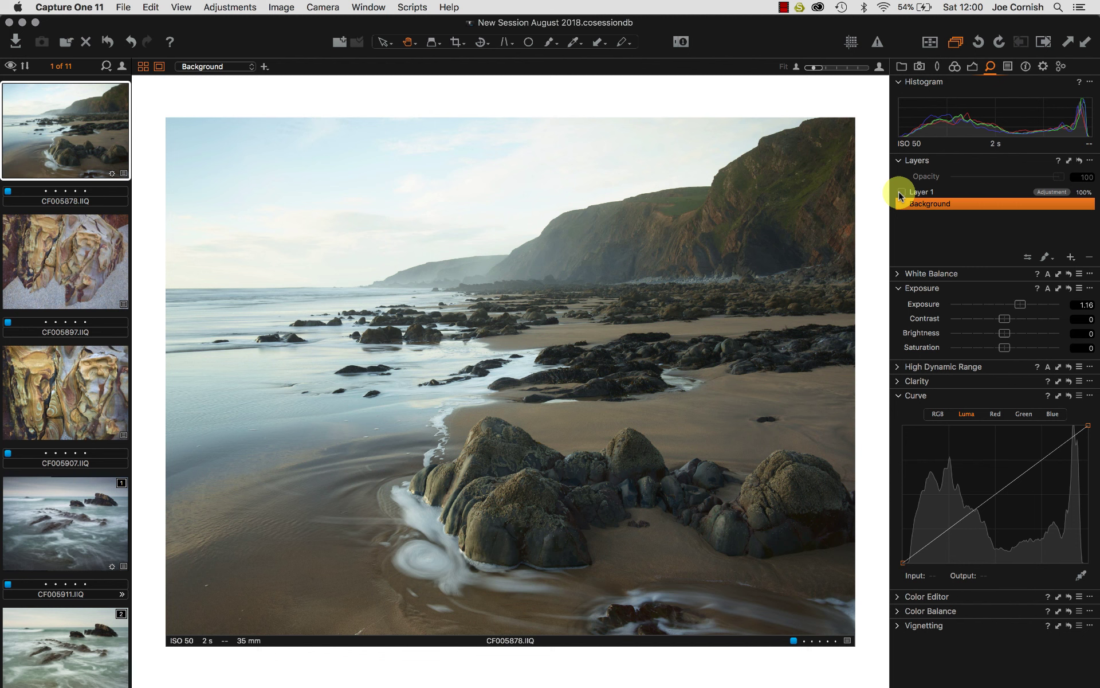
pyautogui.click(901, 193)
pyautogui.click(900, 193)
pyautogui.click(901, 193)
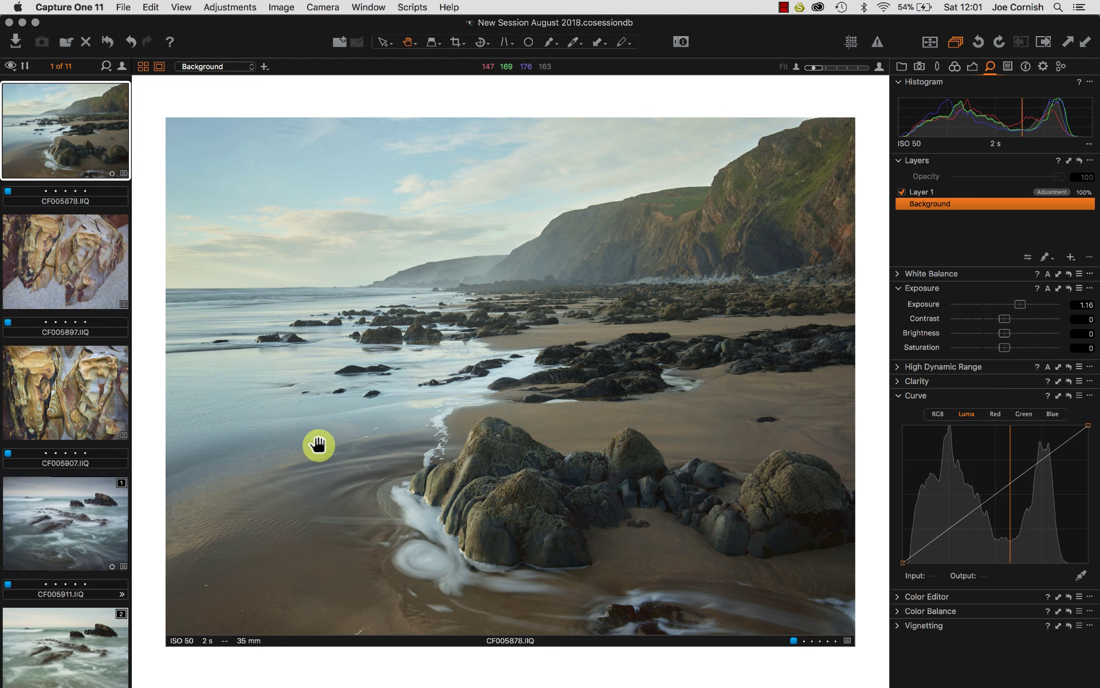
# - Activate the mask brush and enlarge it to a size of about 2,001
pyautogui.click(1046, 259)
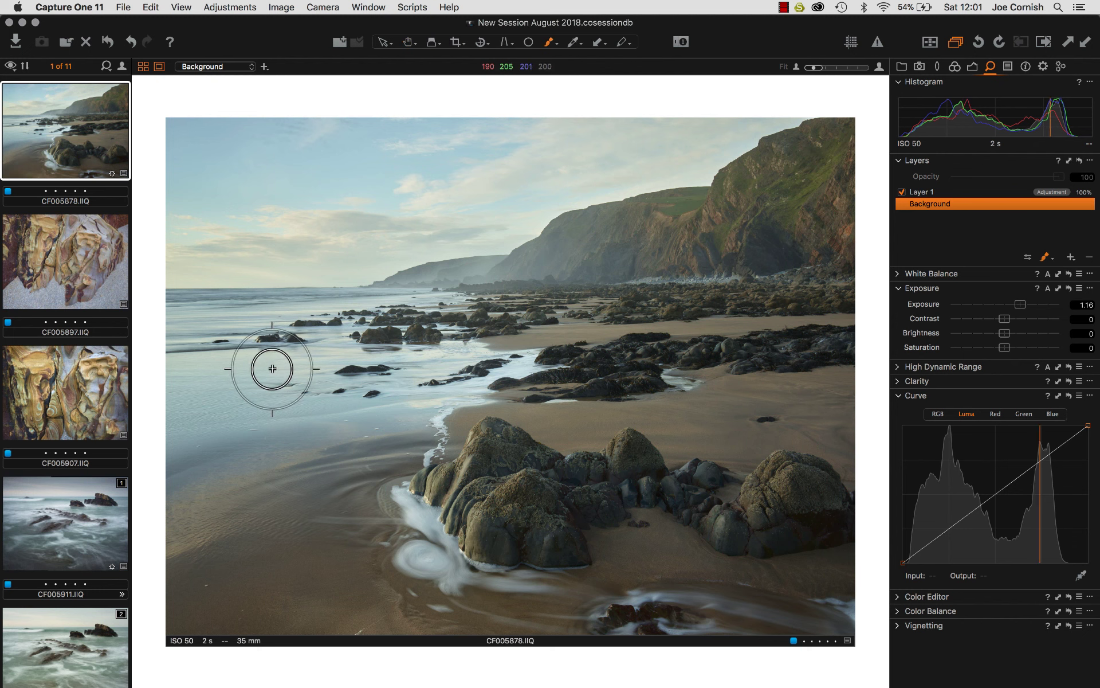
pyautogui.press(']')
pyautogui.press(']')
pyautogui.press(']')
pyautogui.press(']')
pyautogui.press(']')
pyautogui.press(']')
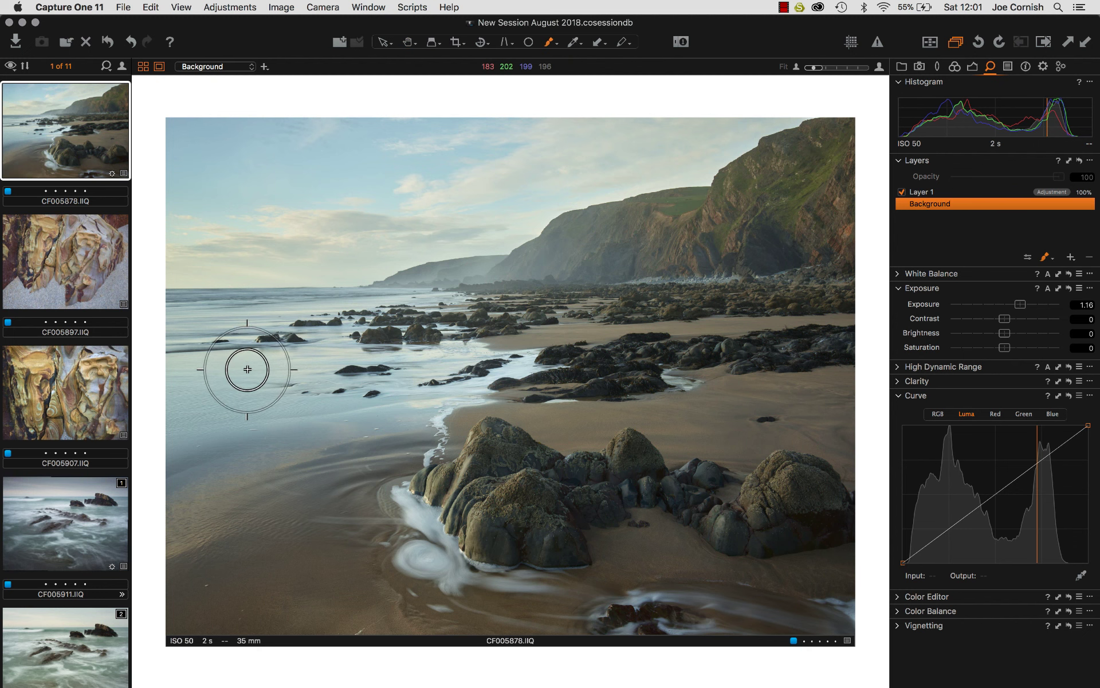
pyautogui.press(']')
pyautogui.press(']')
pyautogui.press(']')
pyautogui.press(']')
pyautogui.press(']')
pyautogui.press(']')
pyautogui.press(']')
pyautogui.press(']')
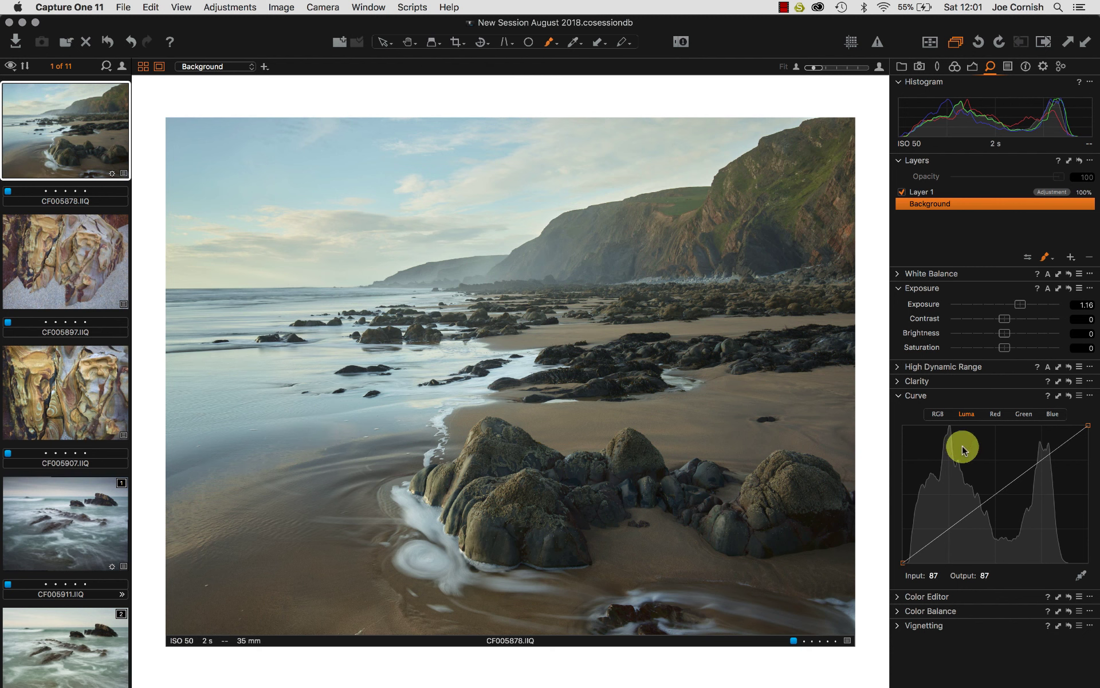
# - Examine Layer 1's High Dynamic Range settings and mask coverage, and compare the photo with the layer off and on
pyautogui.click(898, 367)
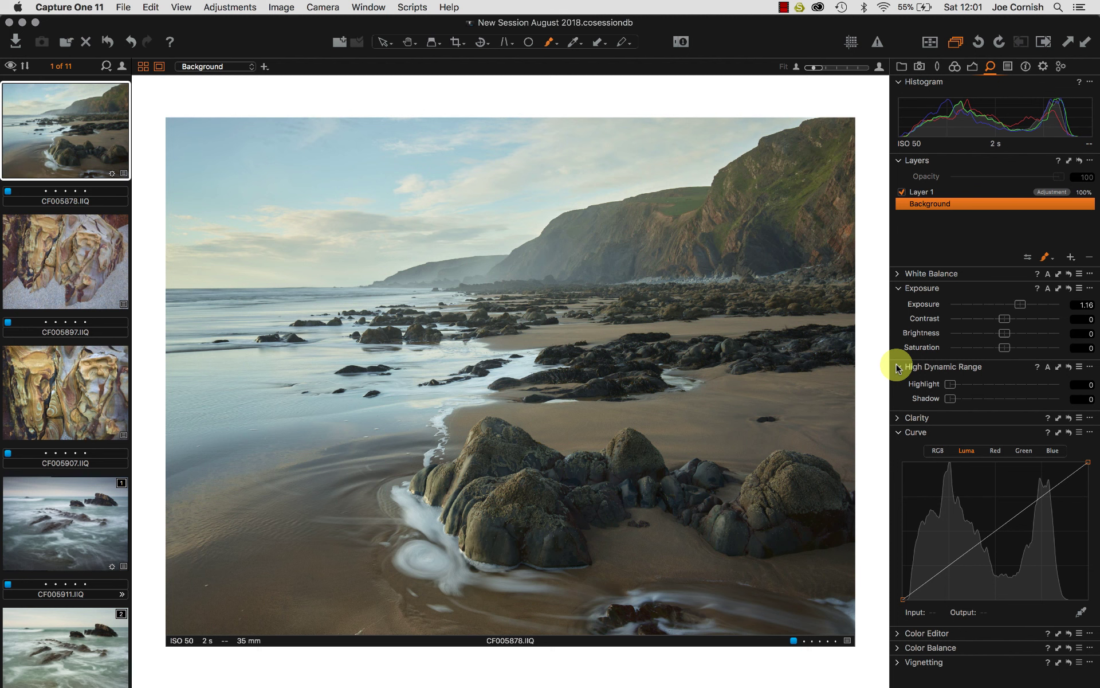
pyautogui.click(962, 191)
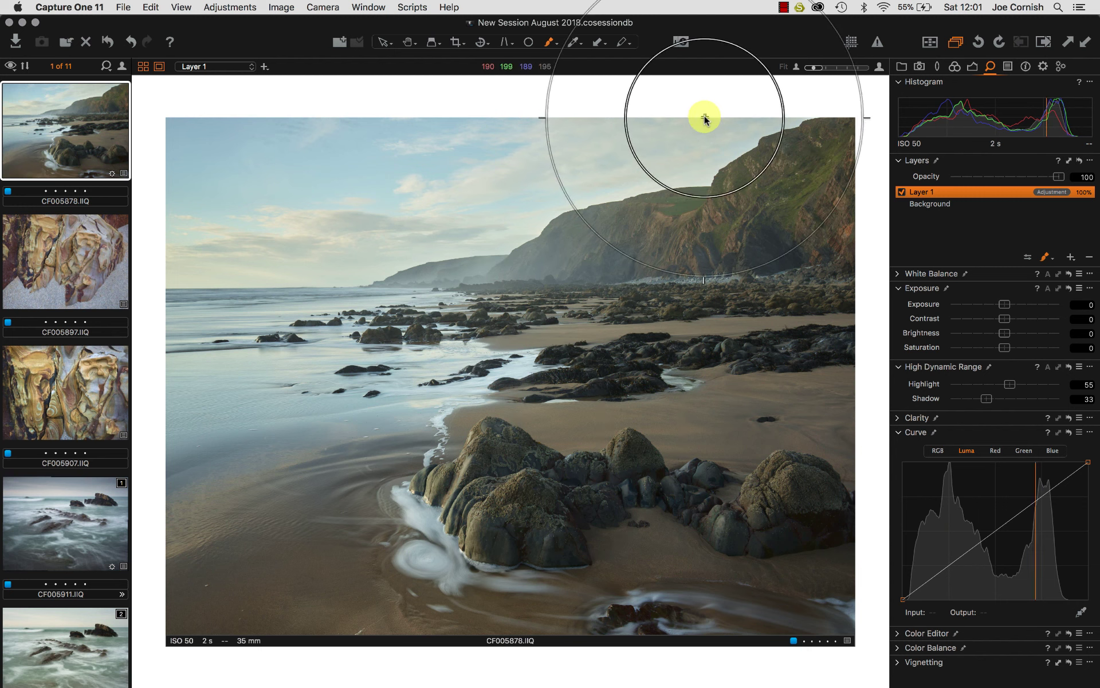
pyautogui.press('m')
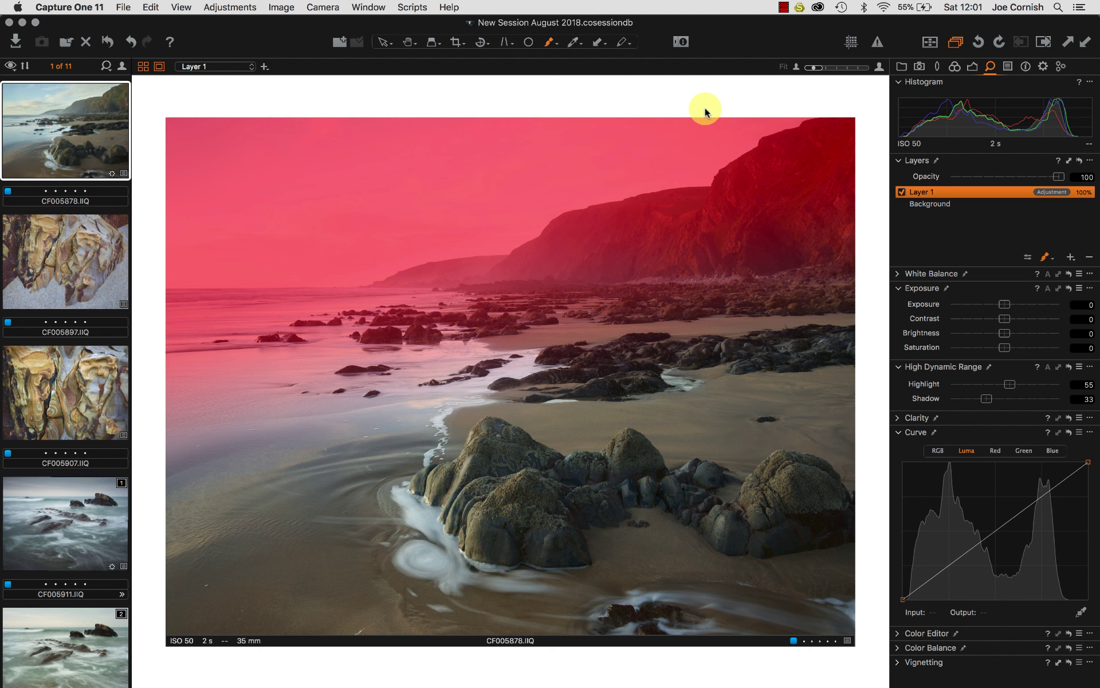
pyautogui.press('m')
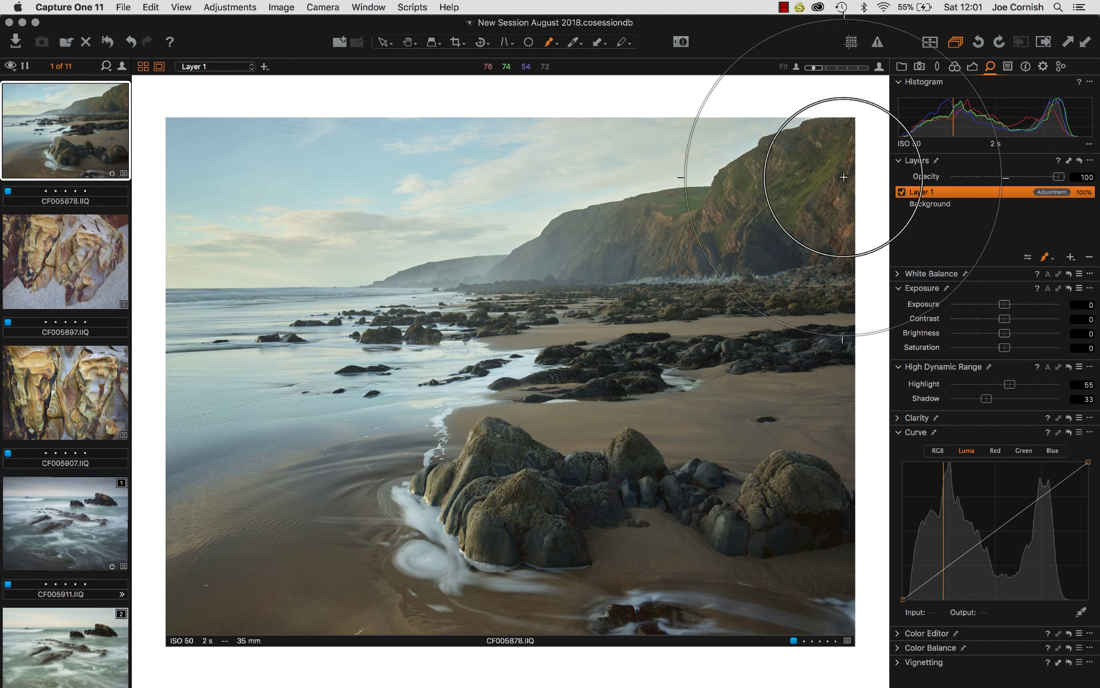
pyautogui.click(902, 192)
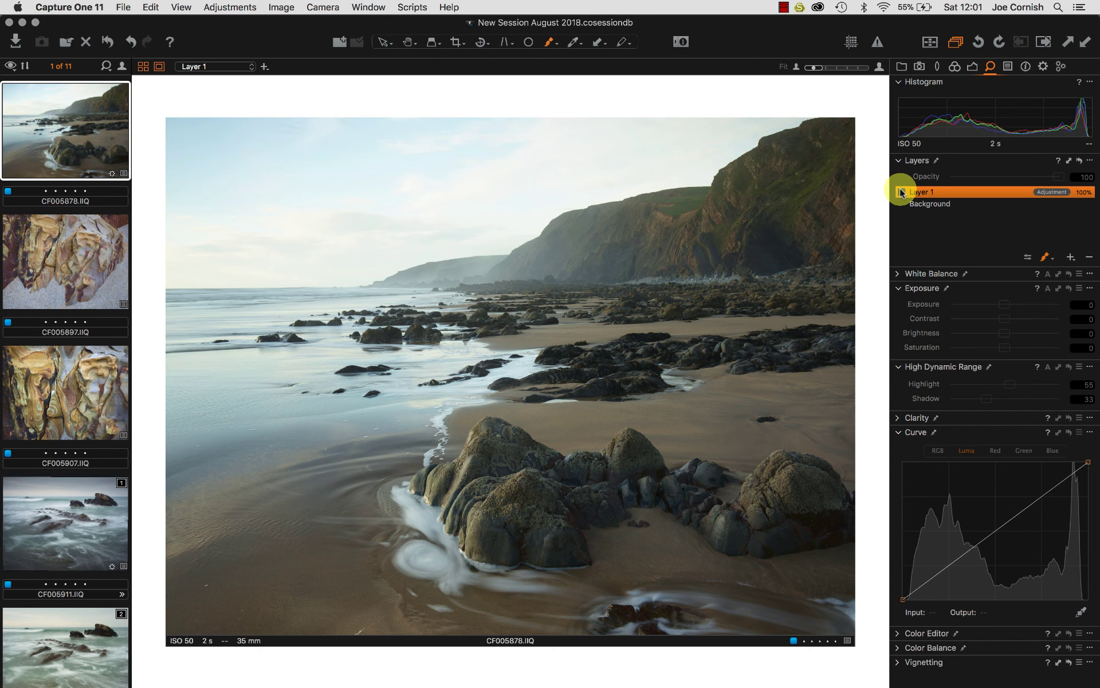
pyautogui.click(902, 192)
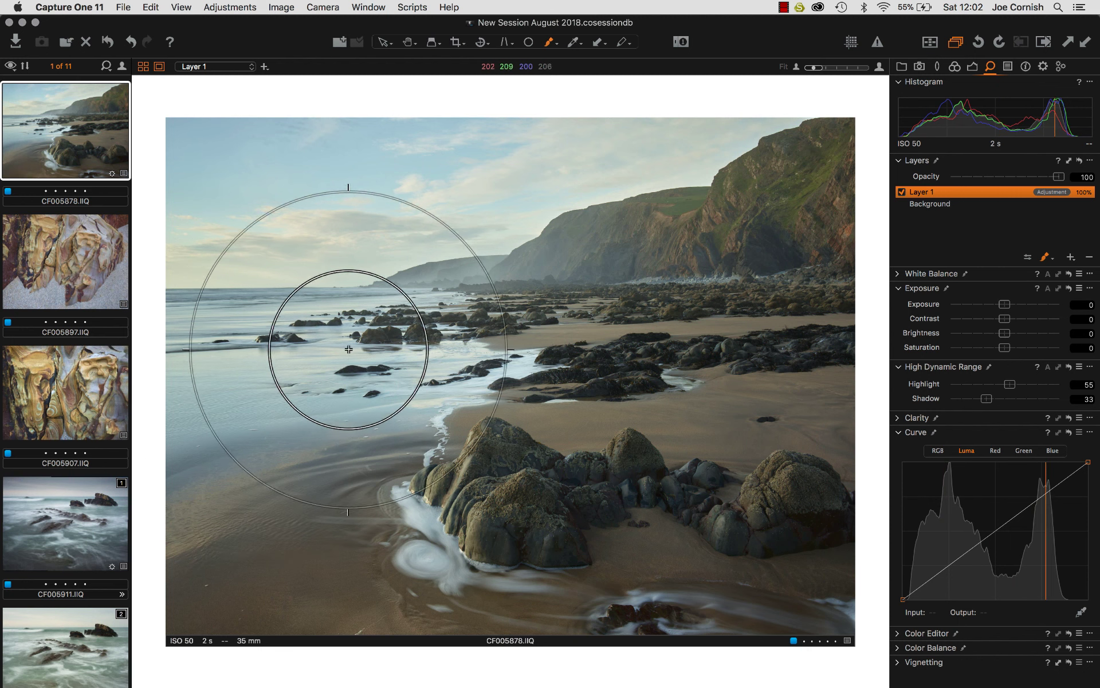
# - Review the brush settings for Layer 1's mask, and switch back to the Pan tool
pyautogui.rightClick(292, 379)
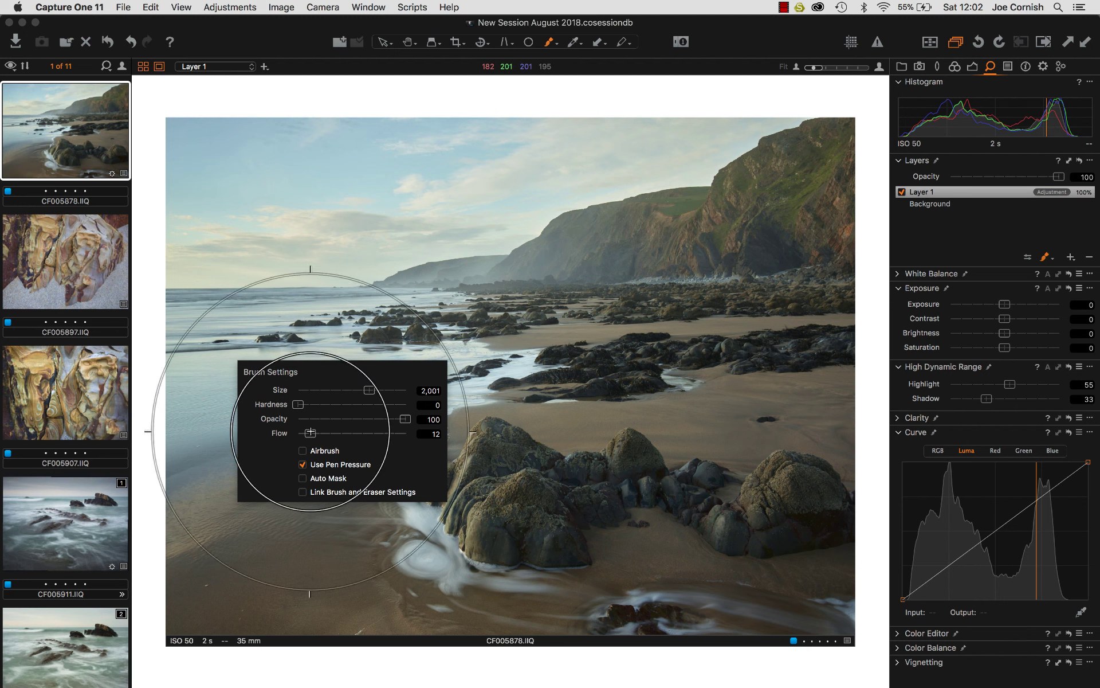
pyautogui.moveTo(183, 415)
pyautogui.mouseDown()
pyautogui.moveTo(214, 393)
pyautogui.moveTo(324, 372)
pyautogui.mouseUp()
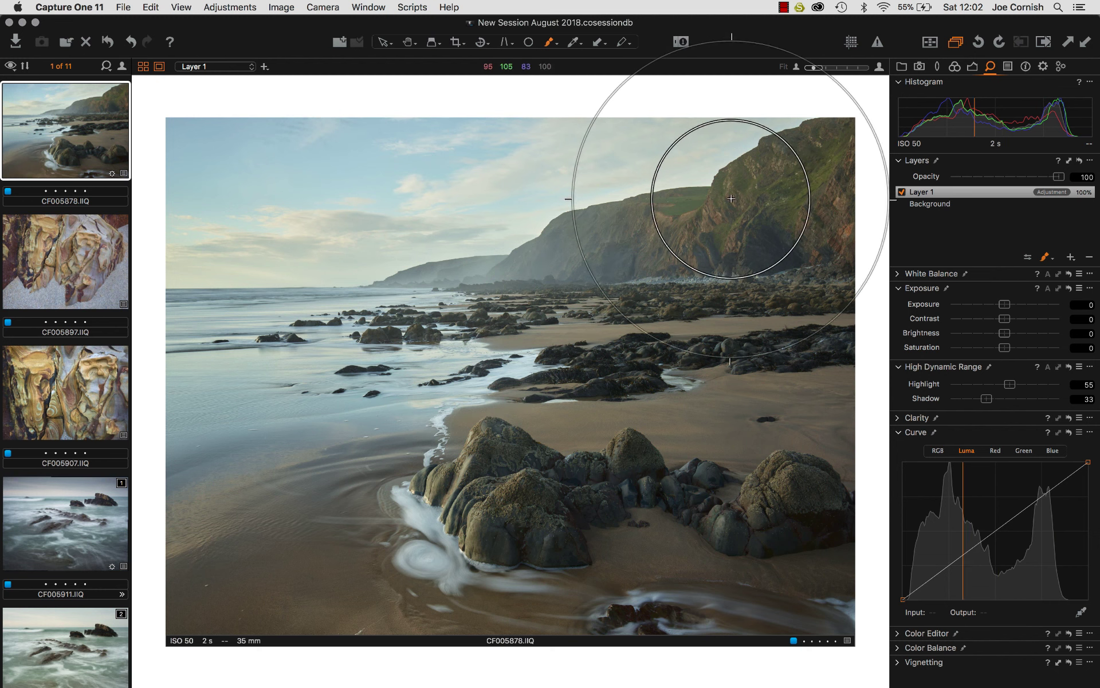
pyautogui.click(409, 43)
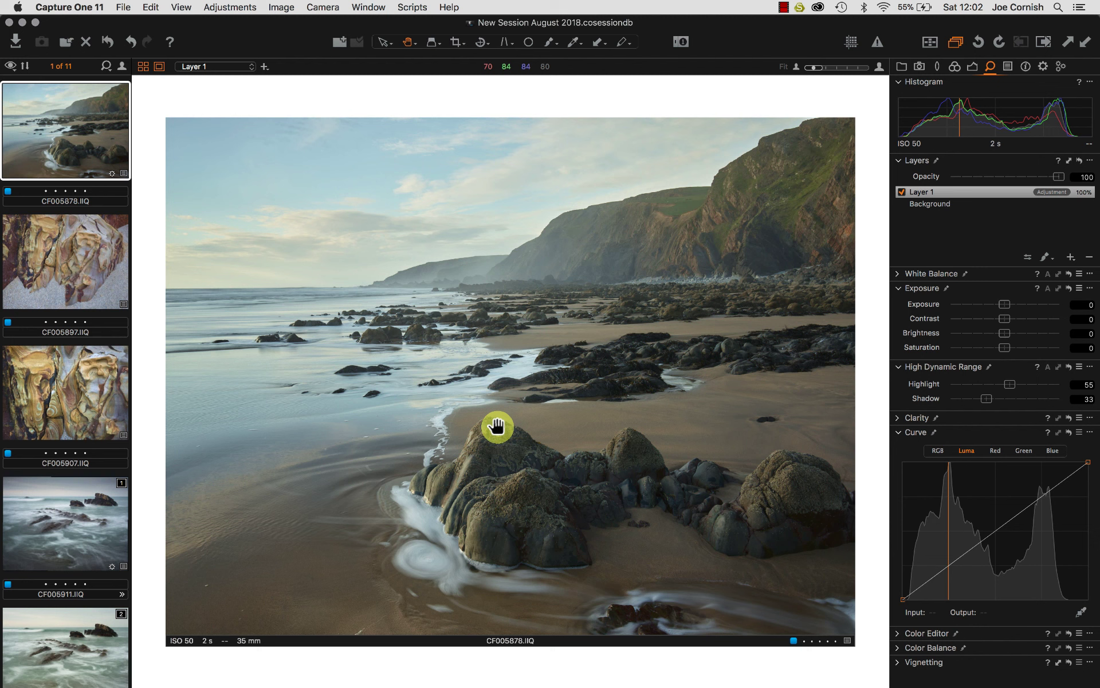
# - Try the Phase One IQ3 100MP Outdoor Daylight ICC profile on the Background, and set it back to Flash
pyautogui.click(987, 202)
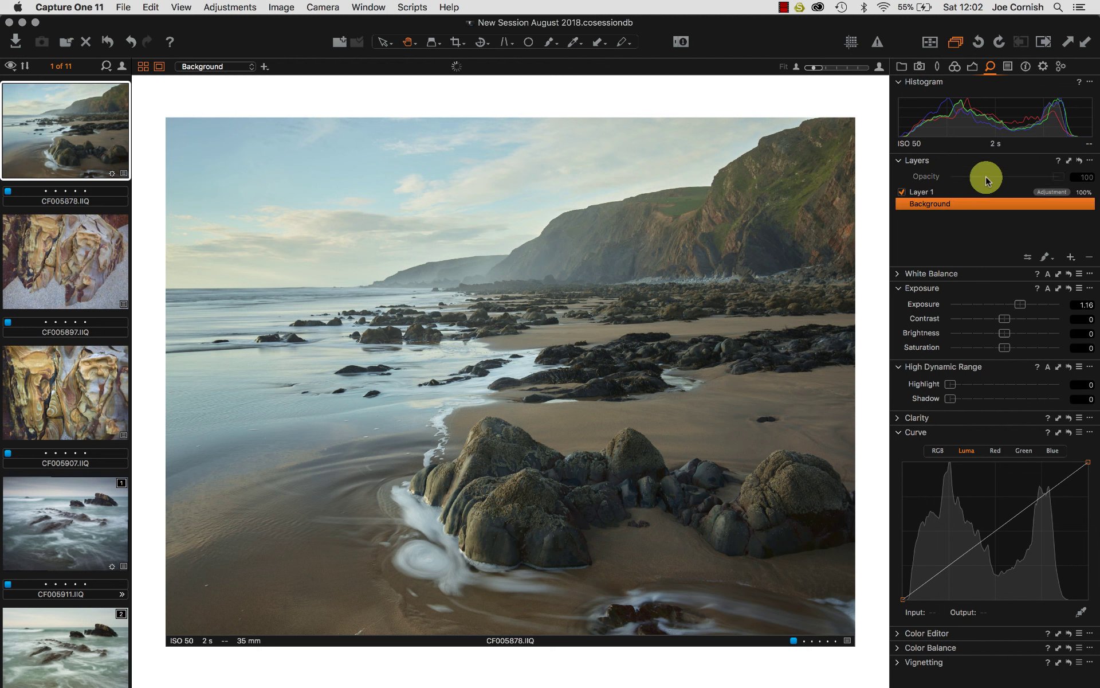
pyautogui.click(954, 68)
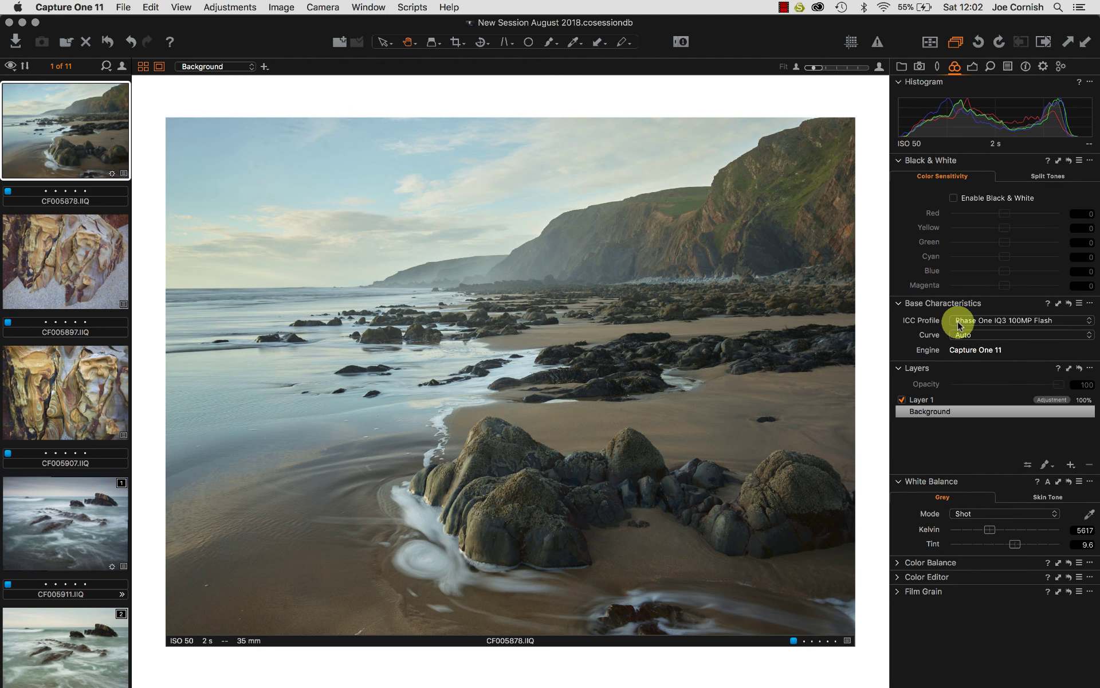
pyautogui.click(1055, 321)
pyautogui.moveTo(1015, 11)
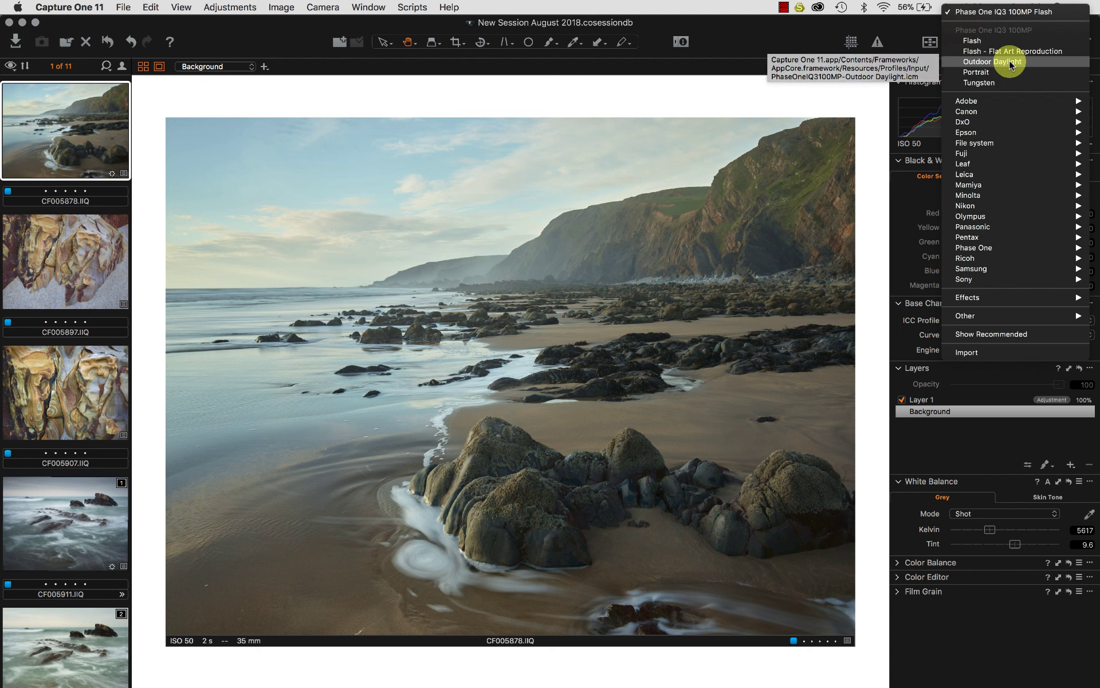
pyautogui.click(1010, 62)
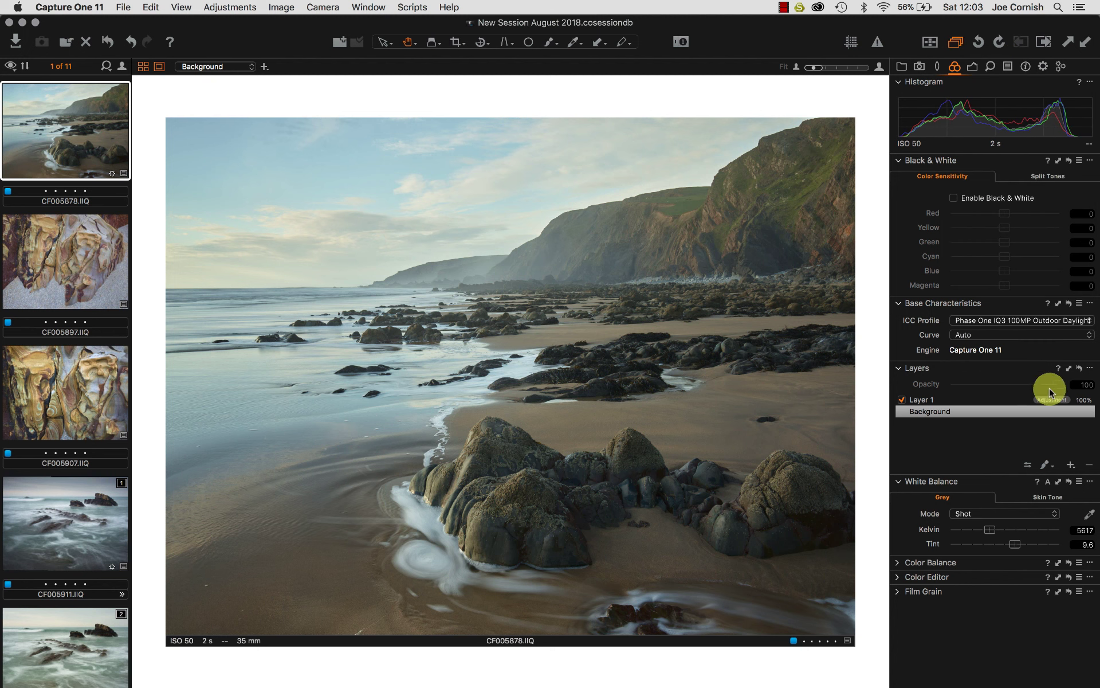
pyautogui.click(977, 319)
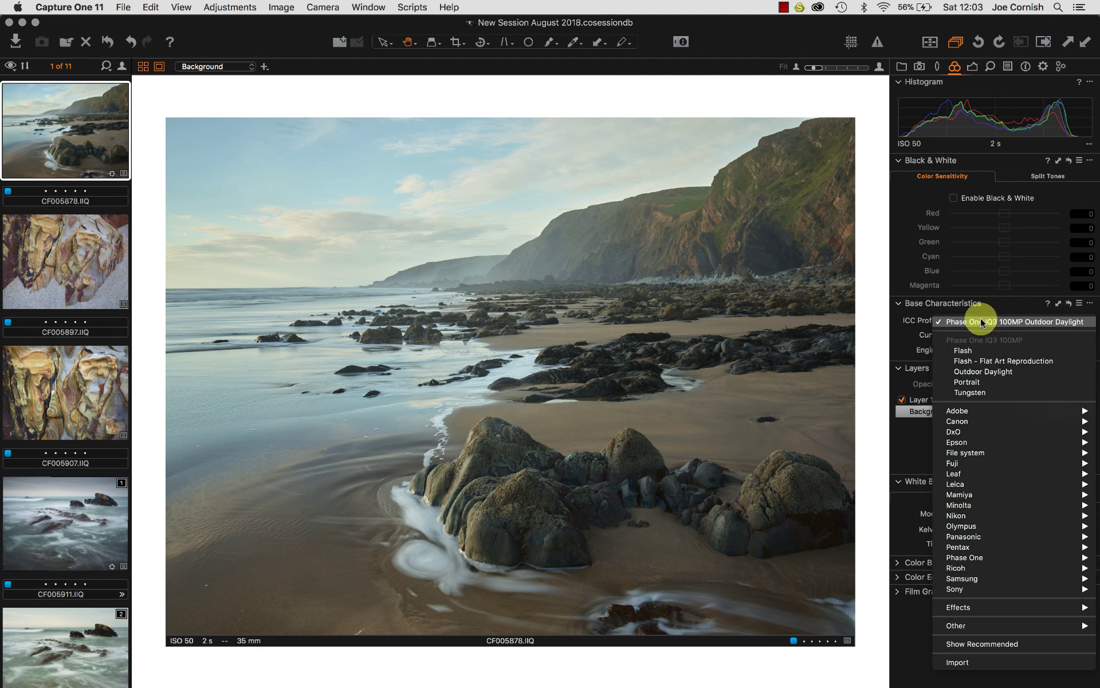
pyautogui.click(980, 351)
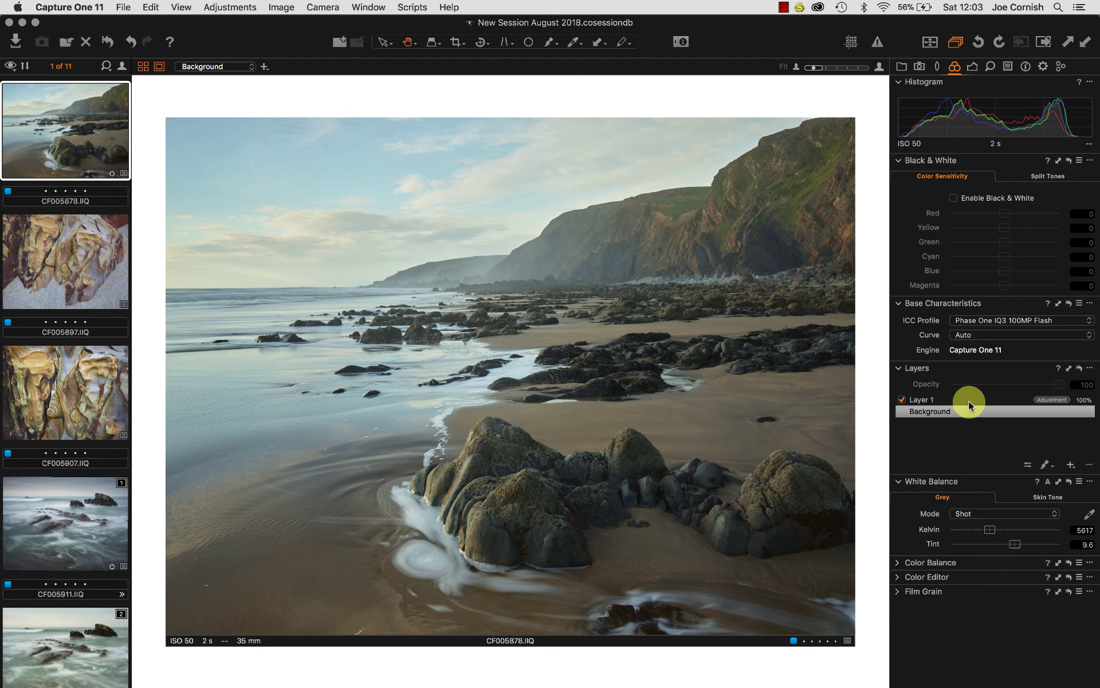
# - Try raising the Background's exposure to 1.38, and undo the change
pyautogui.click(990, 67)
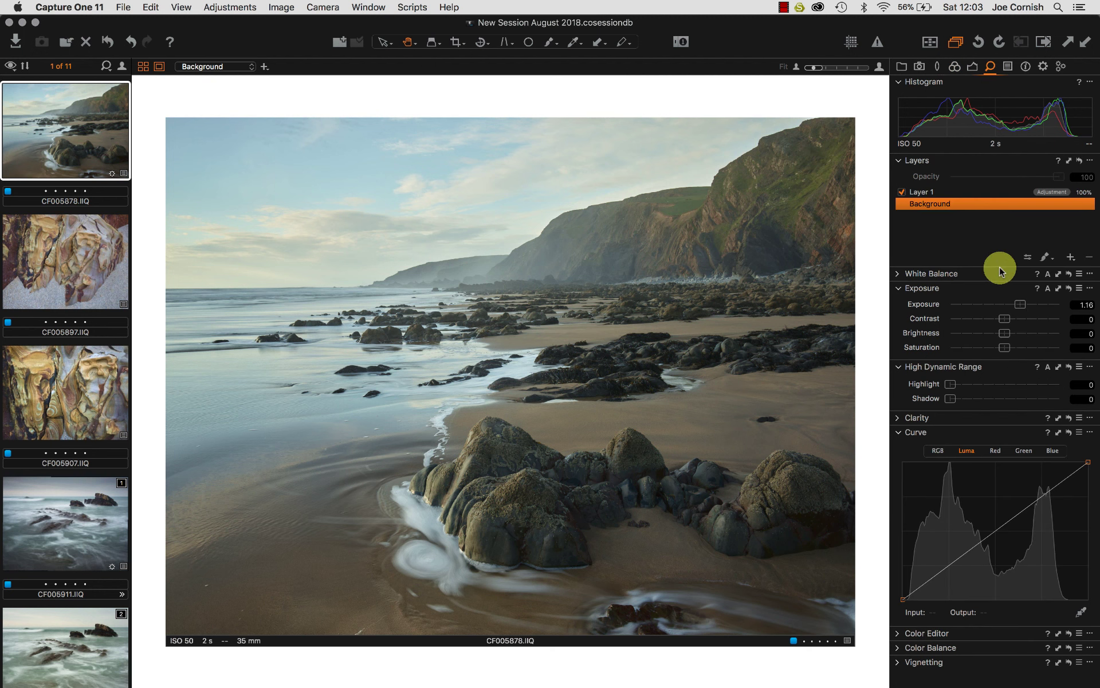
pyautogui.moveTo(1020, 306); pyautogui.dragTo(1023, 305)
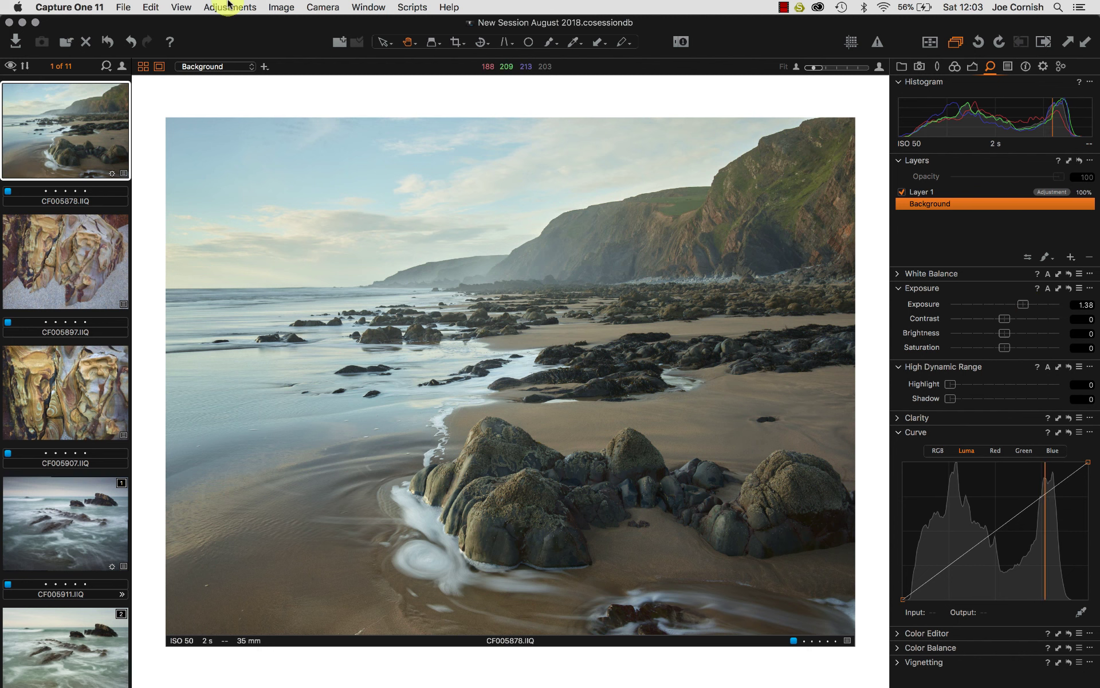
pyautogui.click(133, 43)
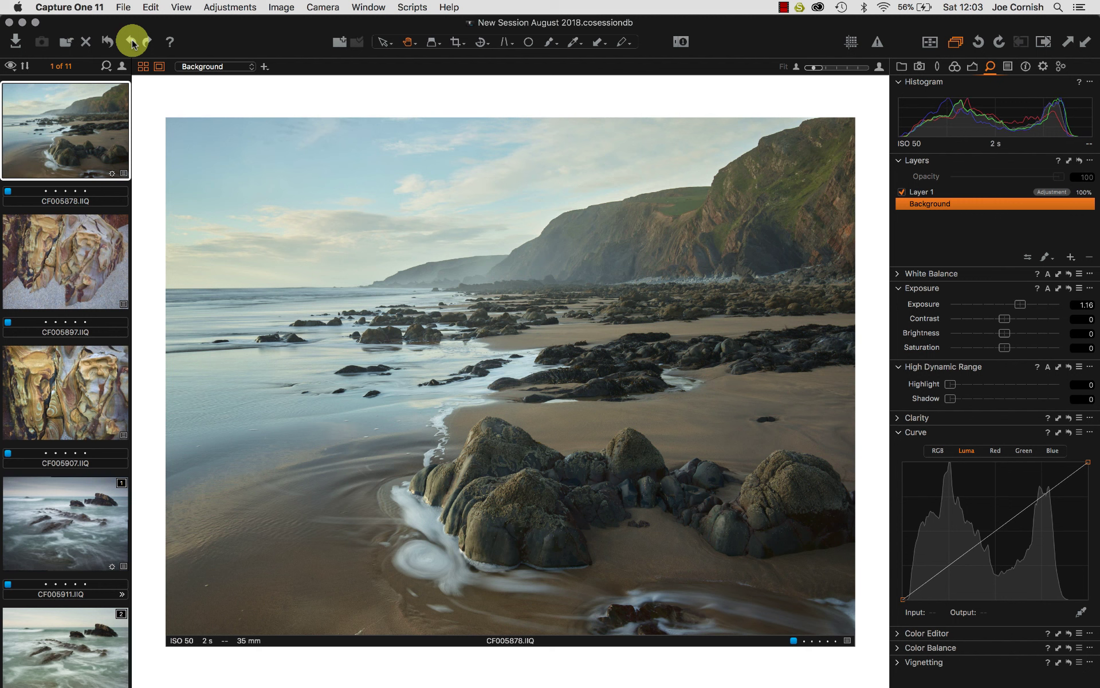
# - With the ICC profile settings shown, undo two more earlier edits and redo the last one undone
pyautogui.click(955, 66)
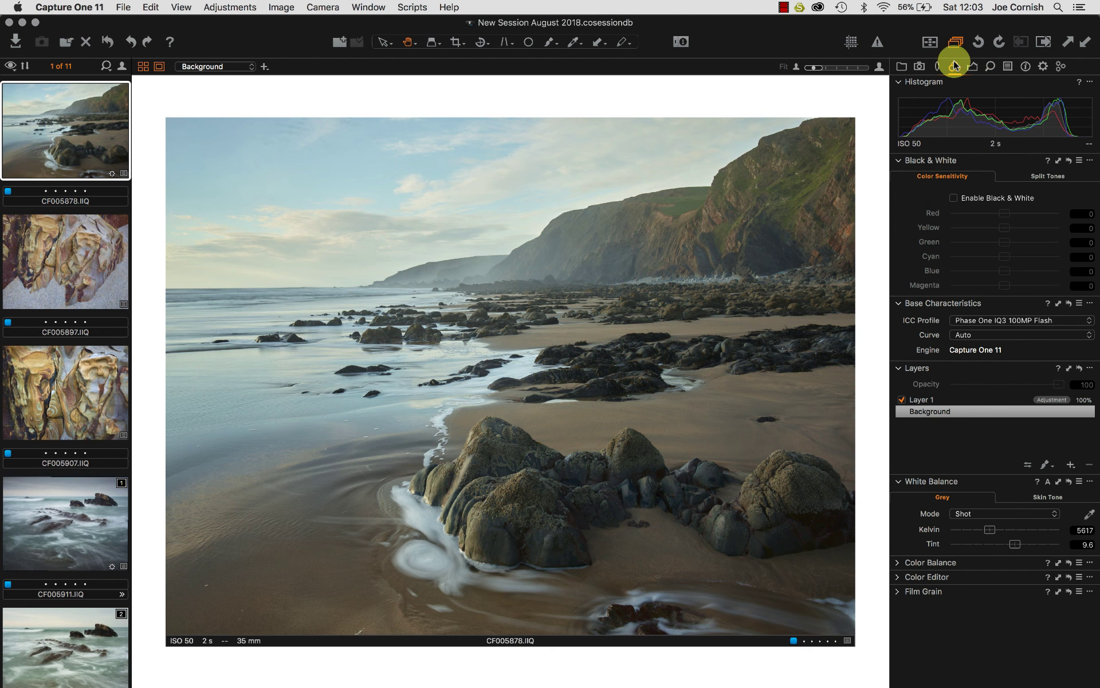
pyautogui.click(131, 44)
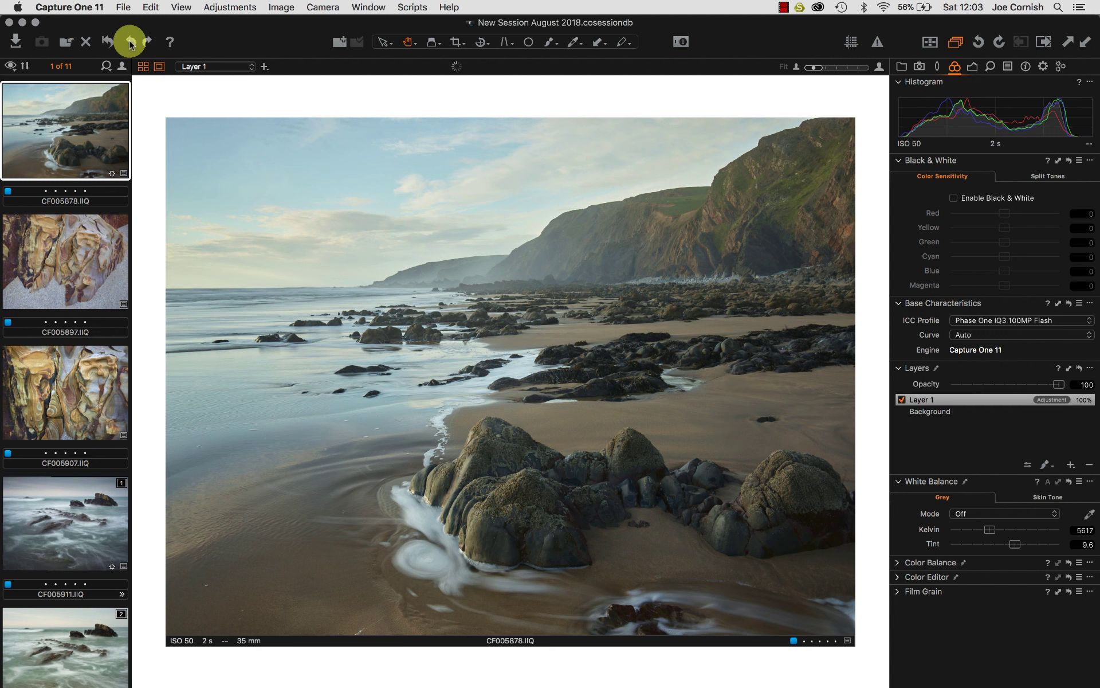
pyautogui.click(131, 43)
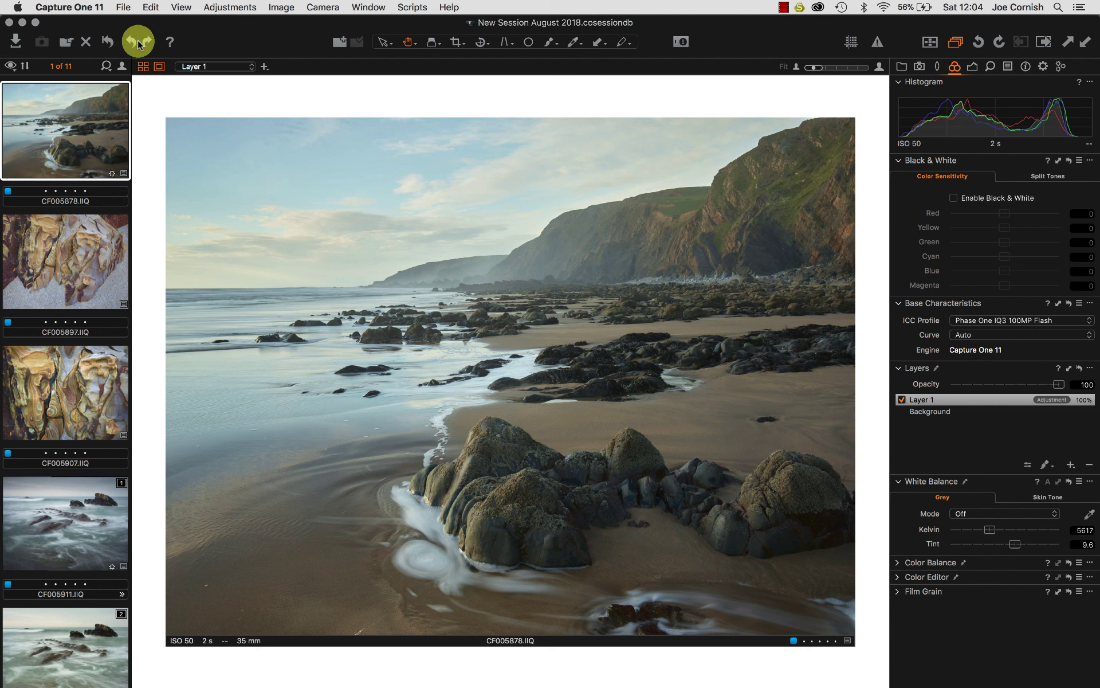
pyautogui.click(145, 44)
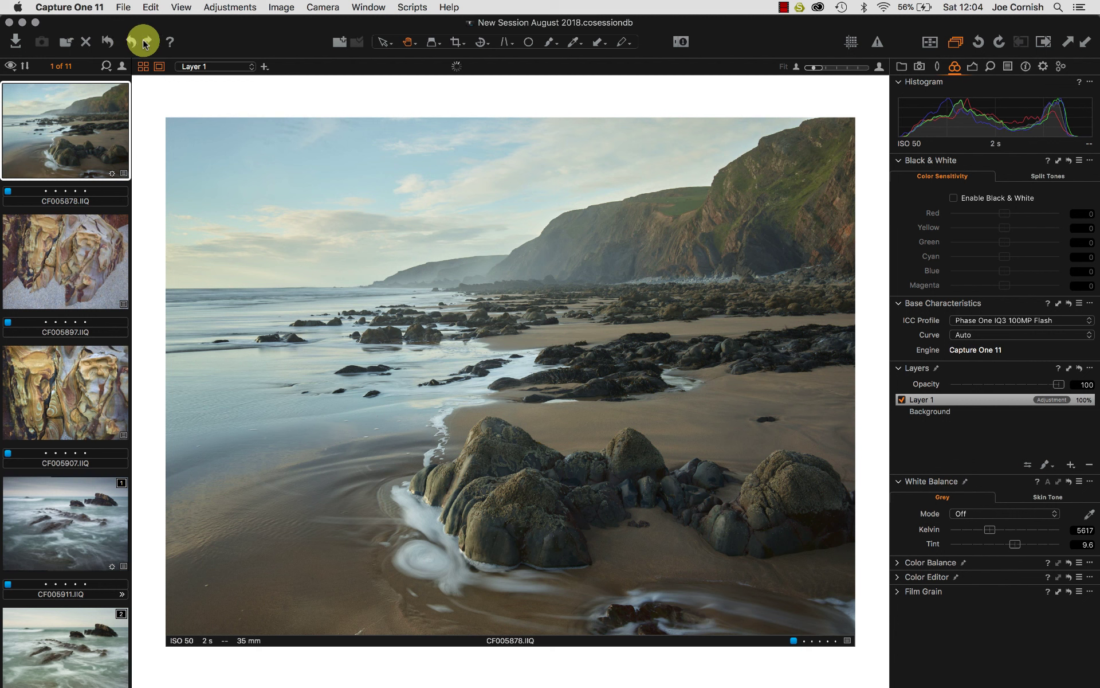
# - Redo the two undone edits to restore the Background's Outdoor Daylight ICC profile
pyautogui.click(146, 44)
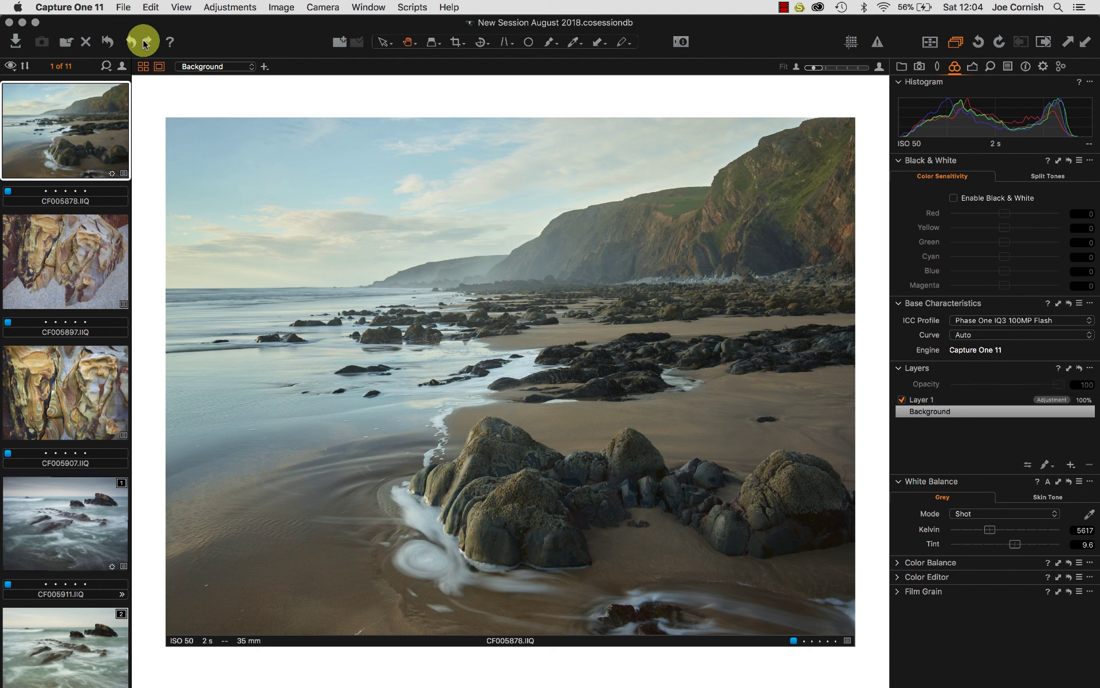
pyautogui.click(145, 44)
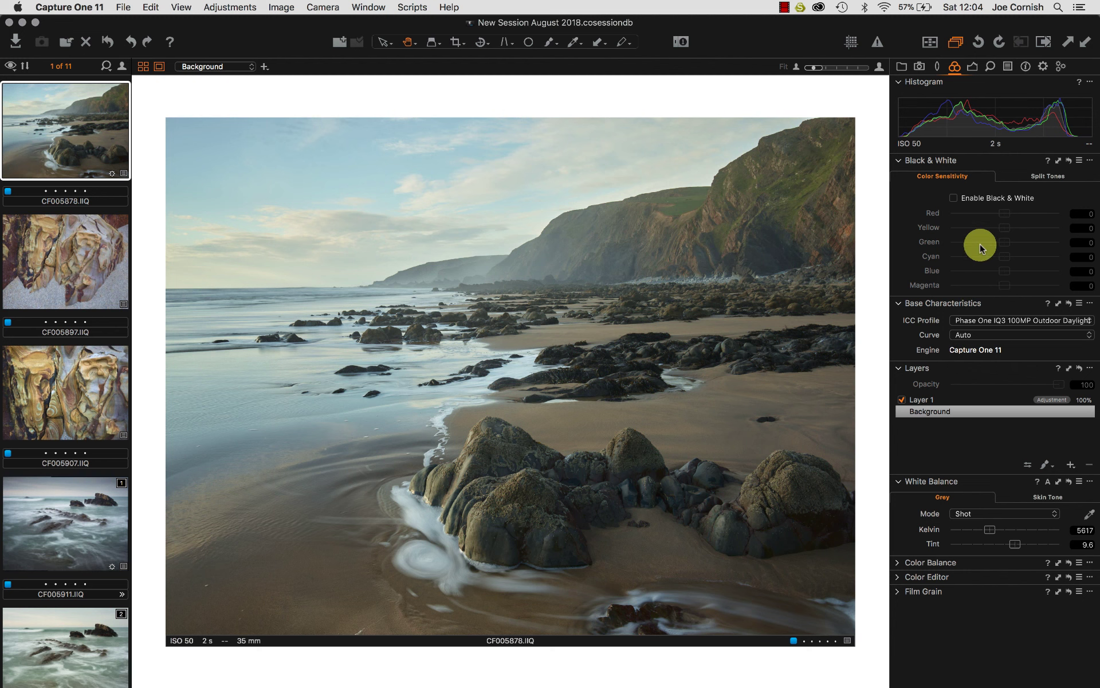
# - Show the exposure, High Dynamic Range and curve adjustments for the Background, and review the options for adding or removing tools
pyautogui.click(991, 67)
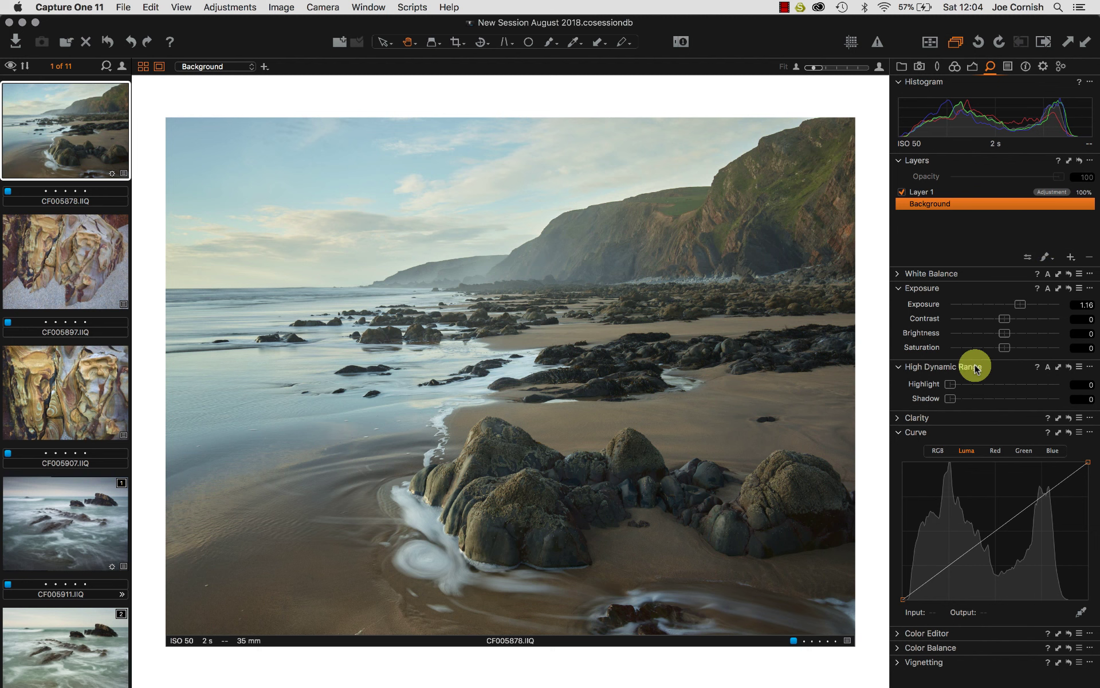
pyautogui.rightClick(963, 274)
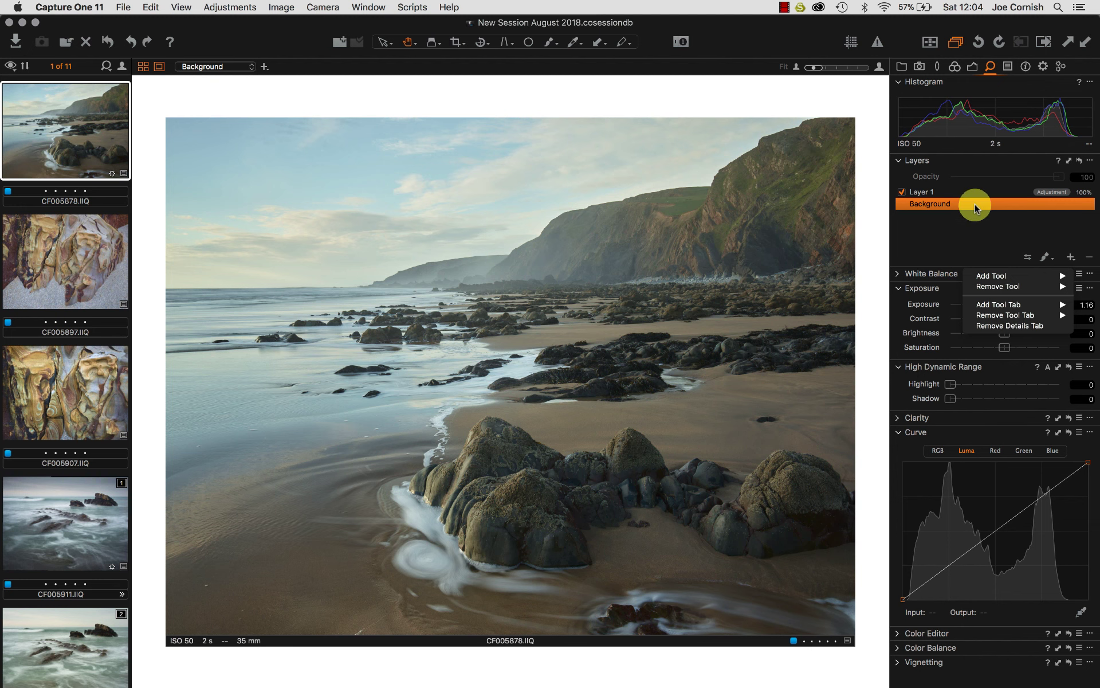
pyautogui.click(990, 67)
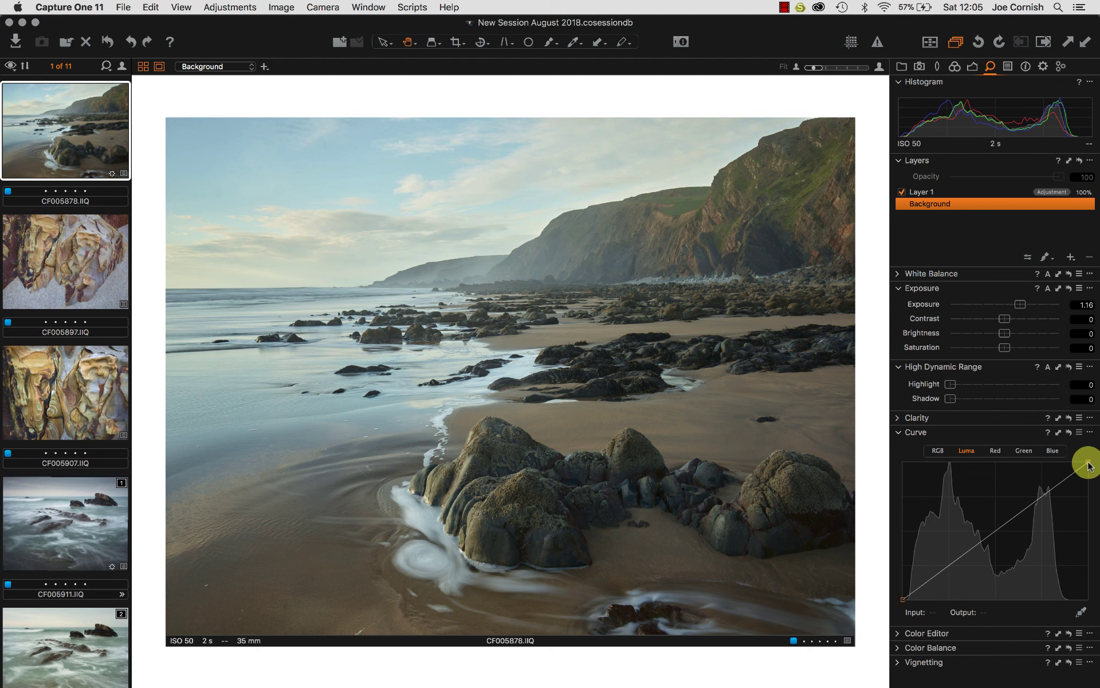
# - Try pulling the RGB curve's white point in to about input 194 with the exposure warning on, and return it to the corner
pyautogui.click(940, 452)
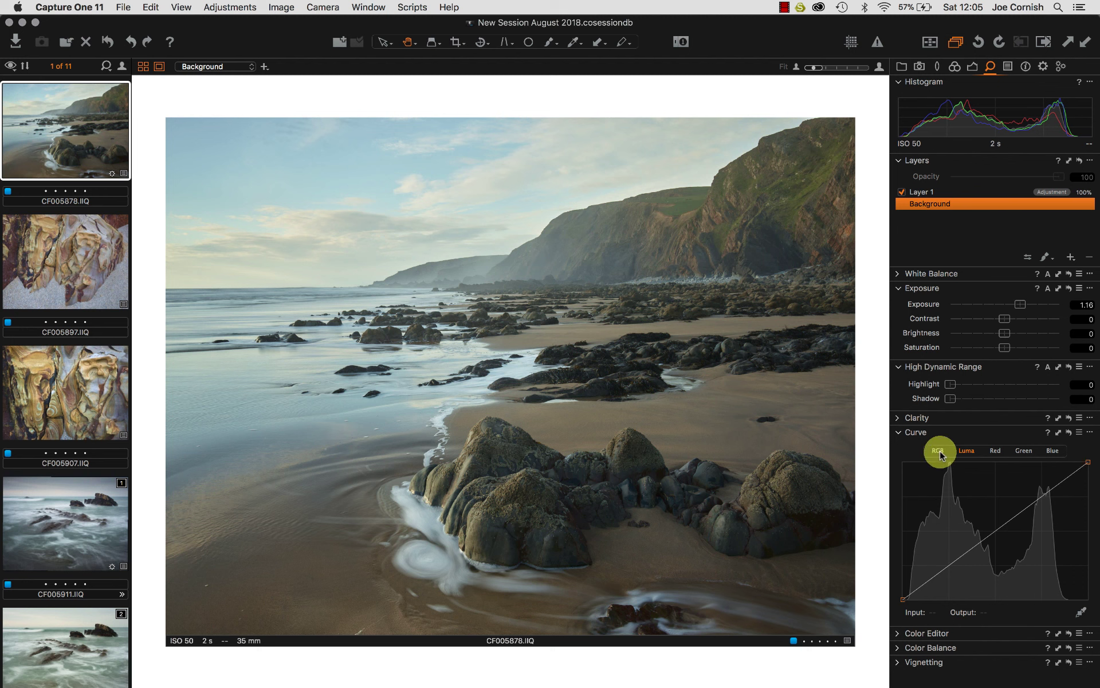
pyautogui.click(969, 451)
pyautogui.click(940, 452)
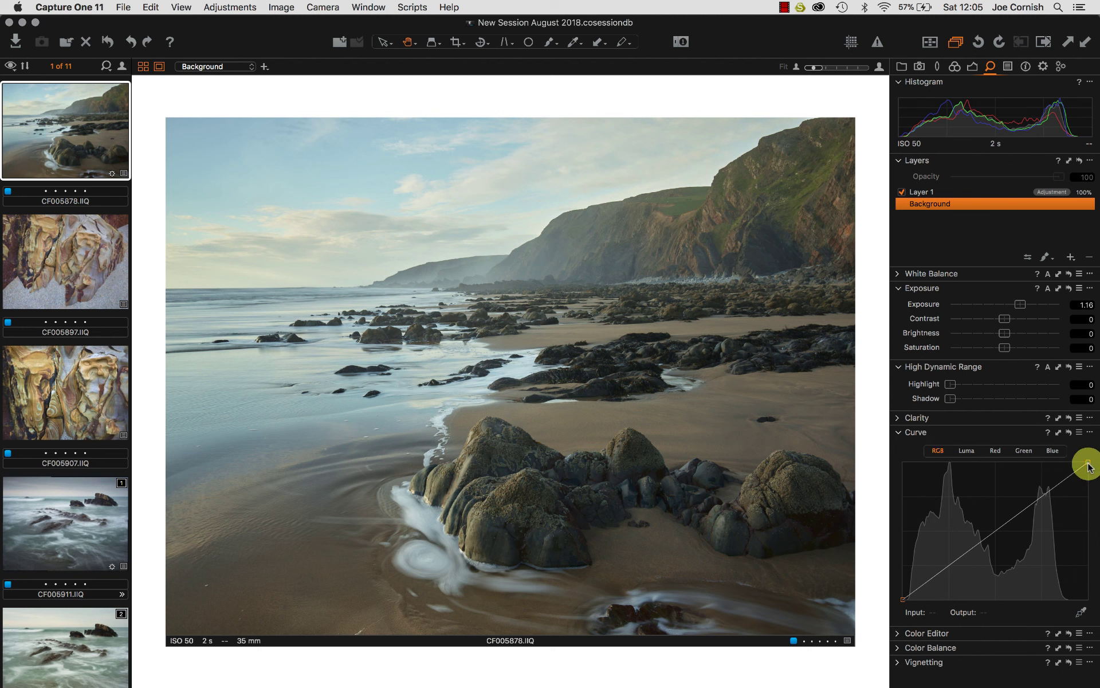
pyautogui.moveTo(1088, 465); pyautogui.dragTo(1043, 436)
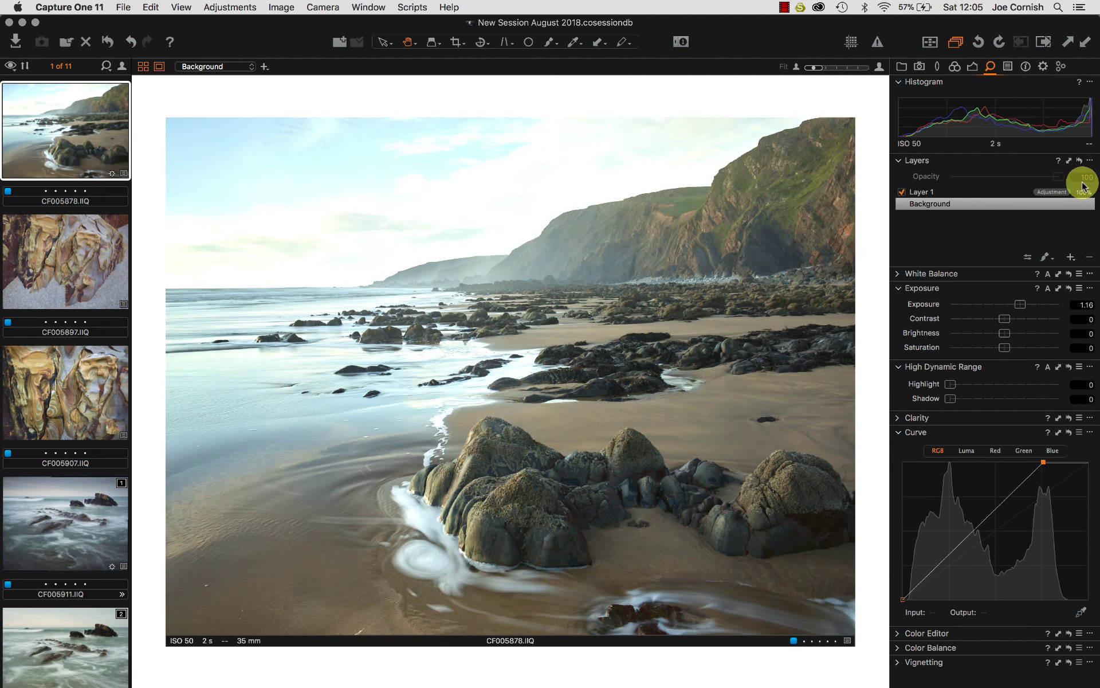
pyautogui.click(879, 42)
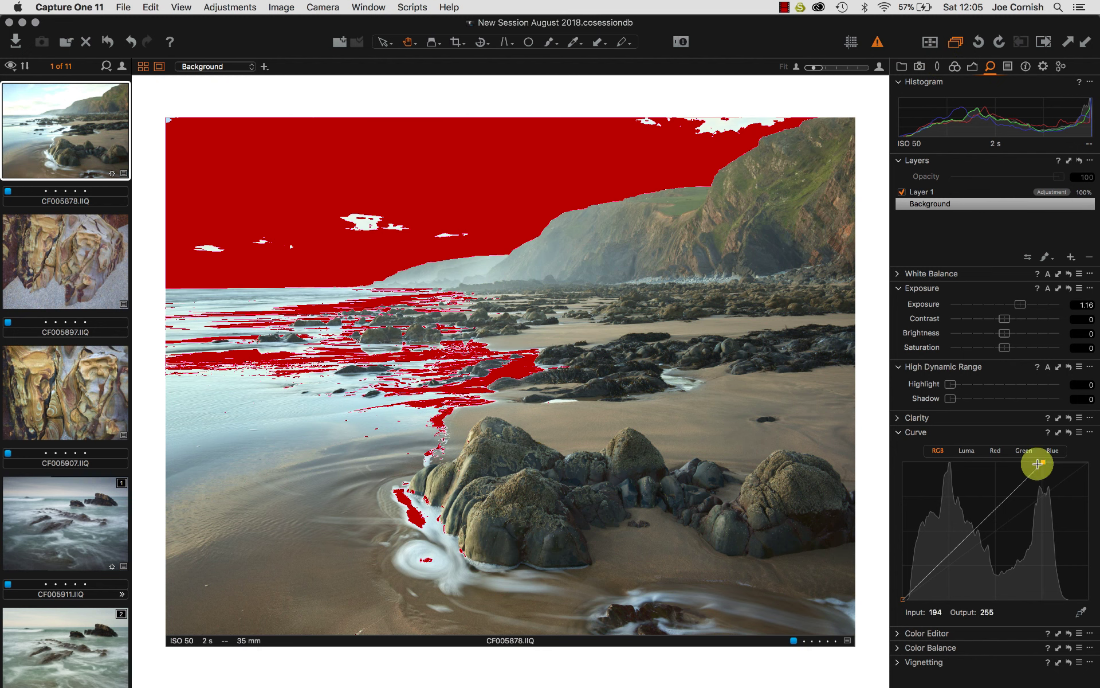
pyautogui.moveTo(1042, 465); pyautogui.dragTo(1088, 462)
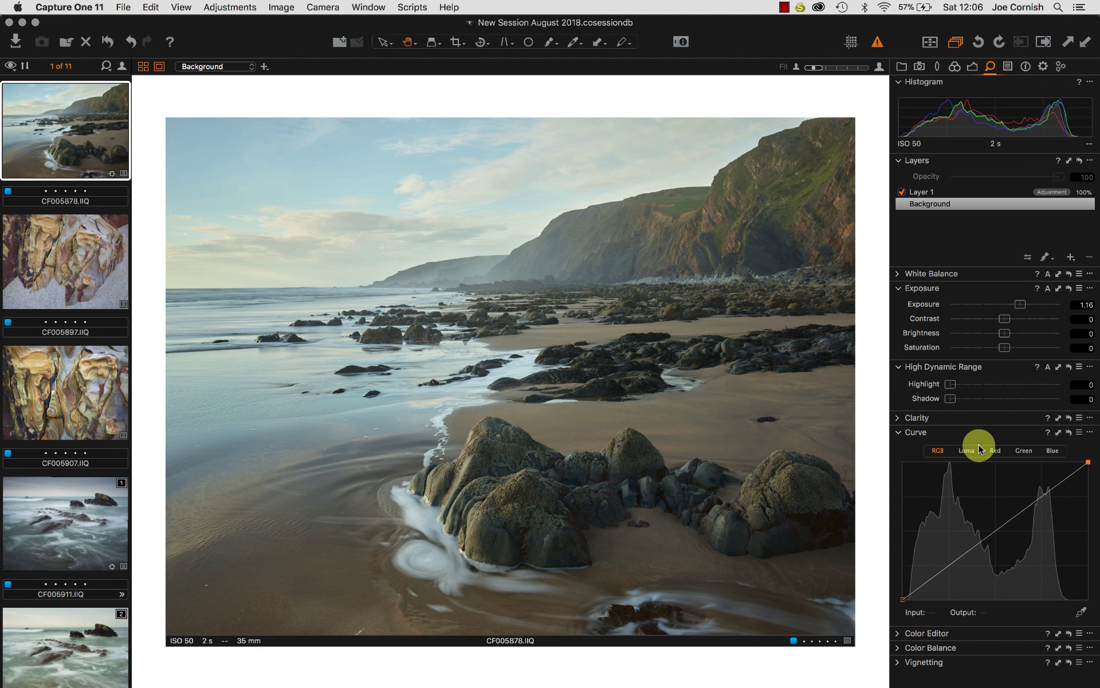
# - Pull the Background's Luma curve white point slightly inward, checking for clipped highlights, and turn off the exposure warning
pyautogui.click(967, 450)
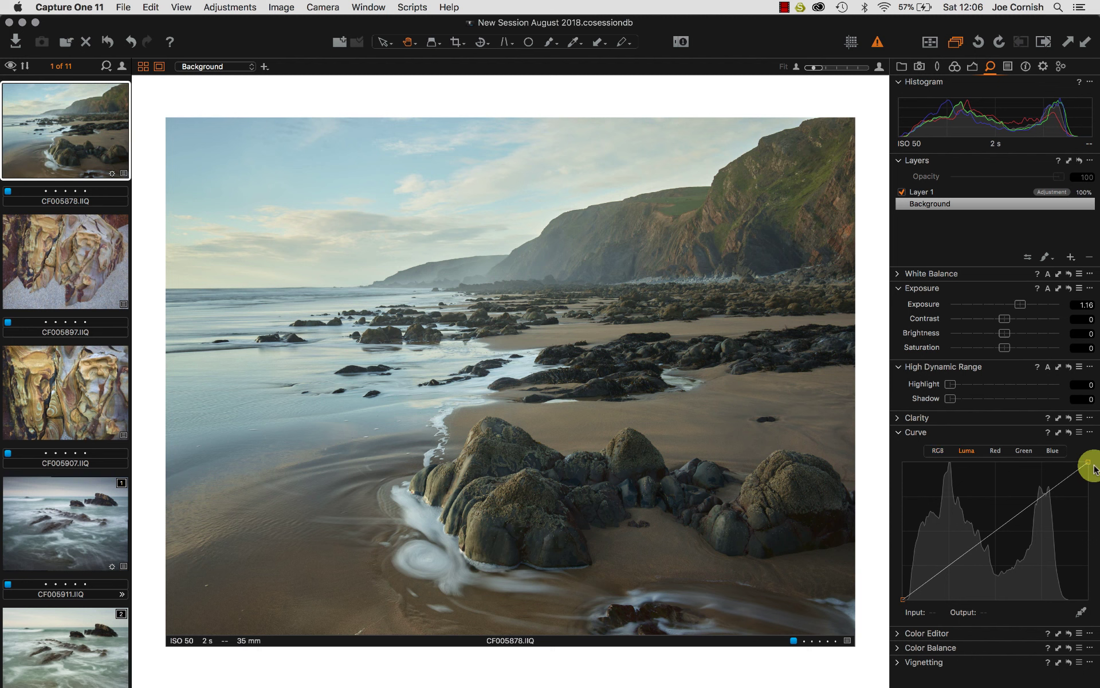
pyautogui.moveTo(1089, 463); pyautogui.dragTo(1072, 451)
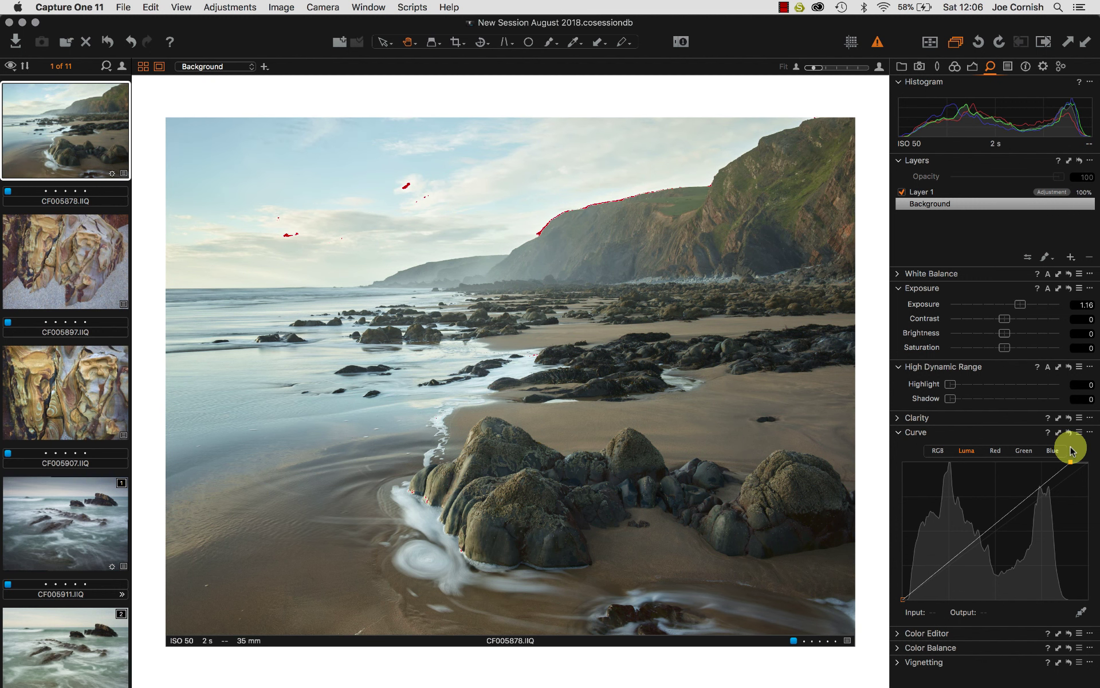
pyautogui.click(1071, 462)
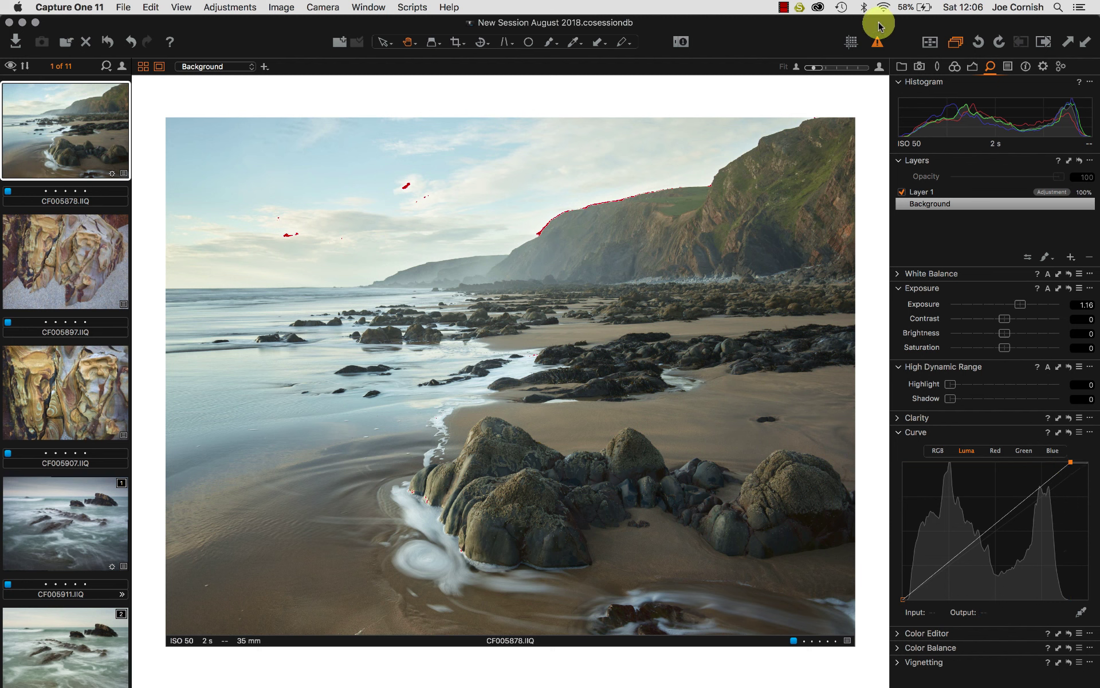
pyautogui.click(876, 45)
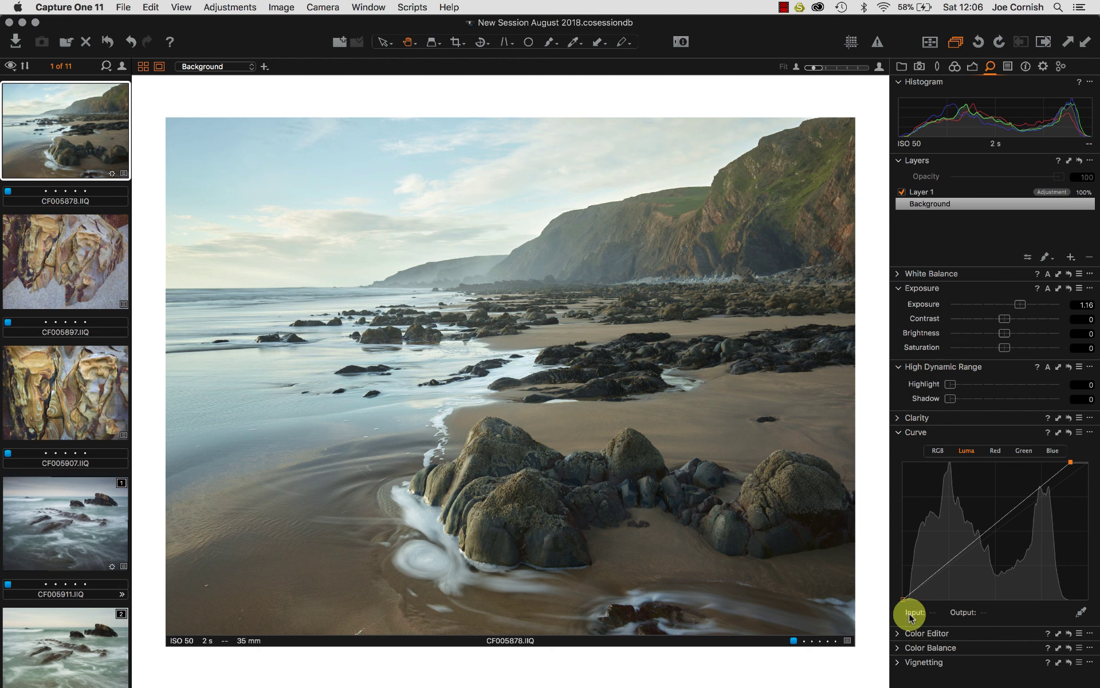
# - Pick the large foreground rock's colour from the photo as an Advanced colour range in the Color Editor
pyautogui.click(897, 633)
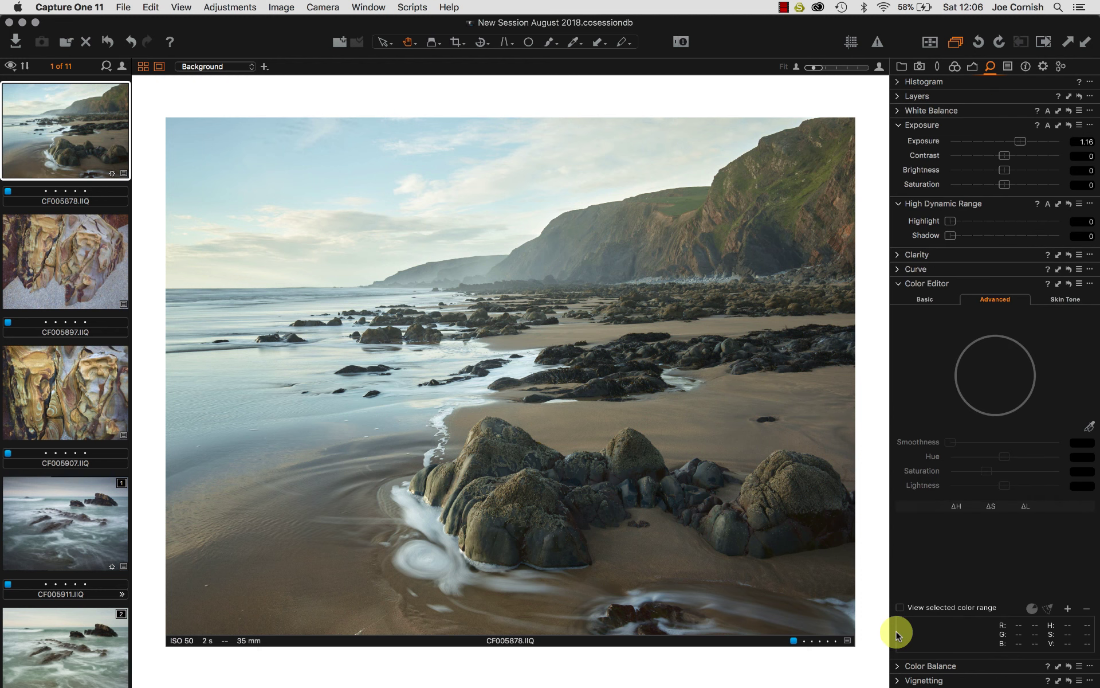
pyautogui.click(1091, 427)
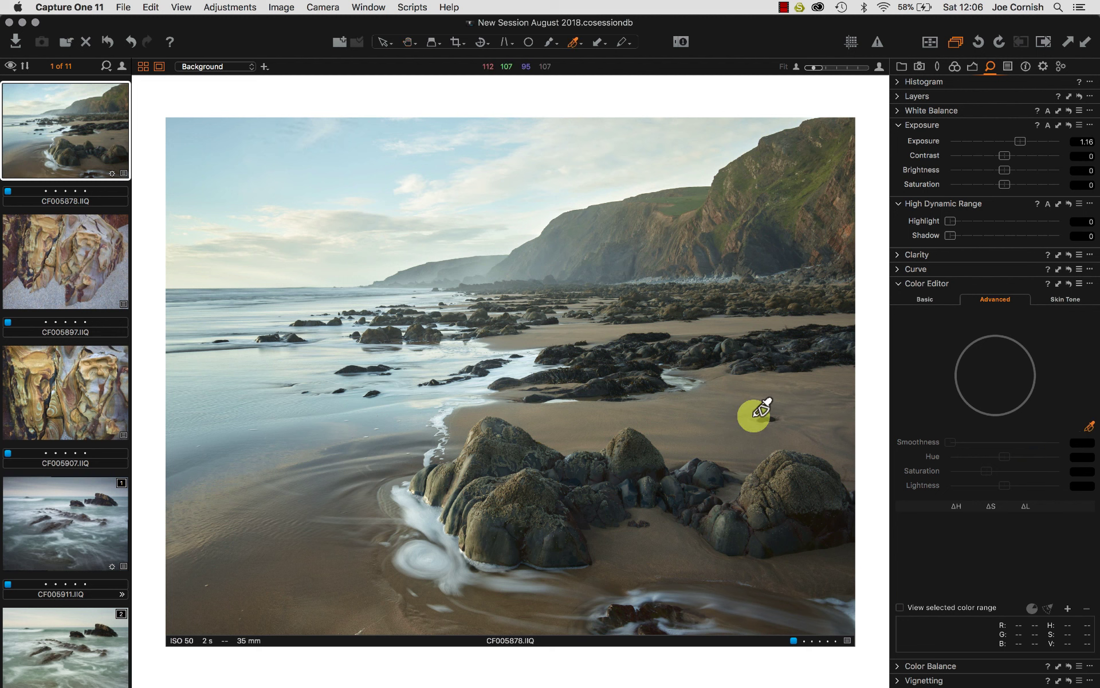
pyautogui.click(470, 462)
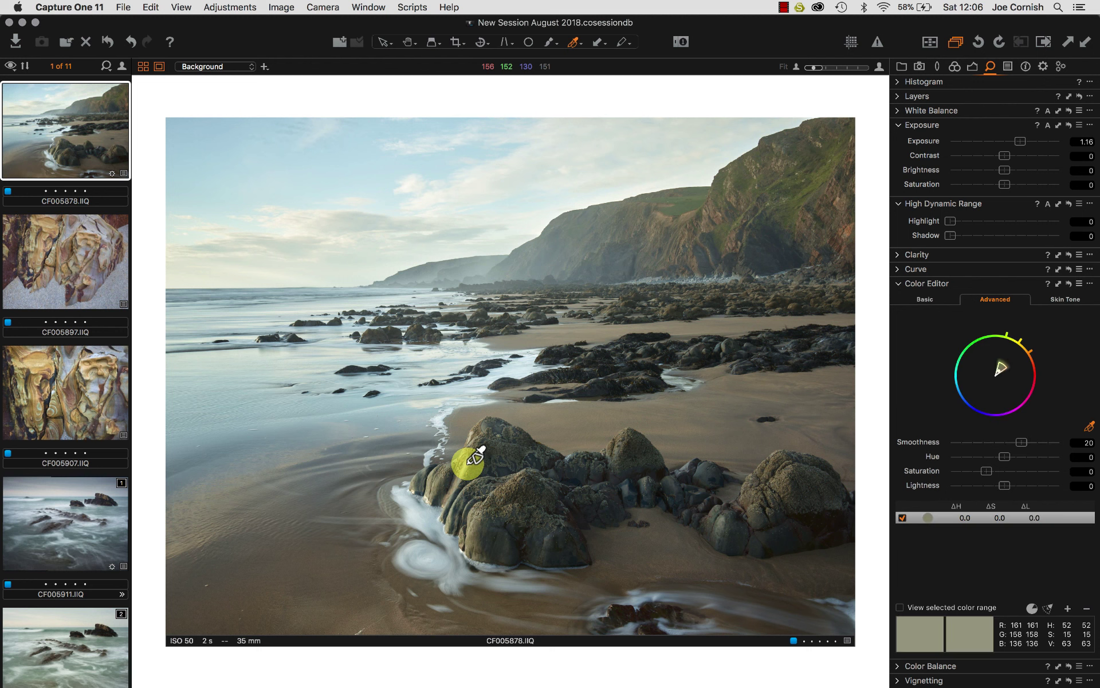
# - Extend the picked colour range from the centre to the rim of the colour wheel, and set its smoothness to 30
pyautogui.moveTo(988, 383)
pyautogui.mouseDown()
pyautogui.moveTo(1009, 380)
pyautogui.moveTo(987, 370)
pyautogui.moveTo(1007, 373)
pyautogui.moveTo(1000, 356)
pyautogui.moveTo(986, 371)
pyautogui.mouseUp()
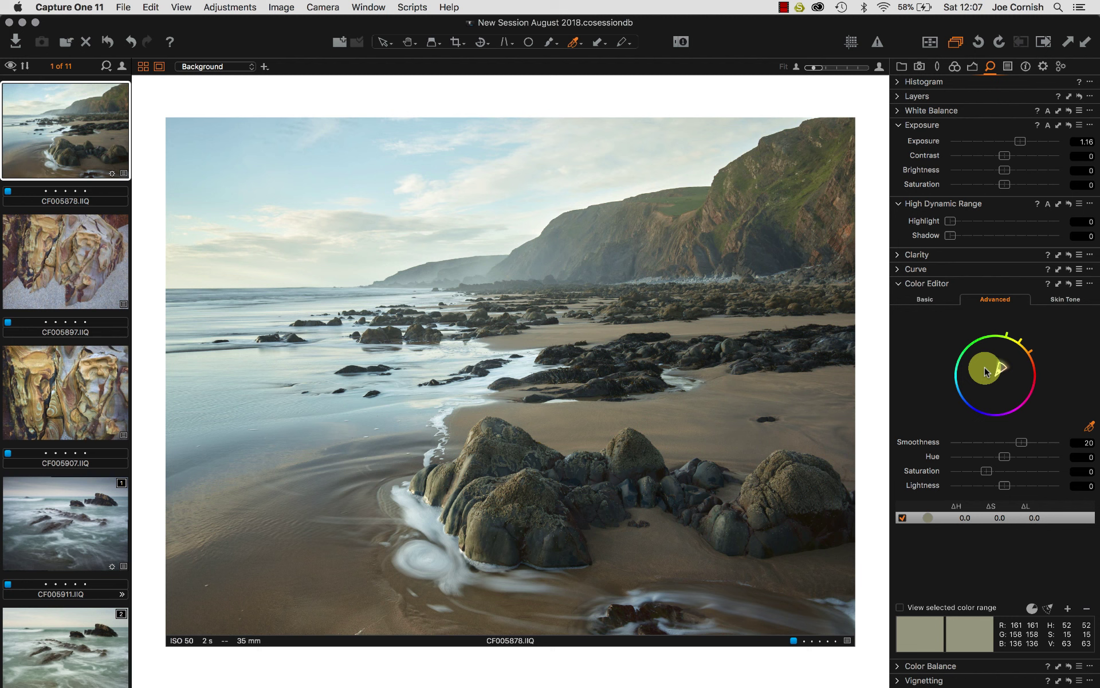
pyautogui.moveTo(986, 371); pyautogui.dragTo(1030, 338)
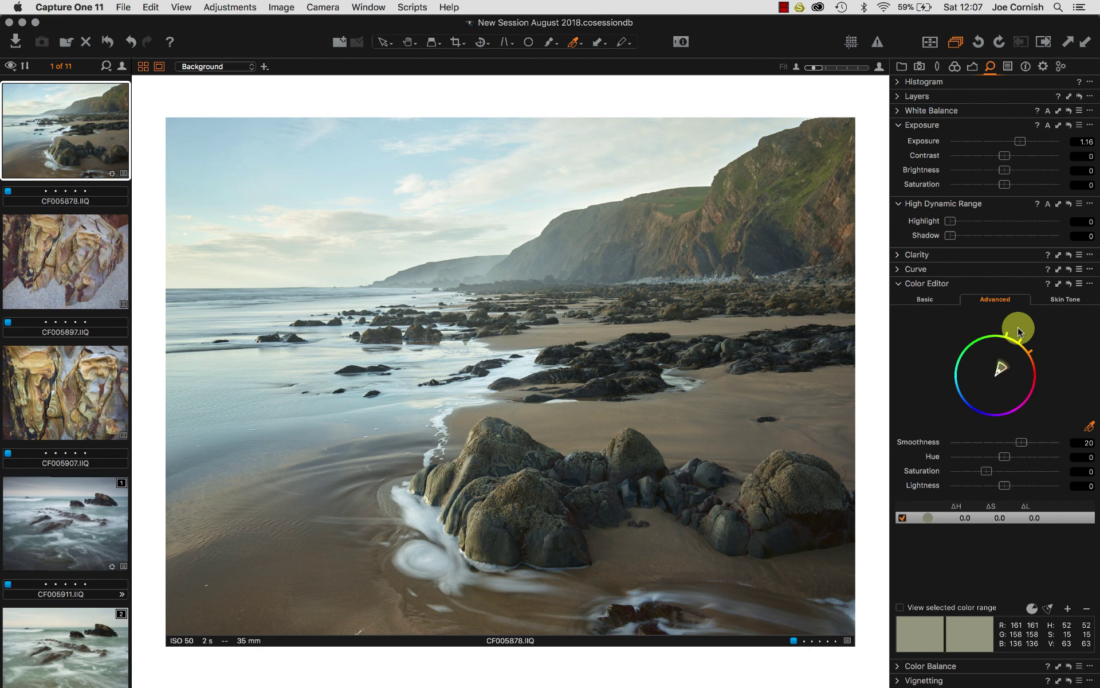
pyautogui.moveTo(1044, 354); pyautogui.dragTo(1043, 450)
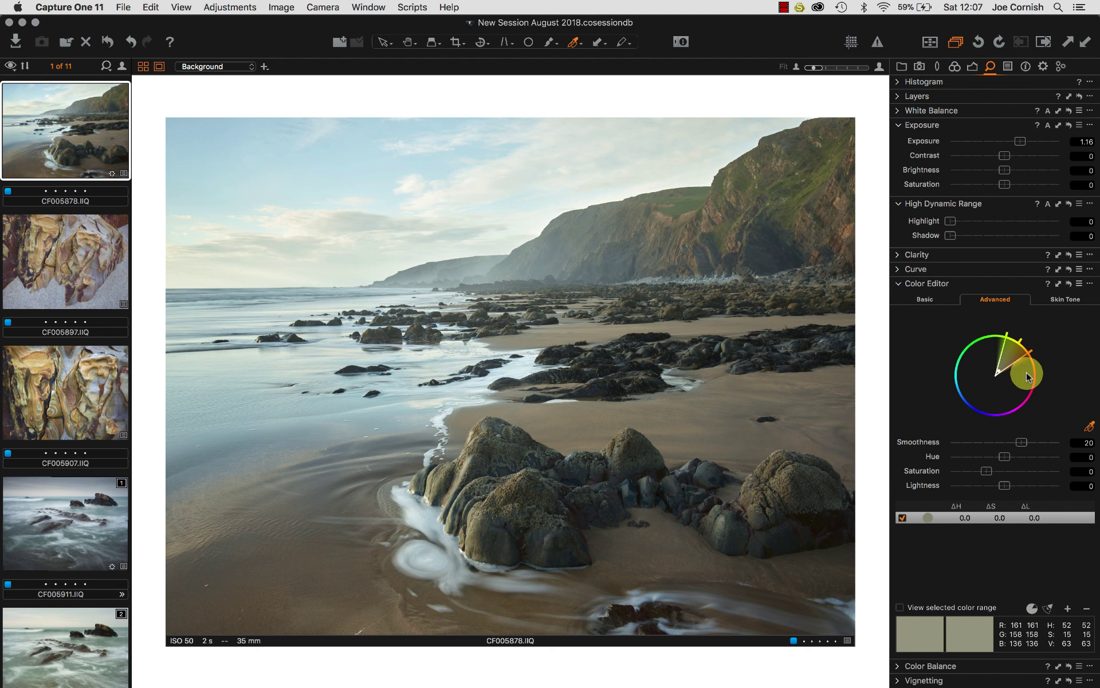
pyautogui.moveTo(1020, 442)
pyautogui.mouseDown()
pyautogui.moveTo(1060, 443)
pyautogui.moveTo(924, 438)
pyautogui.moveTo(1096, 442)
pyautogui.mouseUp()
pyautogui.doubleClick(1029, 442)
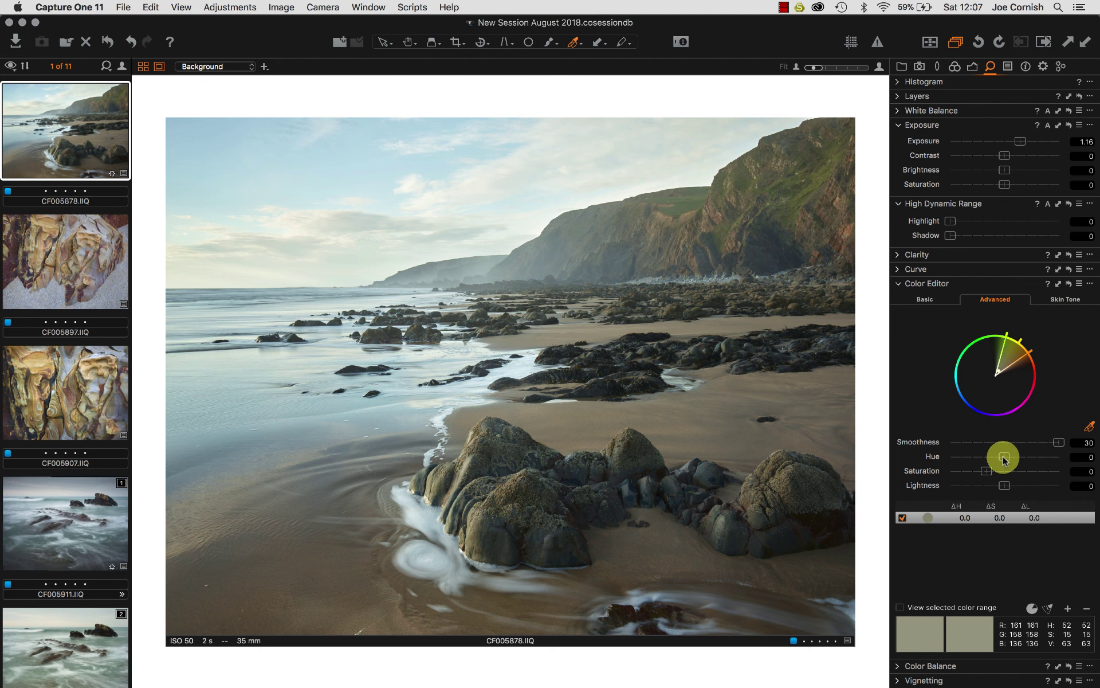
# - Try shifting the picked colour range's hue to 7.6 and 30, and reset it to 0
pyautogui.moveTo(1003, 455); pyautogui.dragTo(1017, 457)
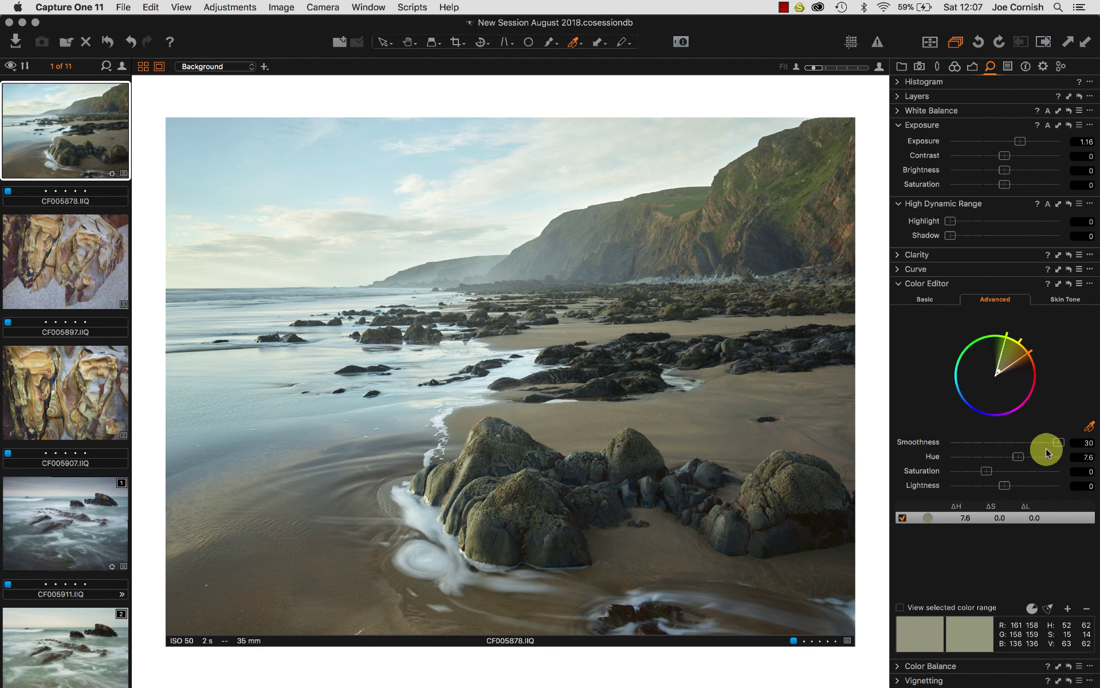
pyautogui.moveTo(1018, 459); pyautogui.dragTo(1069, 463)
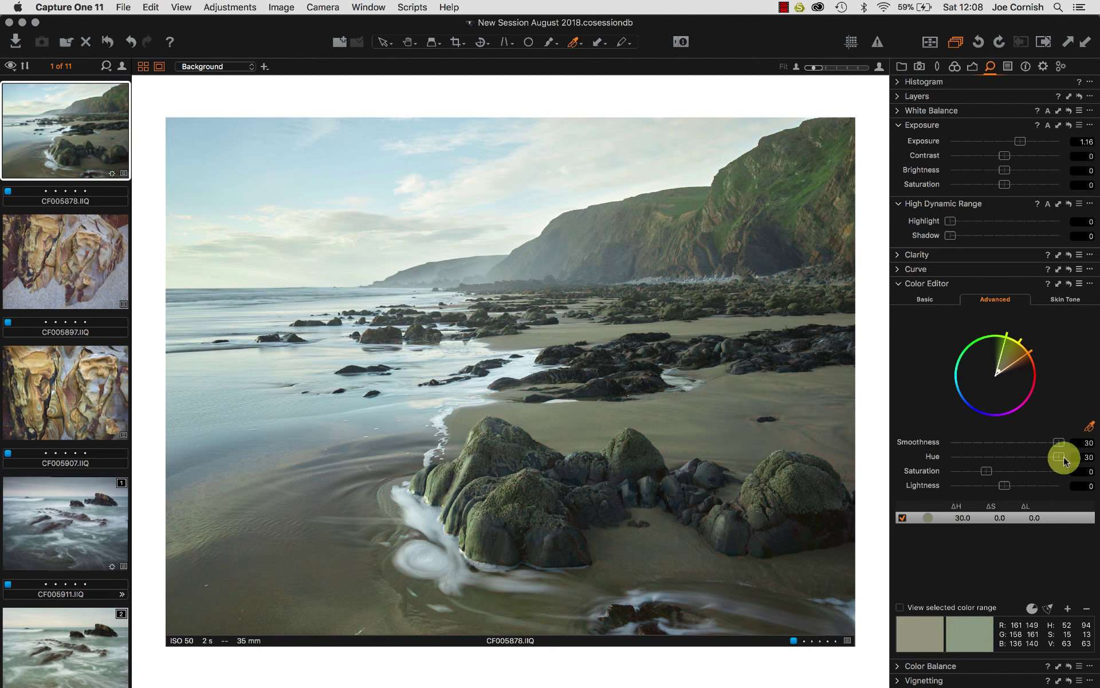
pyautogui.doubleClick(1059, 456)
# - Set the picked colour range's lightness to 18, and try saturation values of 99.1, 77.4, 32.7 and 49.4
pyautogui.moveTo(983, 471); pyautogui.dragTo(1015, 488)
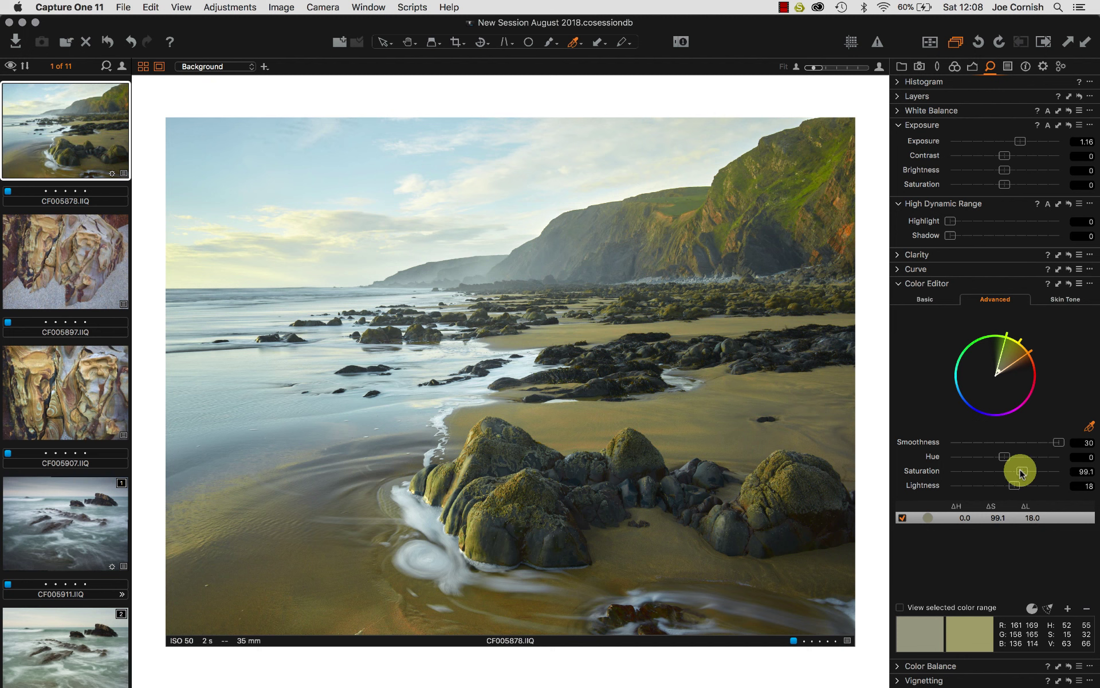
pyautogui.moveTo(1021, 471); pyautogui.dragTo(1012, 473)
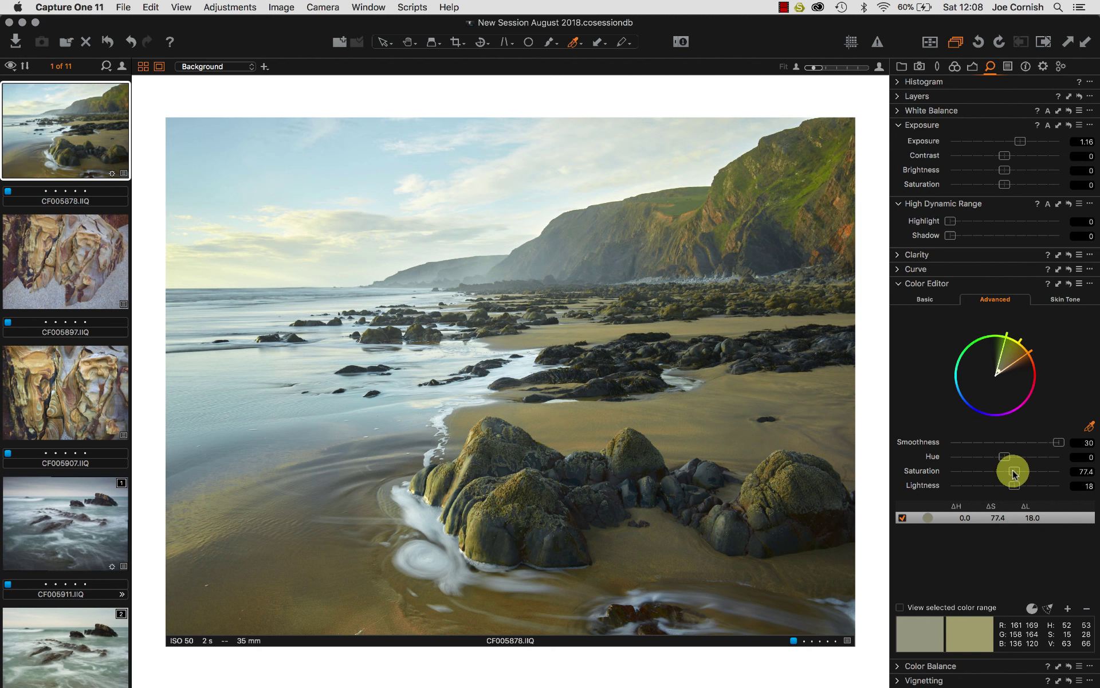
pyautogui.moveTo(1011, 473); pyautogui.dragTo(998, 476)
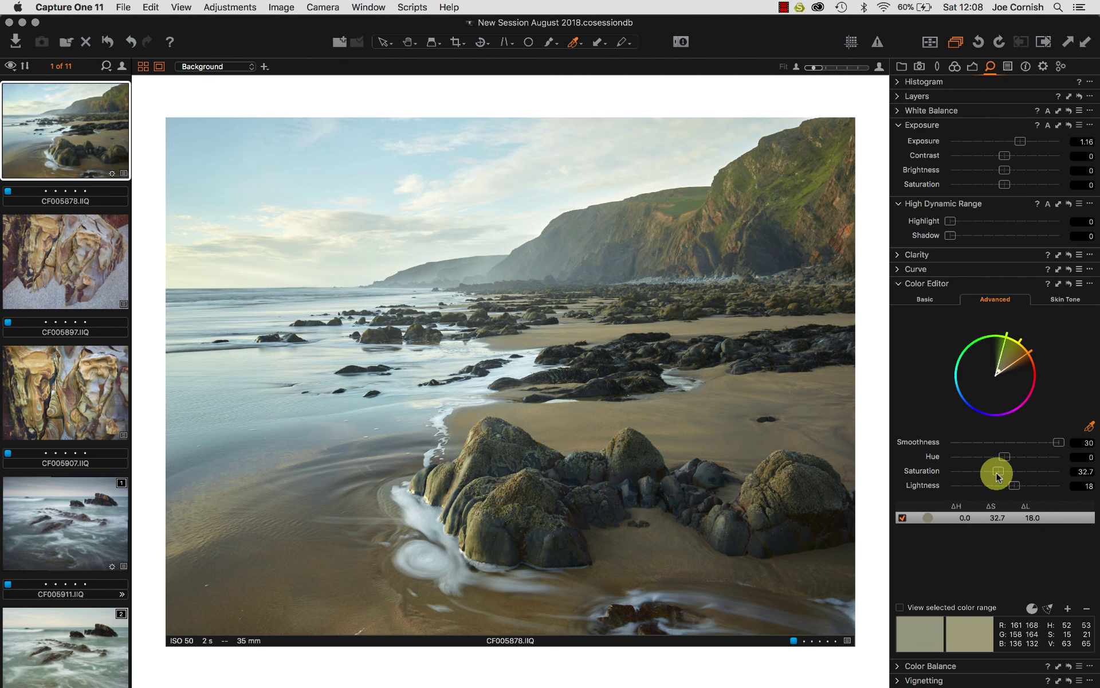
pyautogui.moveTo(998, 476); pyautogui.dragTo(1005, 473)
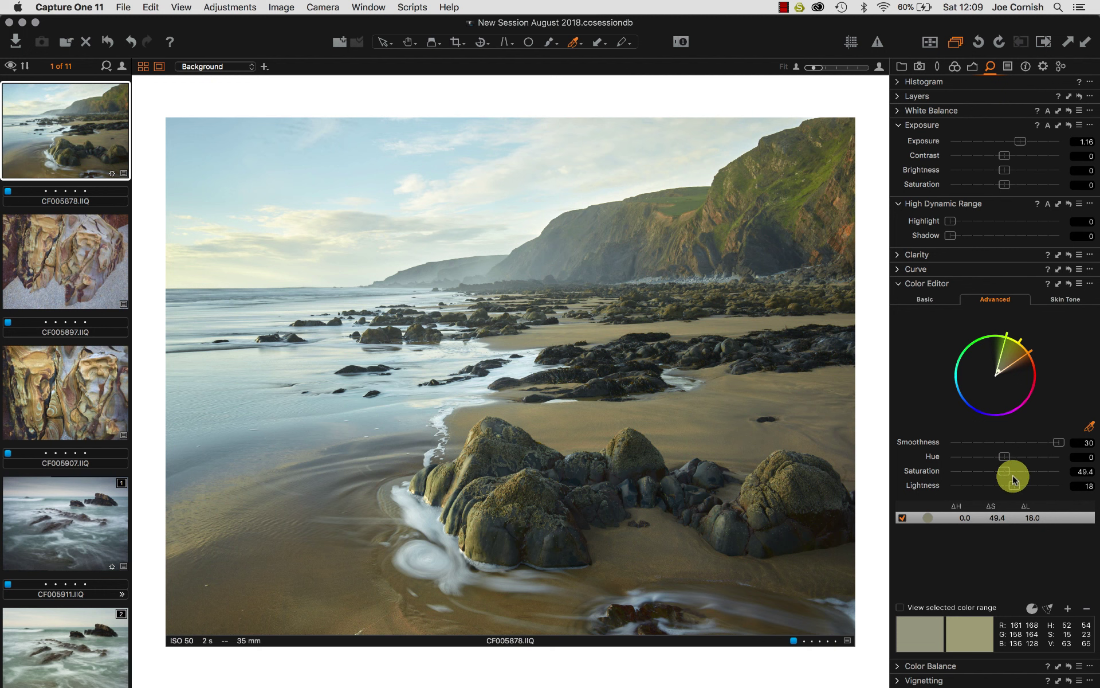
# - With the saturation exaggerated to 200, shift the colour range's hue to -12.3 and narrow the range on its green side
pyautogui.moveTo(1004, 470); pyautogui.dragTo(1096, 471)
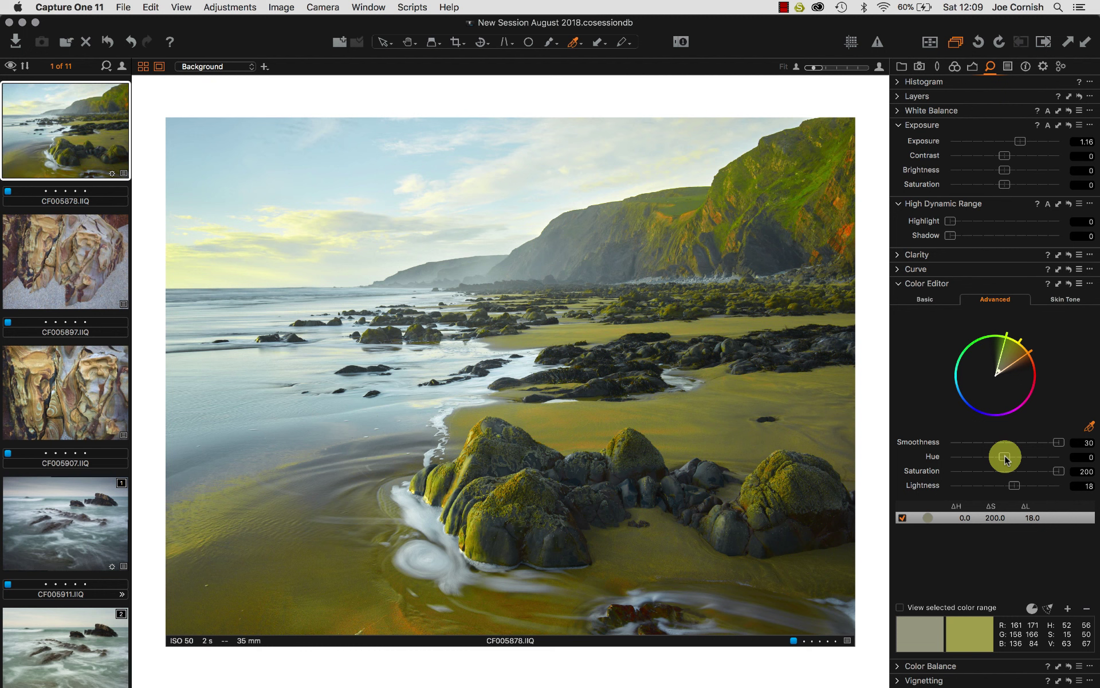
pyautogui.moveTo(1005, 457); pyautogui.dragTo(983, 459)
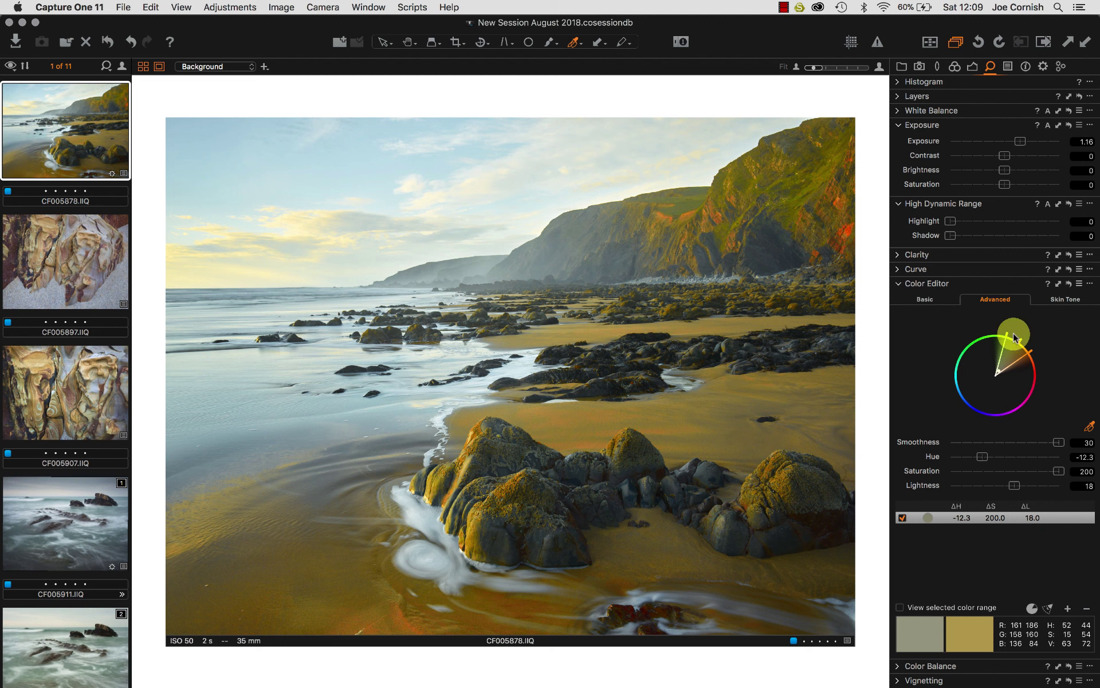
pyautogui.moveTo(1003, 332); pyautogui.dragTo(1012, 335)
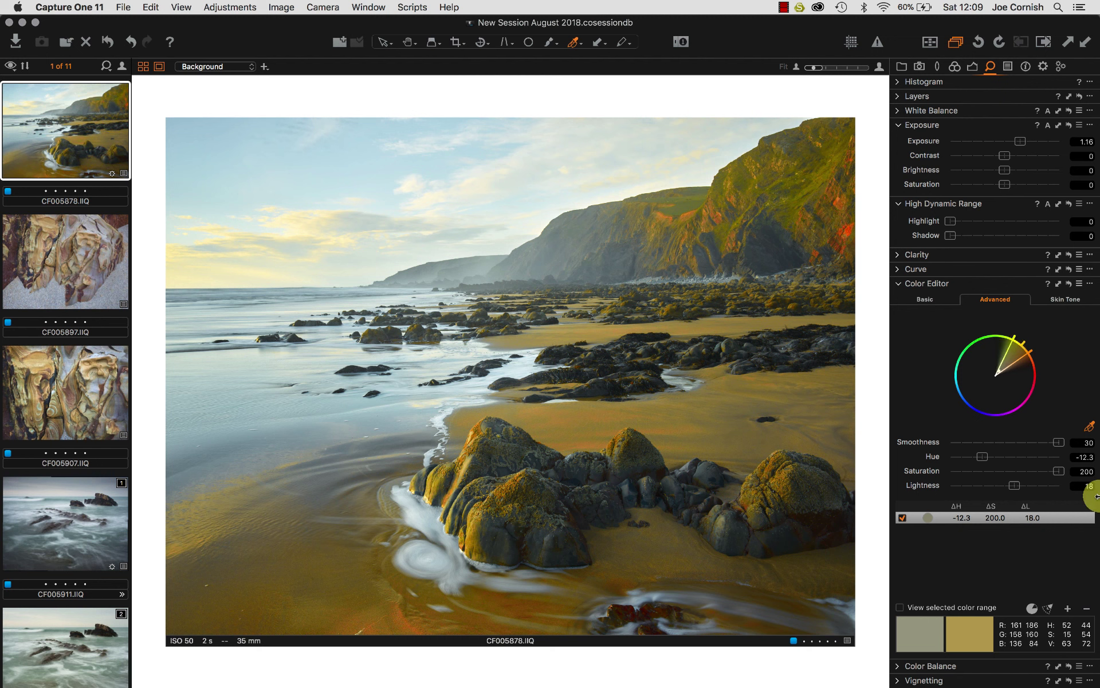
# - Set the picked colour range's saturation to 56.6 and its lightness to 23.6
pyautogui.moveTo(1036, 473); pyautogui.dragTo(1017, 487)
pyautogui.click(1014, 486)
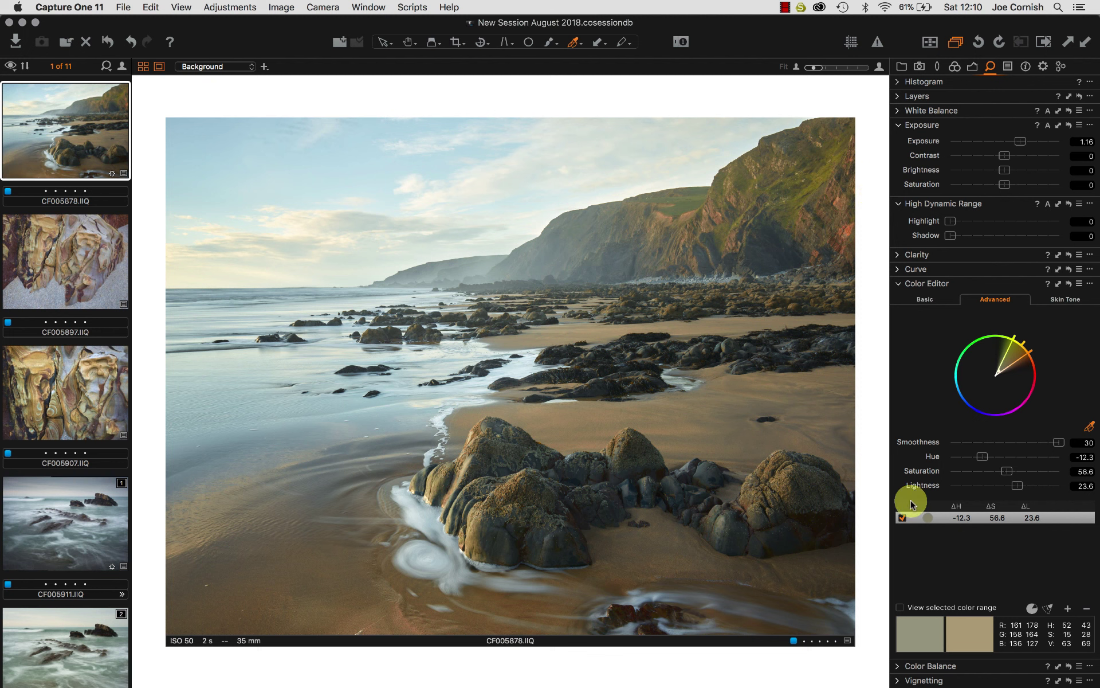
# - Compare the photo with and without the colour range correction, leaving the correction enabled
pyautogui.click(901, 519)
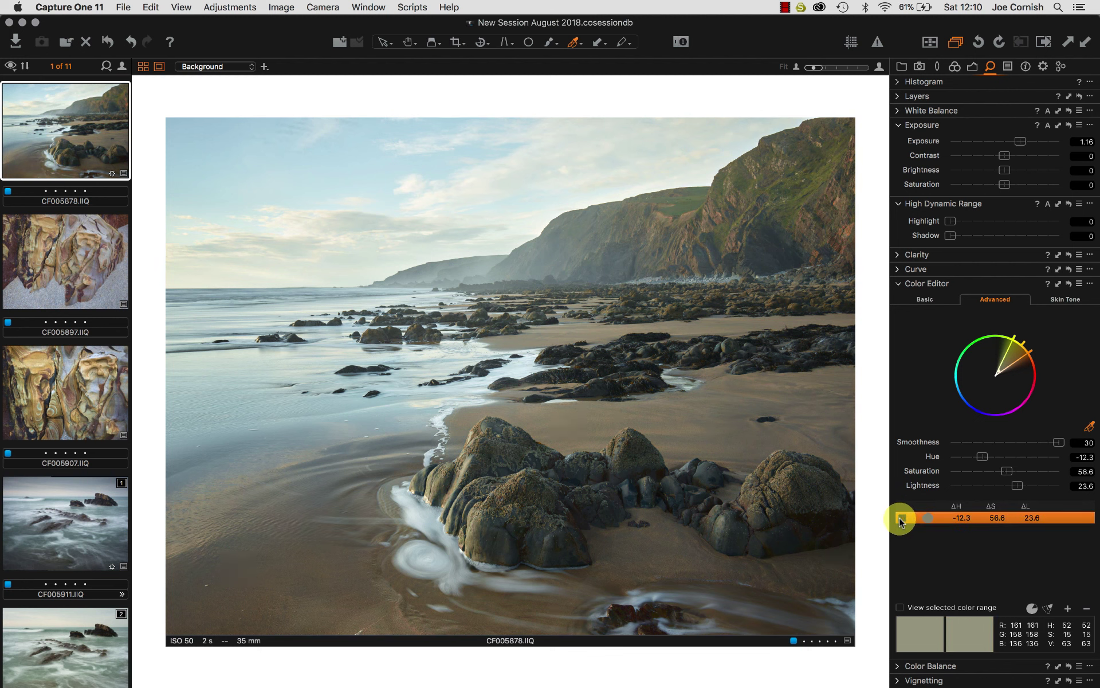
pyautogui.click(901, 518)
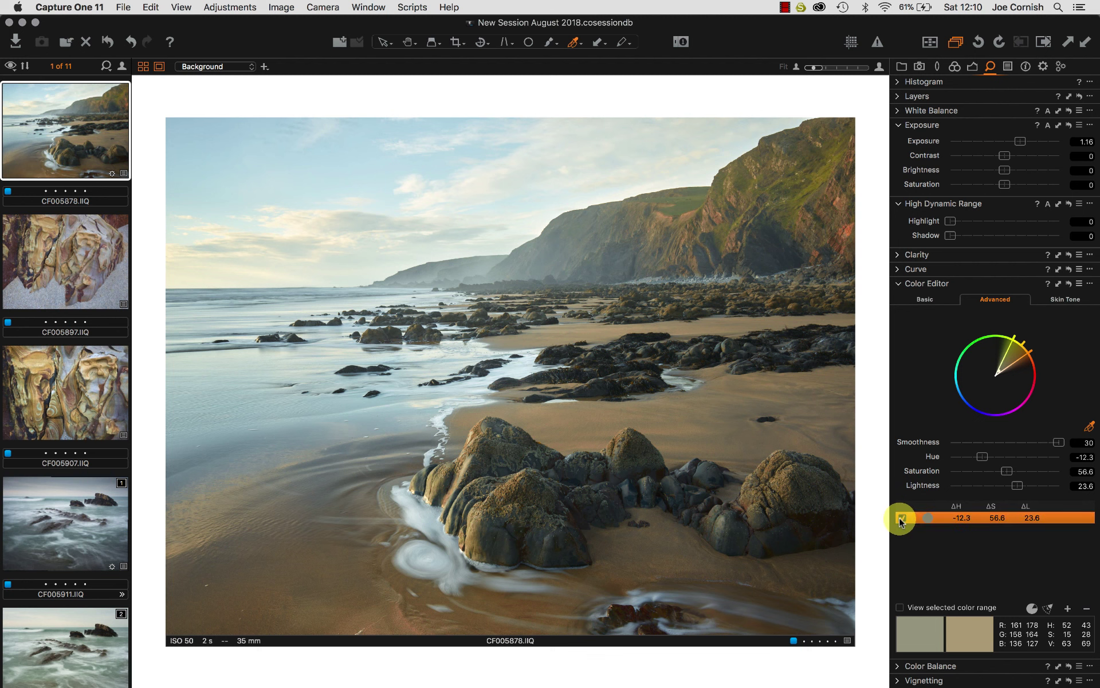
pyautogui.click(901, 519)
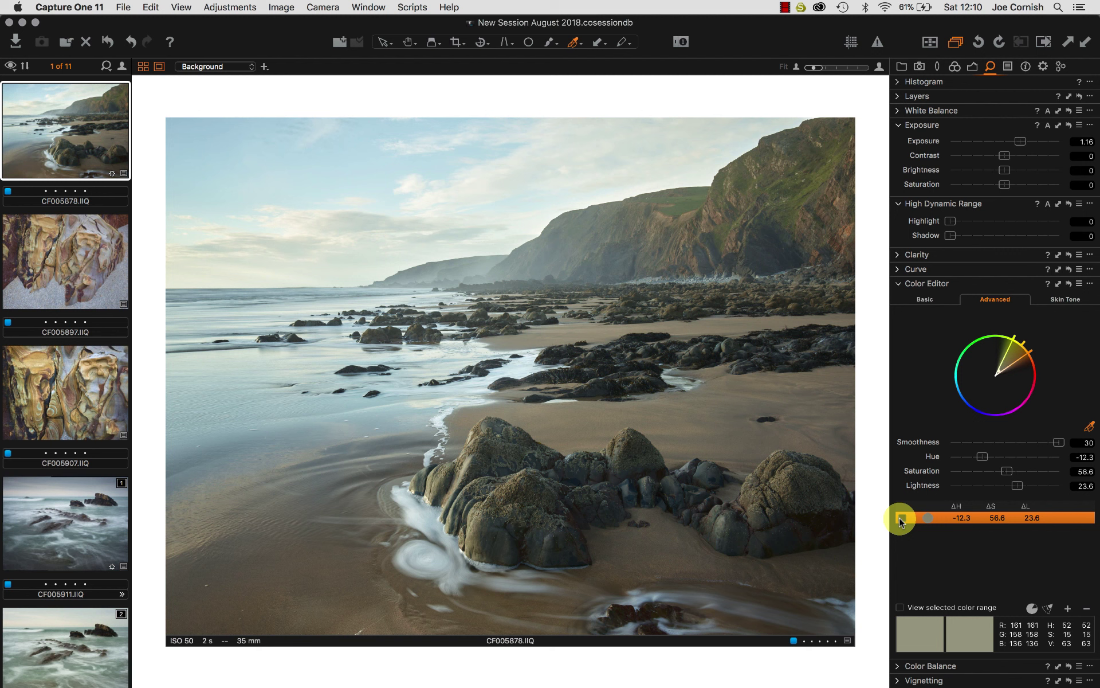
pyautogui.click(900, 519)
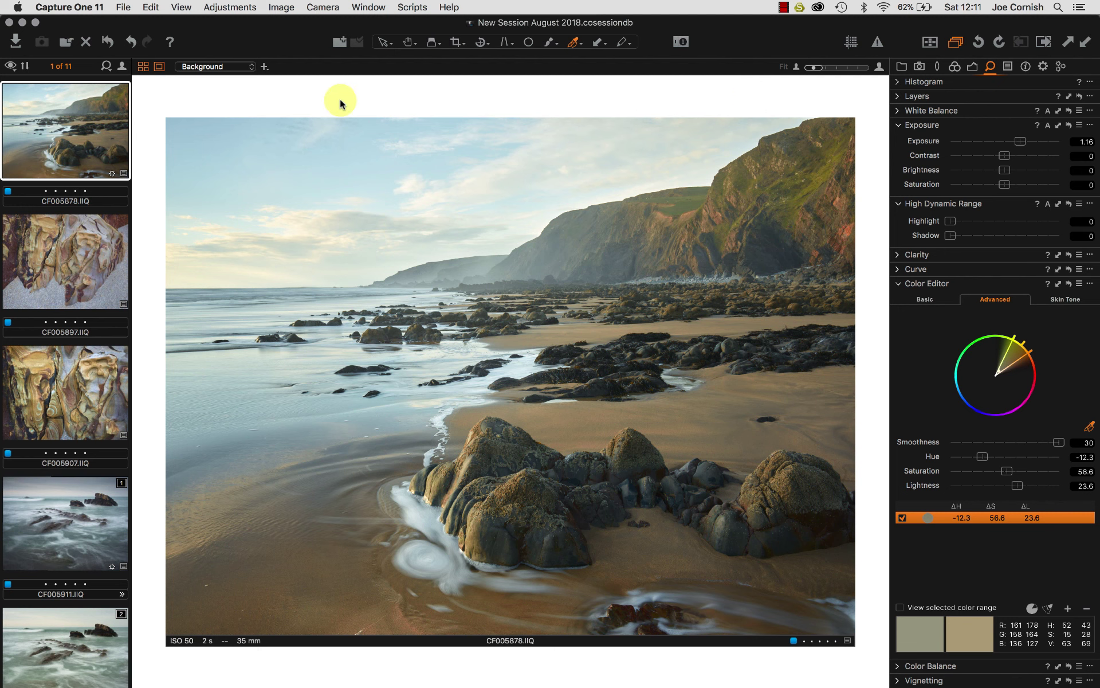
# - Compare the rock photos CF005897.IIQ and CF005907.IIQ side by side, with the browser hidden and the Pan tool active
pyautogui.click(61, 263)
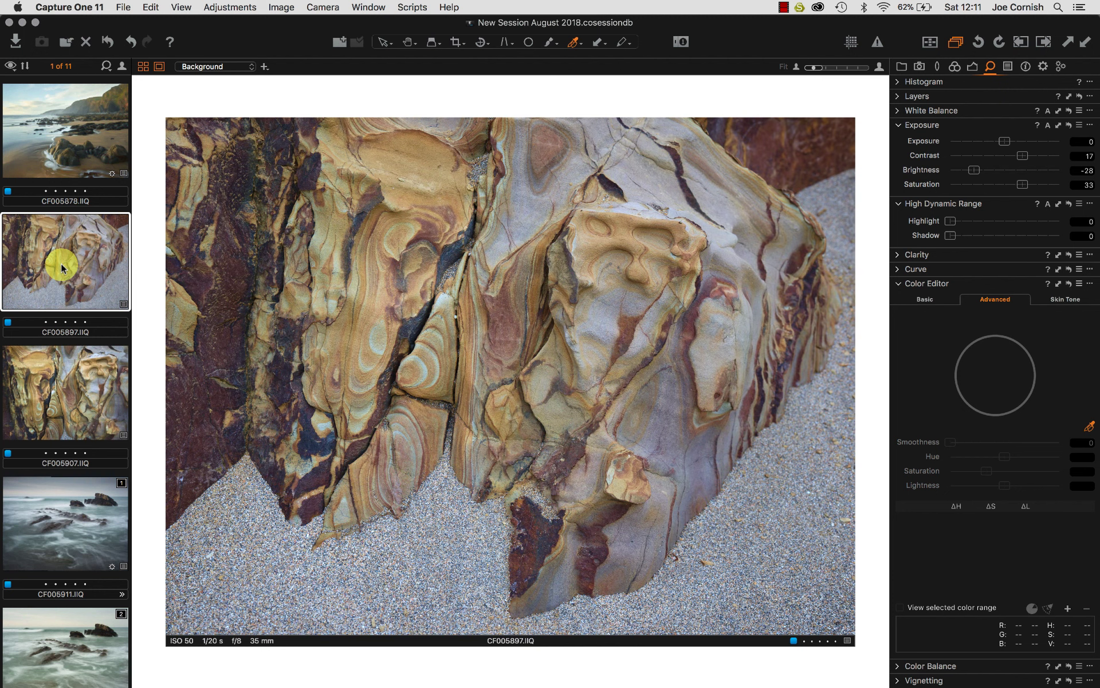
pyautogui.keyDown('super'); pyautogui.click(69, 403); pyautogui.keyUp('super')
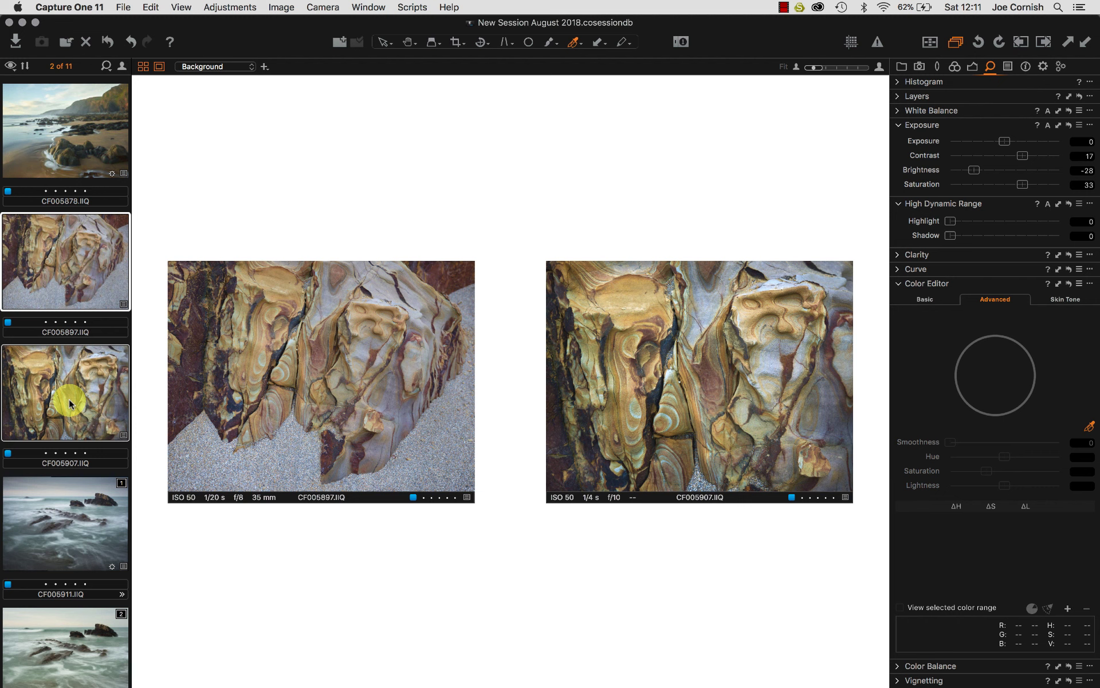
pyautogui.press('super+b')
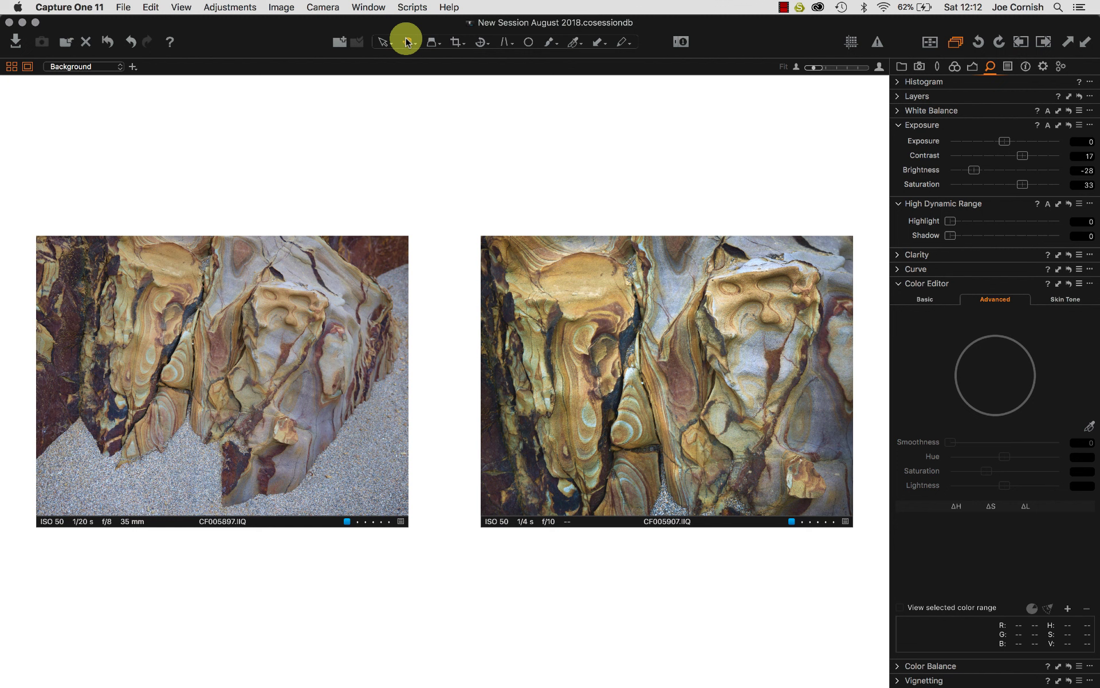
pyautogui.click(407, 42)
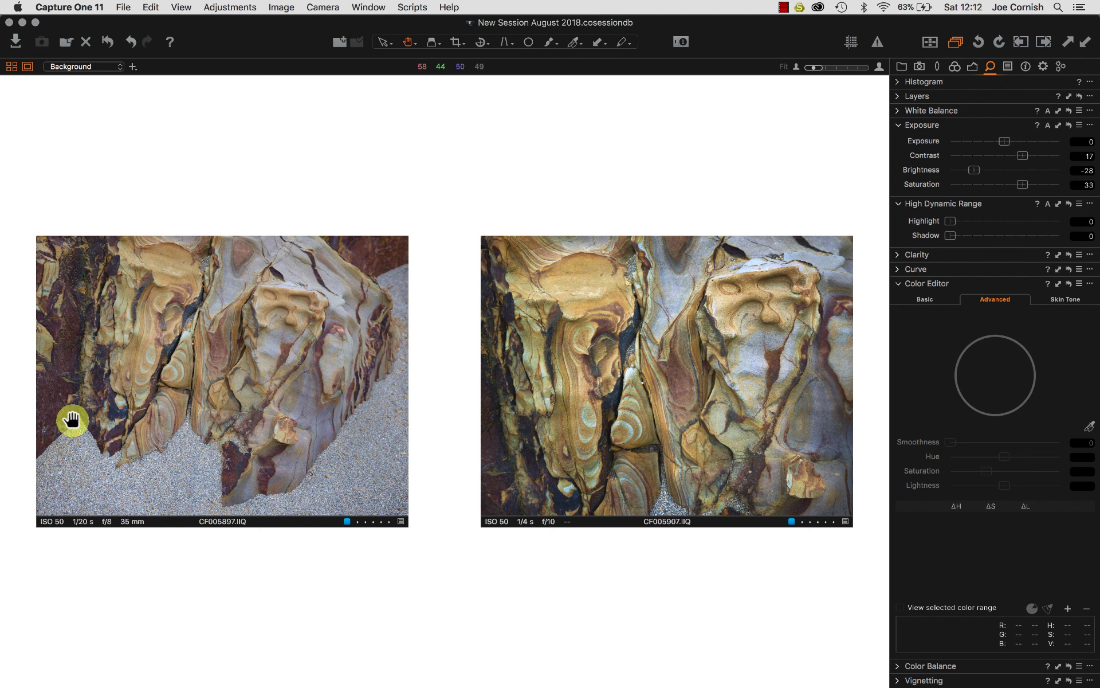
pyautogui.moveTo(113, 466); pyautogui.dragTo(439, 375)
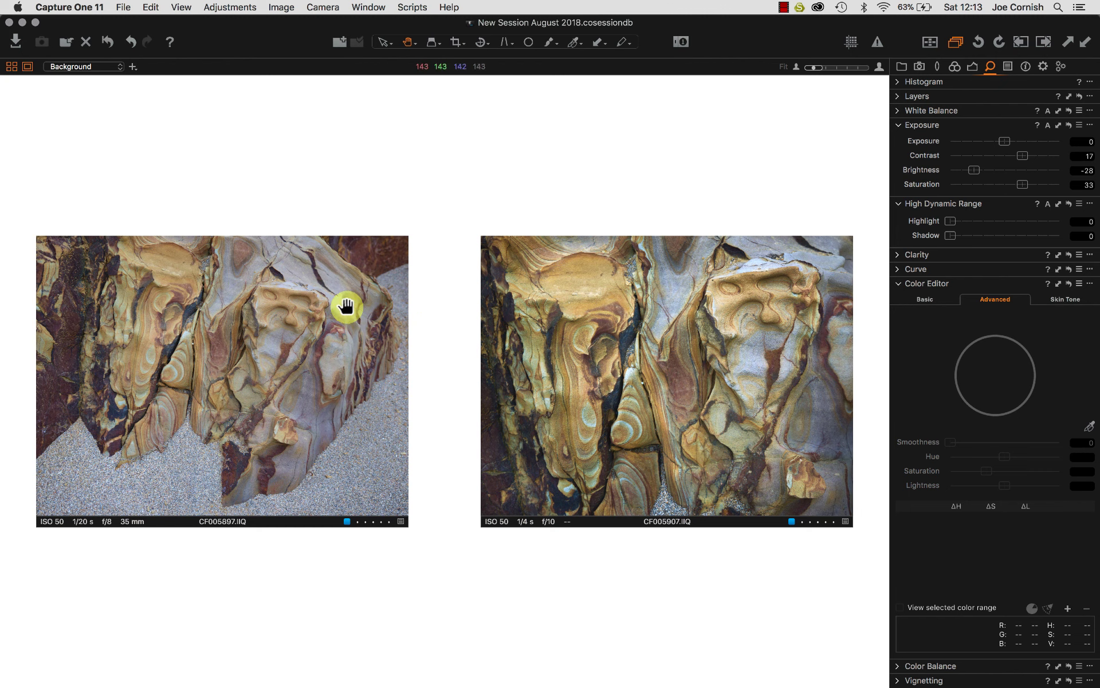
# - Alternate between single and multiple image views of the two rock photos, finishing with CF005907.IIQ alone
pyautogui.click(10, 67)
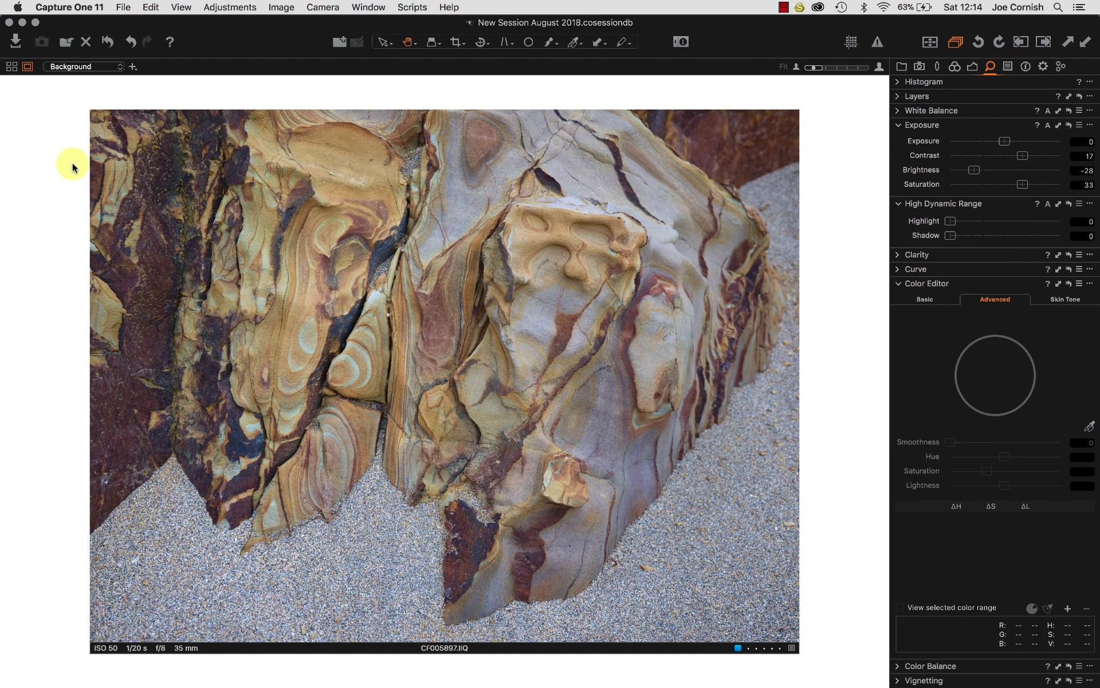
pyautogui.click(11, 66)
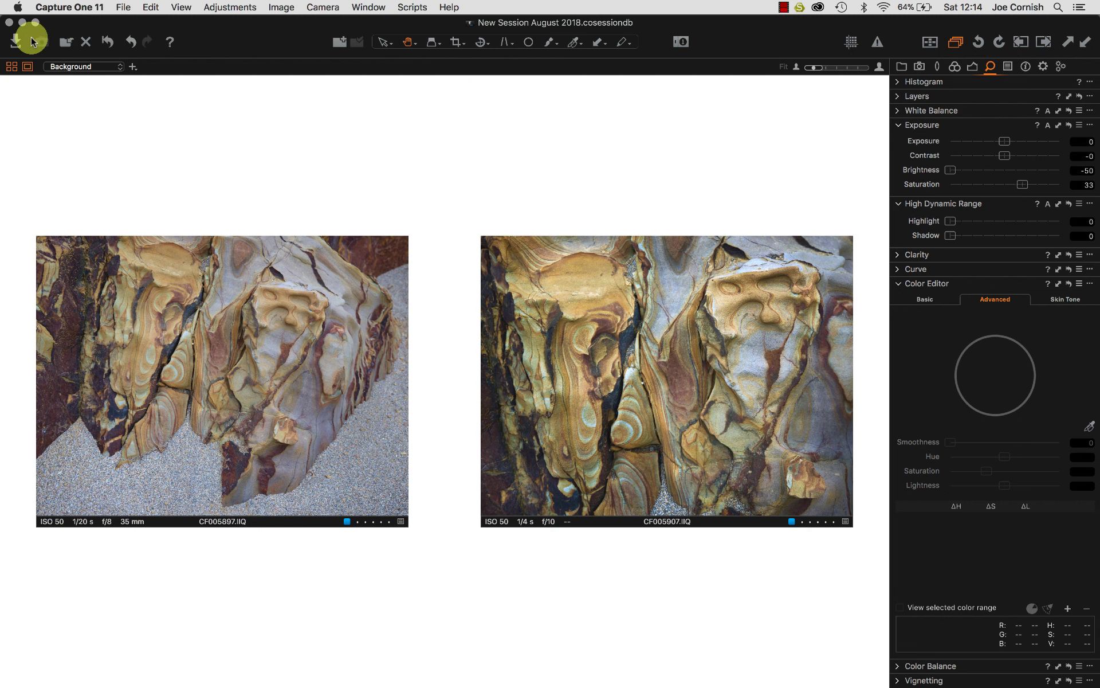
pyautogui.click(10, 66)
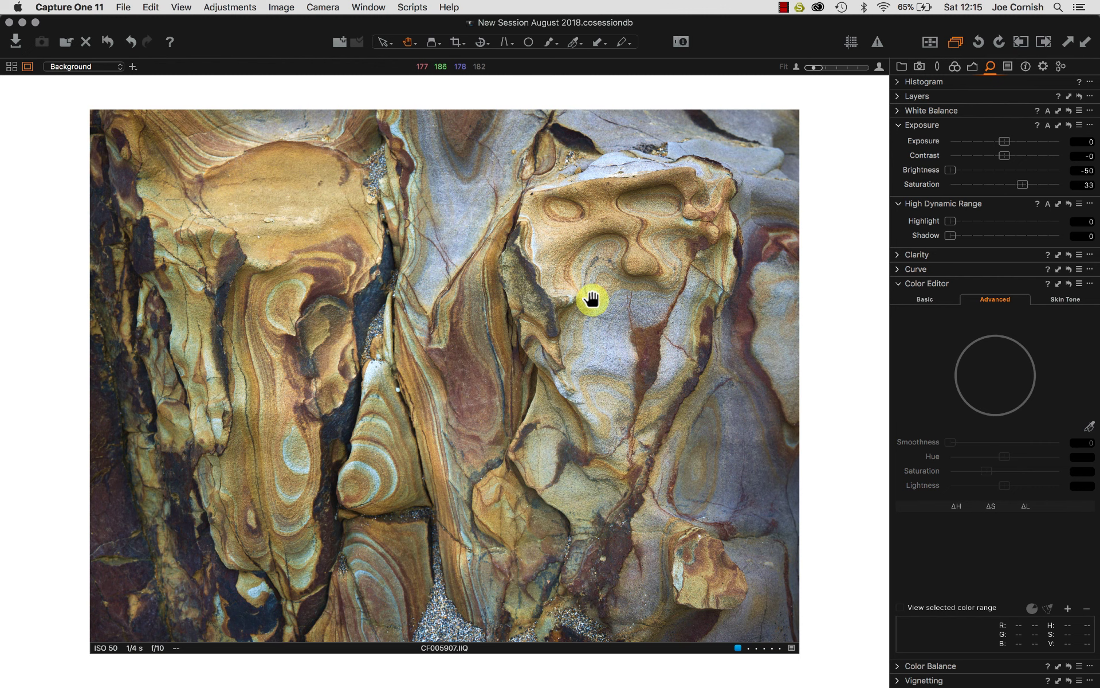
# - Examine the face-like rock detail of CF005907.IIQ at 67% and 50%, finishing with the whole photo fitted to the viewer
pyautogui.scroll(5, 592, 298)
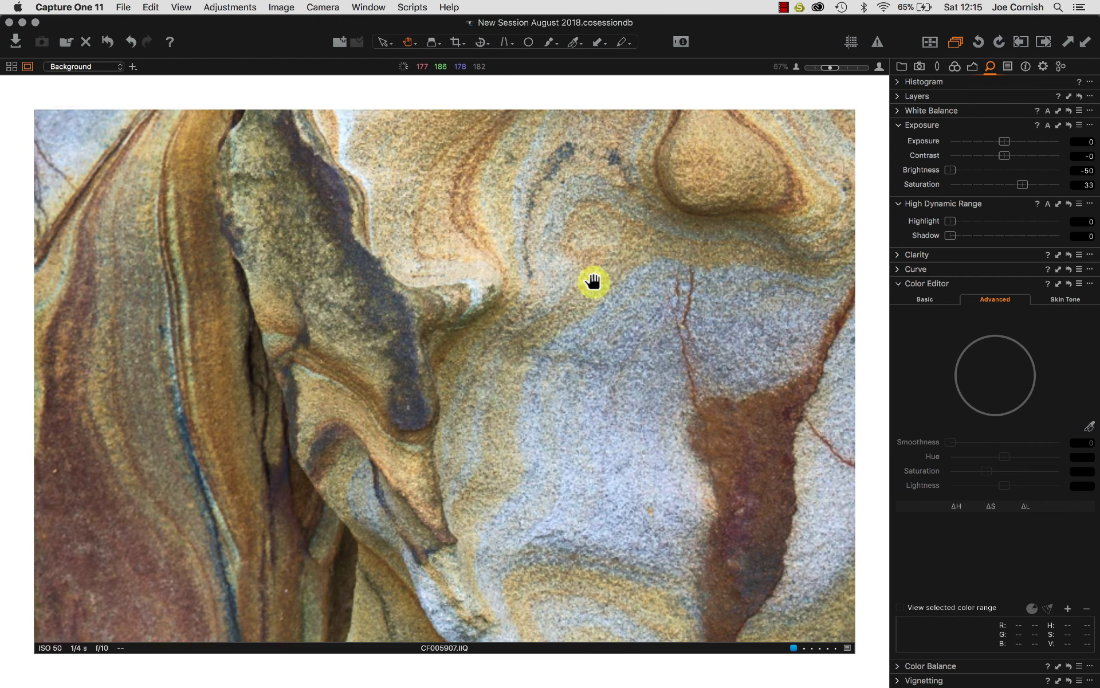
pyautogui.moveTo(593, 294); pyautogui.dragTo(256, 541)
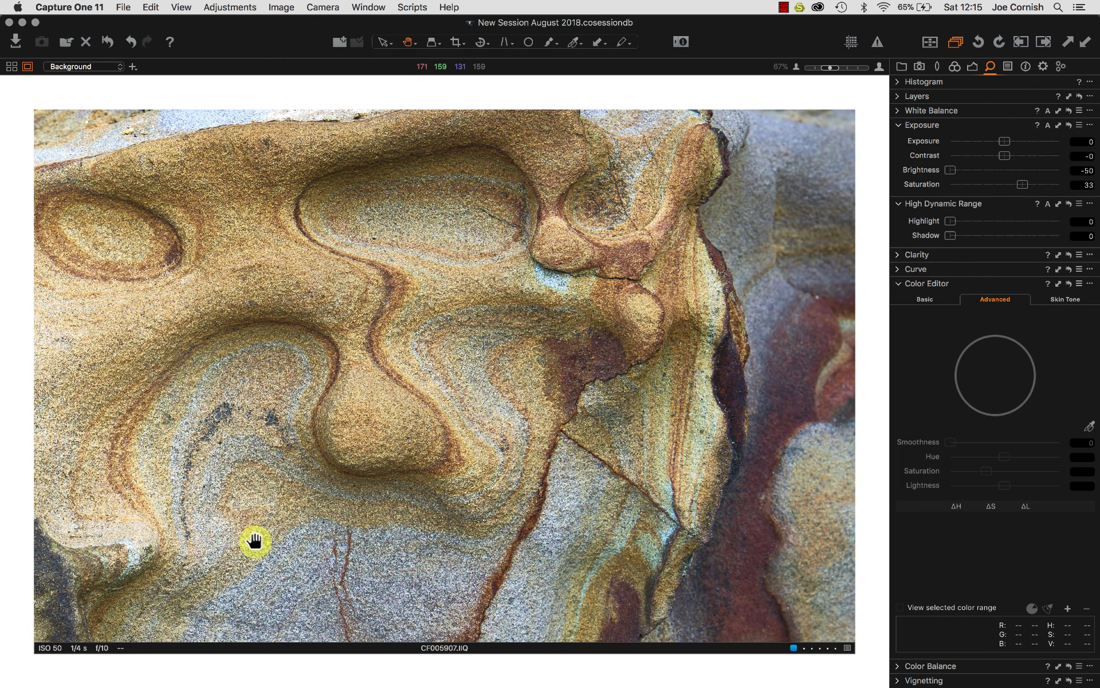
pyautogui.moveTo(250, 462); pyautogui.dragTo(304, 474)
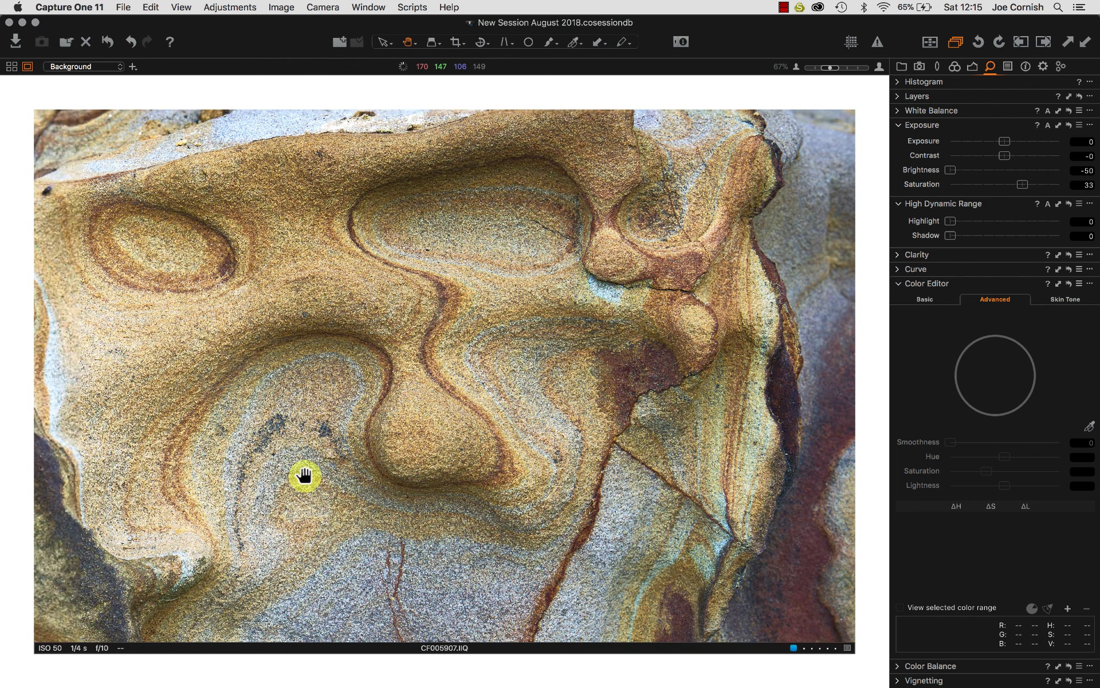
pyautogui.scroll(-2, 305, 475)
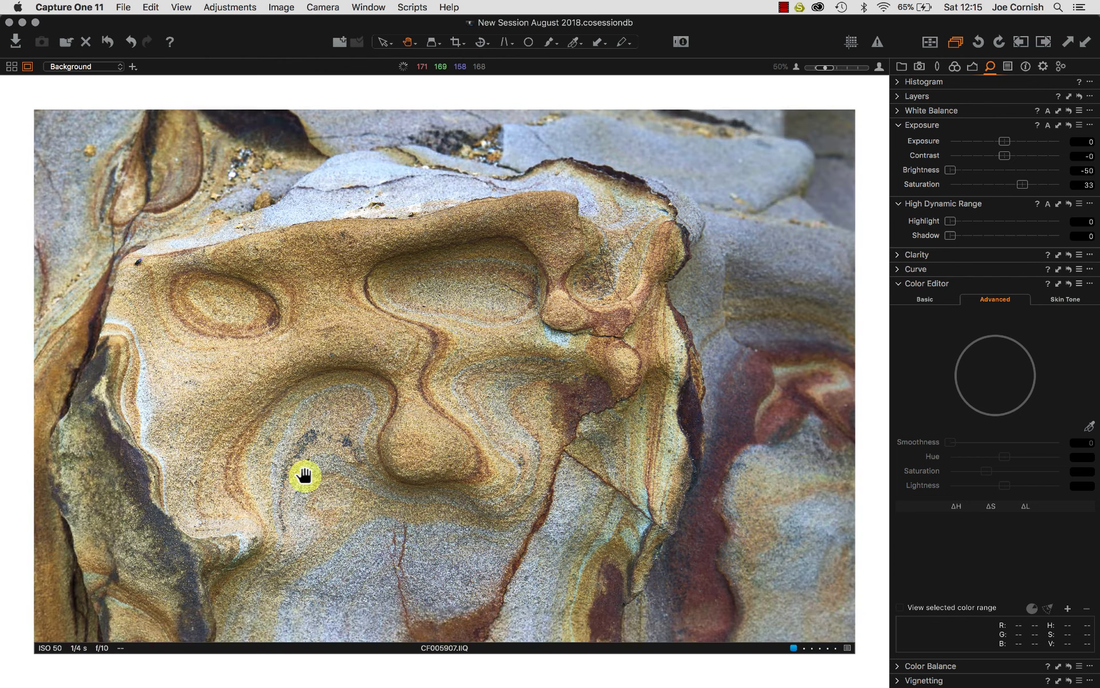
pyautogui.moveTo(303, 476); pyautogui.dragTo(349, 449)
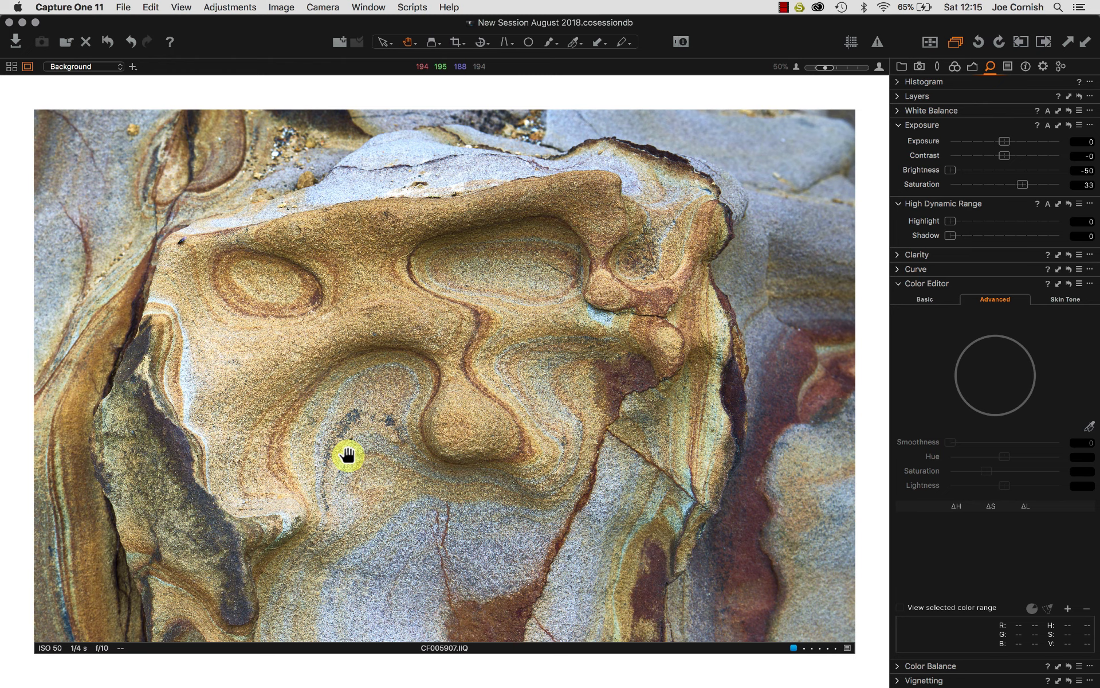
pyautogui.scroll(-2, 347, 455)
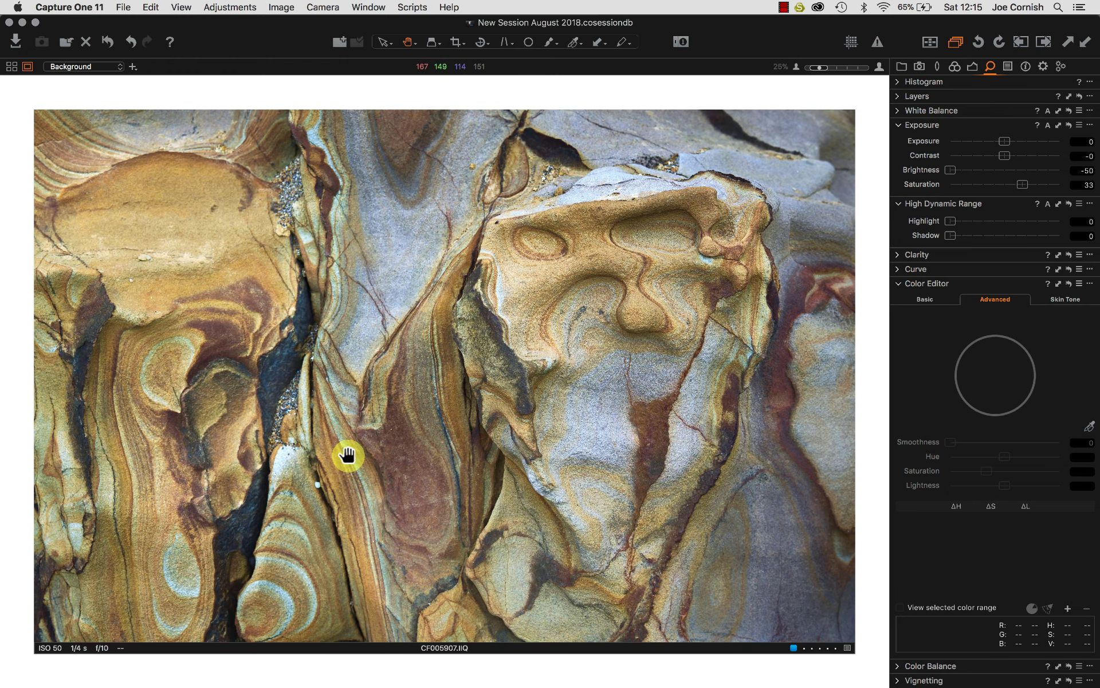
pyautogui.scroll(-1, 347, 455)
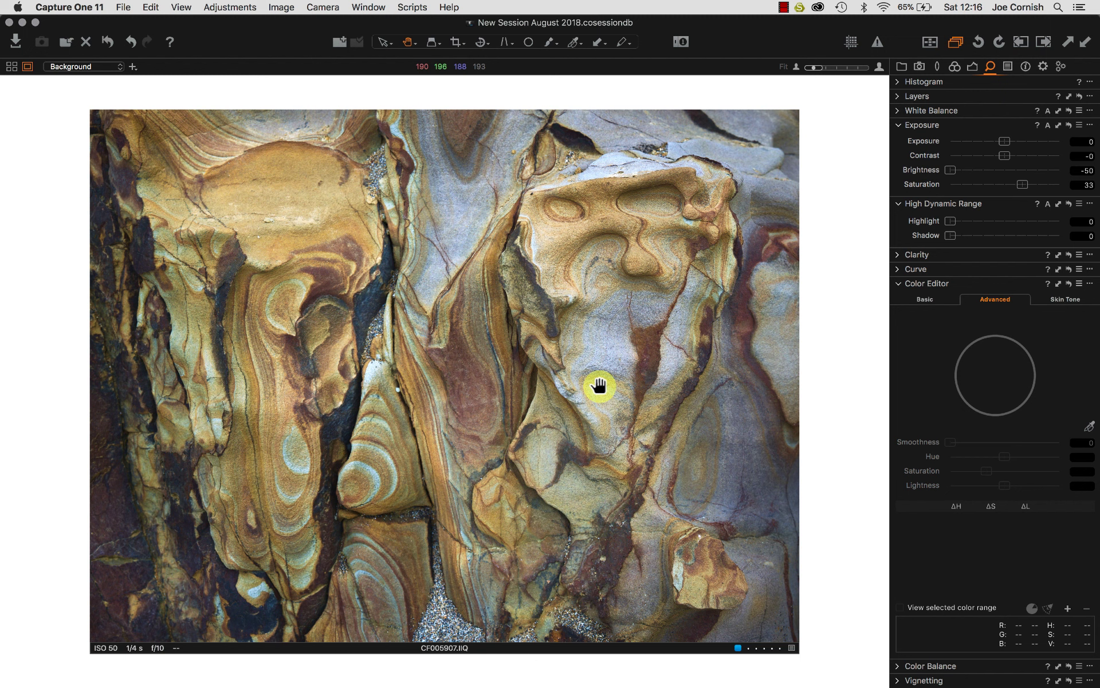
# - Inspect the masks of Layer 1 and Layer 2 on the rock photo, leaving the mask display off
pyautogui.click(899, 98)
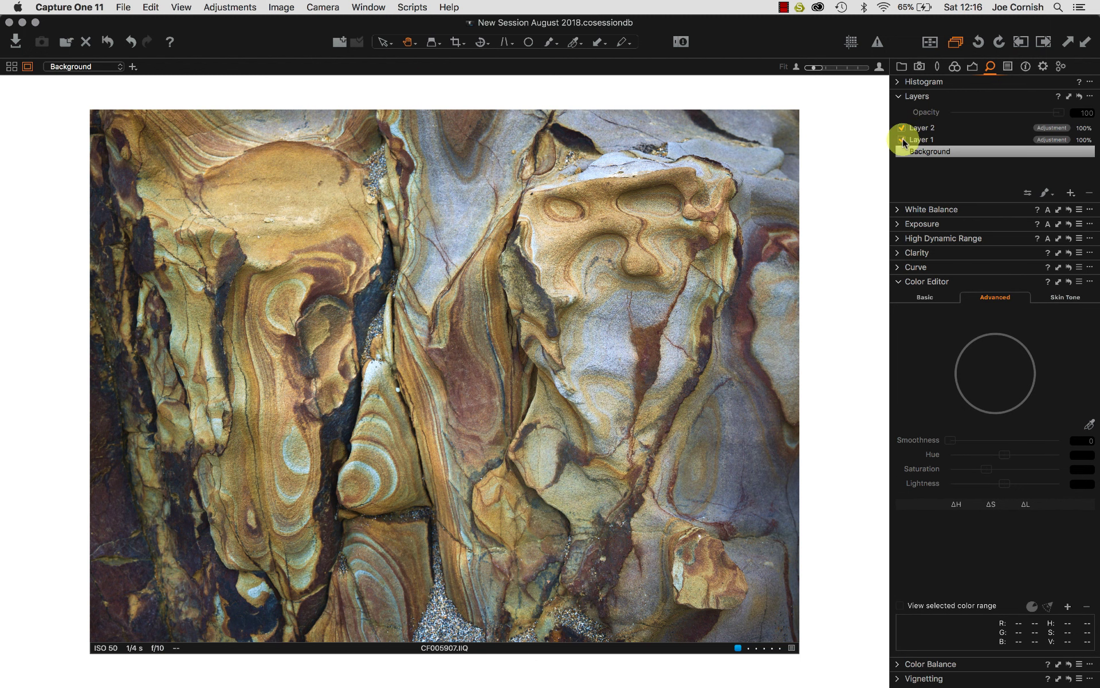
pyautogui.click(903, 143)
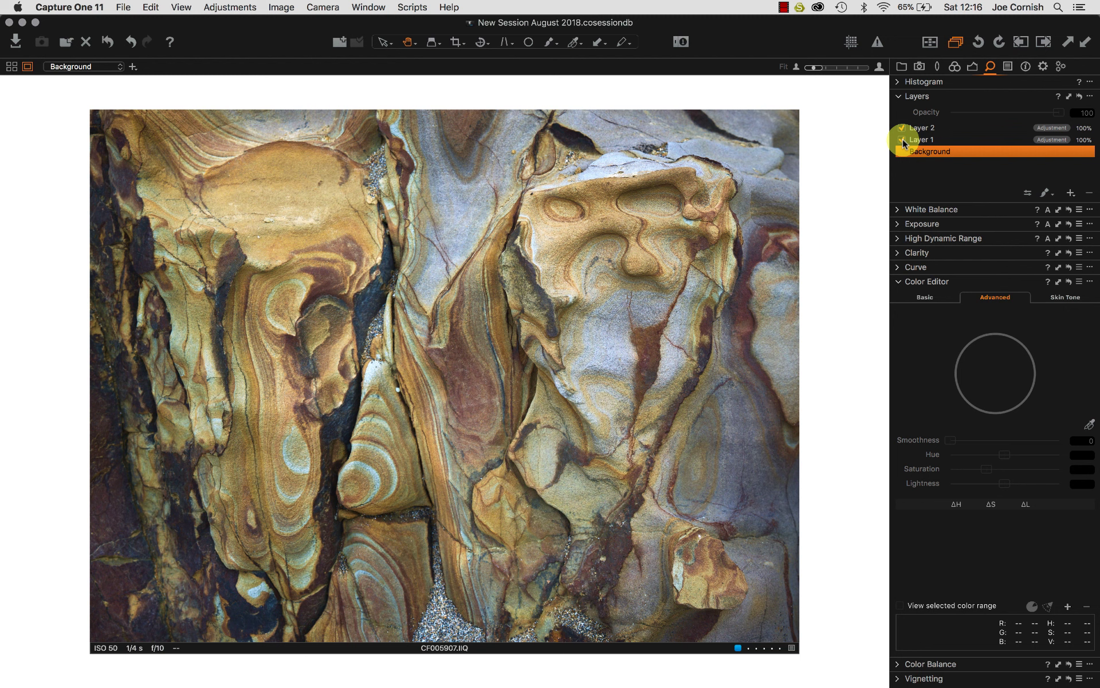
pyautogui.click(940, 139)
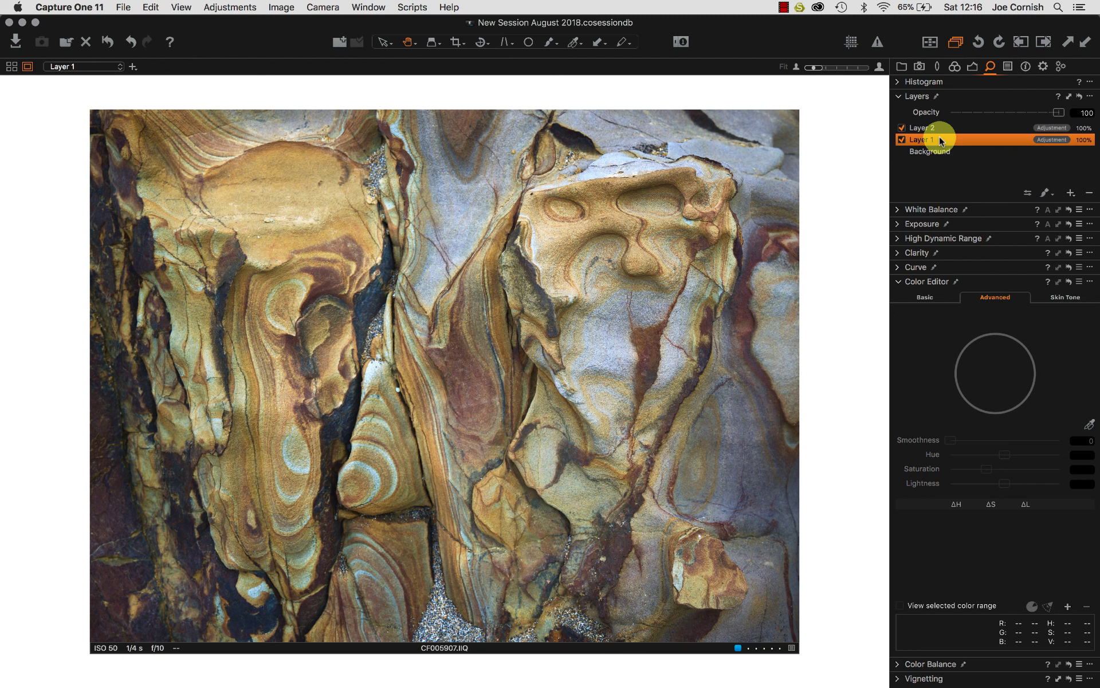
pyautogui.press('m')
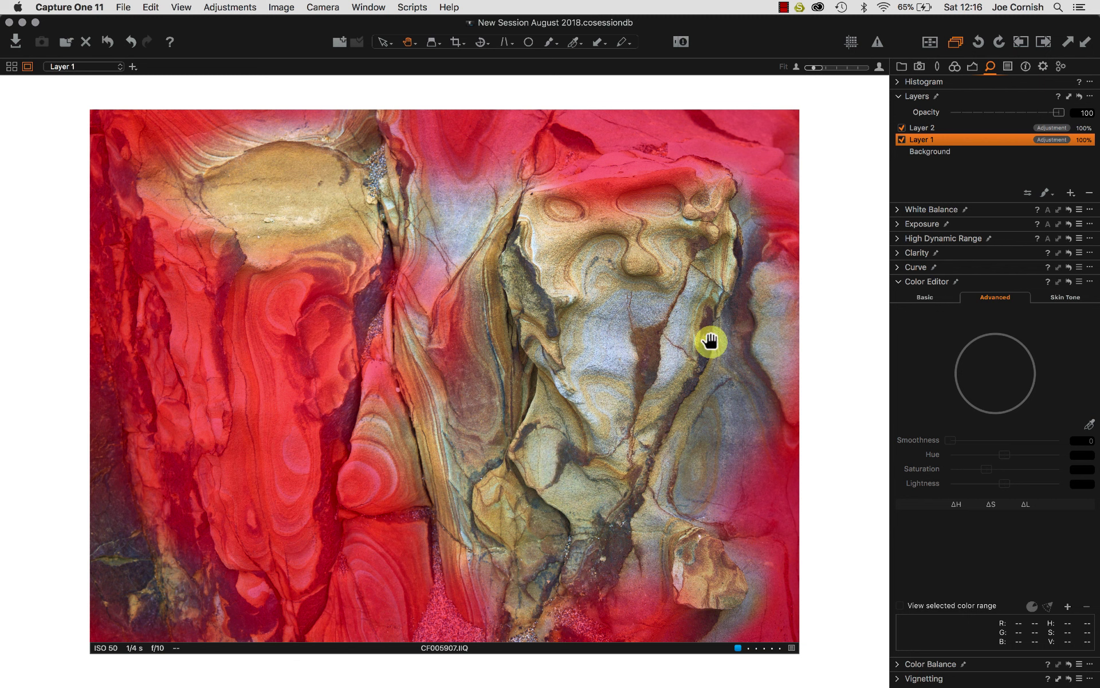
pyautogui.click(974, 124)
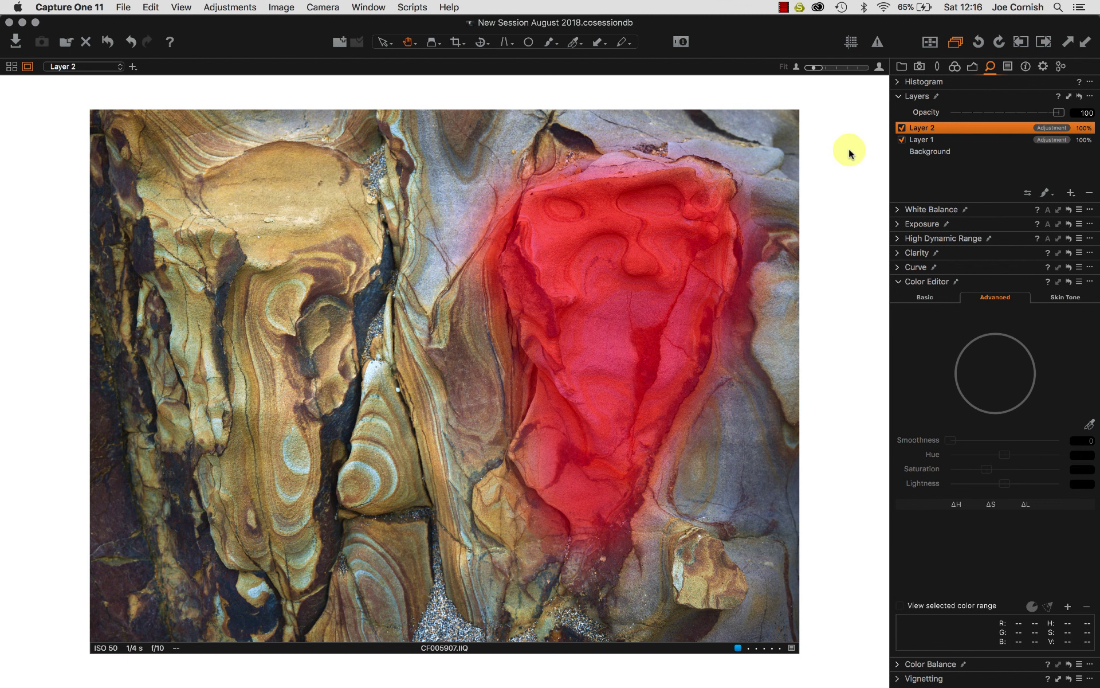
pyautogui.press('m')
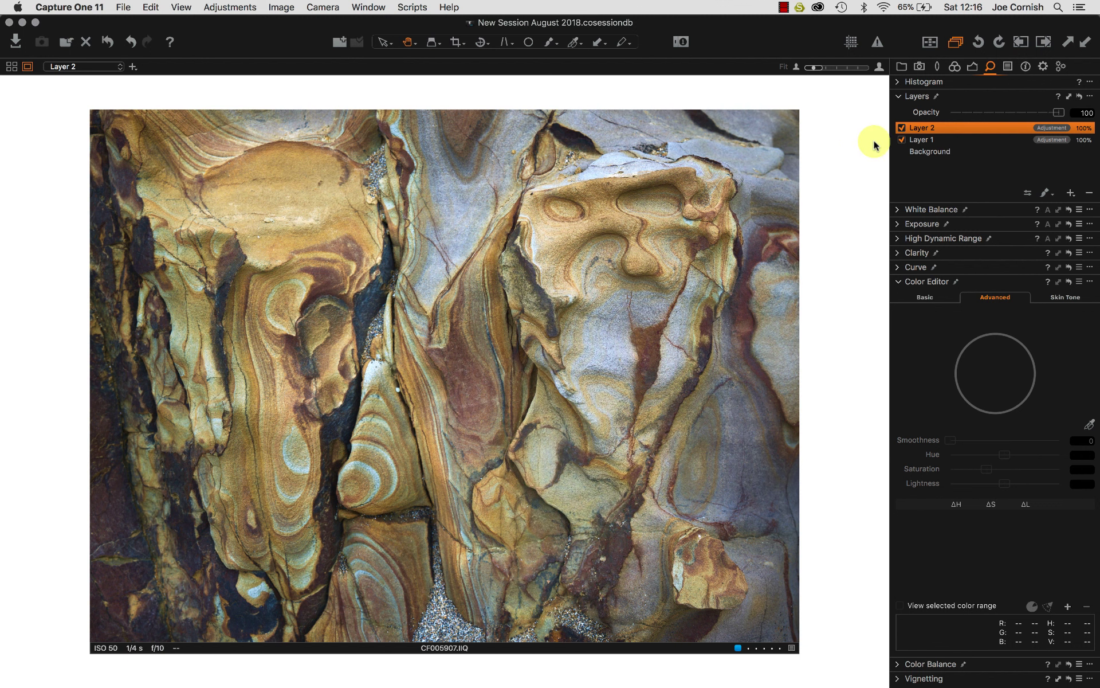
# - Compare the rock photo with and without Layer 2, leaving the layer enabled, and show the vignetting settings
pyautogui.click(902, 129)
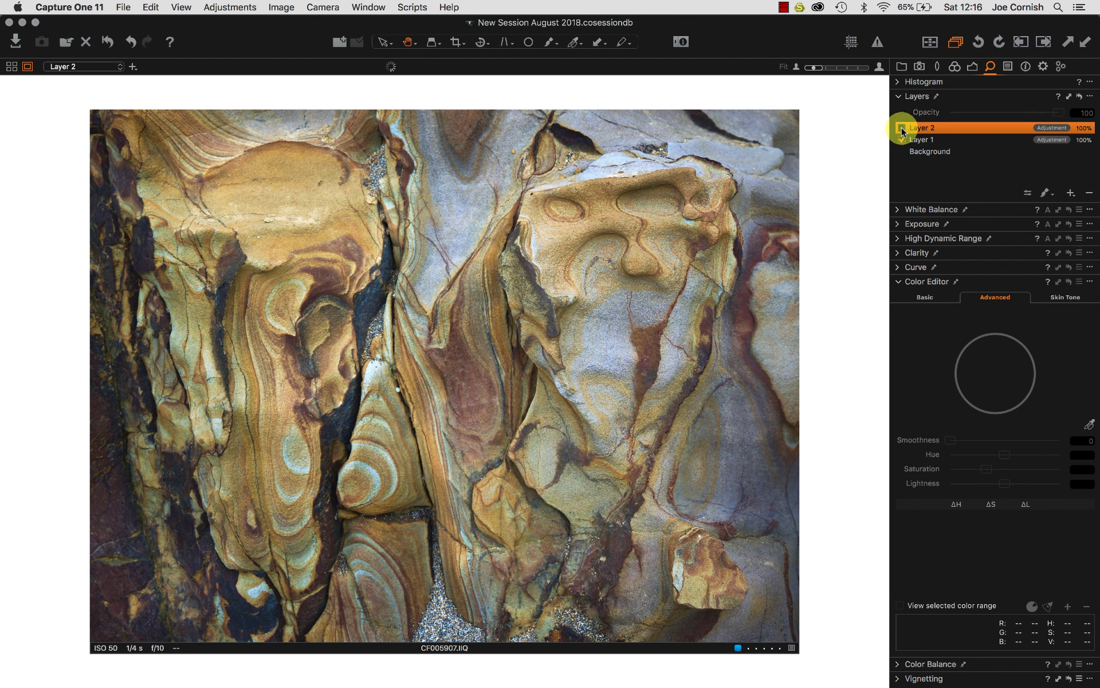
pyautogui.click(902, 128)
pyautogui.click(902, 128)
pyautogui.click(902, 128)
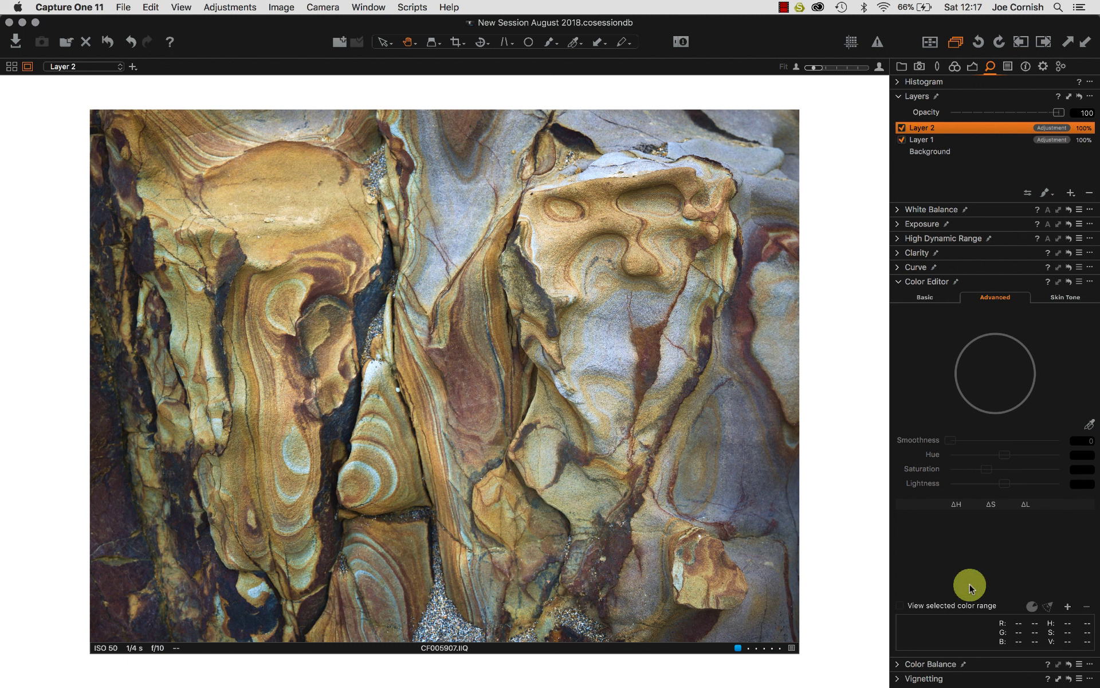
pyautogui.click(898, 681)
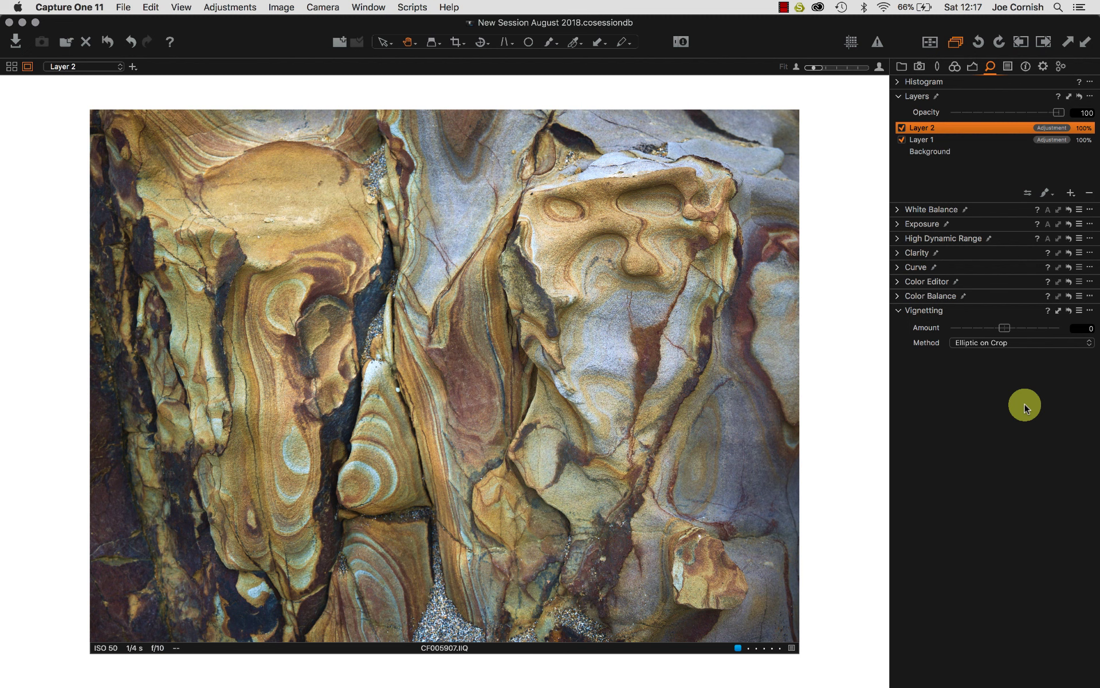
# - Bring back the browser and compare variants 1 and 2 of the seascape CF005911.IIQ side by side
pyautogui.press('super+shift+b')
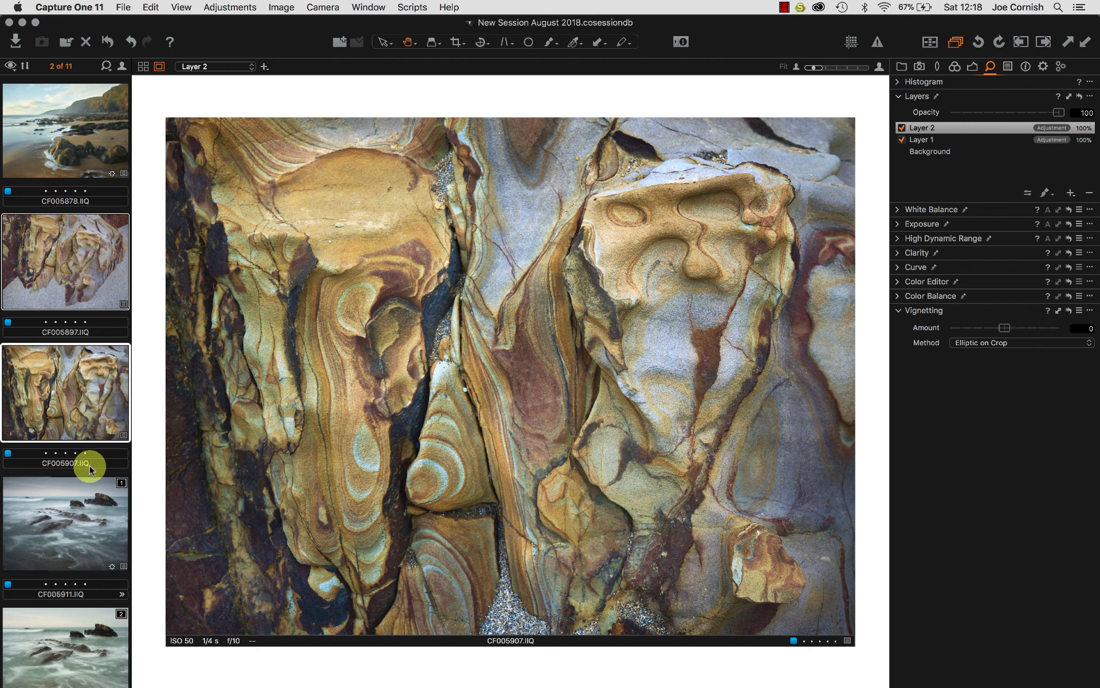
pyautogui.scroll(-5, 101, 510)
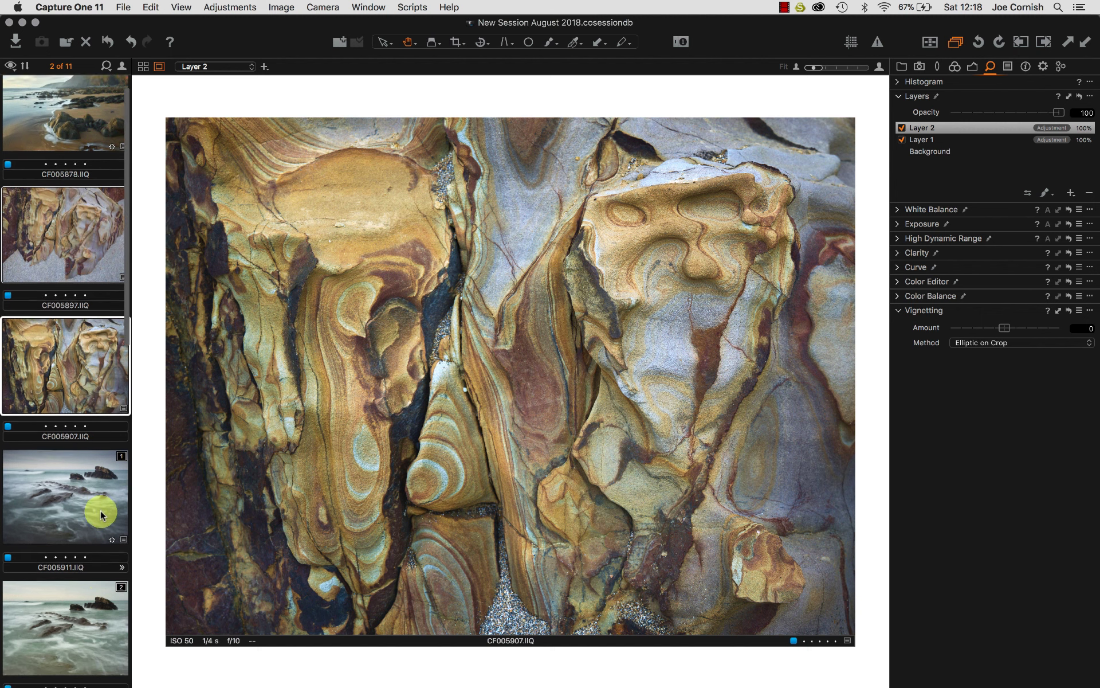
pyautogui.scroll(-1, 101, 510)
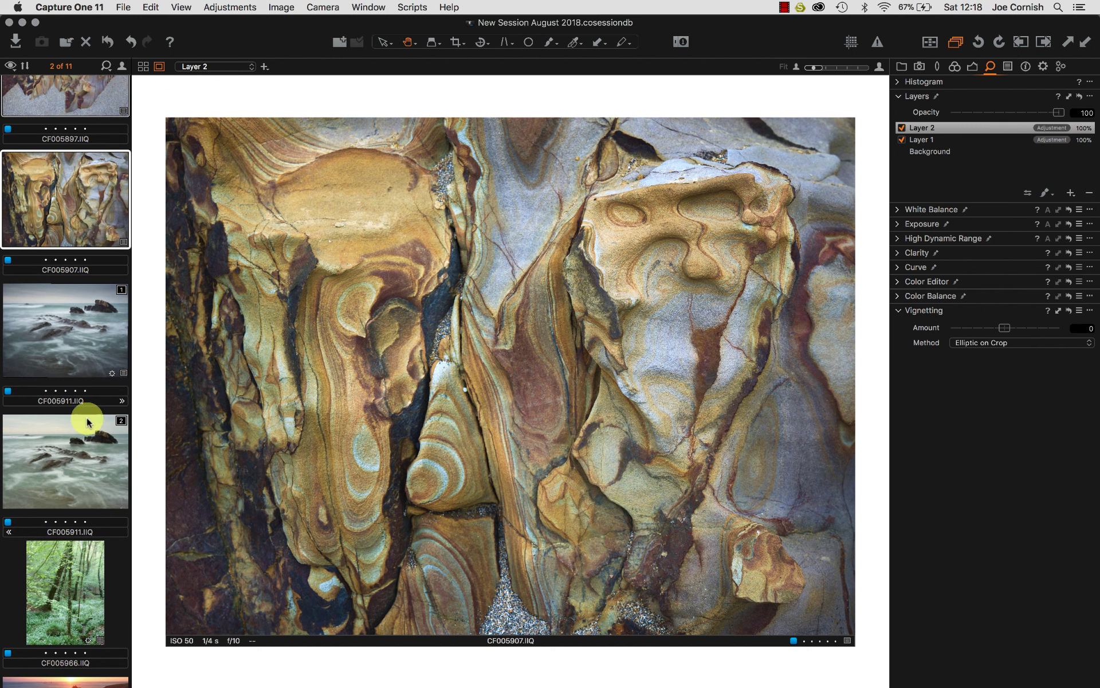
pyautogui.click(72, 318)
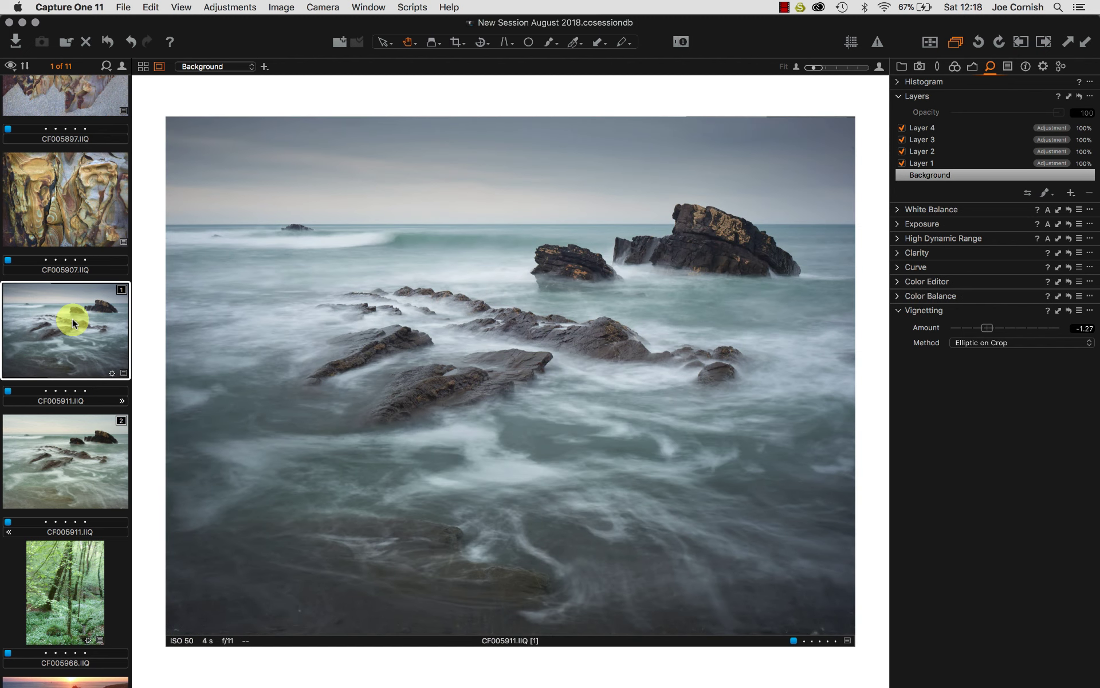
pyautogui.keyDown('super'); pyautogui.click(93, 453); pyautogui.keyUp('super')
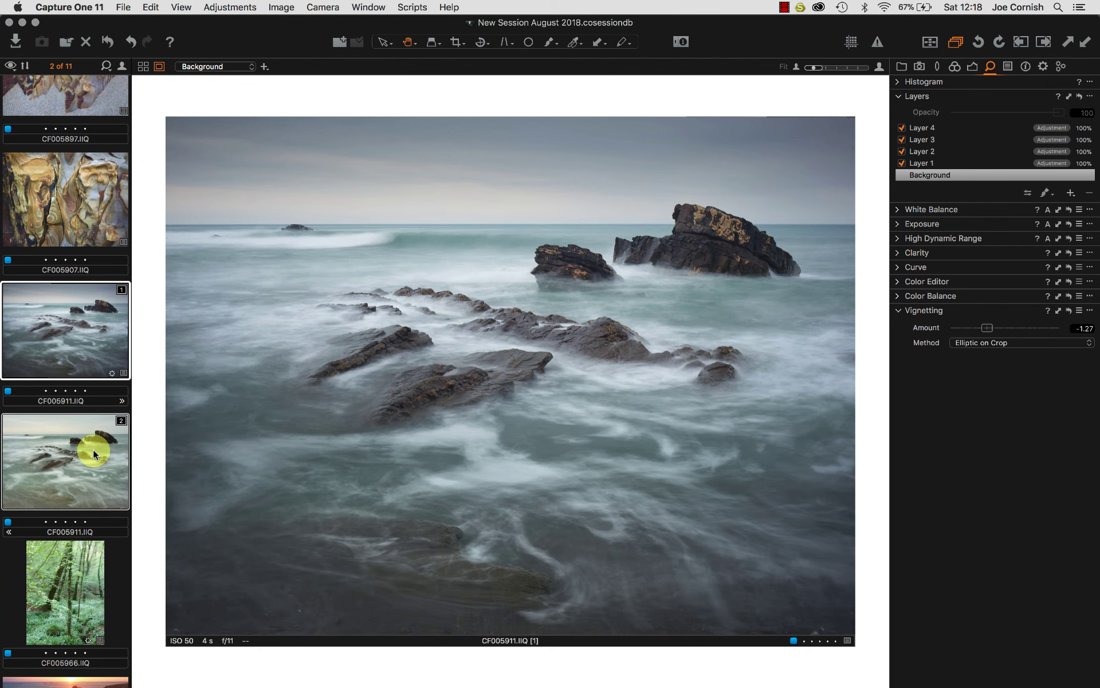
pyautogui.click(143, 67)
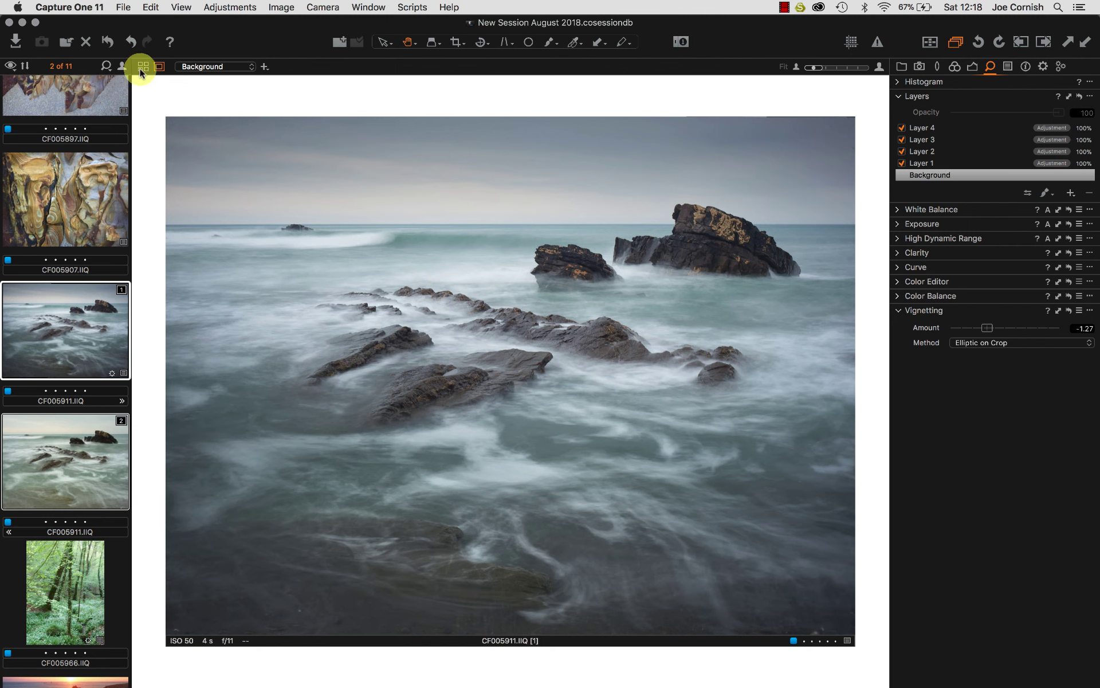
pyautogui.click(142, 68)
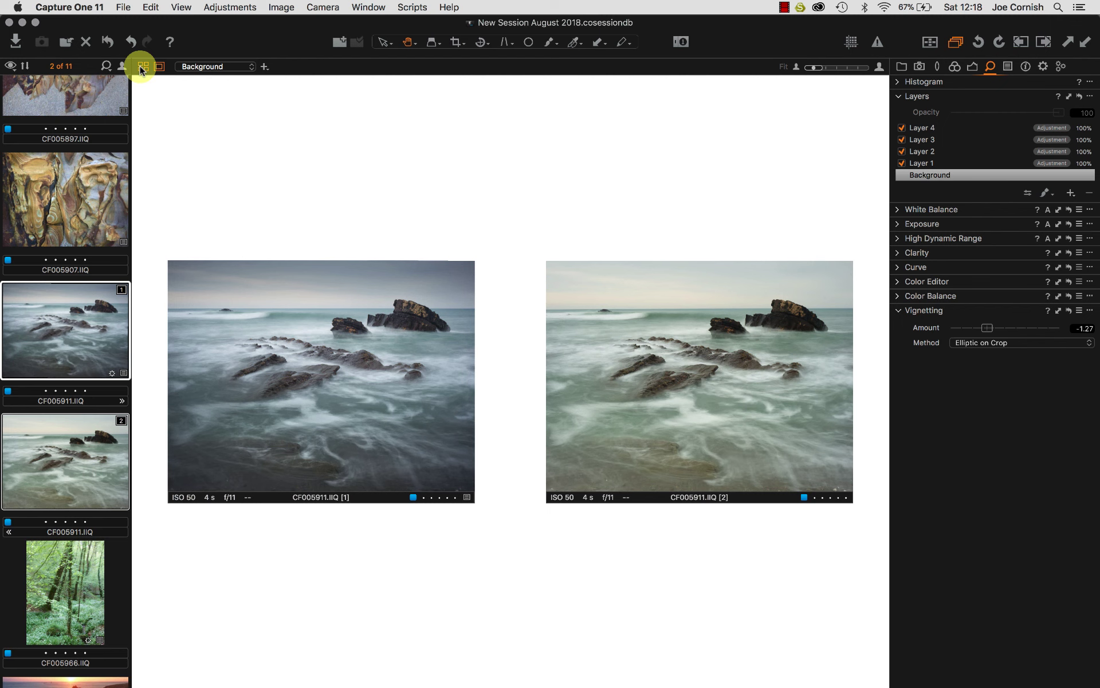
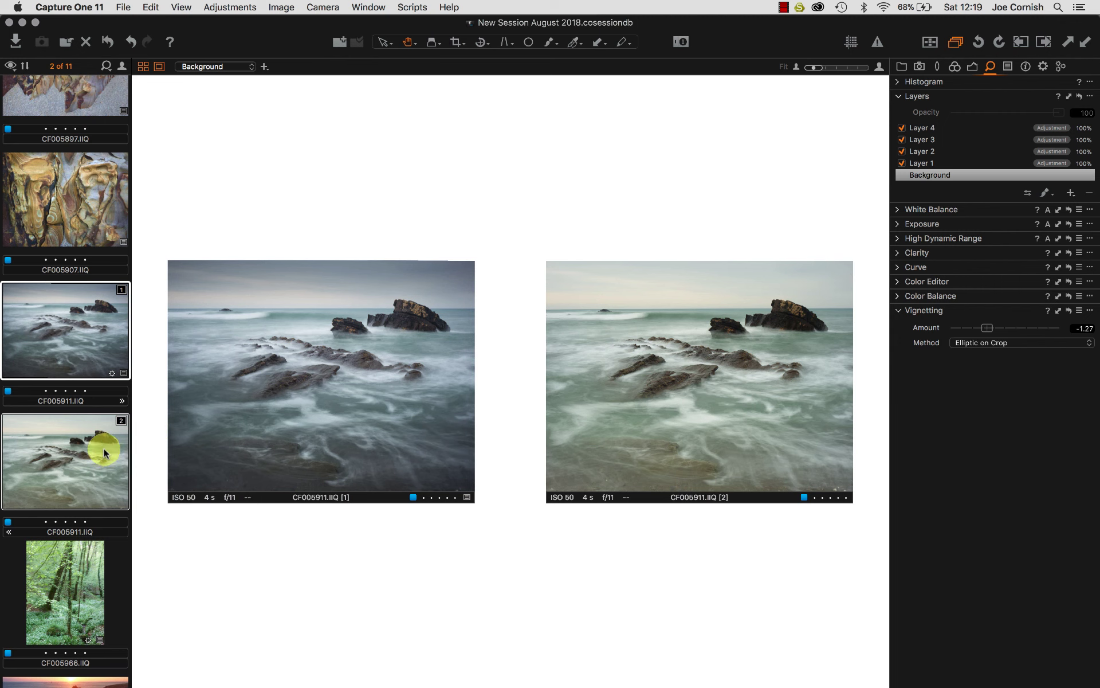
# - View only variant 1 of CF005911.IIQ and check its sea rocks at 100%, finishing with the whole photo fitted
pyautogui.keyDown('super'); pyautogui.click(80, 452); pyautogui.keyUp('super')
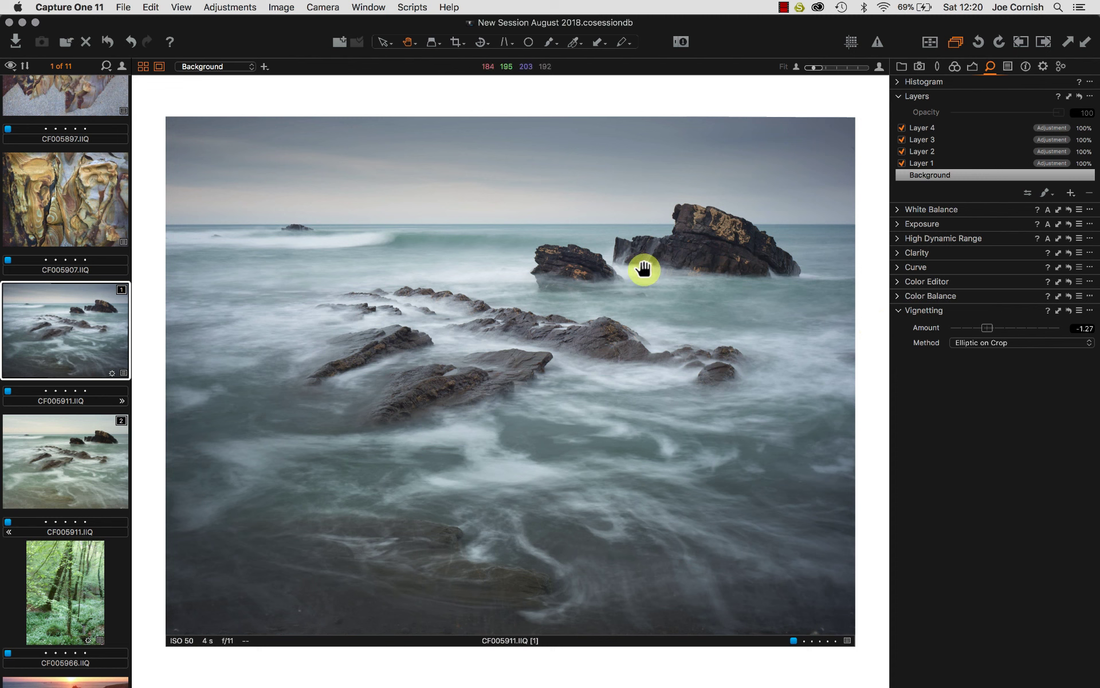
pyautogui.click(592, 261)
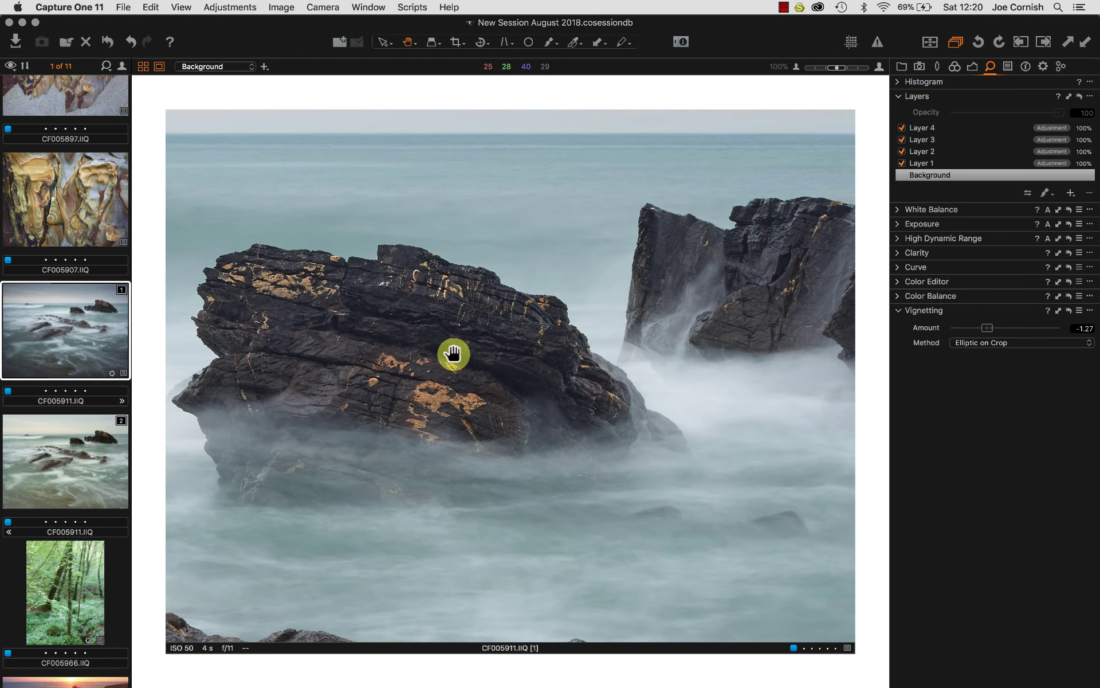
pyautogui.click(453, 353)
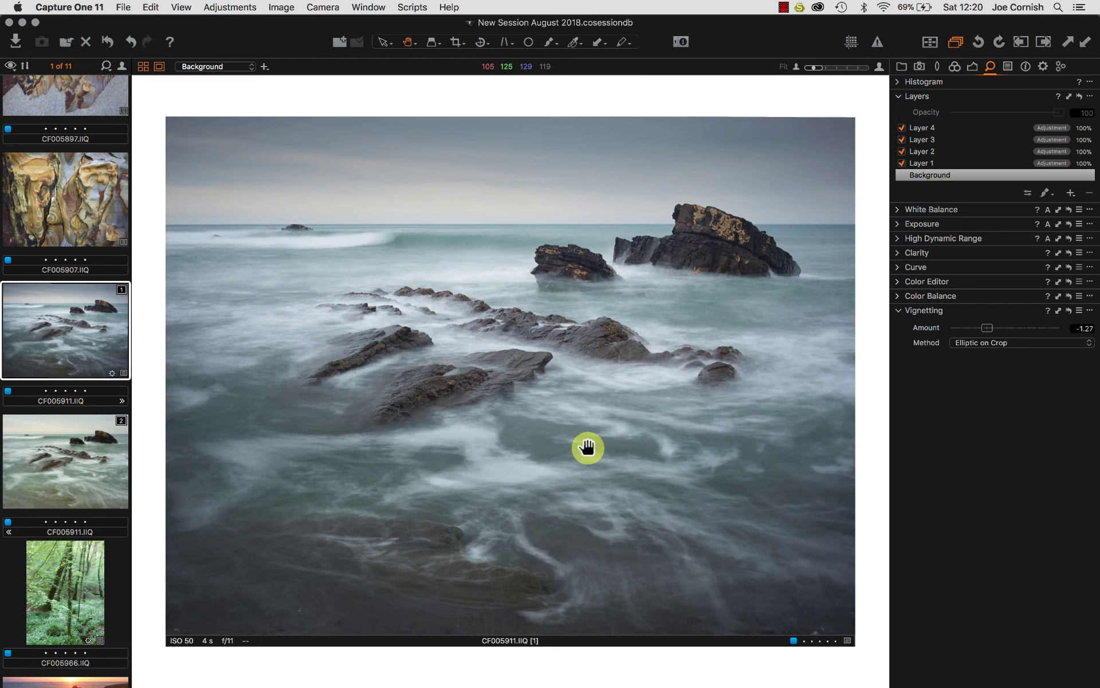
# - Examine the submerged foreground rocks and the mid-distance sea rocks of variant 1 at close zoom, finishing with the whole photo fitted
pyautogui.click(498, 543)
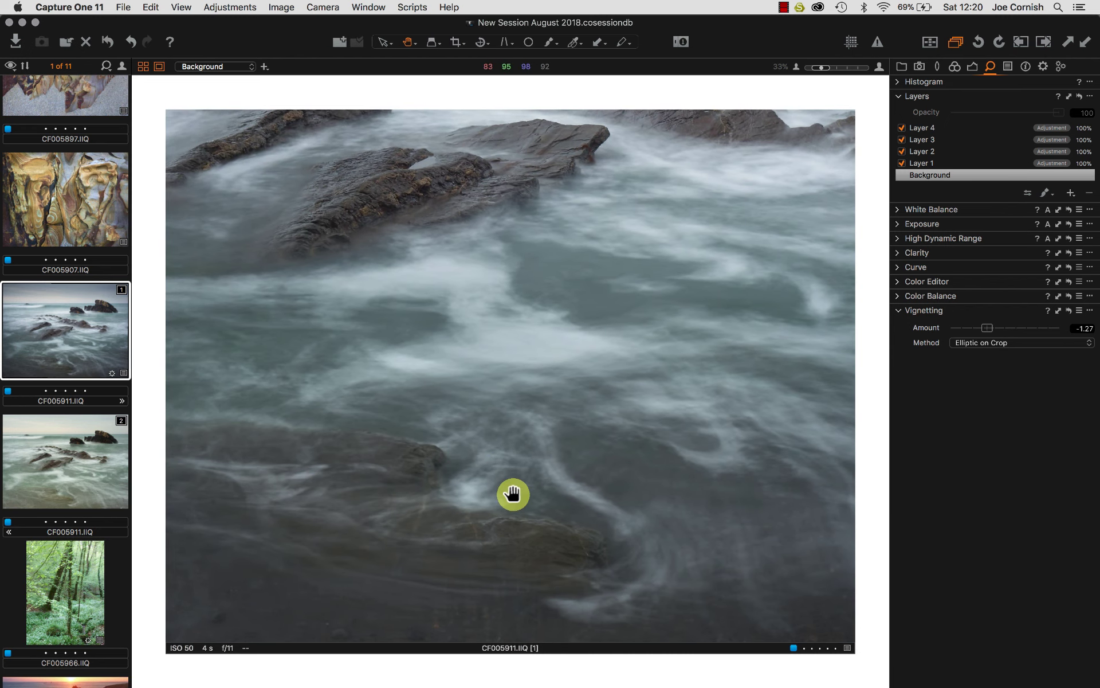
pyautogui.click(513, 494)
pyautogui.click(513, 494)
pyautogui.moveTo(516, 464); pyautogui.dragTo(543, 332)
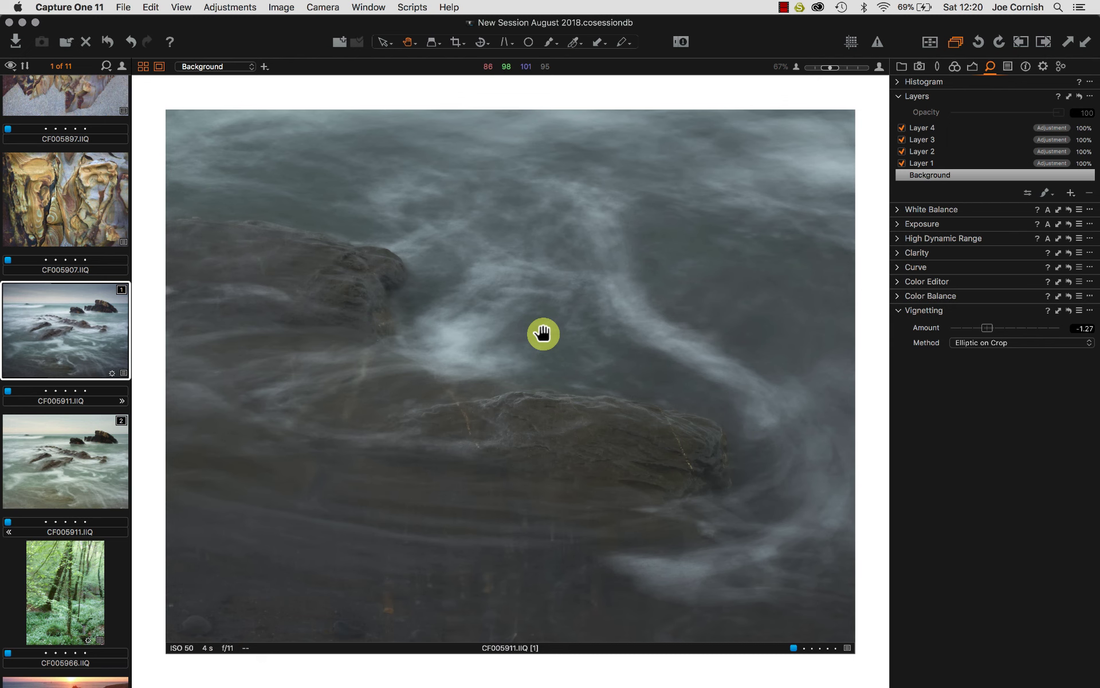
pyautogui.click(472, 356)
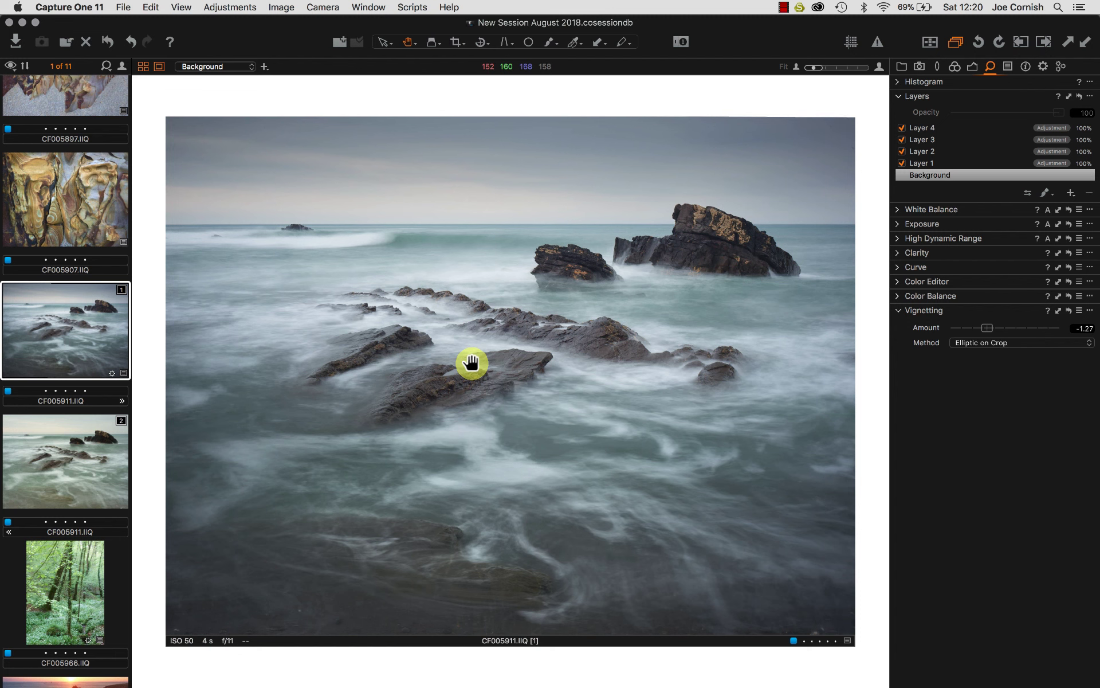
pyautogui.click(396, 317)
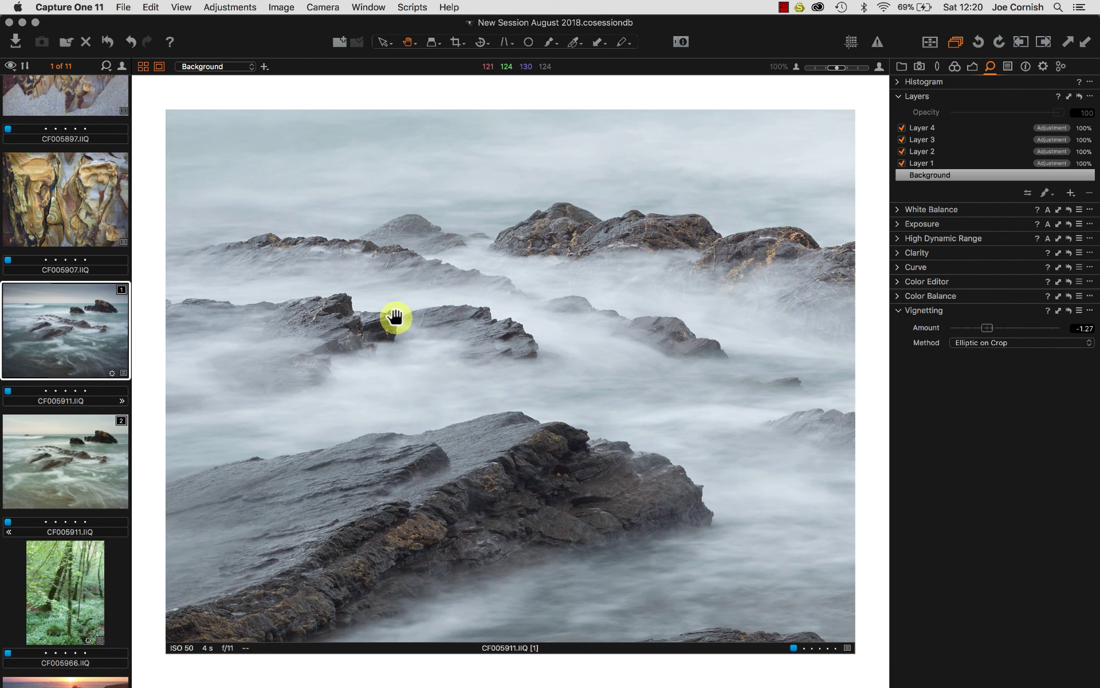
pyautogui.click(395, 317)
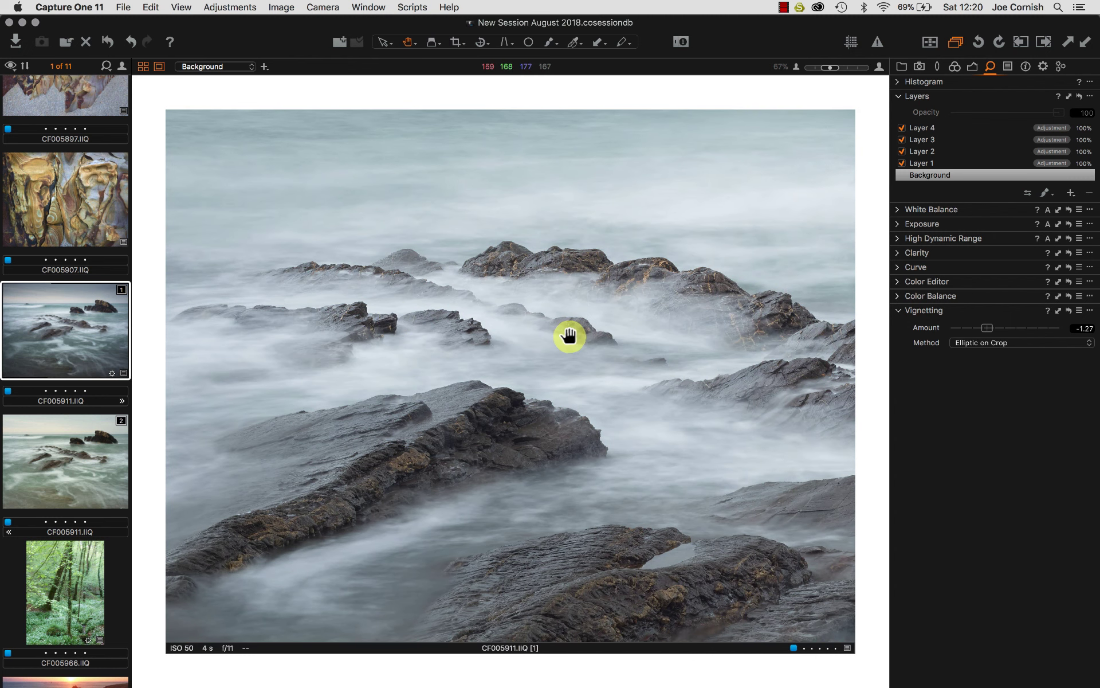
pyautogui.moveTo(568, 334); pyautogui.dragTo(580, 297)
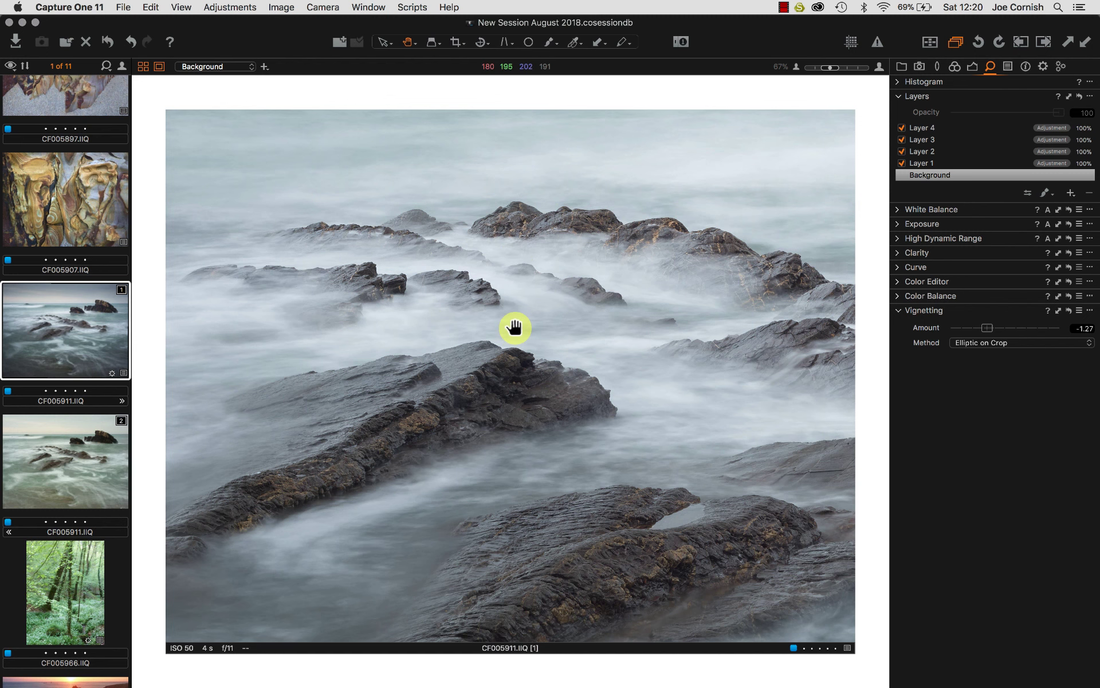
pyautogui.press('super+0')
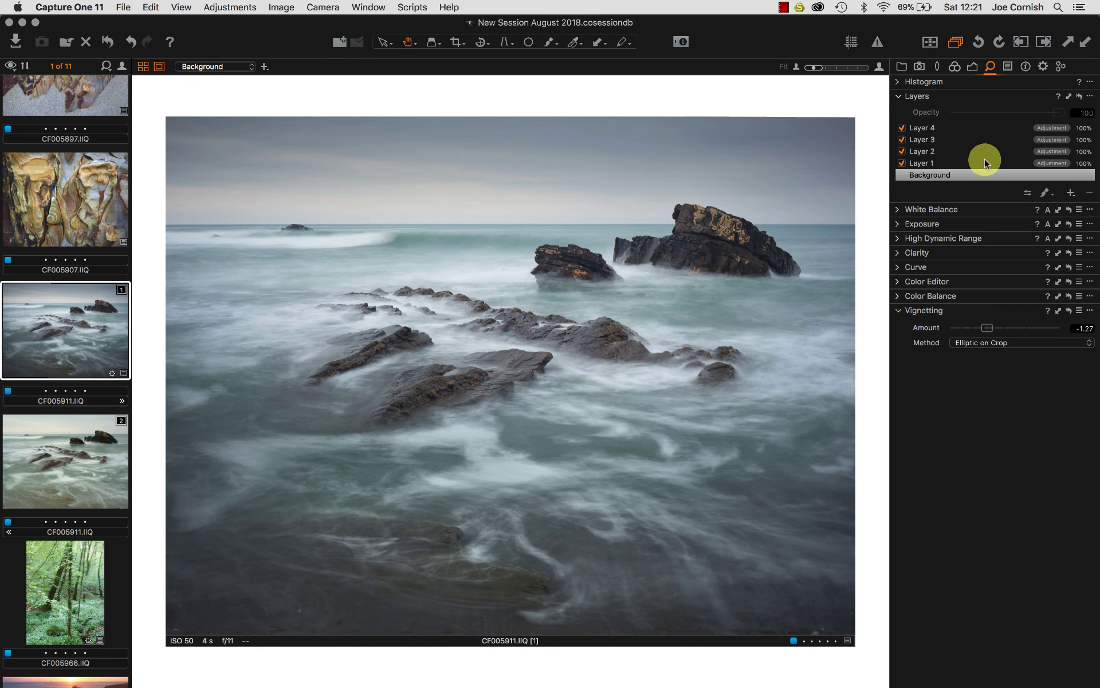
# - Show the white balance and exposure settings of the Background layer
pyautogui.click(967, 163)
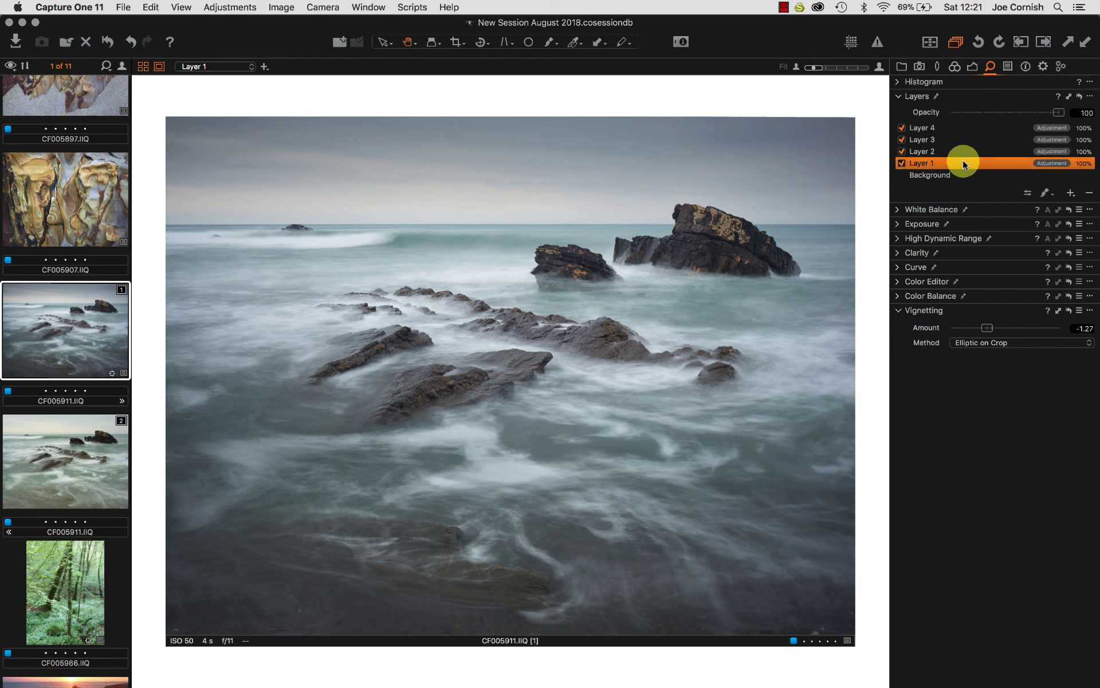
pyautogui.click(966, 174)
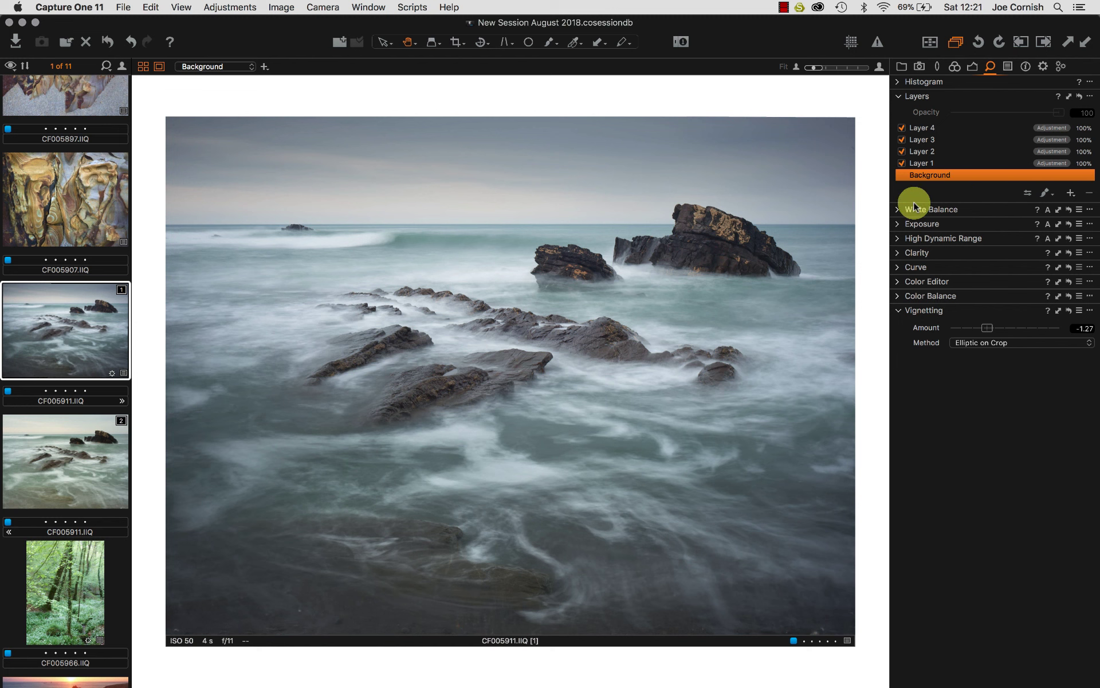
pyautogui.click(898, 210)
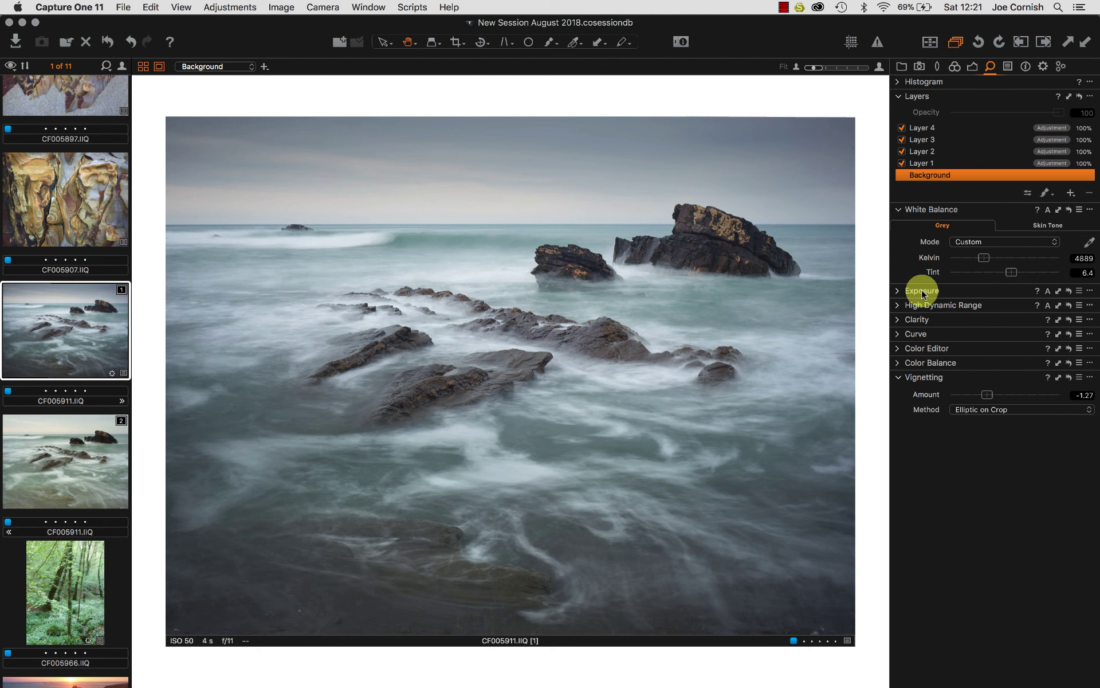
pyautogui.click(897, 292)
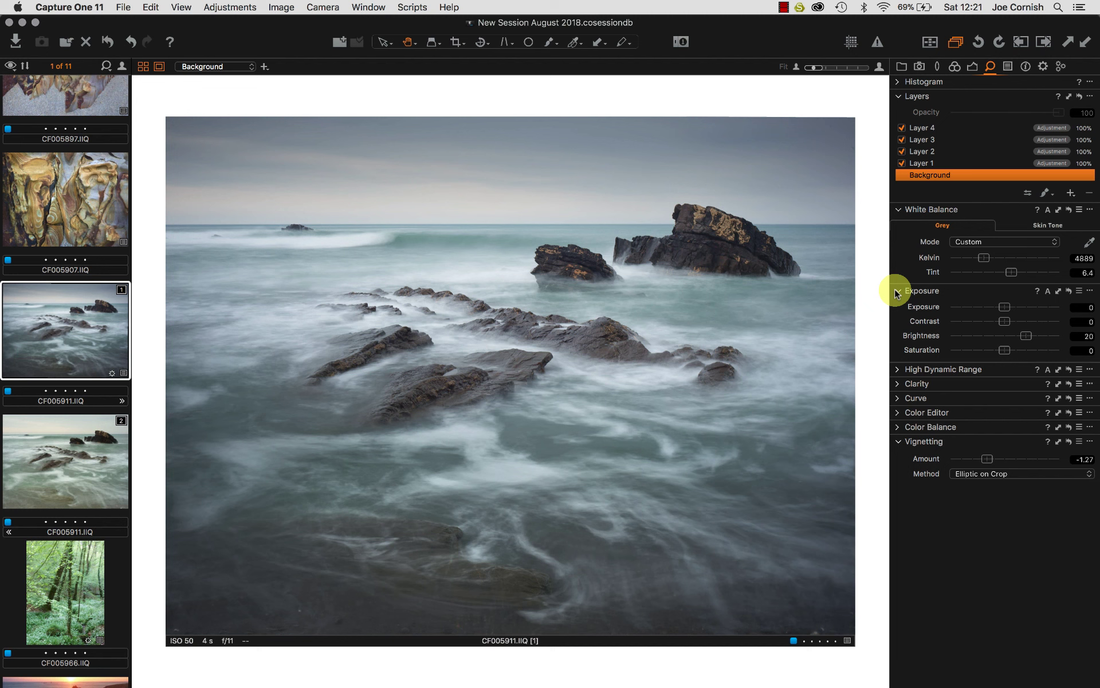
# - Sample the sea's green-blue tone near the horizon in the advanced Color Editor and set its saturation to 19
pyautogui.click(896, 417)
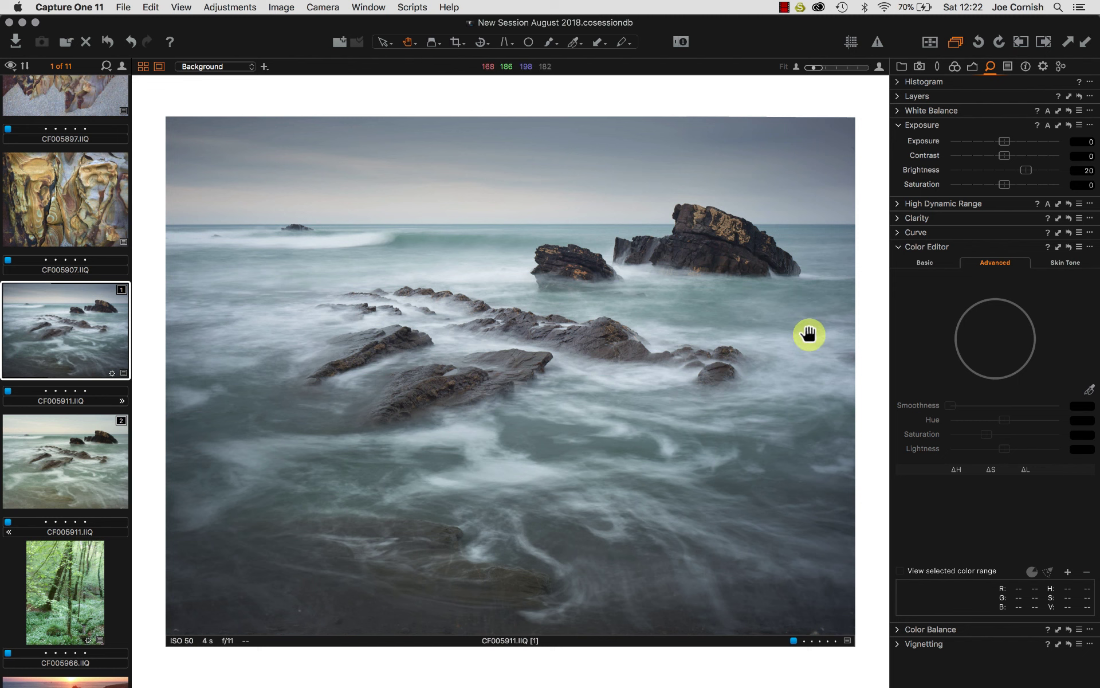
pyautogui.click(1090, 392)
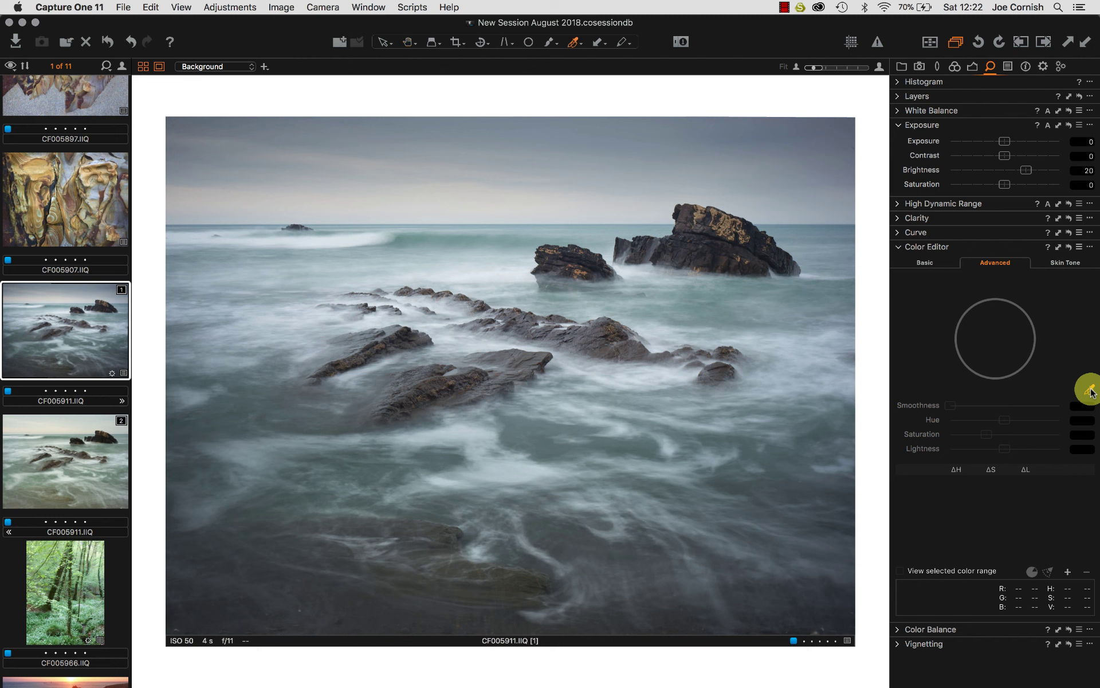
pyautogui.click(430, 237)
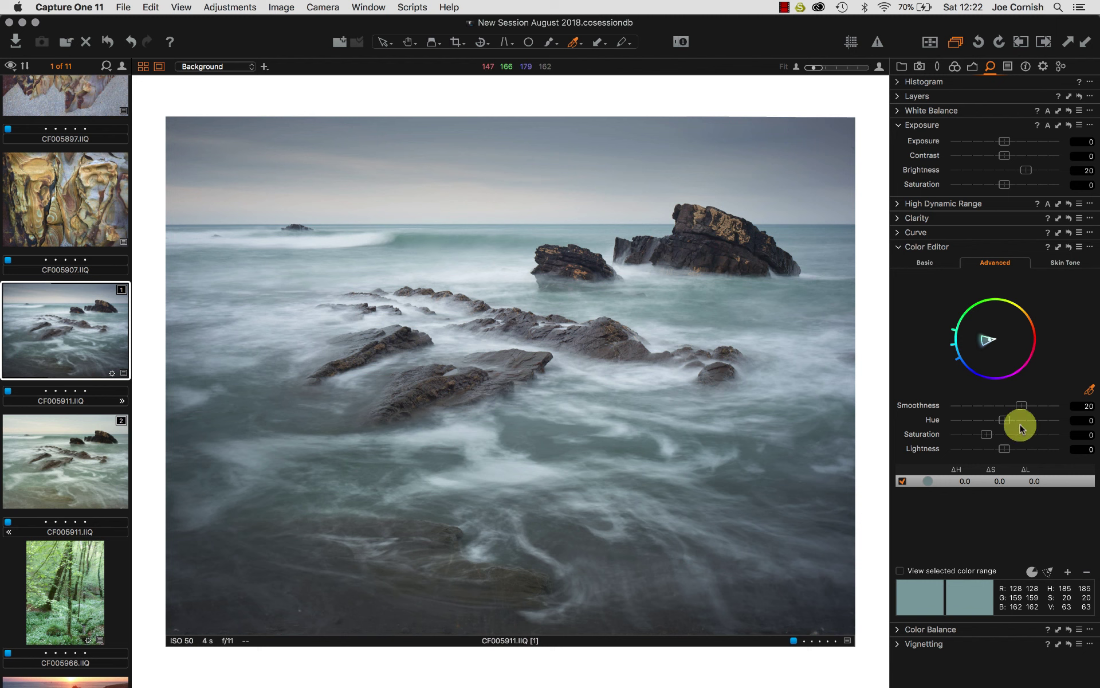
pyautogui.moveTo(1000, 432)
pyautogui.mouseDown()
pyautogui.moveTo(989, 434)
pyautogui.moveTo(1009, 433)
pyautogui.moveTo(997, 437)
pyautogui.mouseUp()
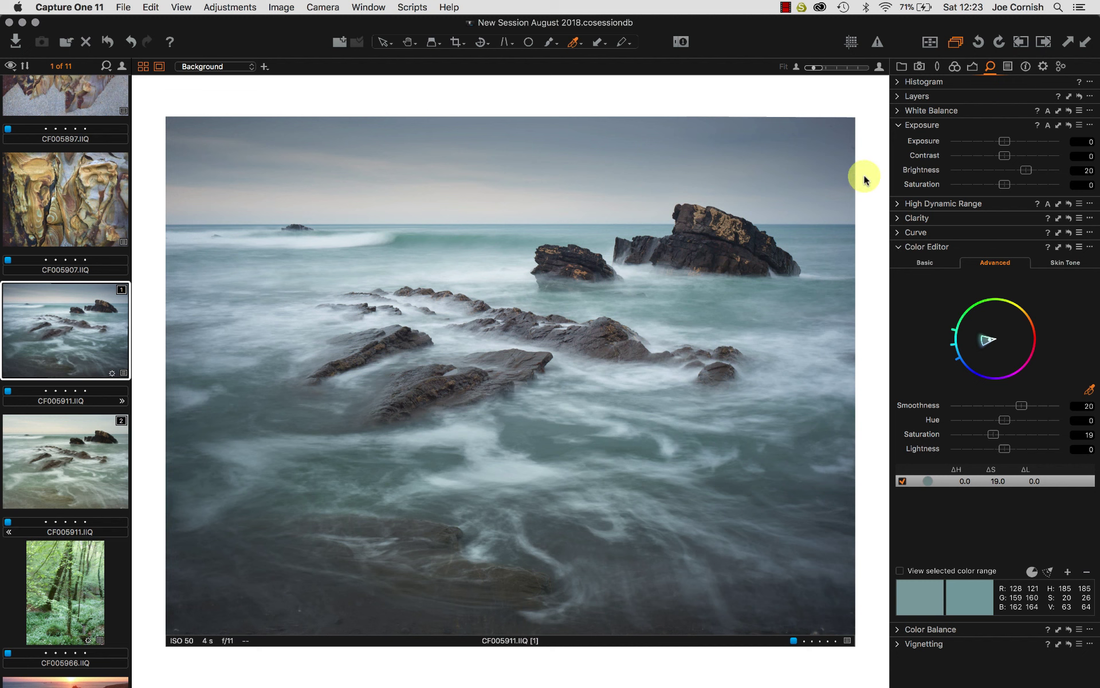
# - Bring the layer list back into view together with the Background's white balance and exposure settings
pyautogui.click(898, 111)
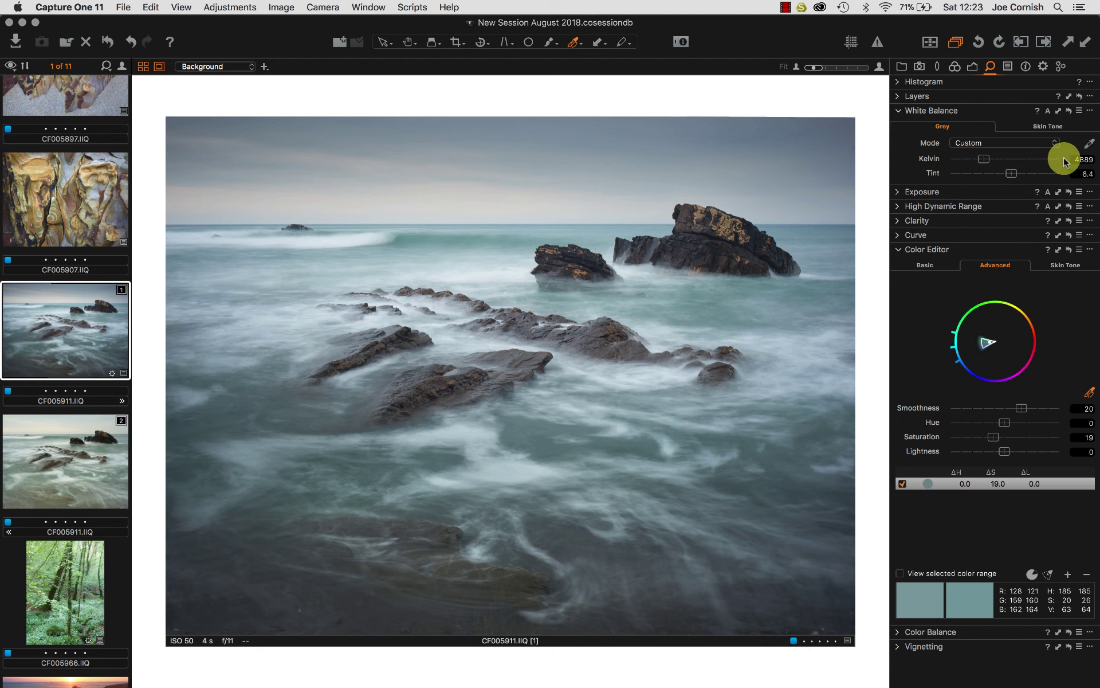
pyautogui.click(897, 97)
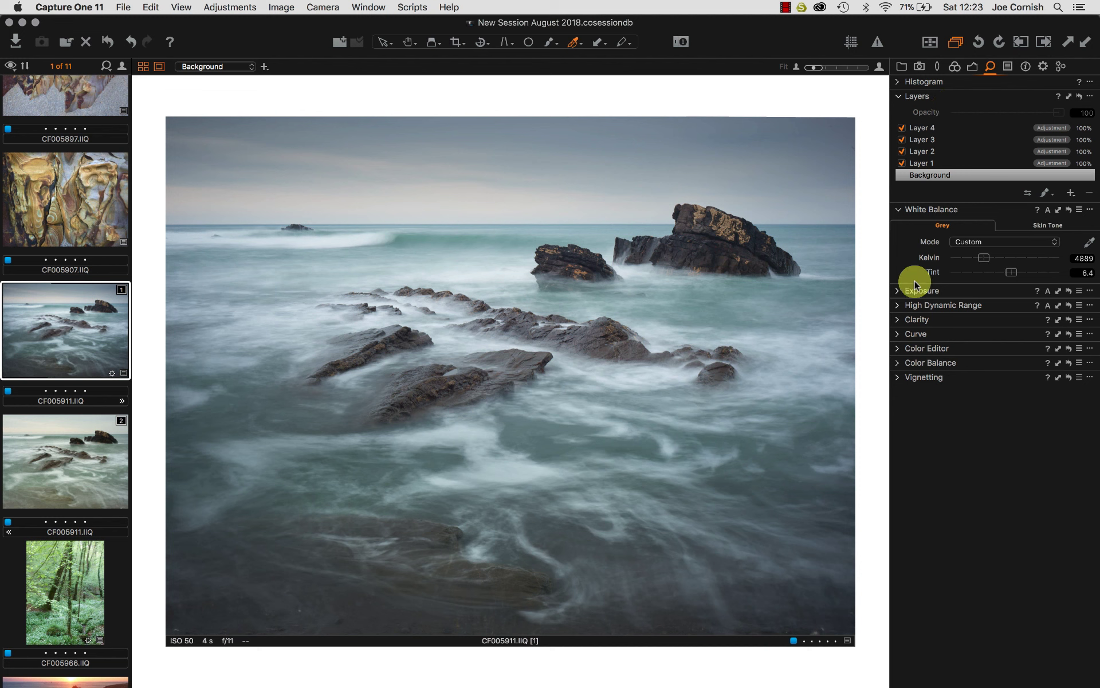
pyautogui.click(896, 293)
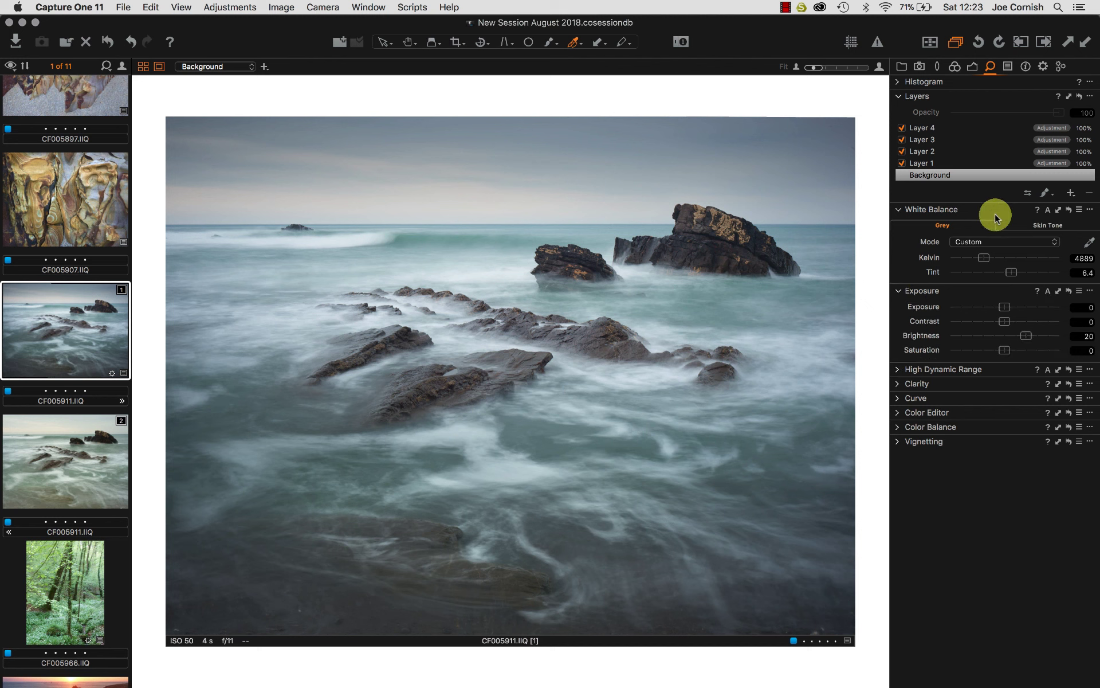
pyautogui.click(966, 163)
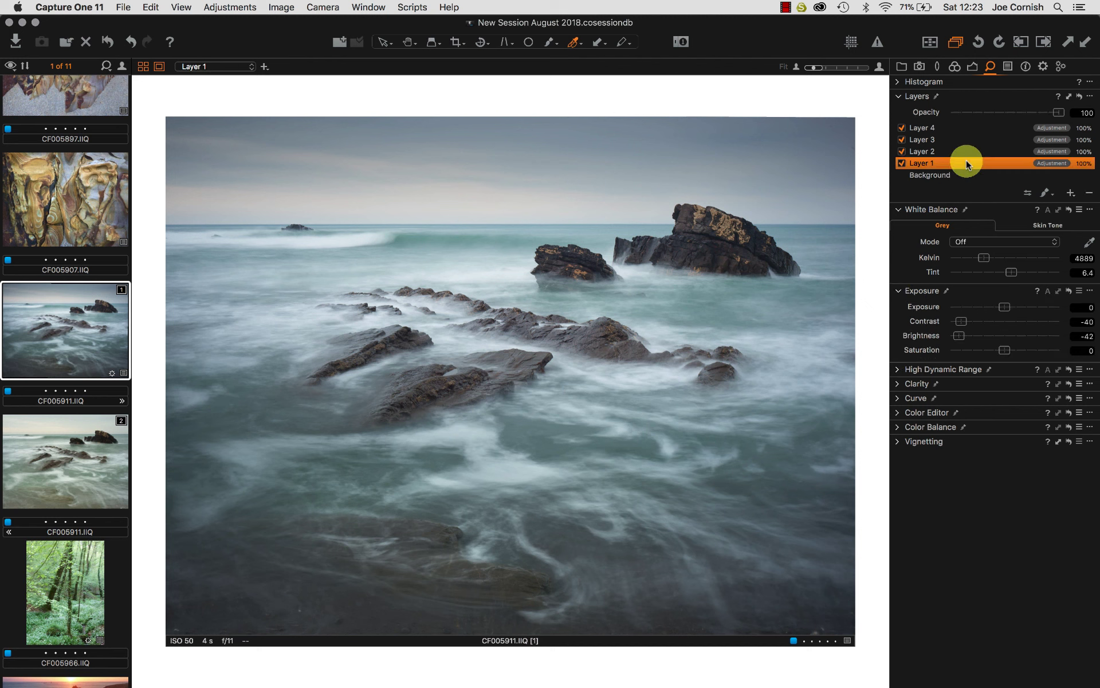
pyautogui.doubleClick(967, 162)
pyautogui.write('m')
pyautogui.press('BackSpace')
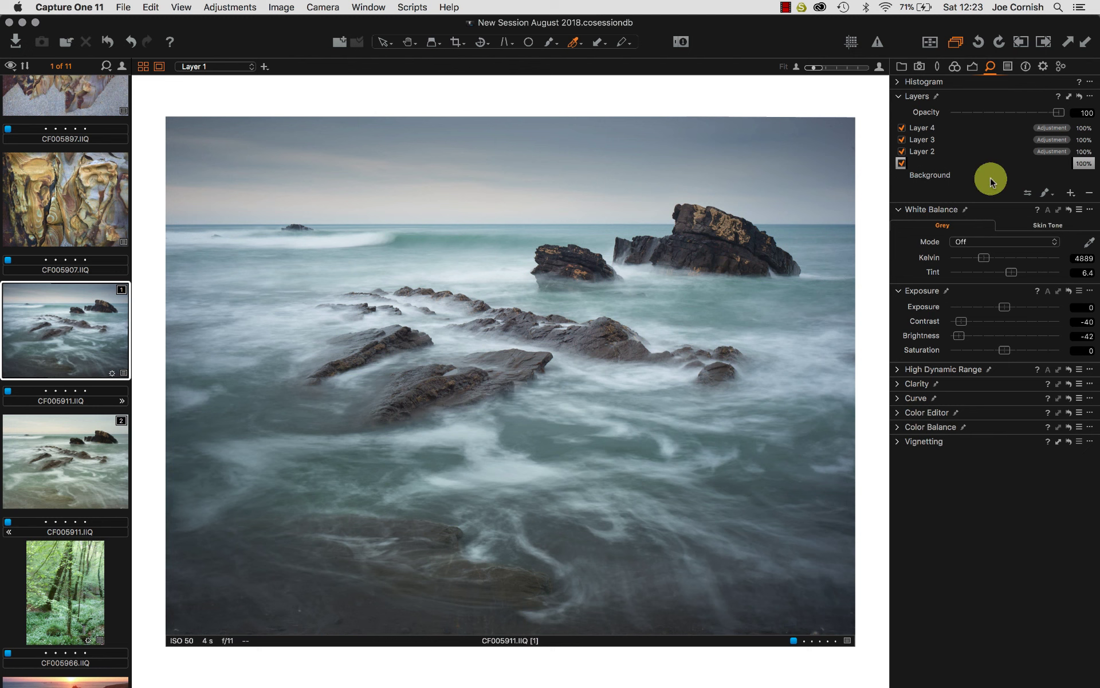
pyautogui.click(131, 42)
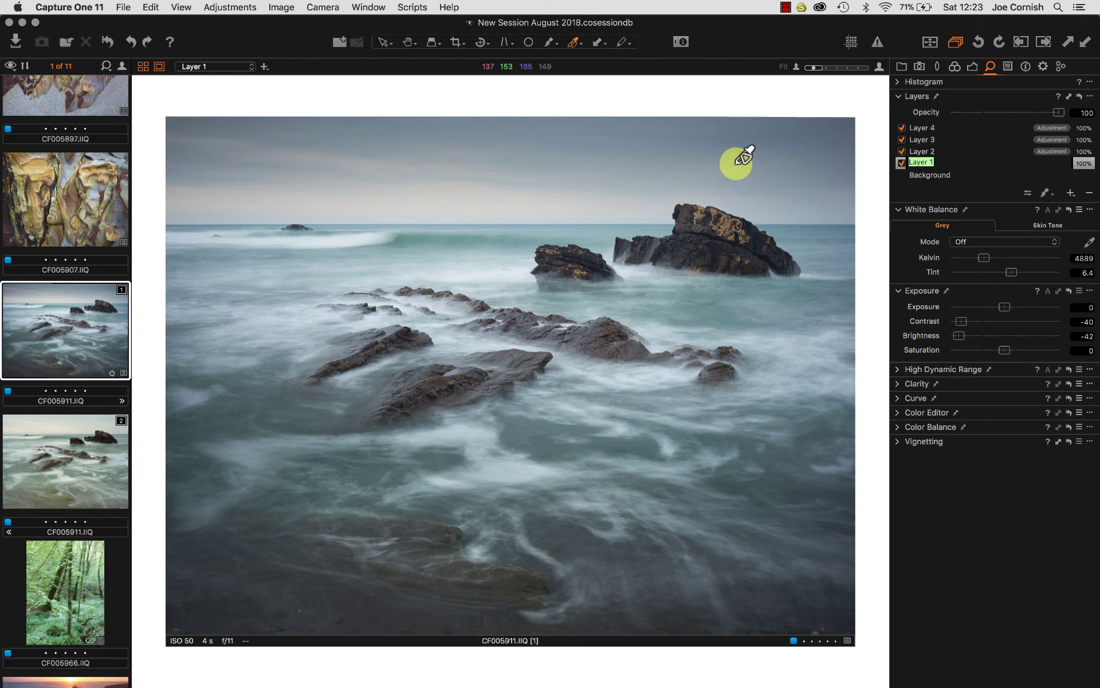
pyautogui.click(960, 173)
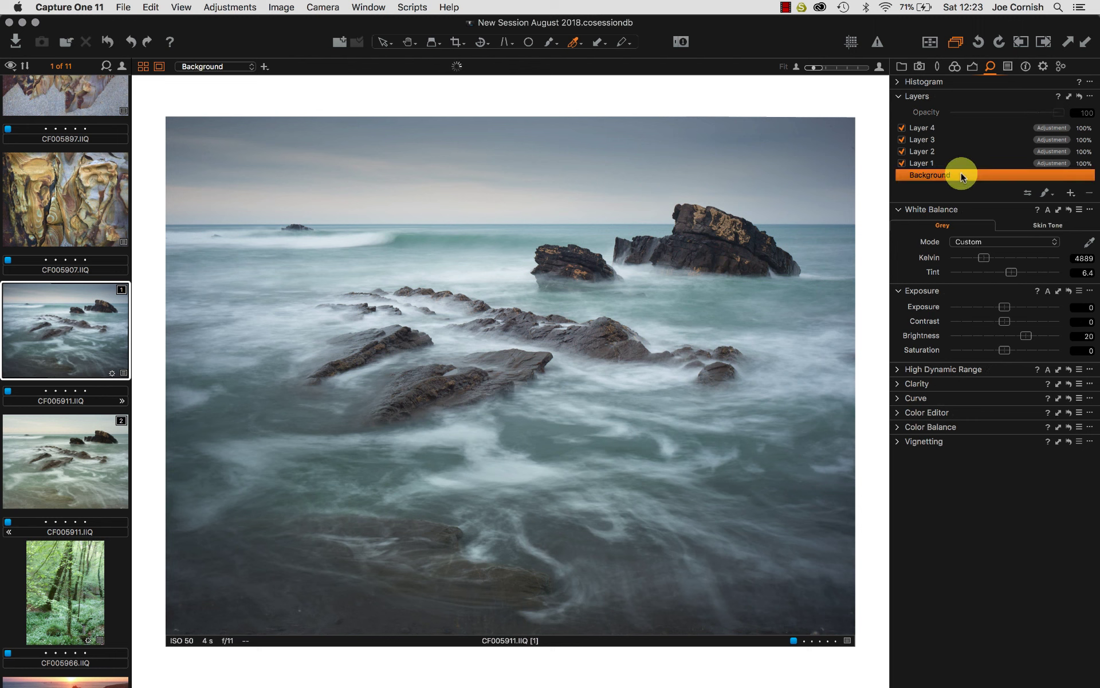
# - Inspect Layer 1's mask, hide it again, and compare the seascape with and without Layer 1, leaving the layer enabled
pyautogui.click(961, 163)
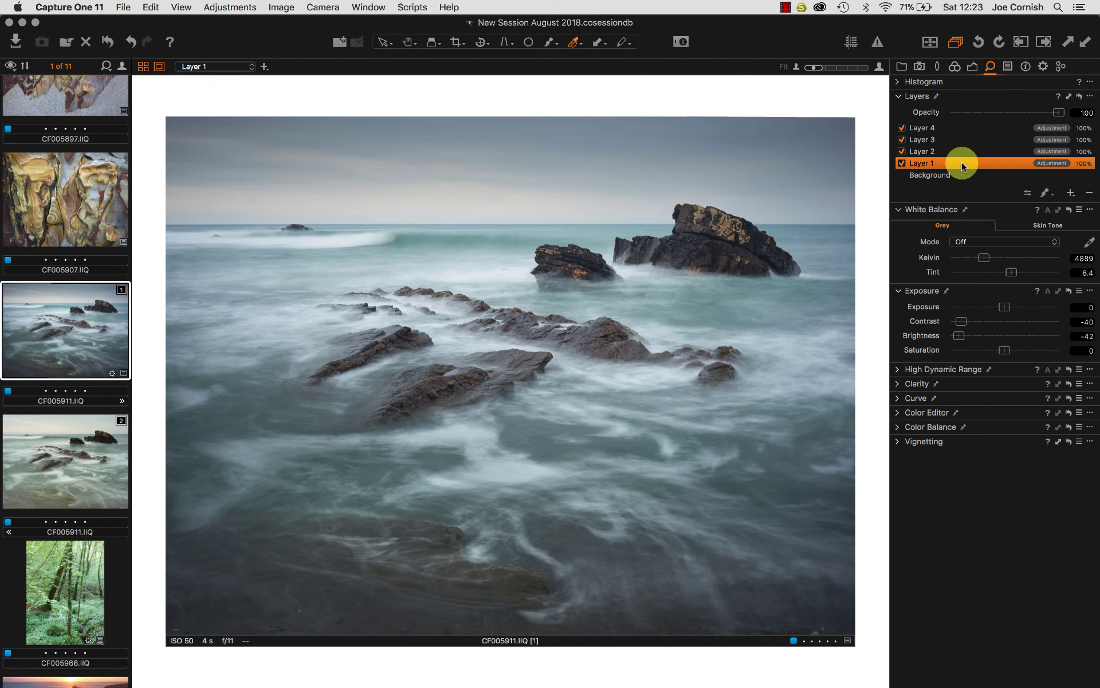
pyautogui.press('m')
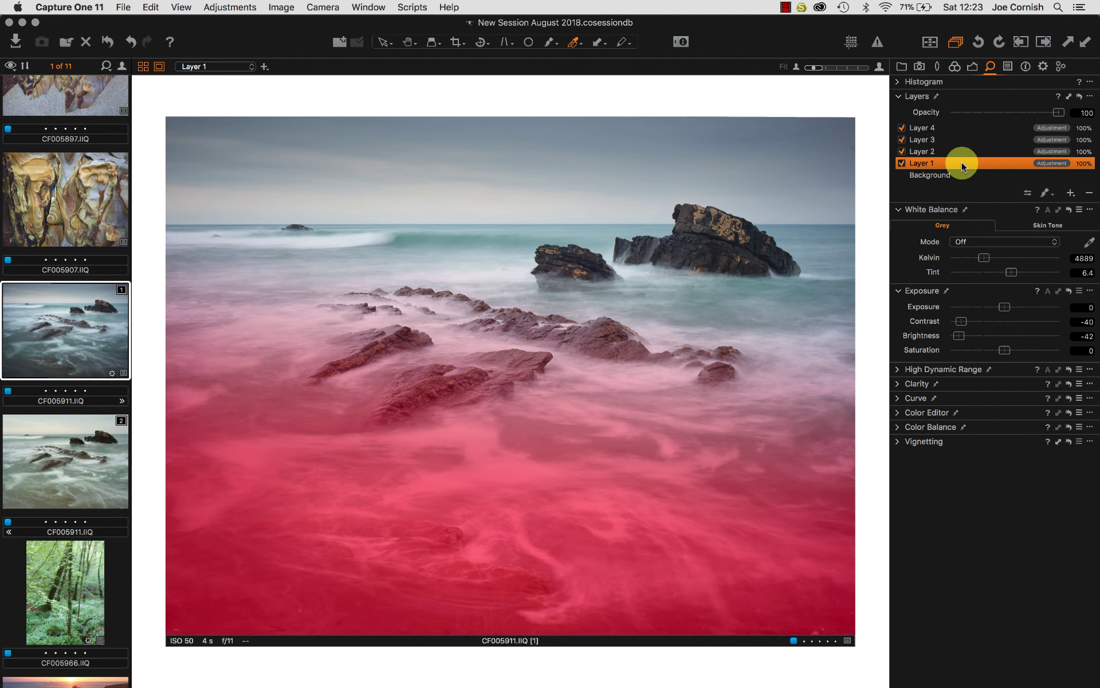
pyautogui.press('m')
pyautogui.click(902, 163)
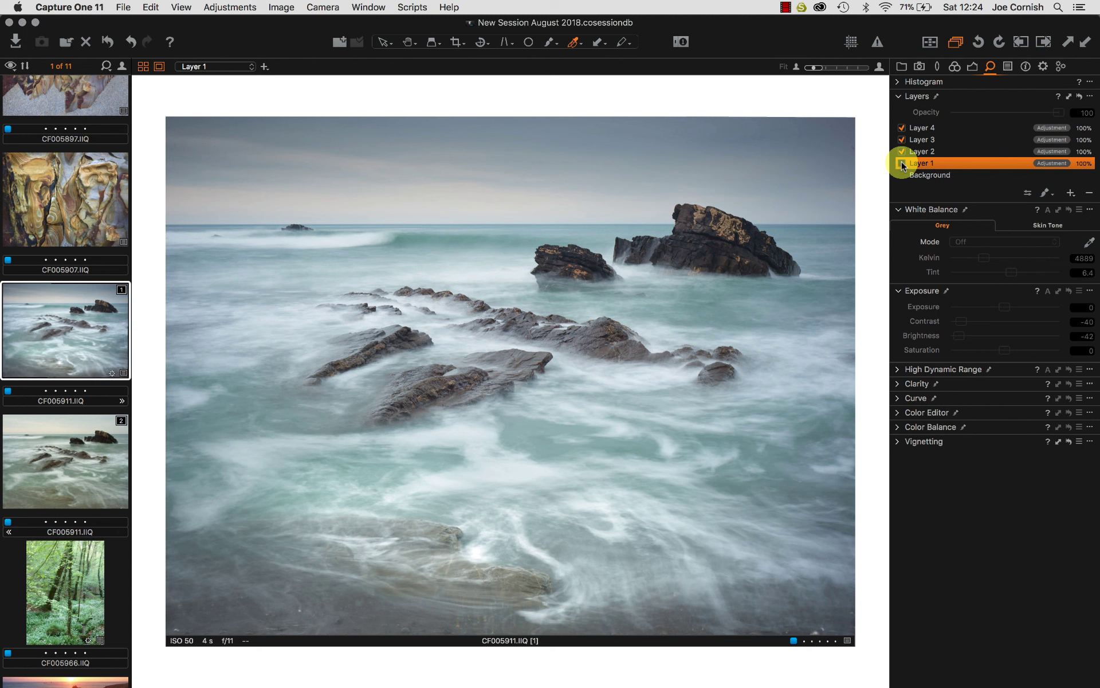
pyautogui.click(902, 164)
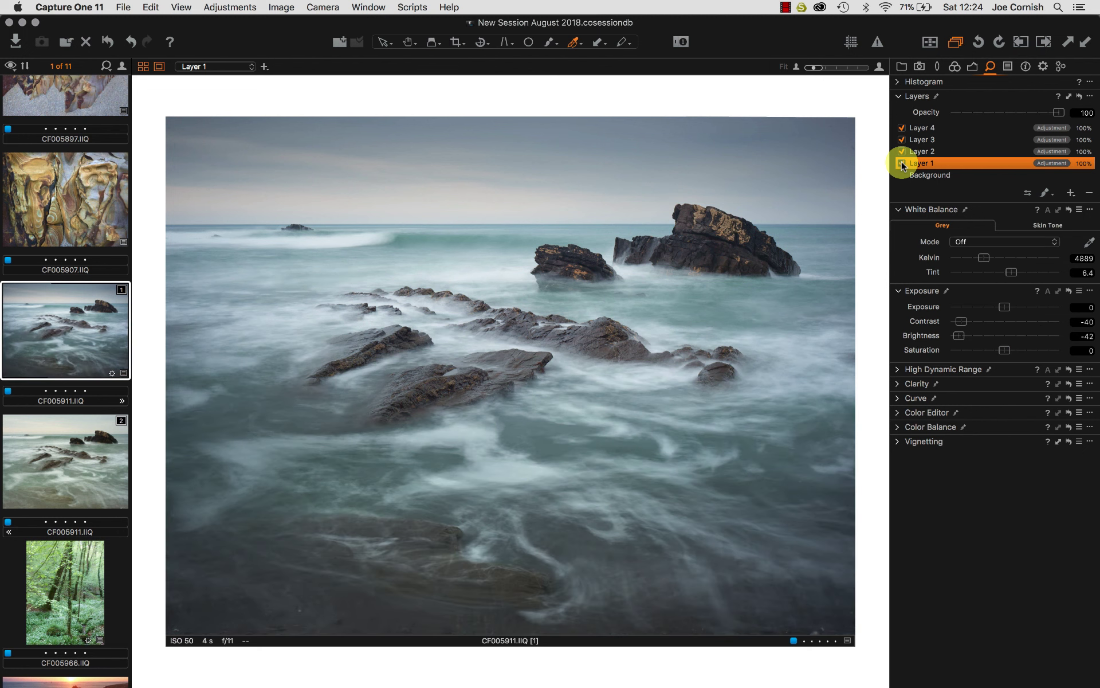
# - Set Layer 1's contrast to -30 and brightness to -37, and compare the result with the layer off and on
pyautogui.click(968, 322)
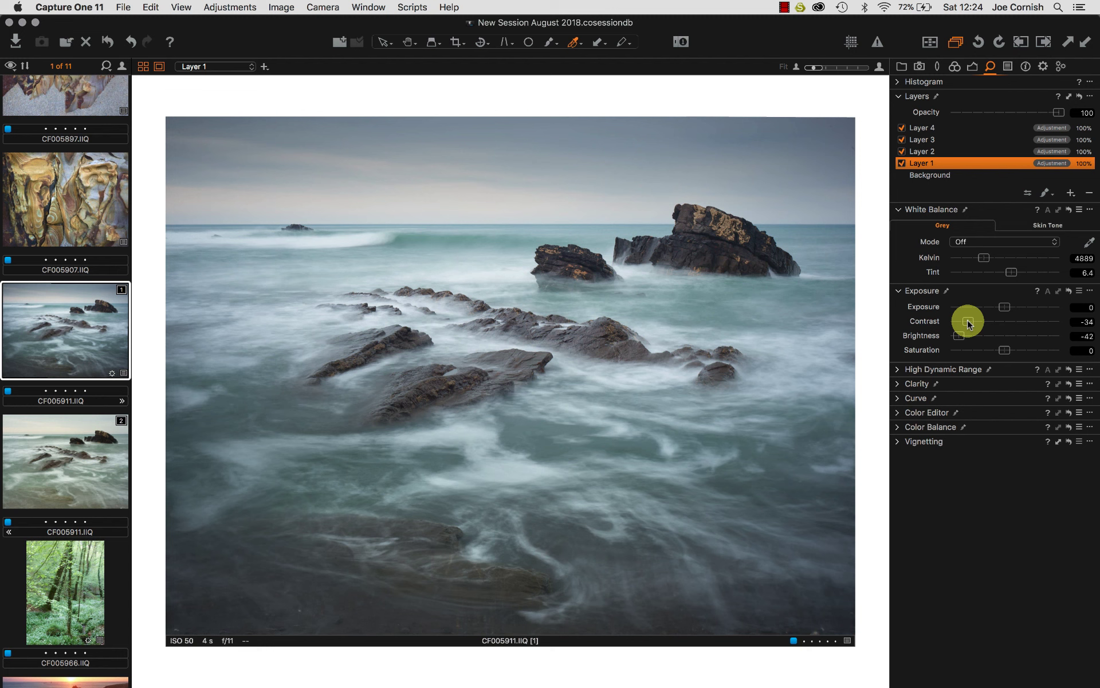
pyautogui.moveTo(968, 323); pyautogui.dragTo(965, 337)
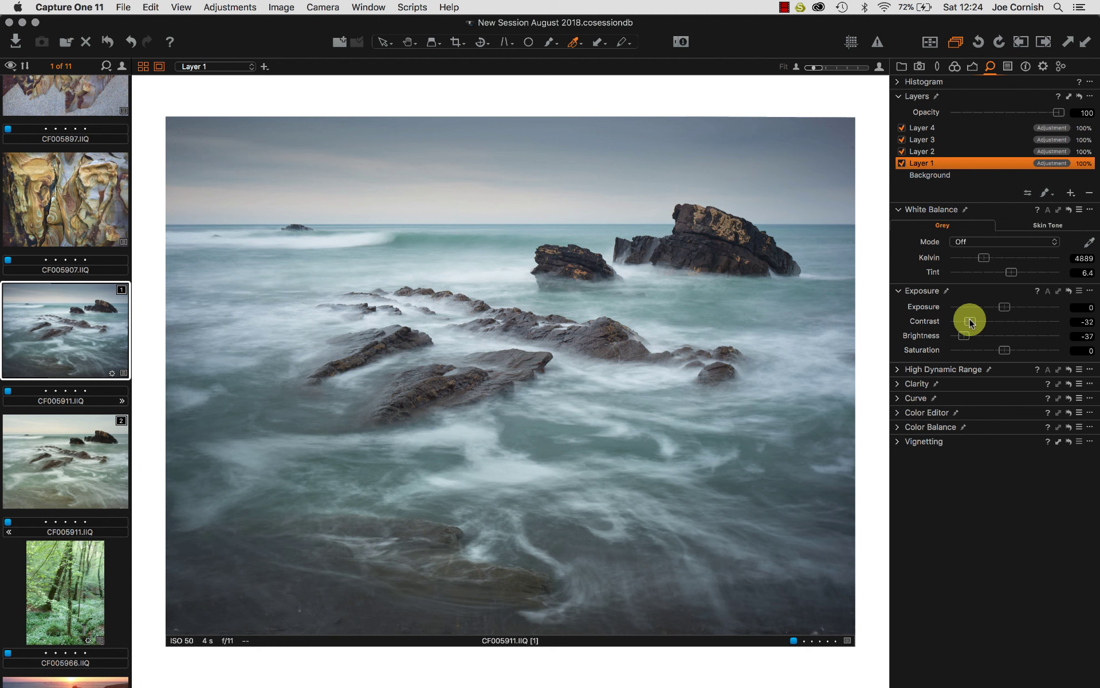
pyautogui.click(901, 163)
pyautogui.click(902, 163)
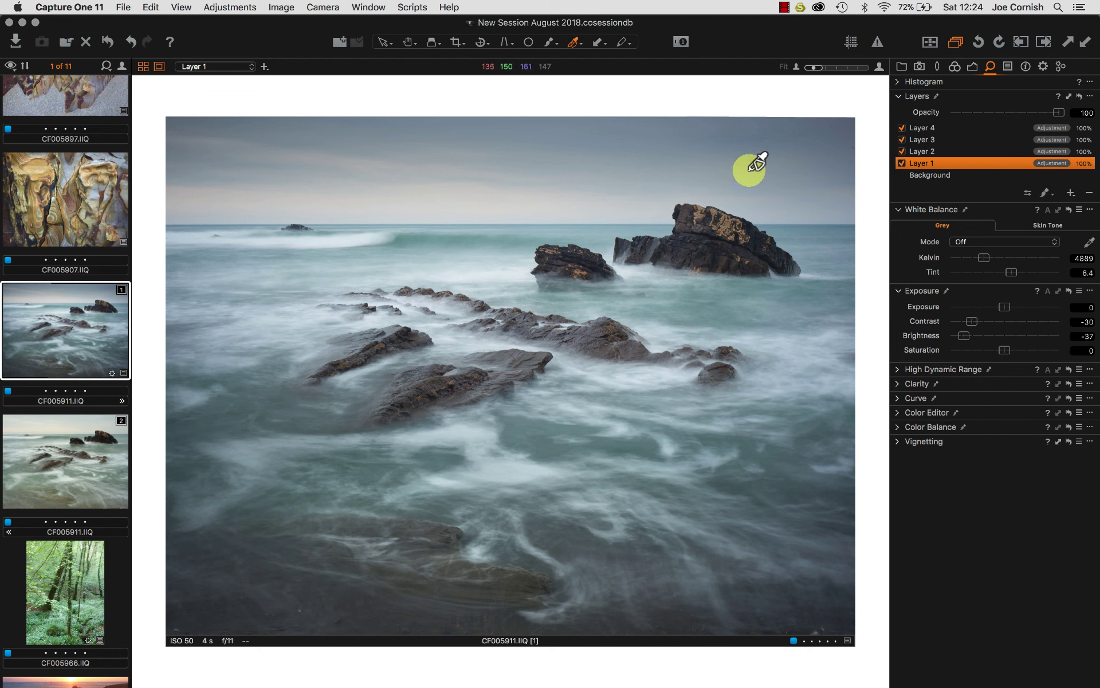
# - Inspect the mask of Layer 2 on the seascape, leaving the mask display off
pyautogui.click(961, 153)
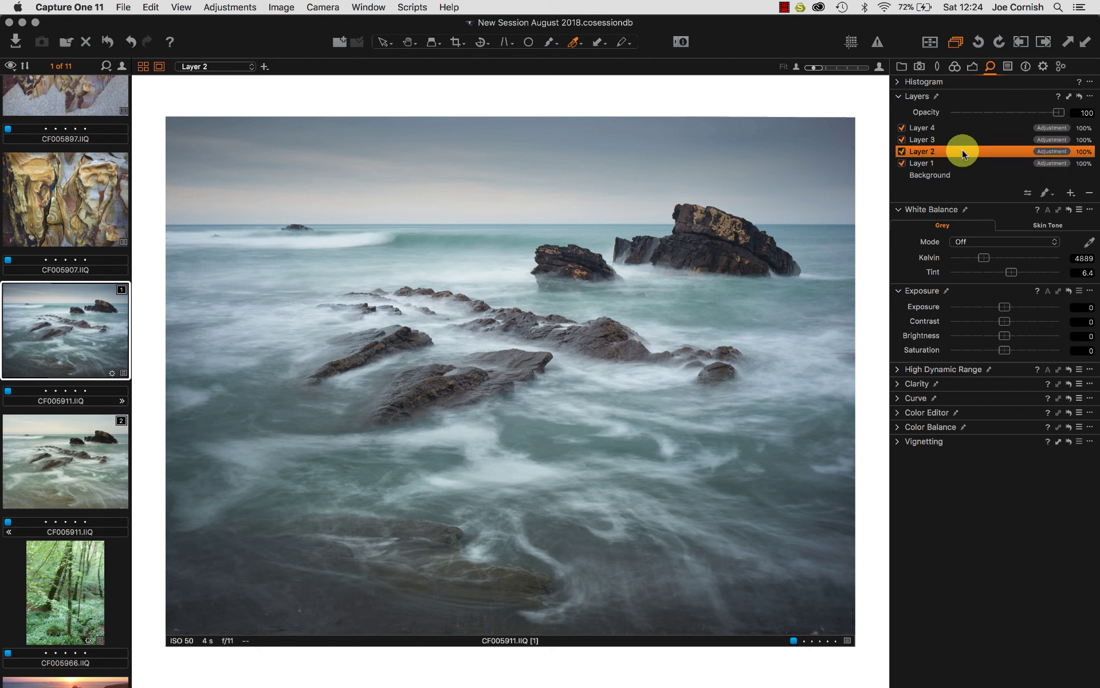
pyautogui.press('m')
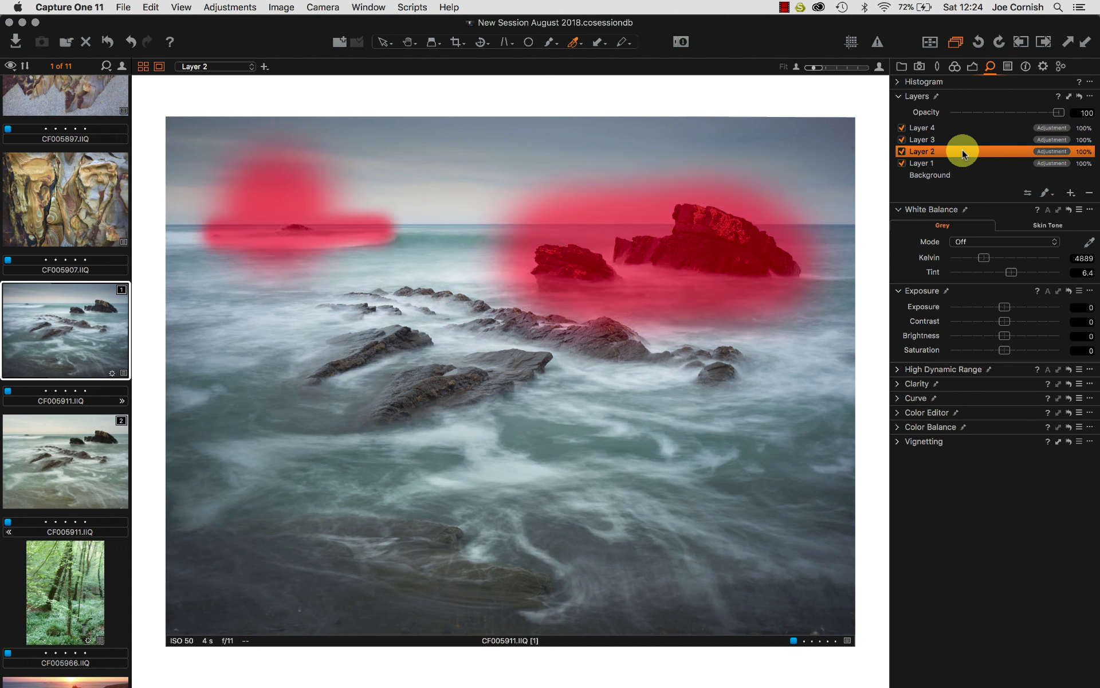
pyautogui.press('m')
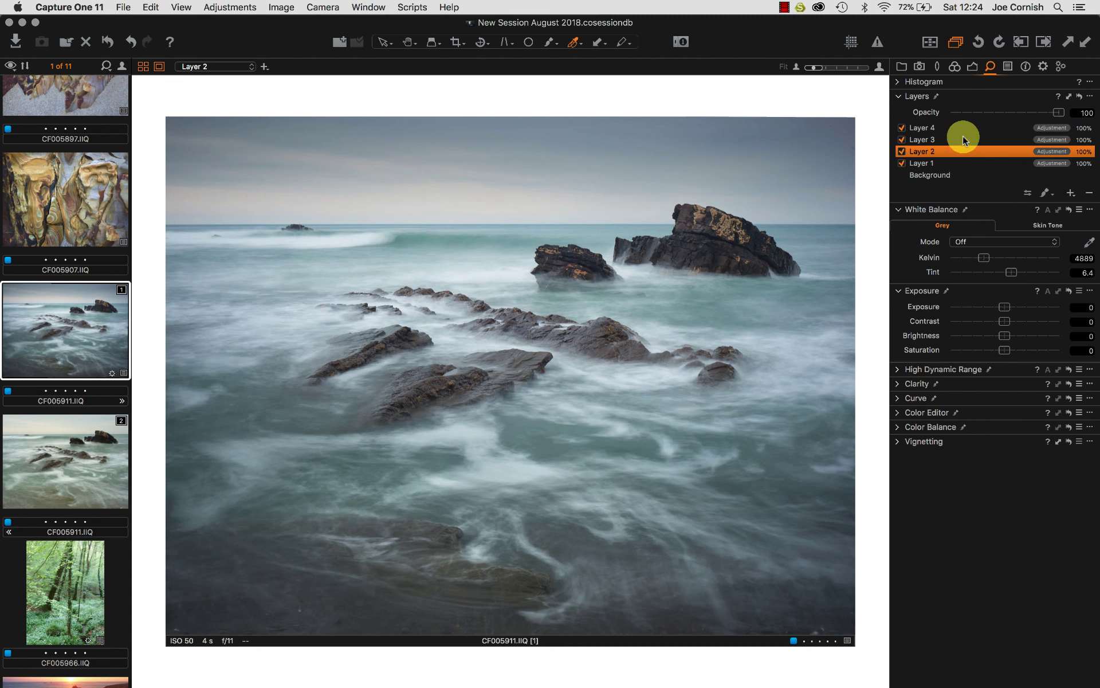
# - Inspect Layer 3's mask, hide it again, and compare the seascape with and without Layer 3, leaving the layer enabled
pyautogui.click(963, 140)
pyautogui.press('m')
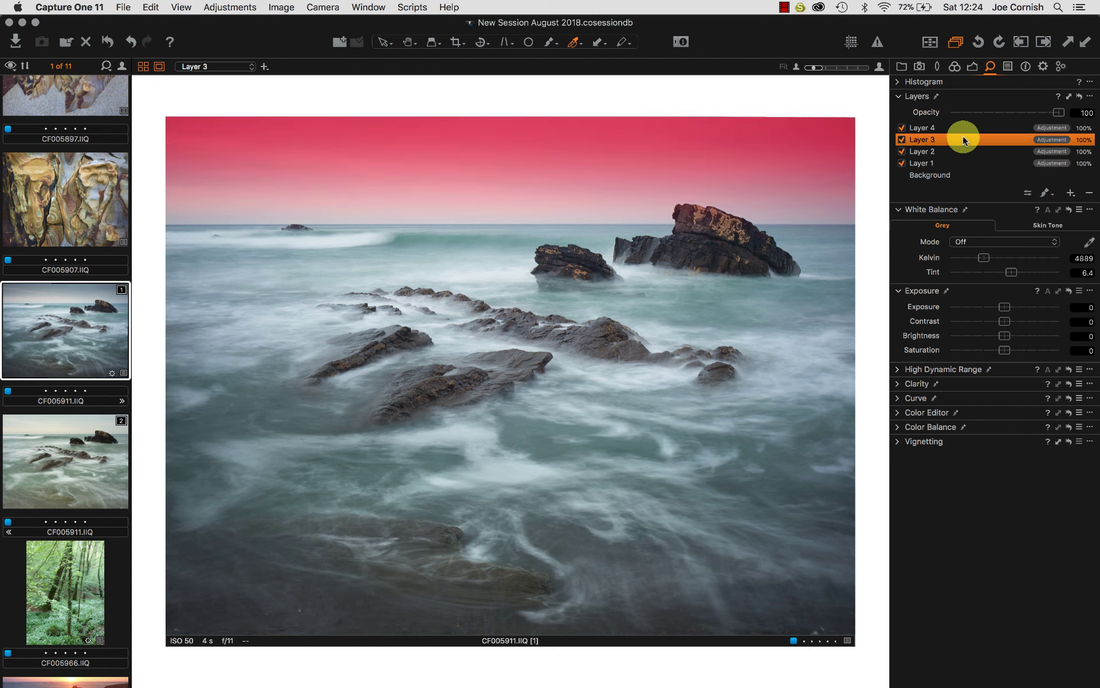
pyautogui.press('m')
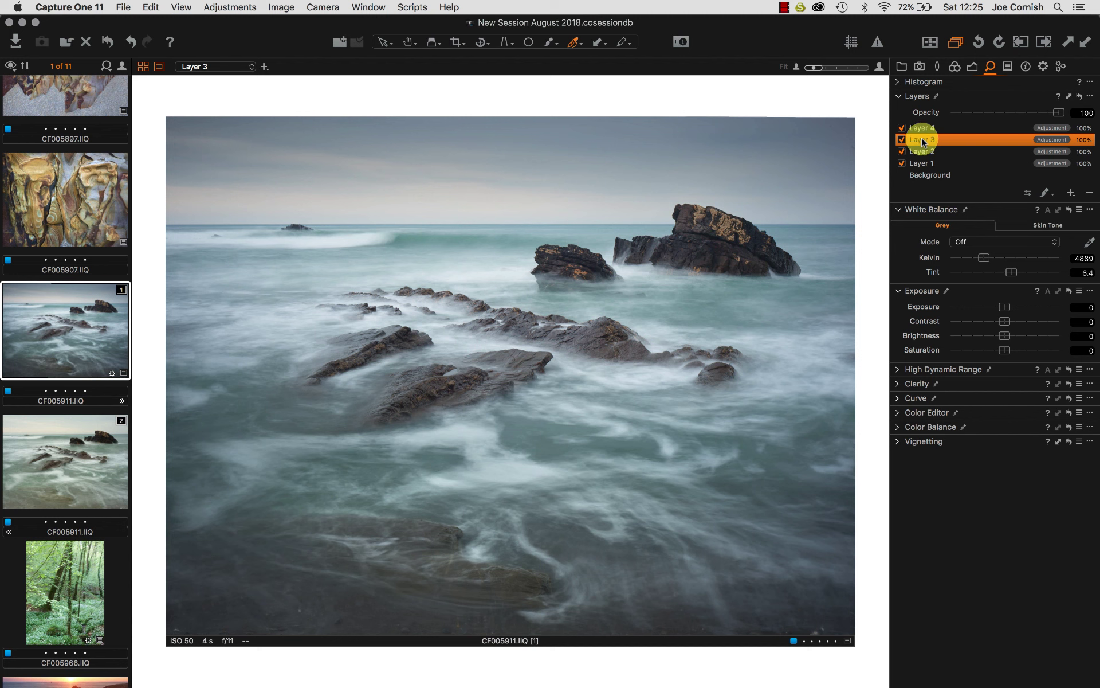
pyautogui.click(902, 140)
pyautogui.click(902, 139)
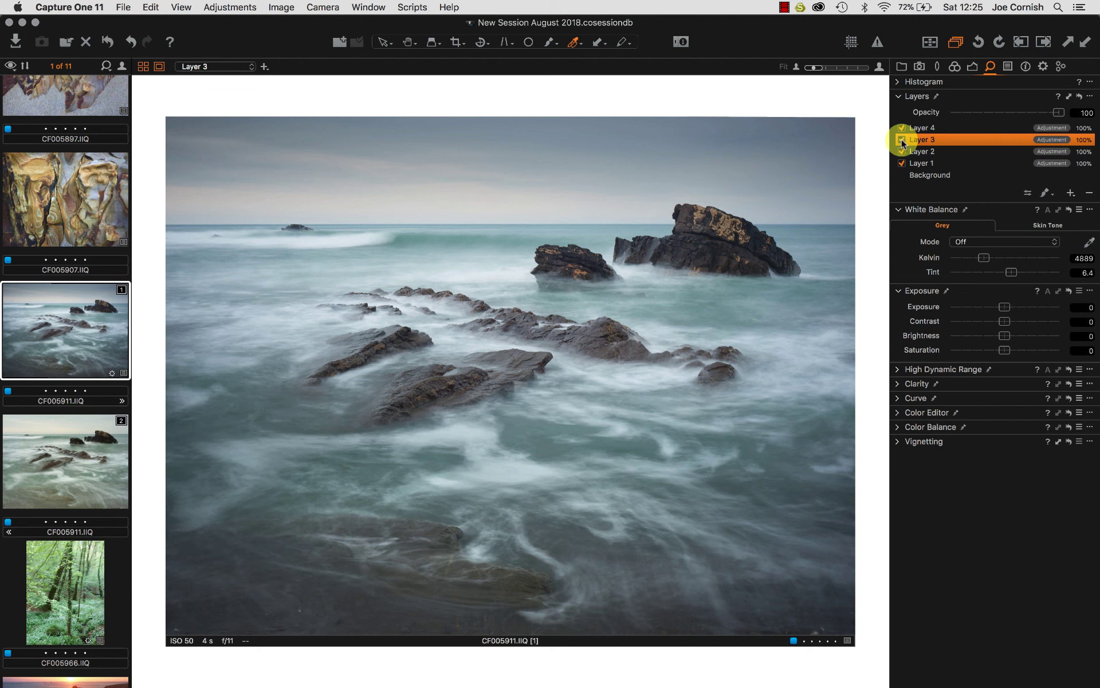
# - Compare the seascape with Layer 3 off and on, and reduce Layer 3's opacity to 58
pyautogui.click(902, 140)
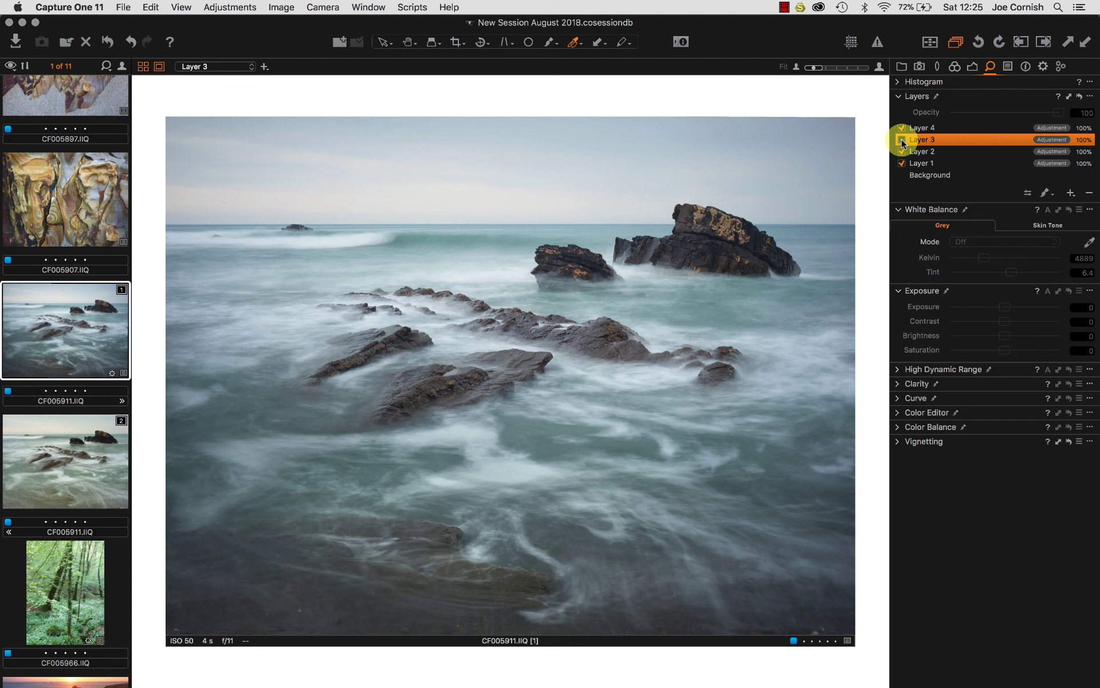
pyautogui.click(902, 141)
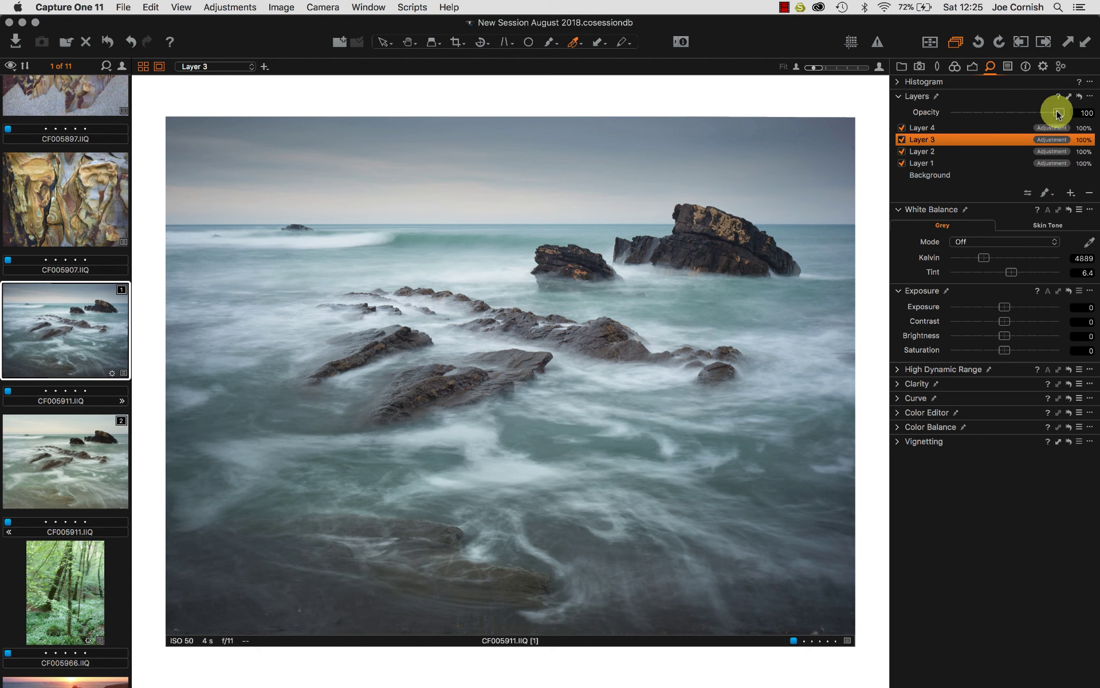
pyautogui.moveTo(1058, 113); pyautogui.dragTo(1011, 114)
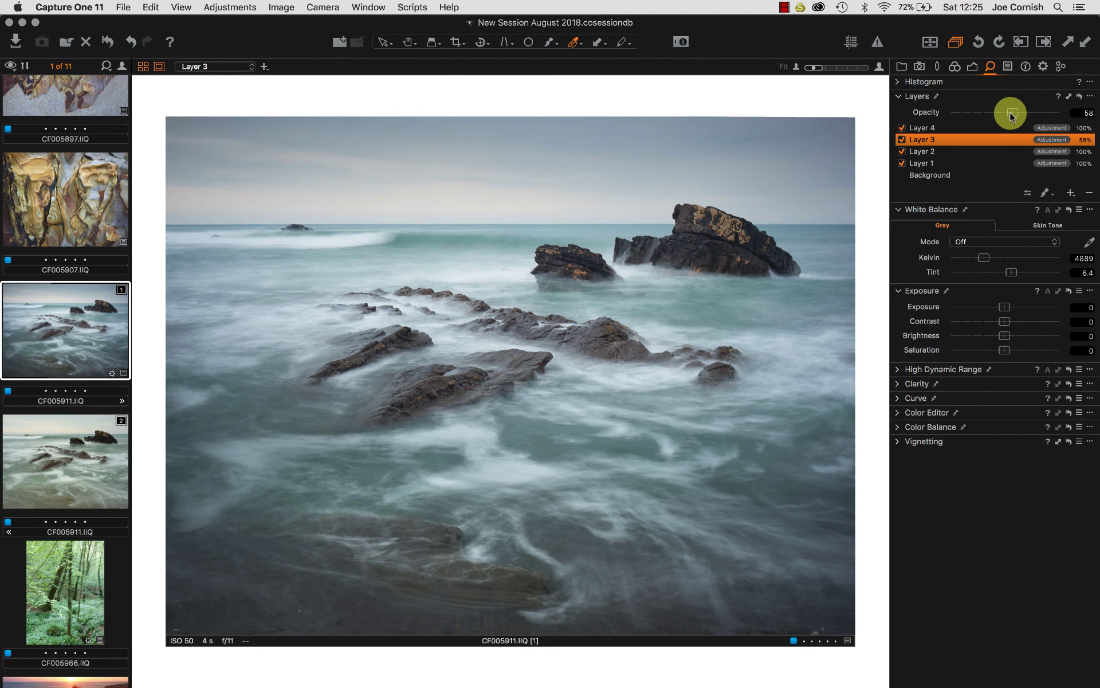
# - Inspect Layer 4's mask, hide it again, and compare the seascape with and without Layer 4, leaving the layer enabled
pyautogui.click(985, 128)
pyautogui.press('m')
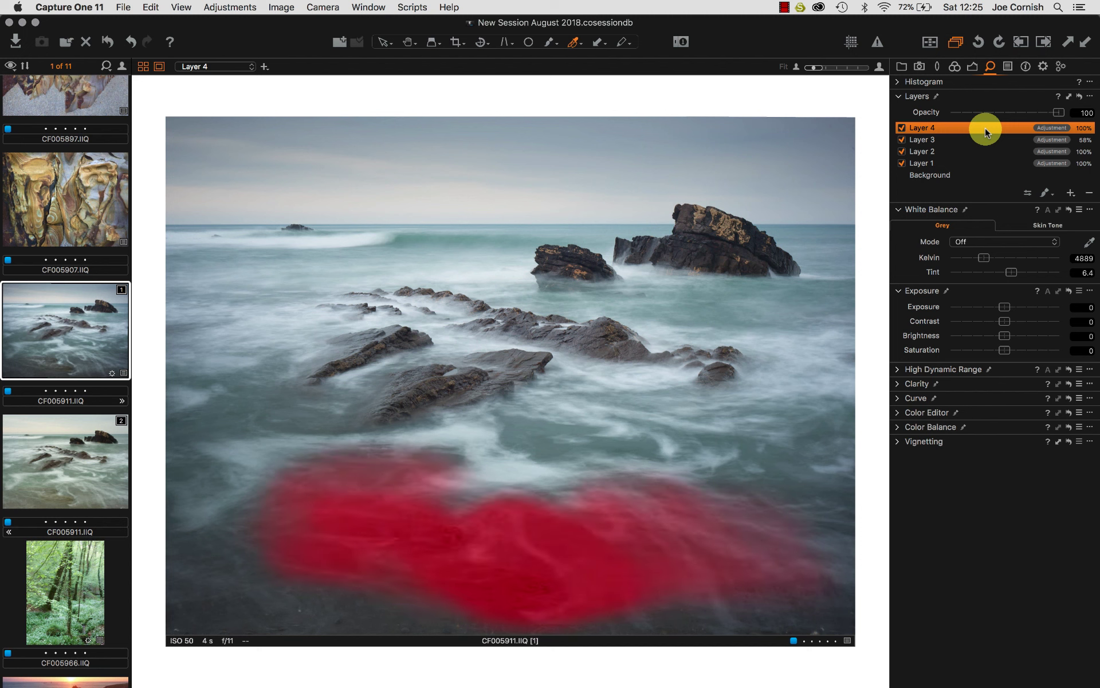
pyautogui.press('m')
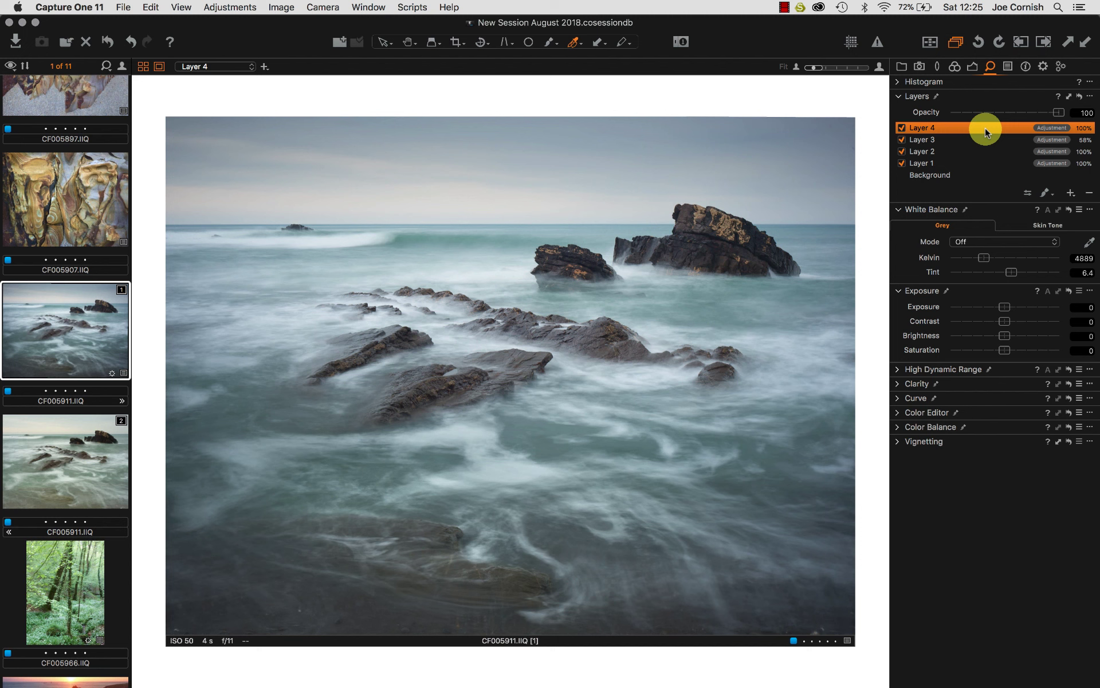
pyautogui.click(903, 128)
pyautogui.click(903, 127)
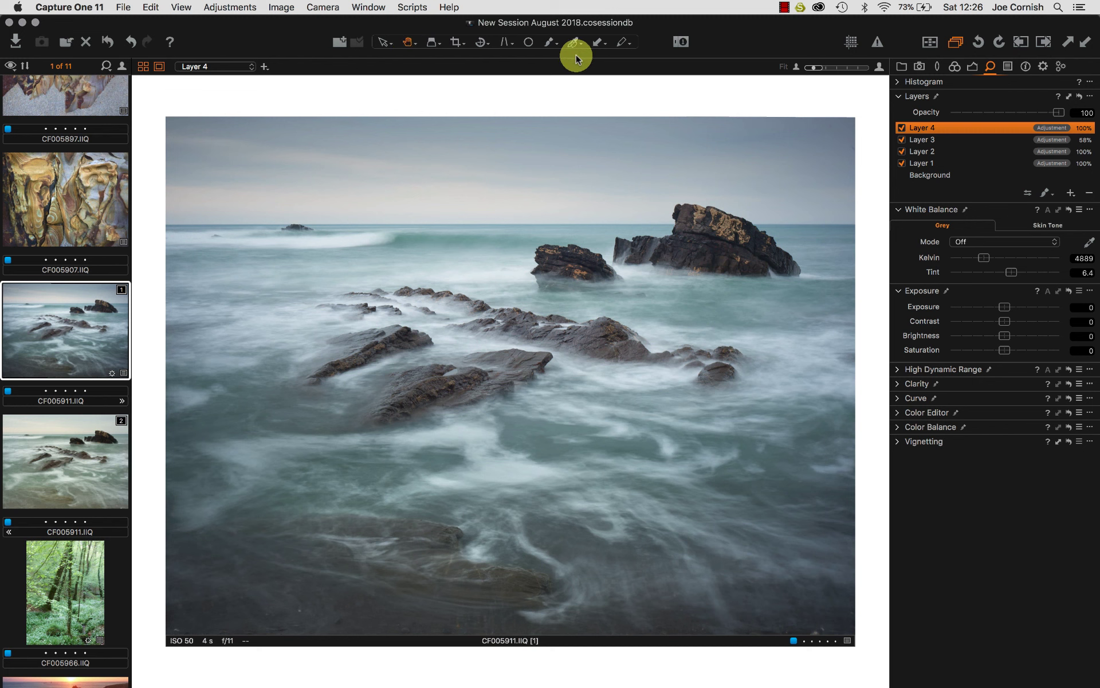
# - Examine the breaking wave and the small rock on the horizon up close, and return to the full seascape
pyautogui.click(392, 236)
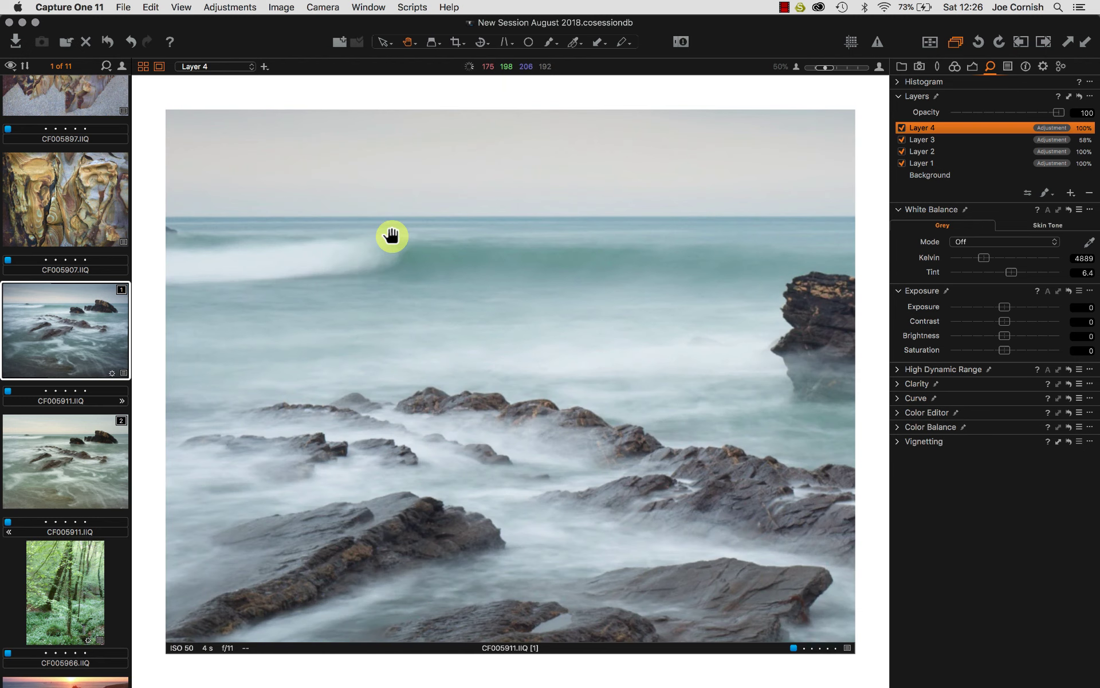
pyautogui.moveTo(366, 301); pyautogui.dragTo(649, 315)
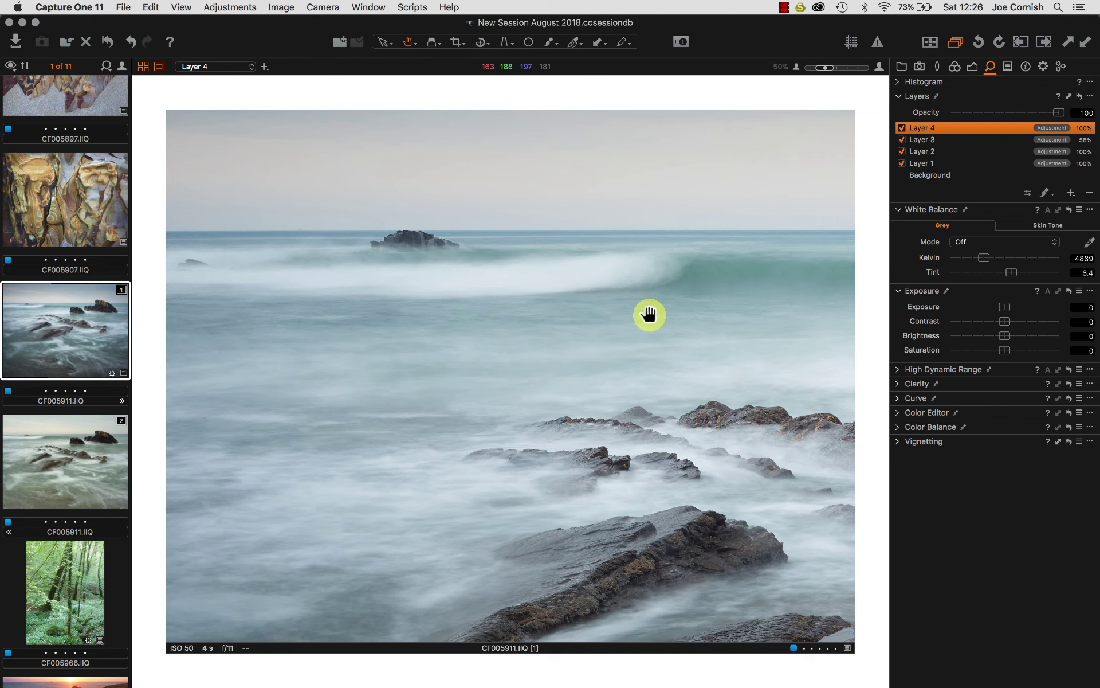
pyautogui.press('super+0')
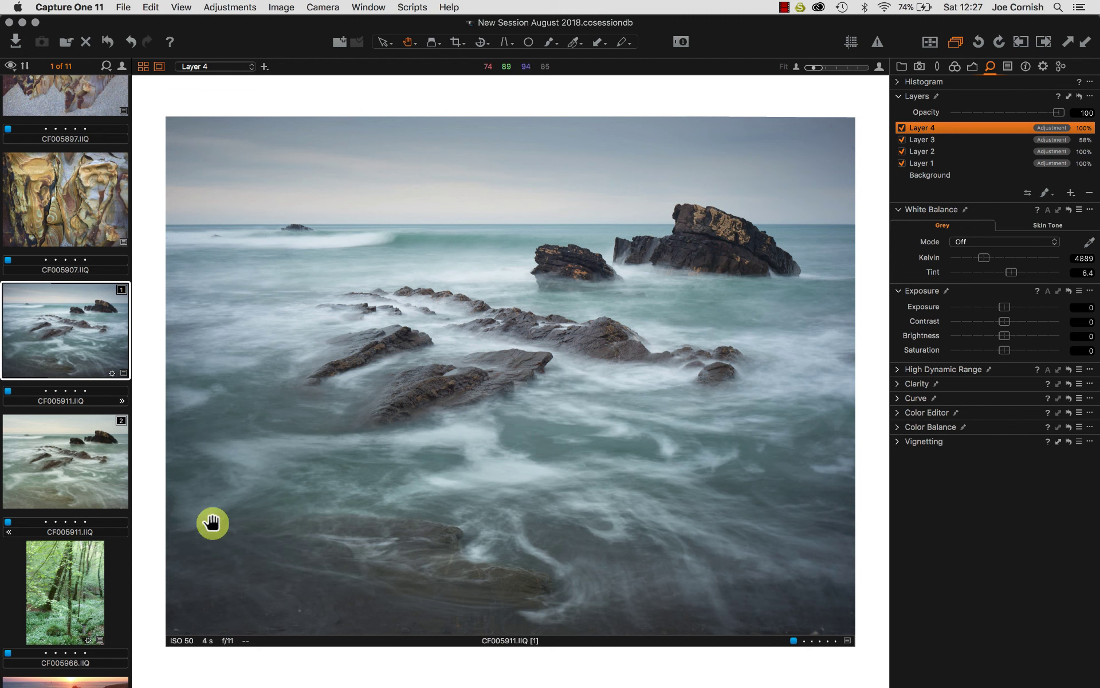
# - Open the woodland photo CF005966 and review the High Dynamic Range and Luma curve settings of its background
pyautogui.click(60, 575)
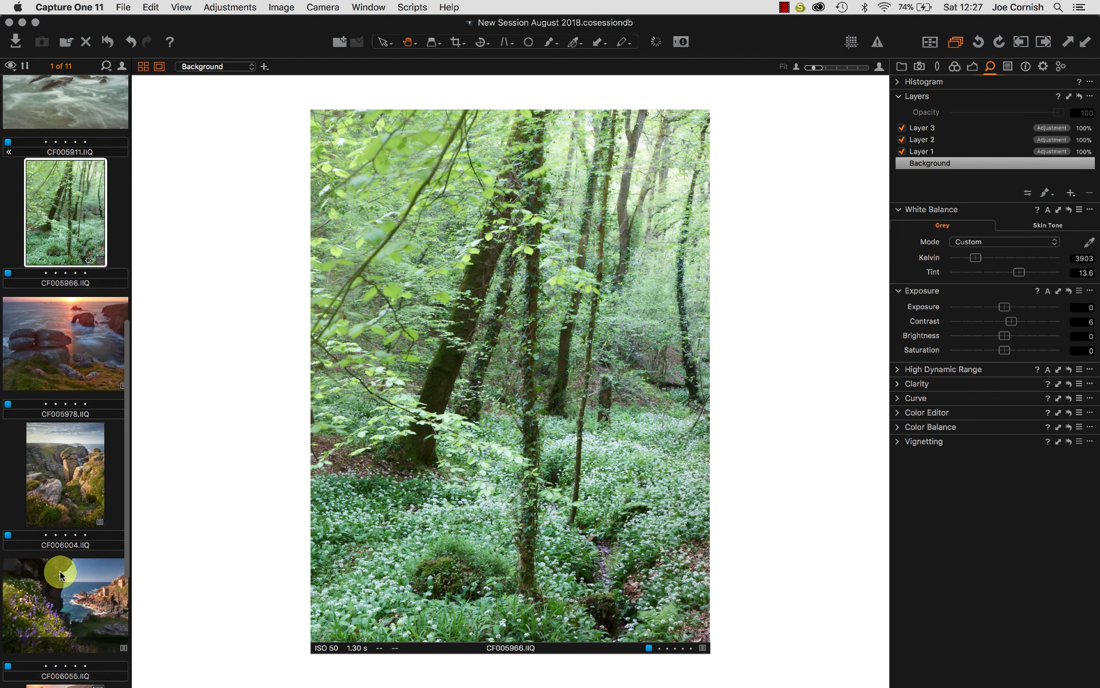
pyautogui.scroll(-1, 59, 573)
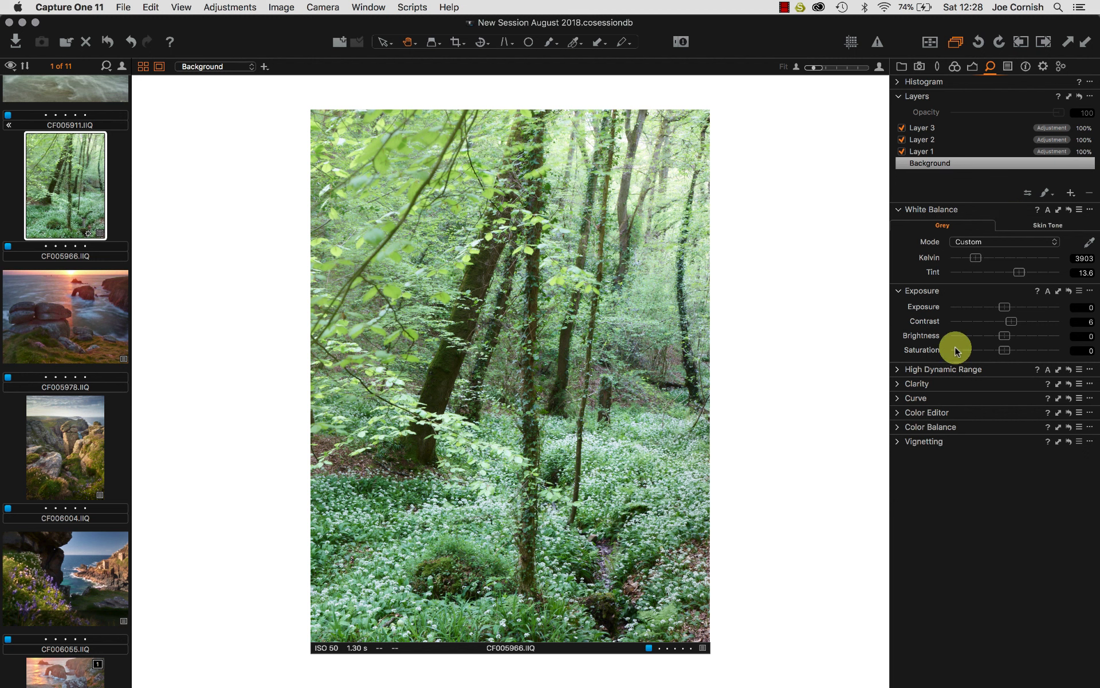
pyautogui.click(897, 369)
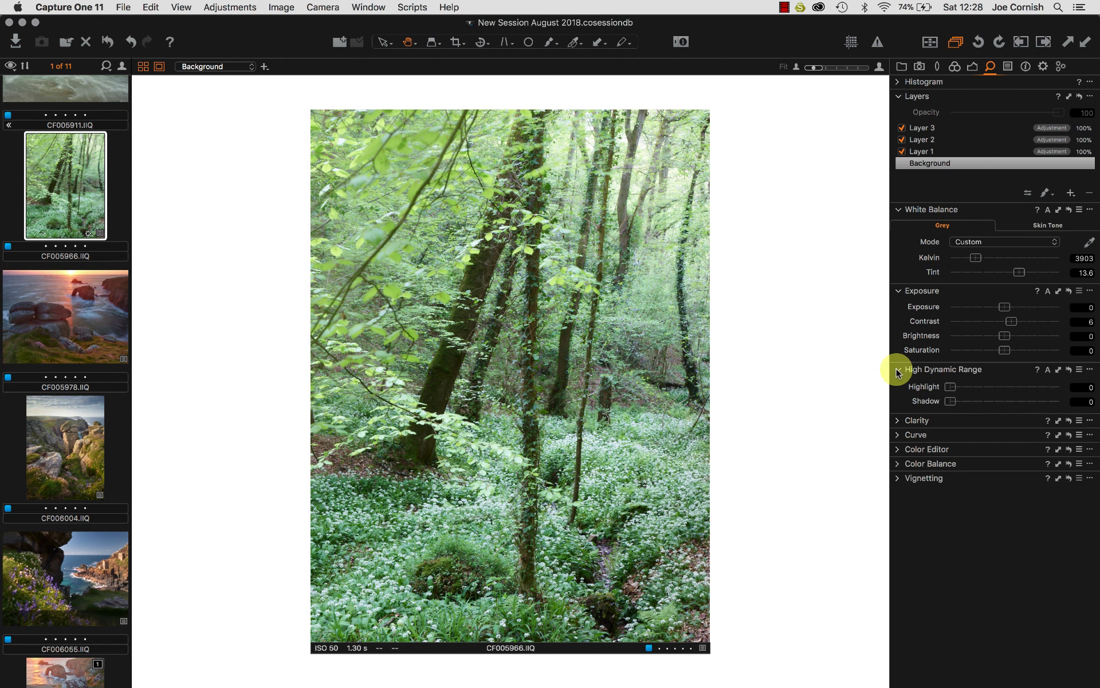
pyautogui.click(898, 435)
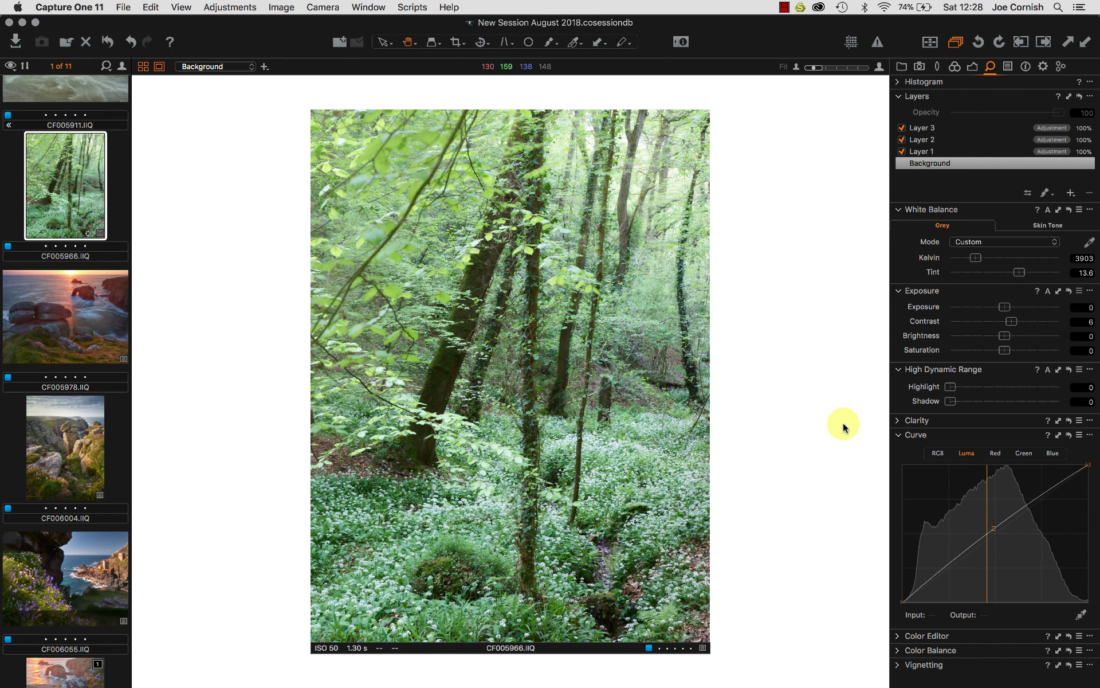
# - Check the woodland's bright upper area with the exposure warning at 100%, turn the warning off, and return to the full image
pyautogui.click(879, 45)
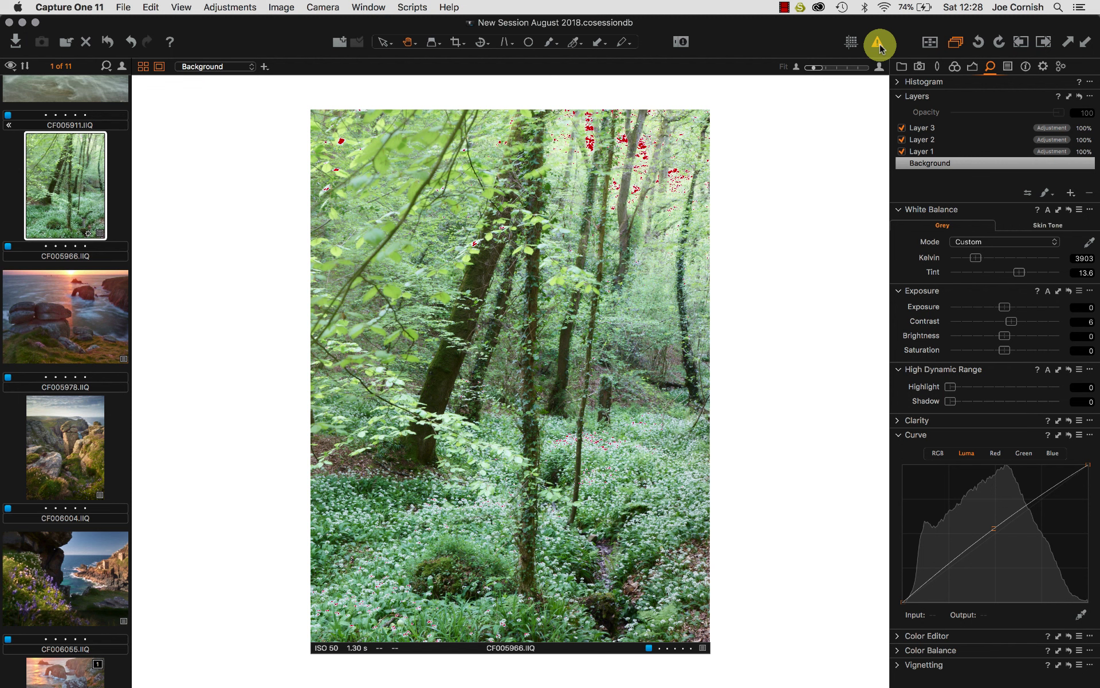
pyautogui.click(624, 141)
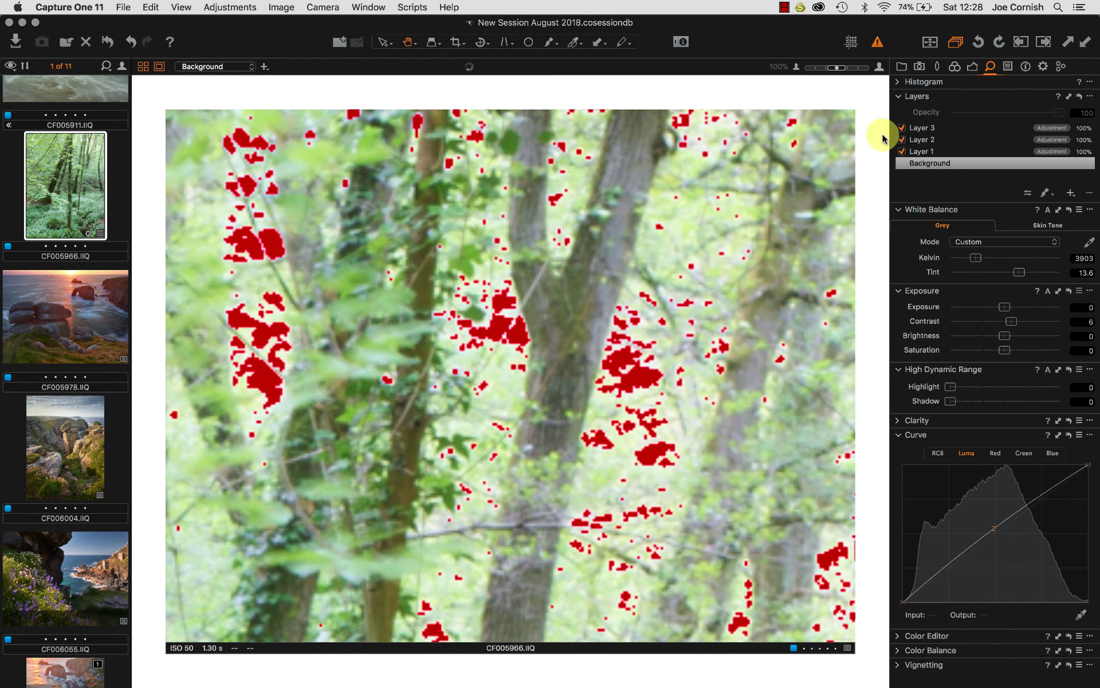
pyautogui.click(877, 43)
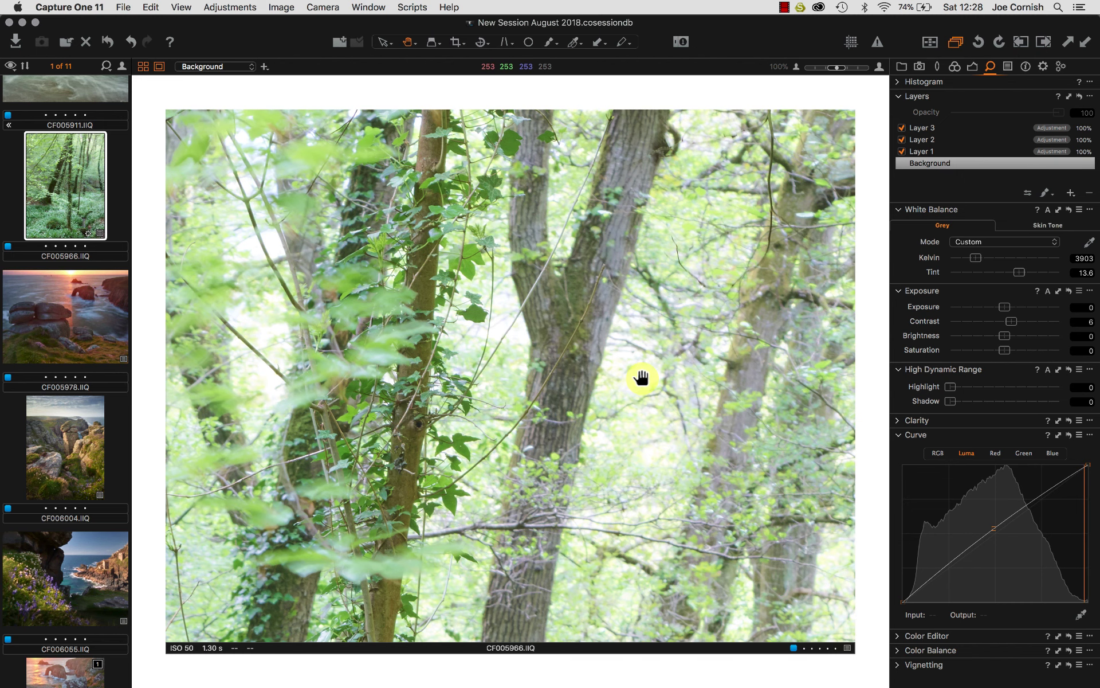
pyautogui.press('super+0')
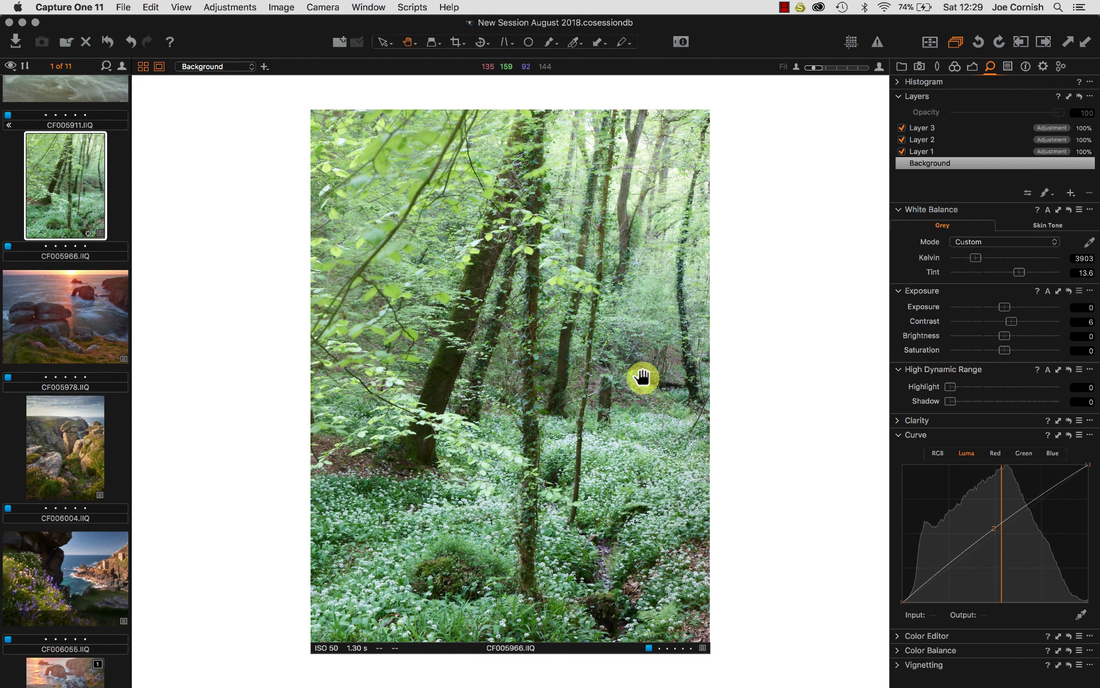
# - Disable Layers 1, 2 and 3 on the woodland photo and examine the leaning tree trunk at 100% before returning to the full image
pyautogui.click(902, 151)
pyautogui.click(903, 141)
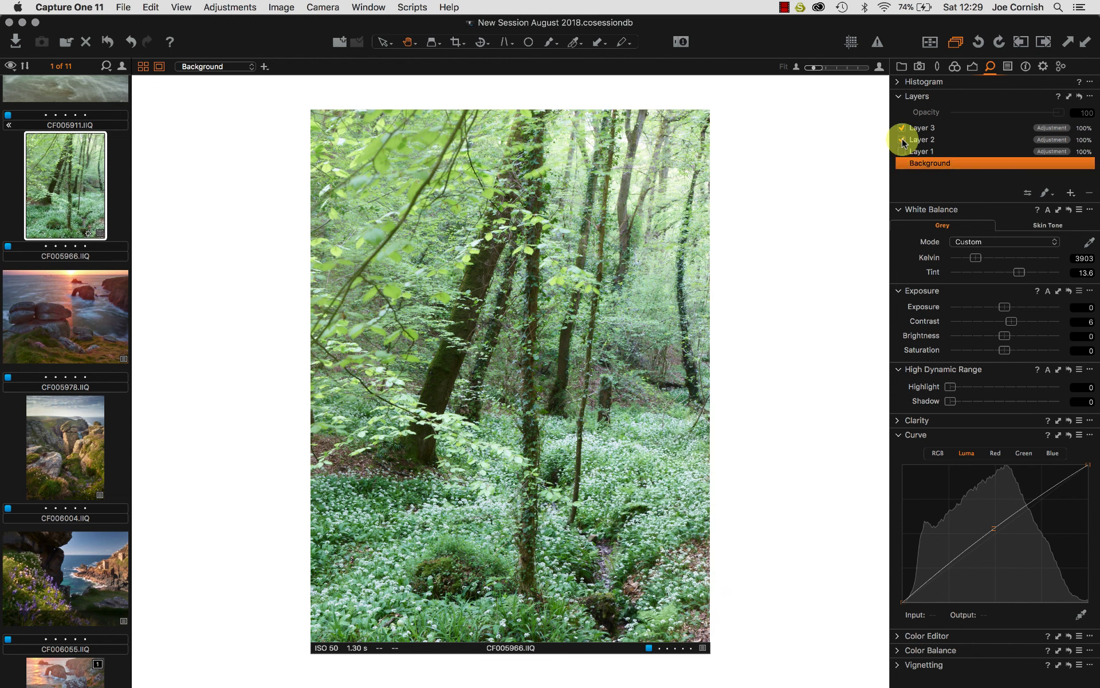
pyautogui.click(903, 128)
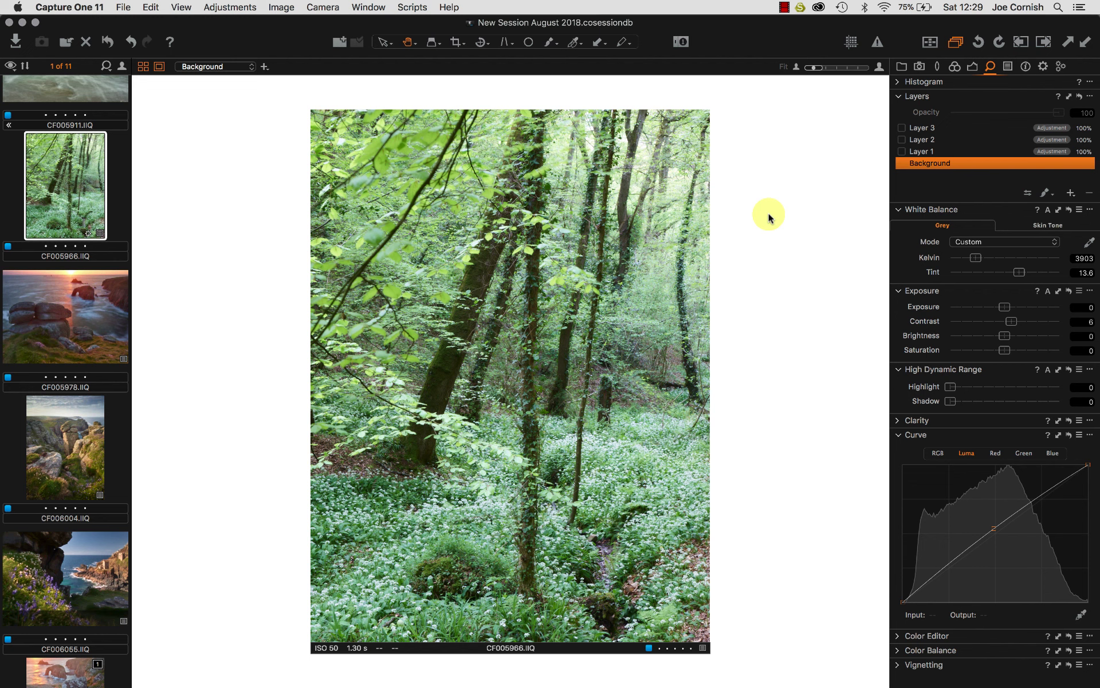
pyautogui.click(476, 269)
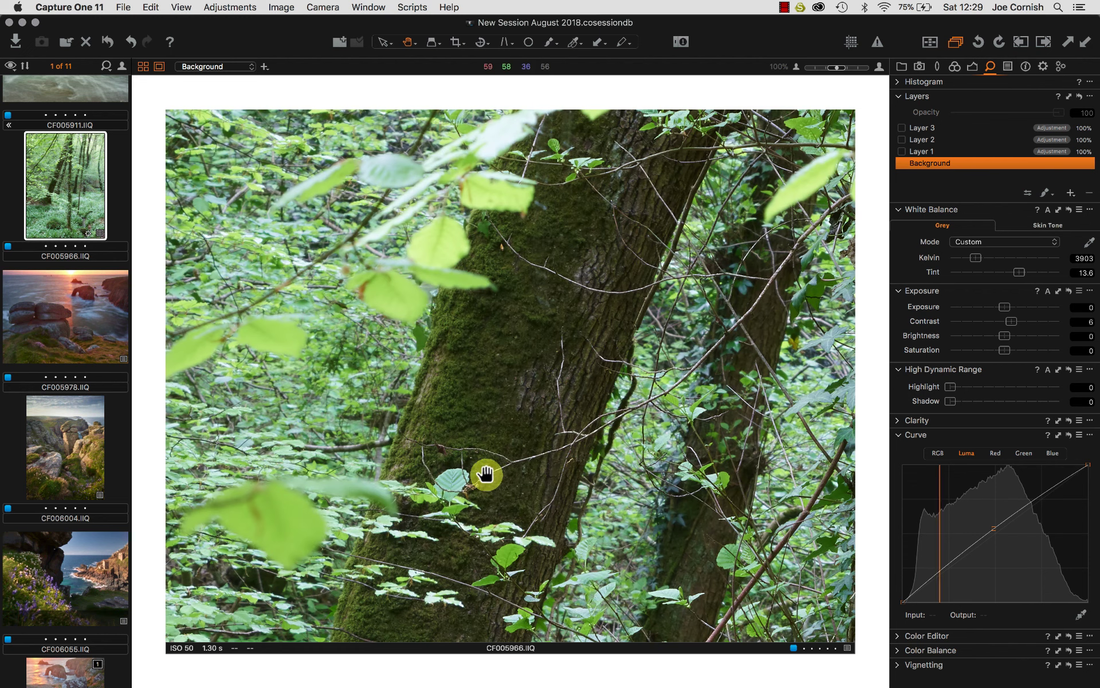
pyautogui.click(492, 375)
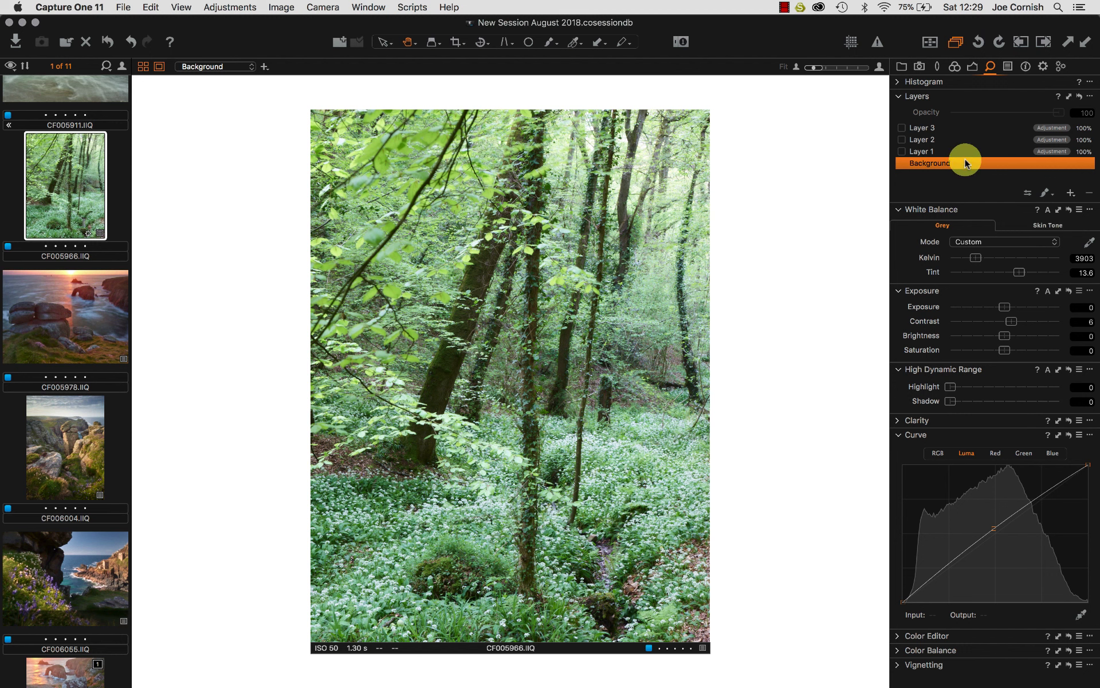
# - Enable Layer 1 on the woodland photo, inspect its mask, and compare the image with and without it, leaving the layer enabled
pyautogui.click(902, 151)
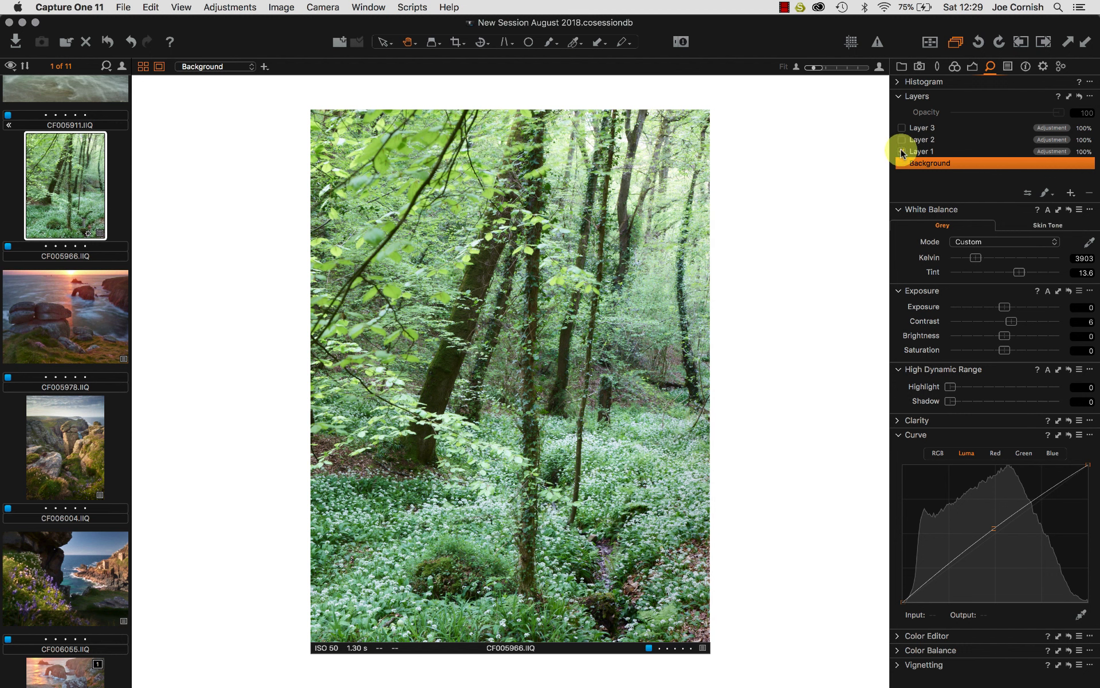
pyautogui.click(973, 151)
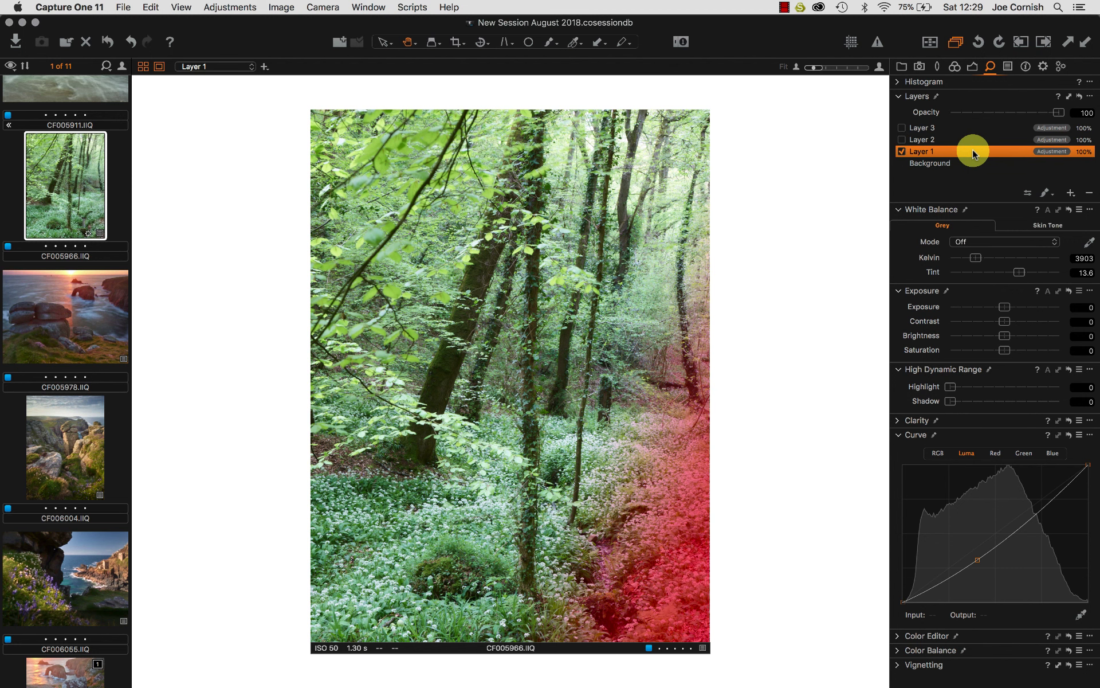
pyautogui.click(903, 153)
pyautogui.click(902, 152)
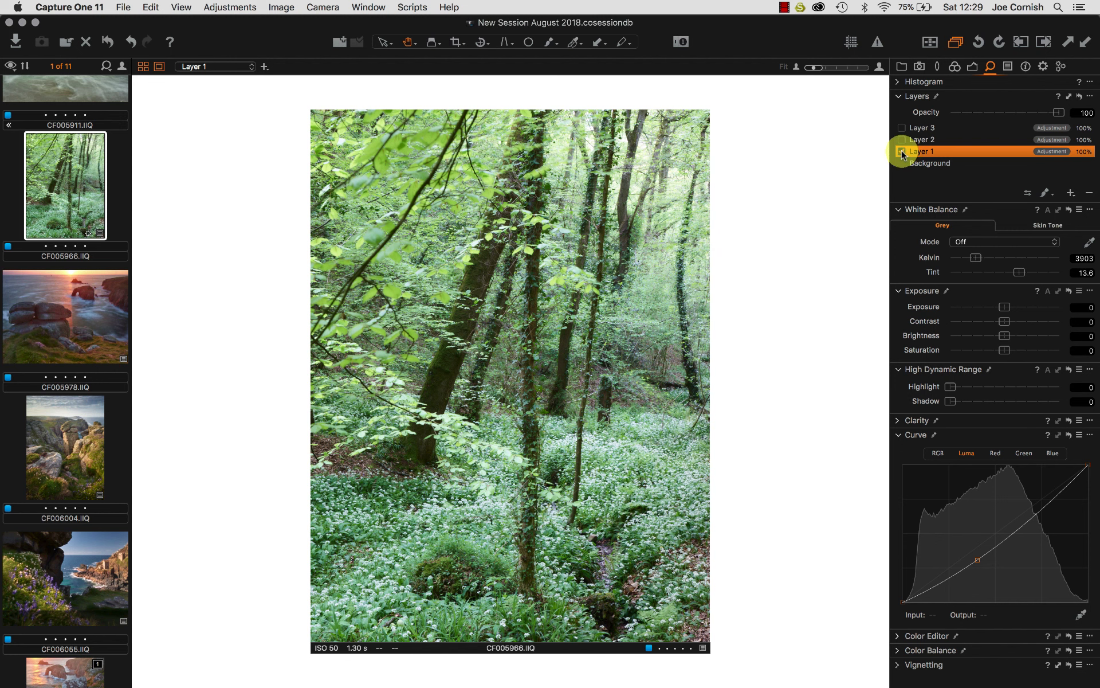
pyautogui.click(902, 153)
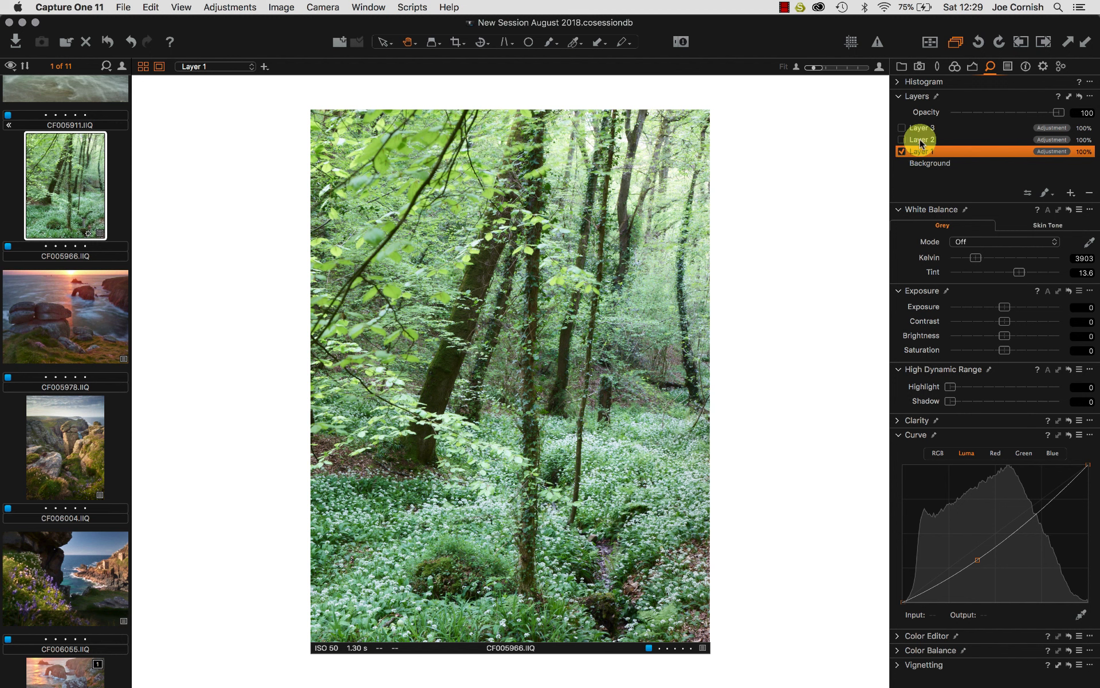
# - Enable Layer 2, compare the woodland with and without it, and review its Clarity settings, leaving the layer enabled
pyautogui.click(950, 136)
pyautogui.click(903, 140)
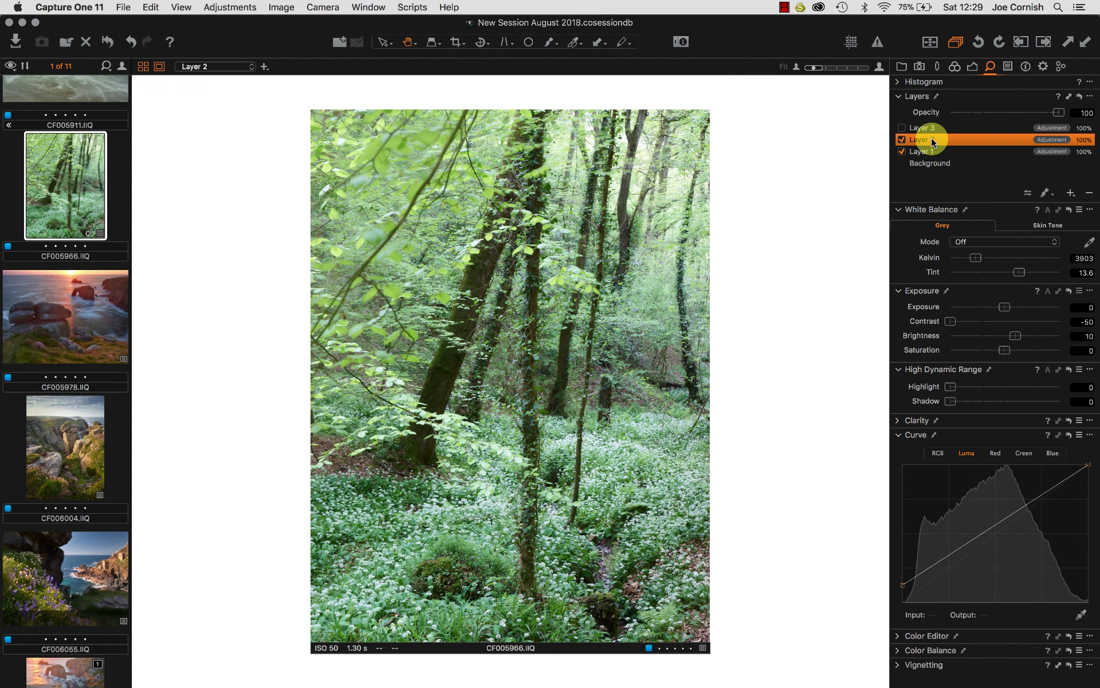
pyautogui.click(902, 140)
pyautogui.click(901, 141)
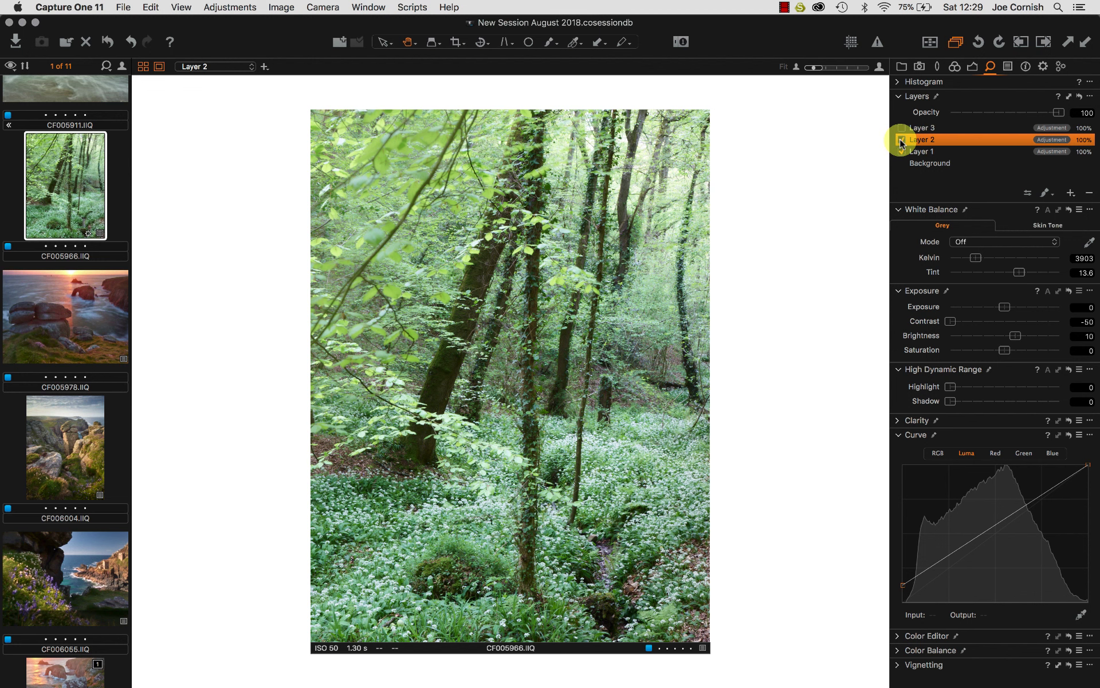
pyautogui.click(902, 141)
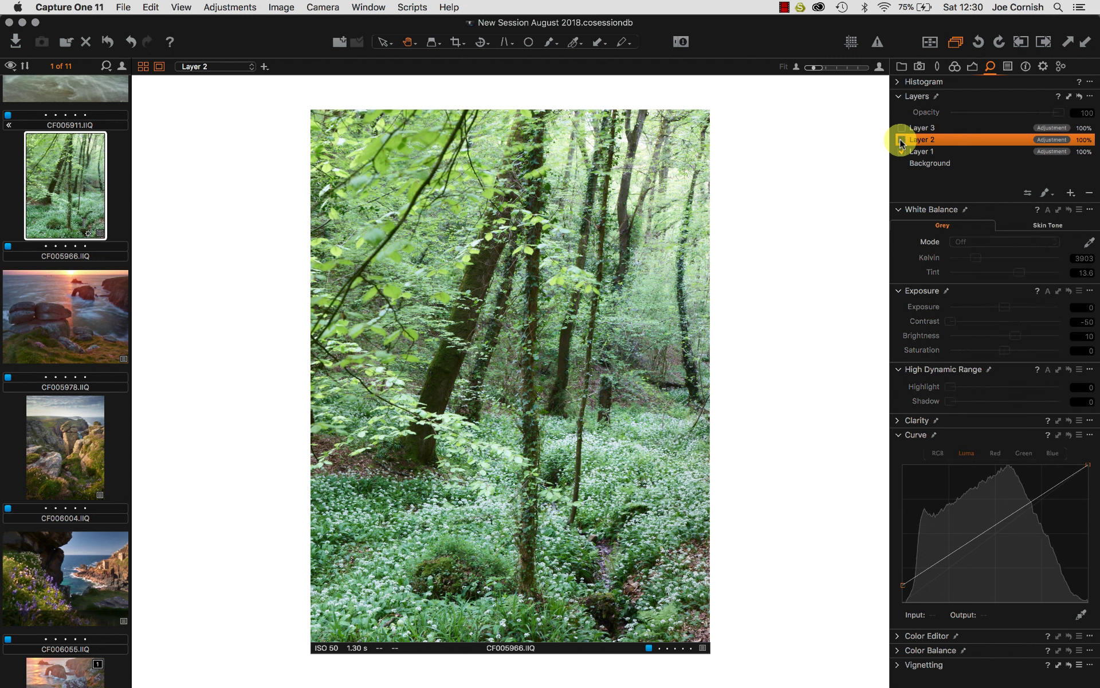
pyautogui.click(902, 141)
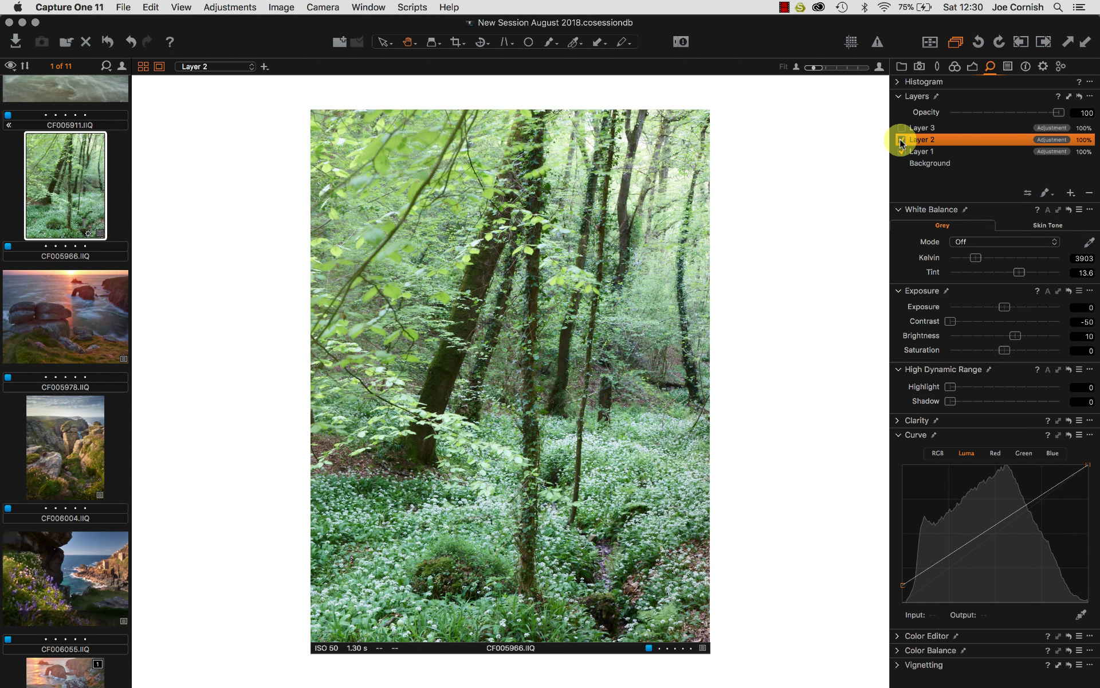
pyautogui.click(902, 141)
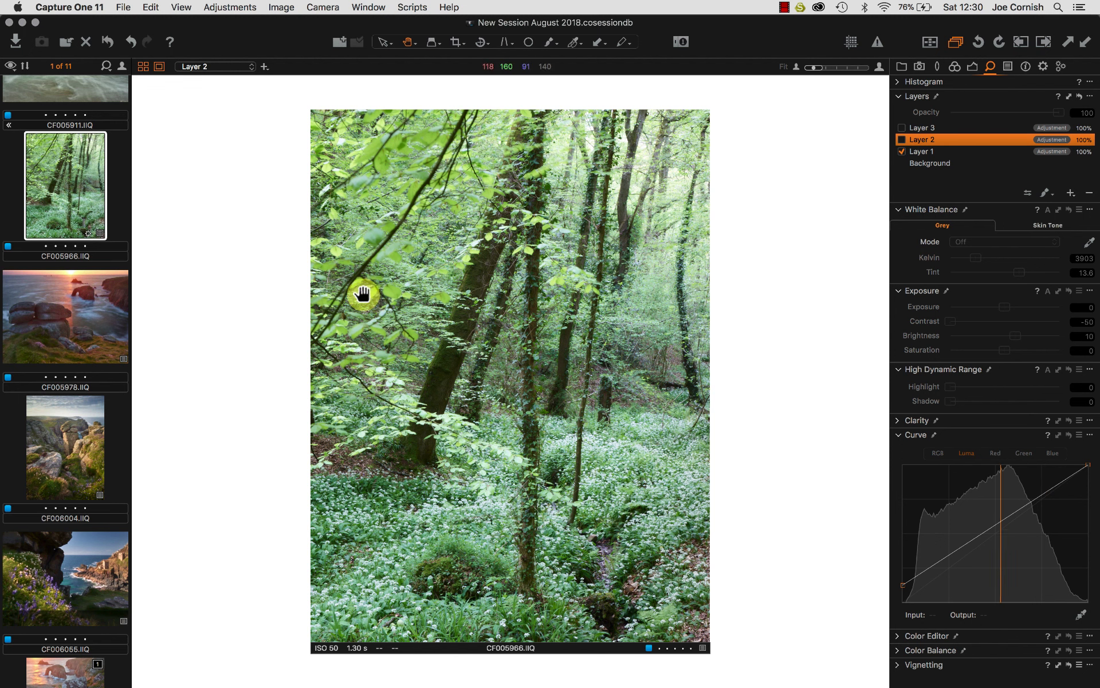
pyautogui.click(901, 142)
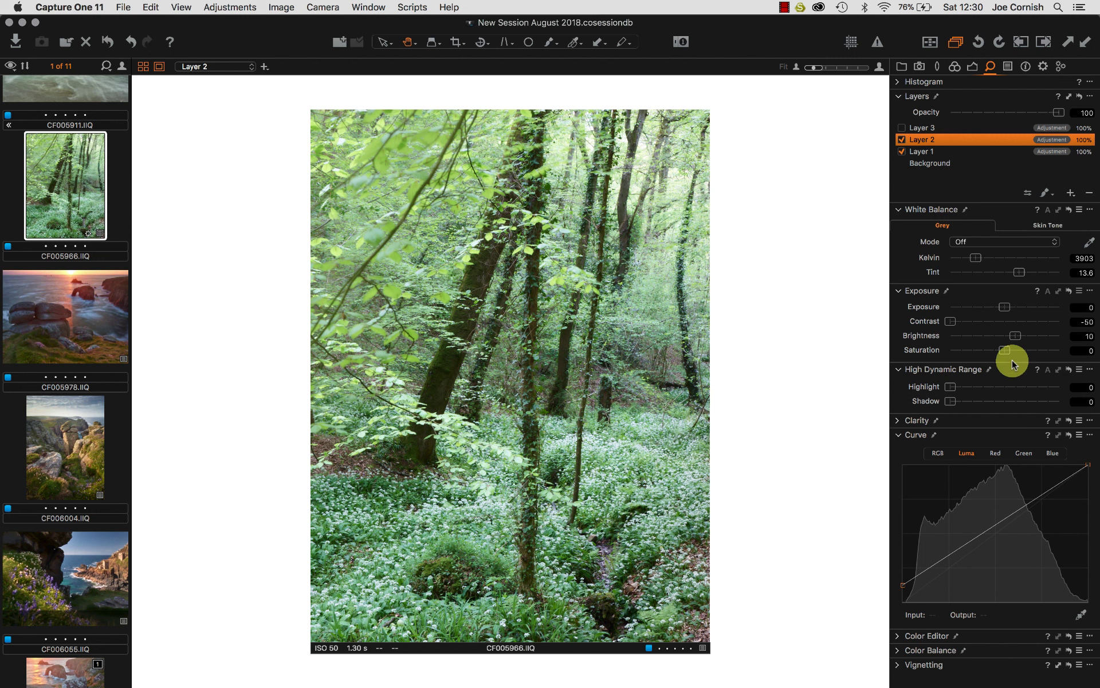
pyautogui.click(898, 421)
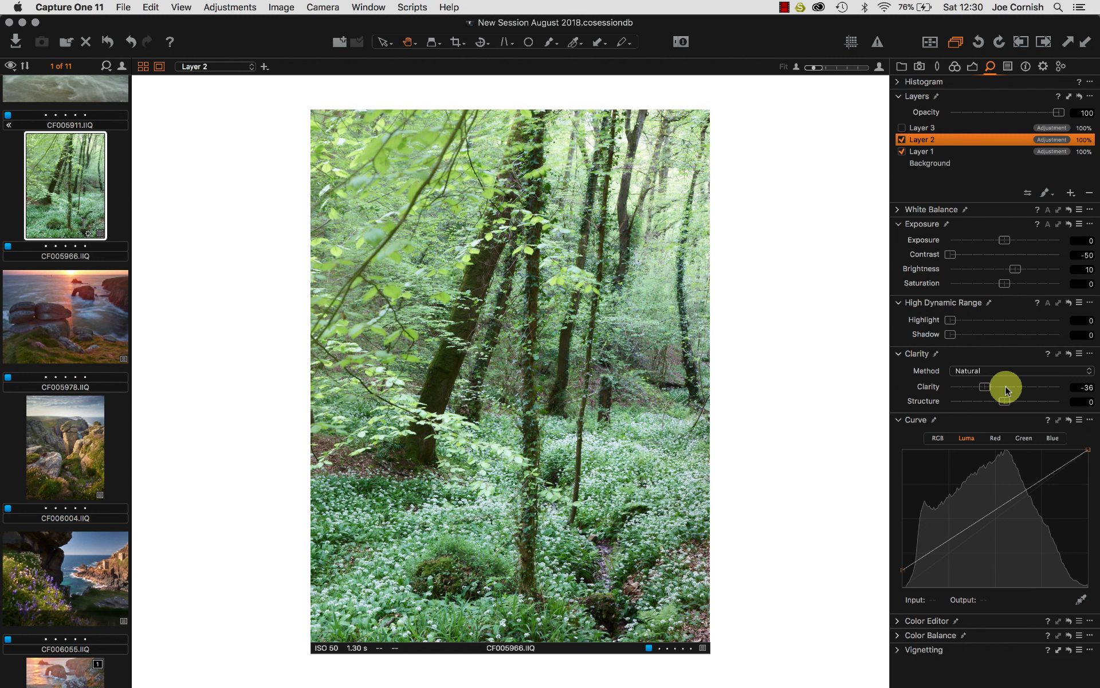
# - Enable Layer 3 on the woodland photo and display its mask
pyautogui.click(961, 129)
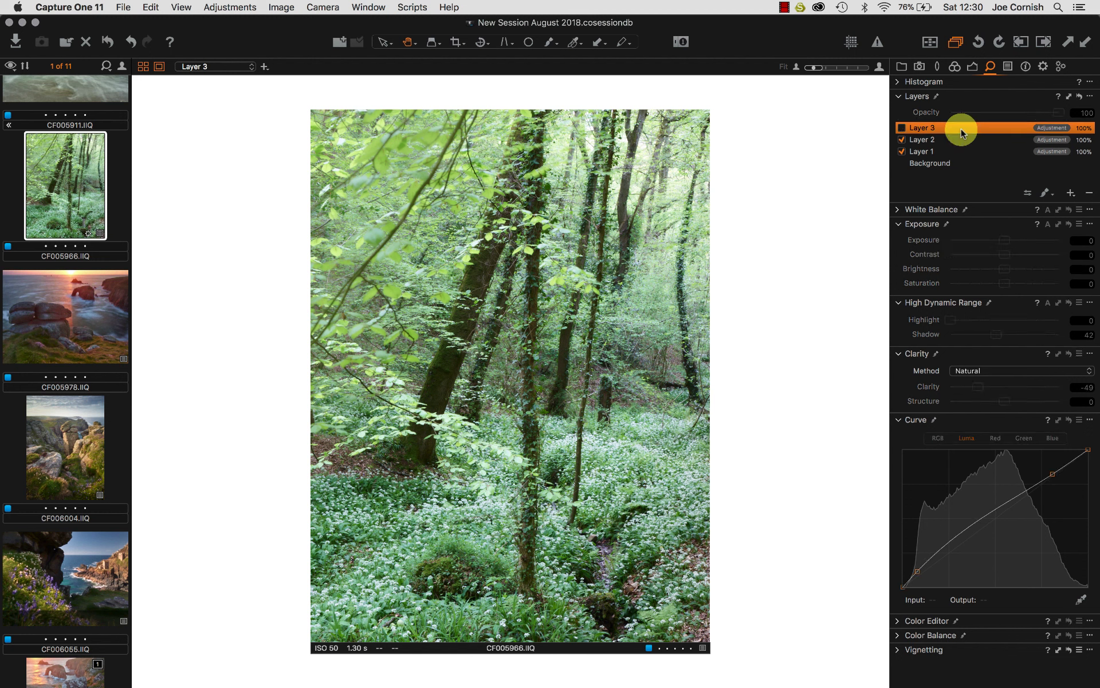
pyautogui.click(904, 128)
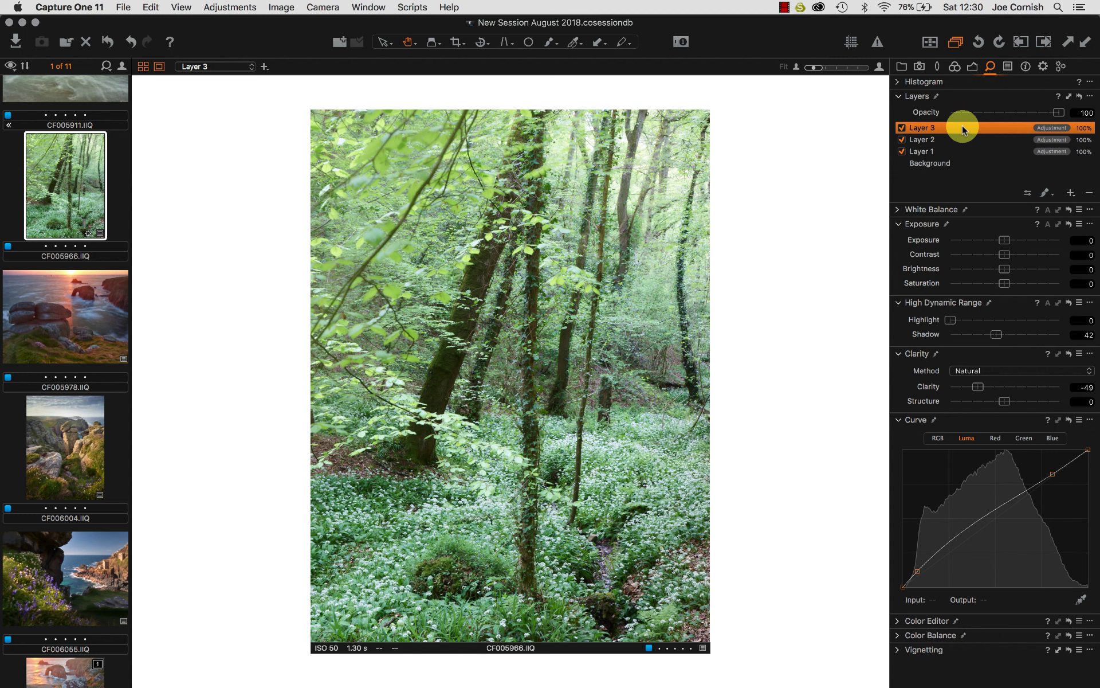
pyautogui.press('m')
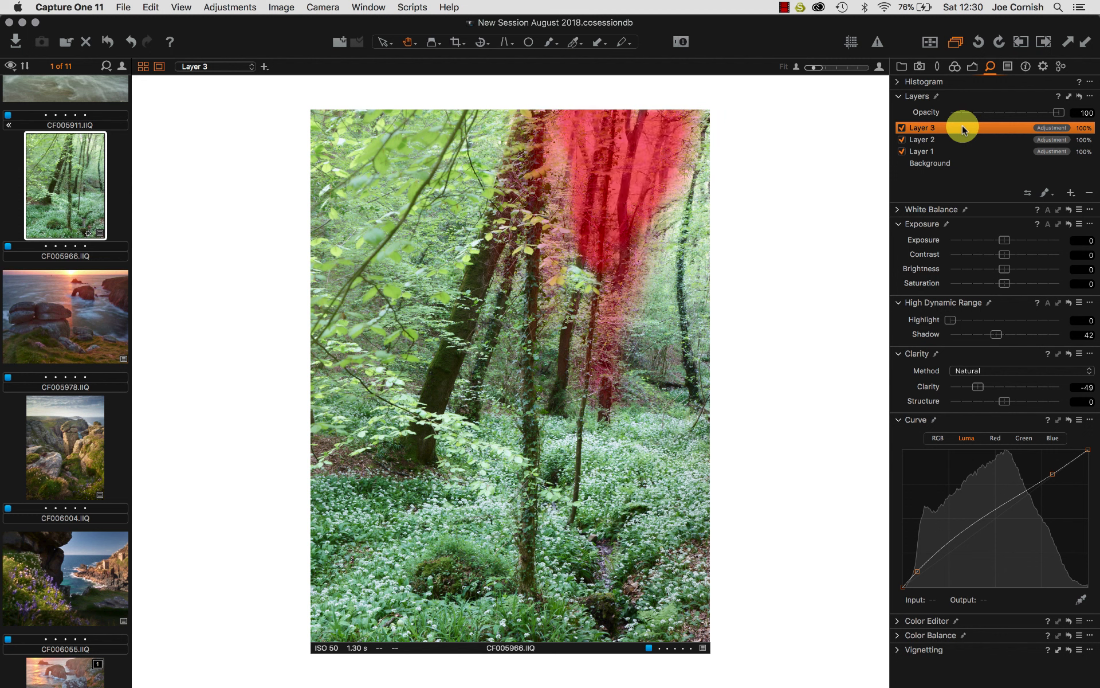
# - Hide the Layer 3 mask and open the Background layer's advanced Color Editor settings
pyautogui.press('m')
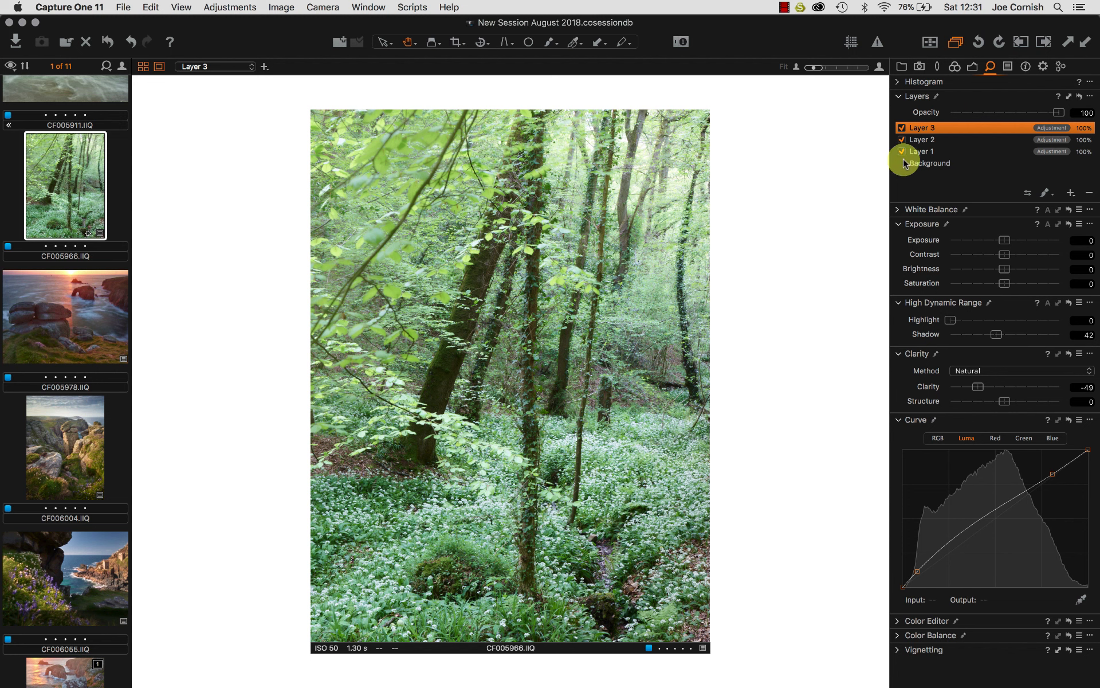
pyautogui.click(986, 162)
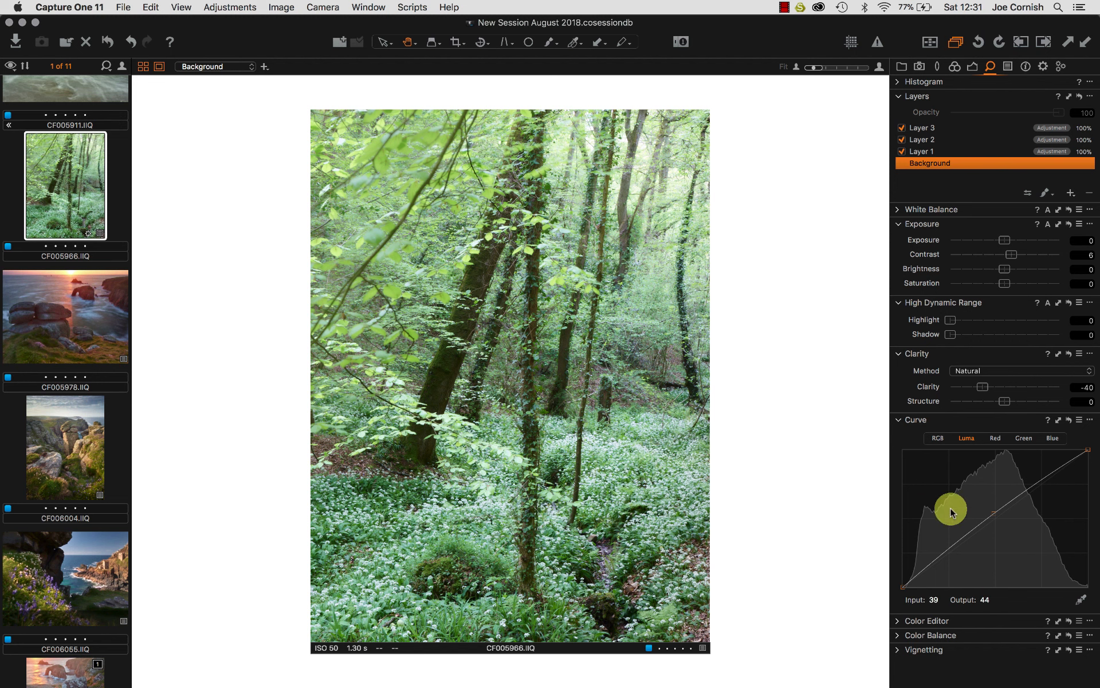
pyautogui.click(897, 621)
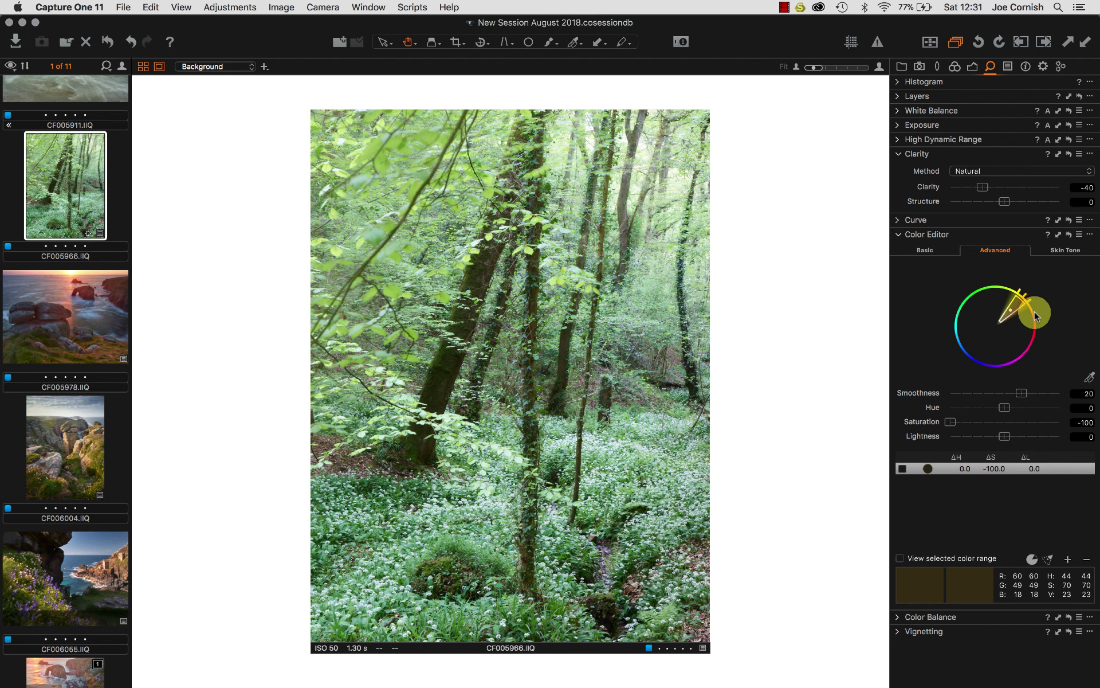
# - Enable the Background's brown color correction while viewing the trunk at 100%, then compare the full woodland with and without it, leaving it enabled
pyautogui.click(469, 288)
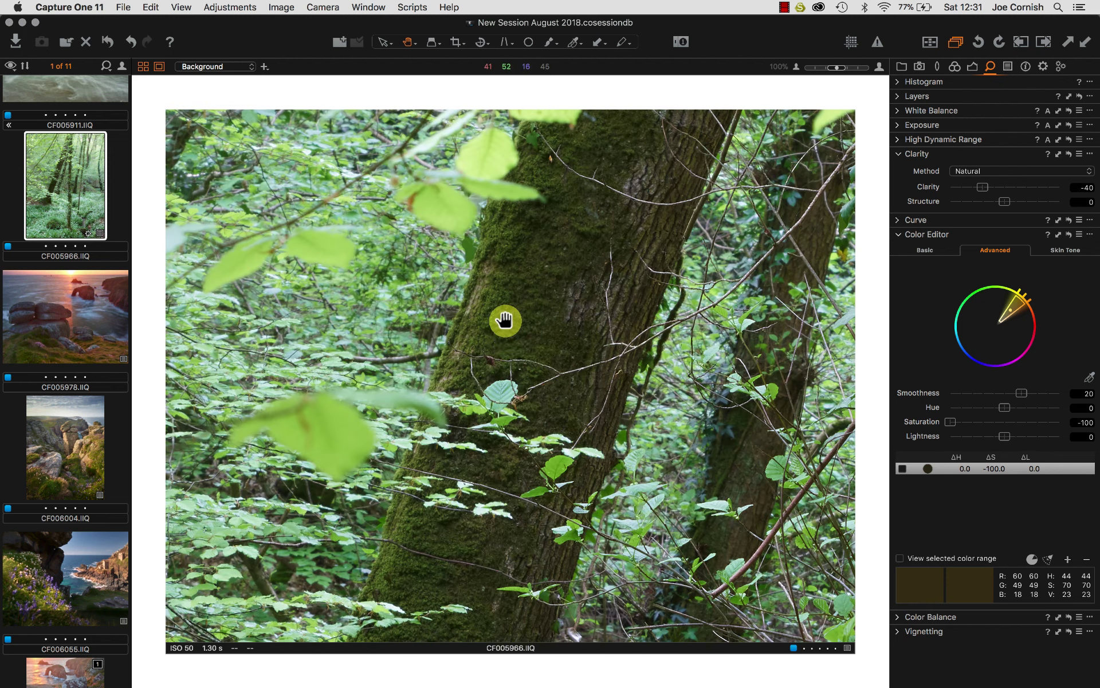
pyautogui.click(901, 470)
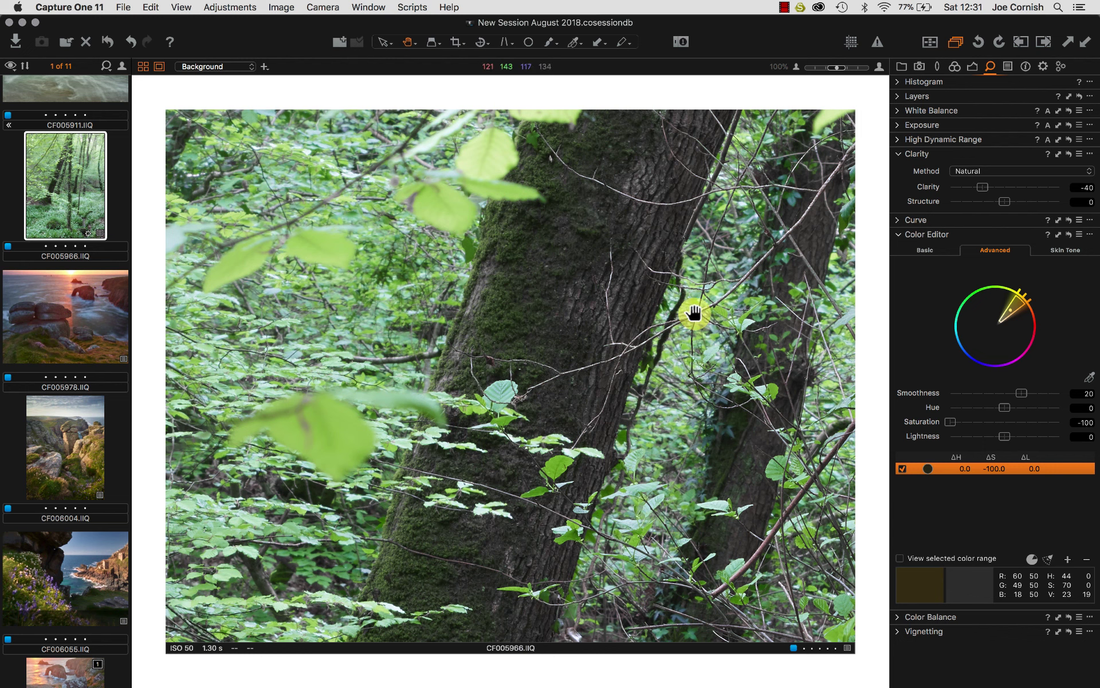
pyautogui.press('super+minus')
pyautogui.press('super+0')
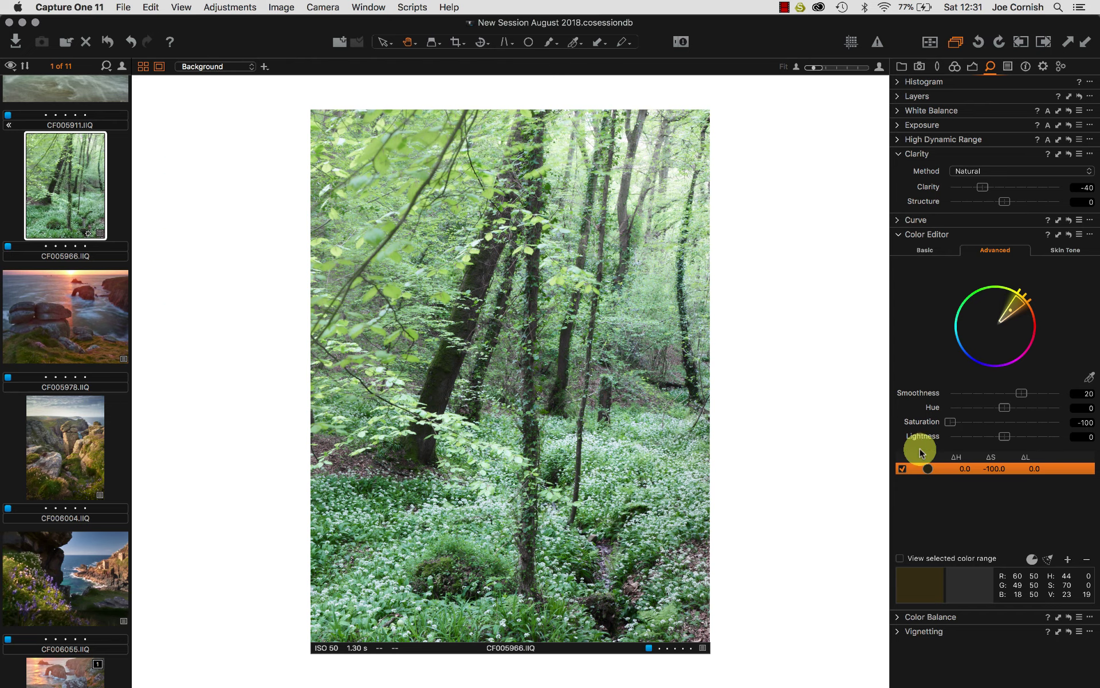
pyautogui.click(903, 468)
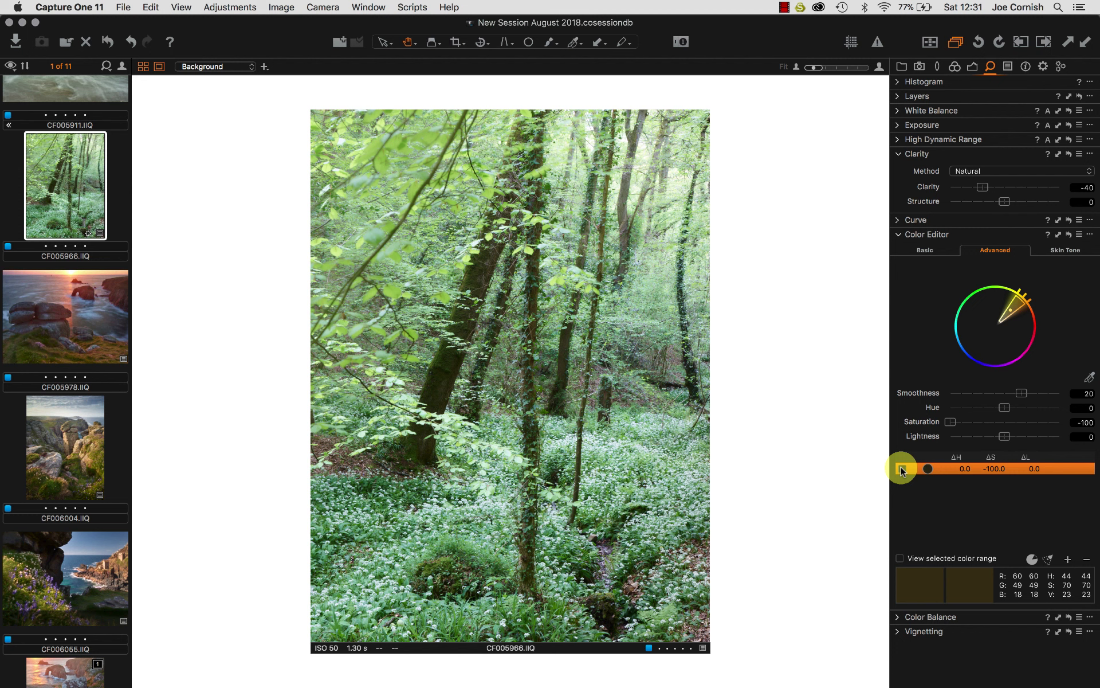
pyautogui.click(902, 470)
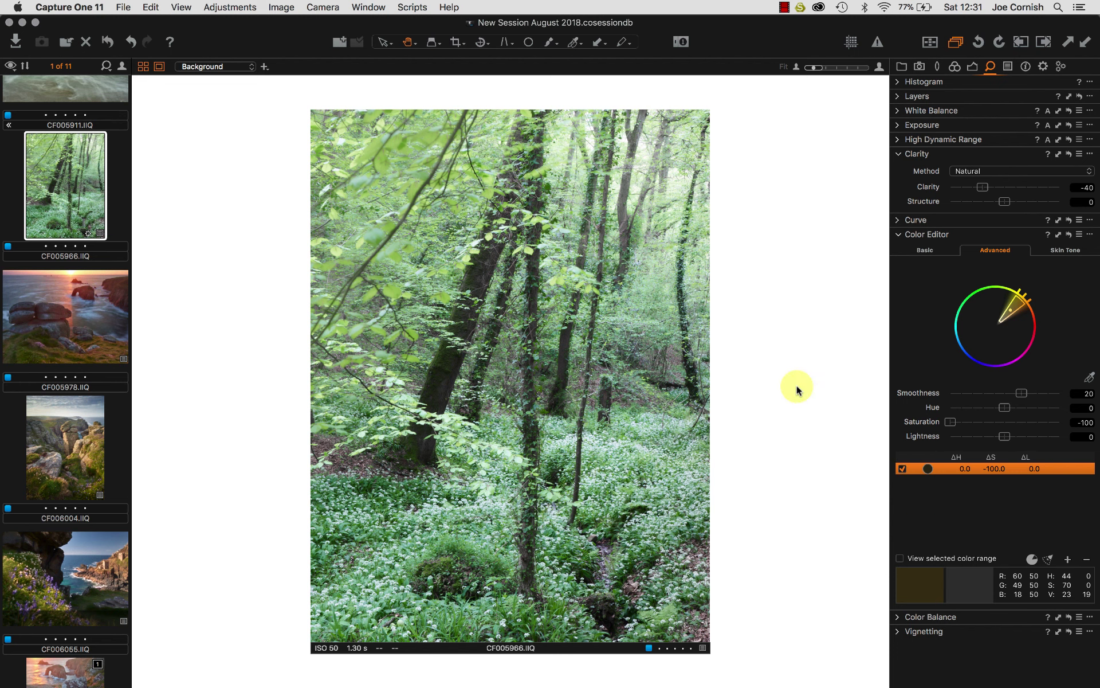
# - Set the brown color correction's Saturation to -48.8 while viewing the leaning trunk at 100%, and return to the full image
pyautogui.click(492, 255)
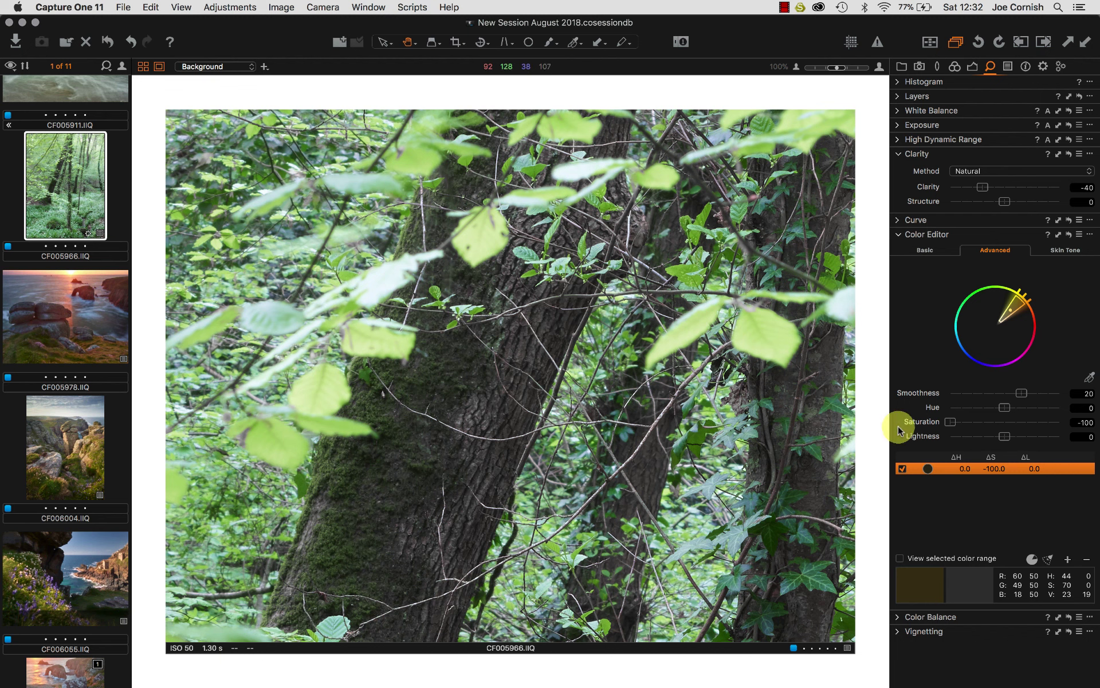
pyautogui.click(970, 422)
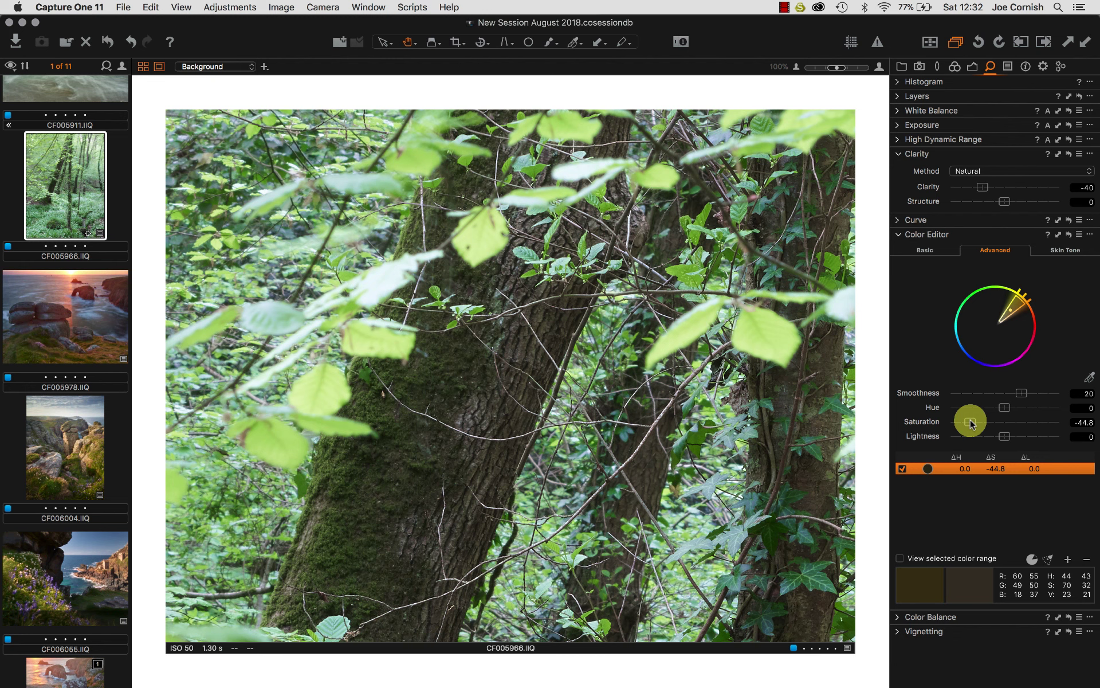
pyautogui.moveTo(972, 423); pyautogui.dragTo(969, 424)
pyautogui.click(497, 355)
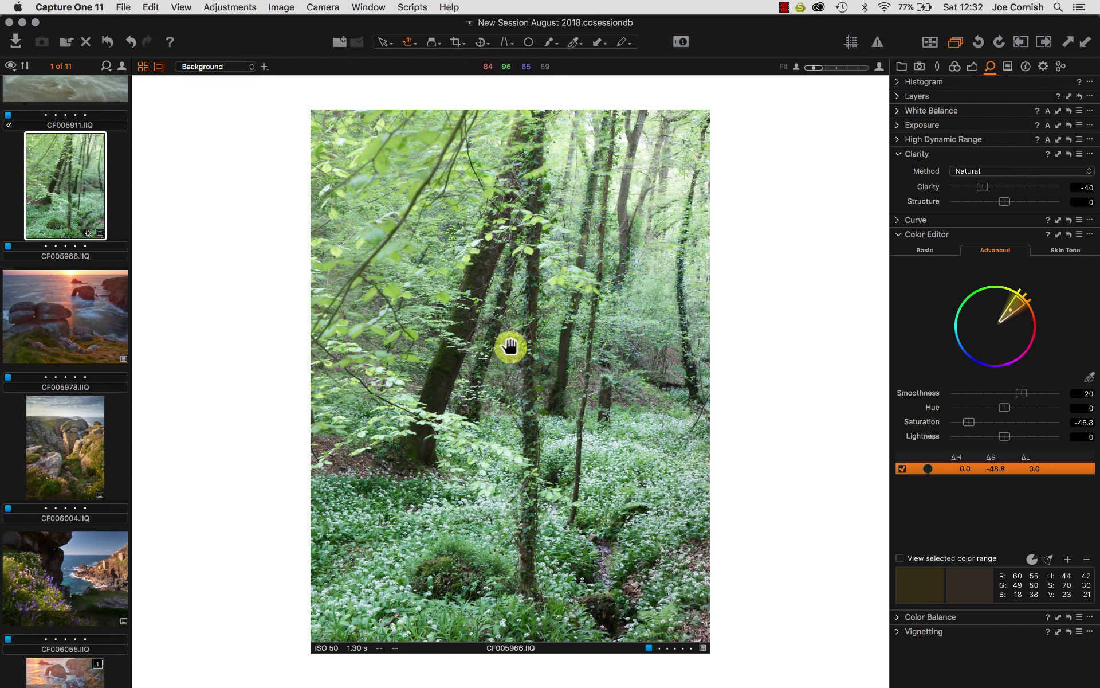
# - Open the sunset seascape CF005978 and examine the boulder's edge against the sunlit water at 100% before returning to the full image
pyautogui.click(88, 332)
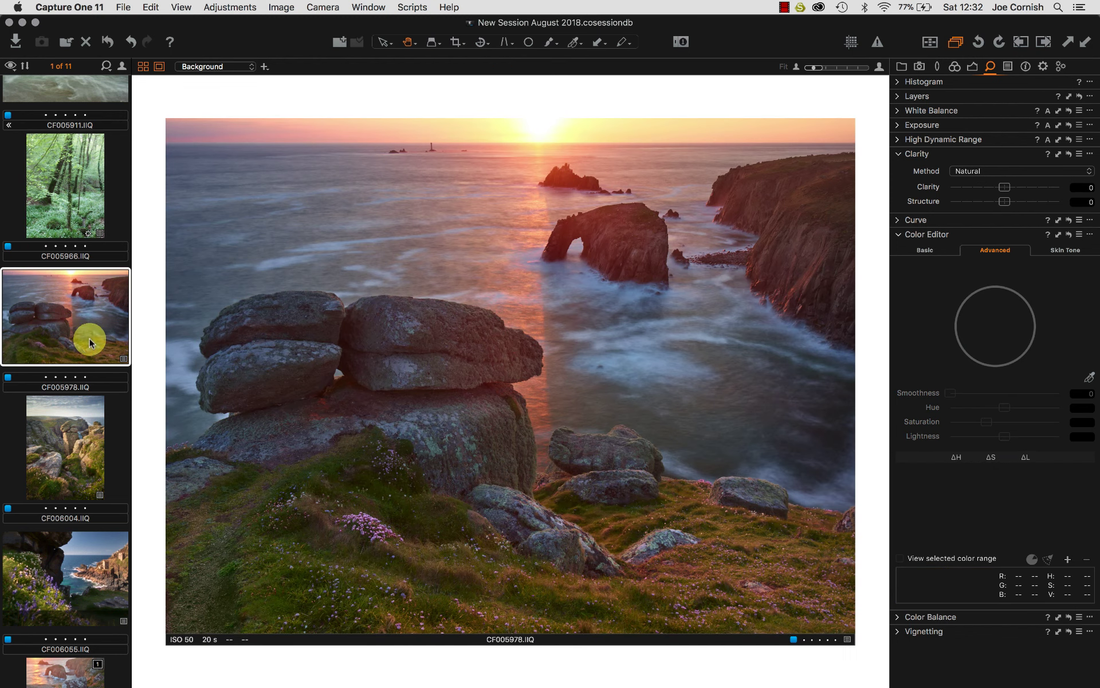
pyautogui.scroll(-5, 68, 417)
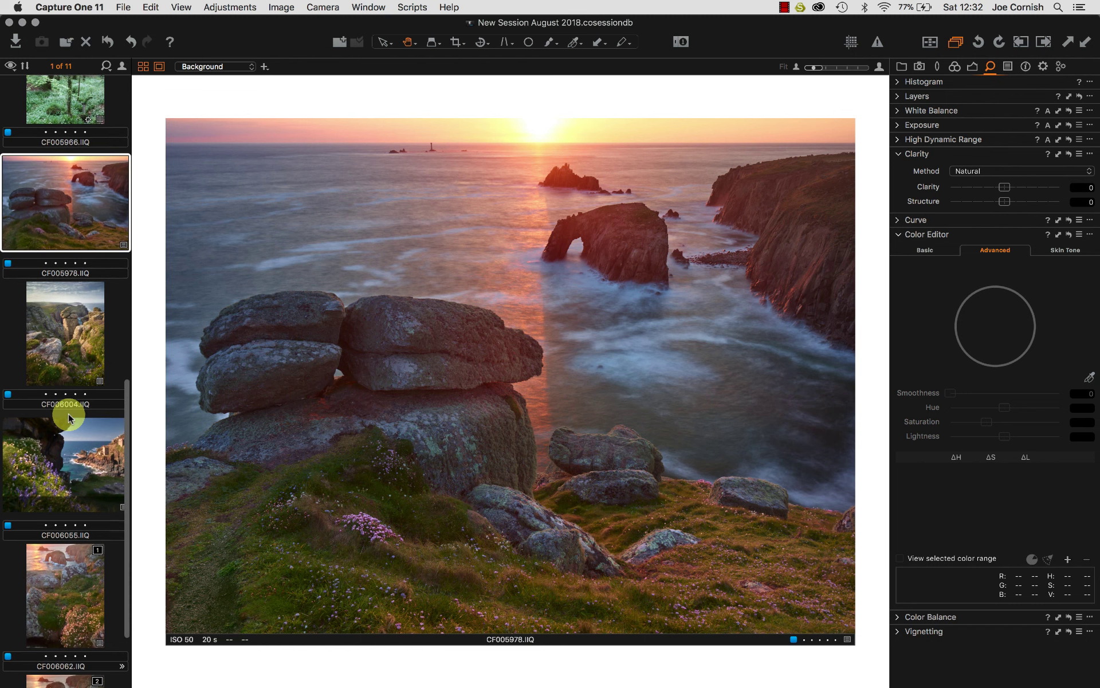
pyautogui.scroll(-2, 68, 417)
pyautogui.scroll(3, 68, 414)
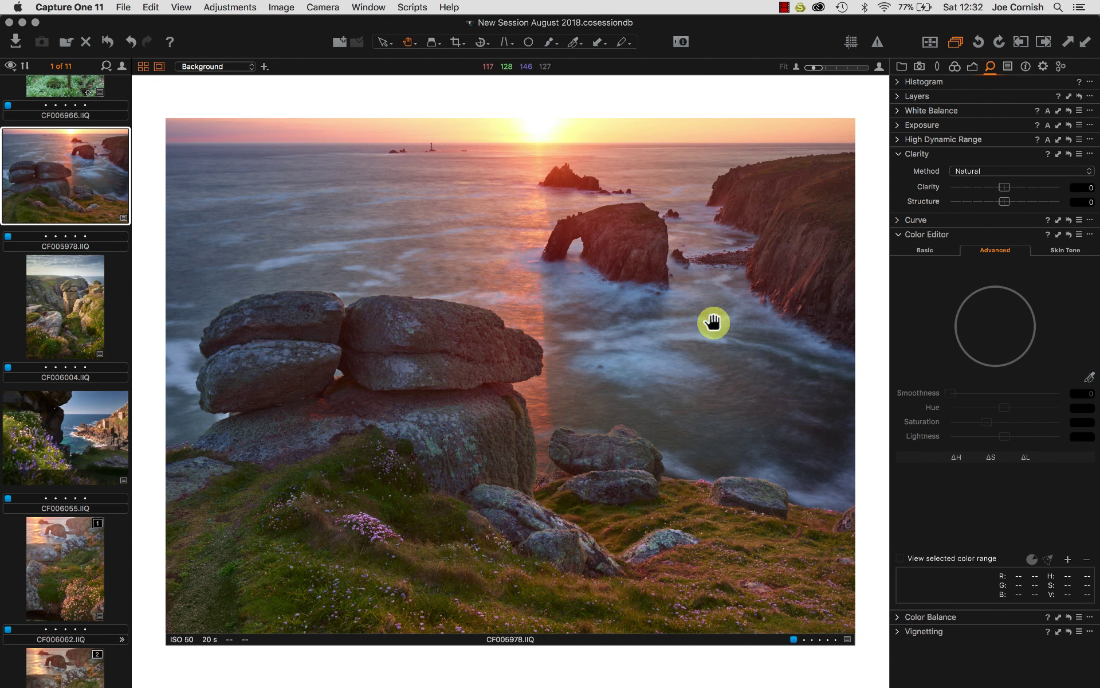
pyautogui.click(542, 353)
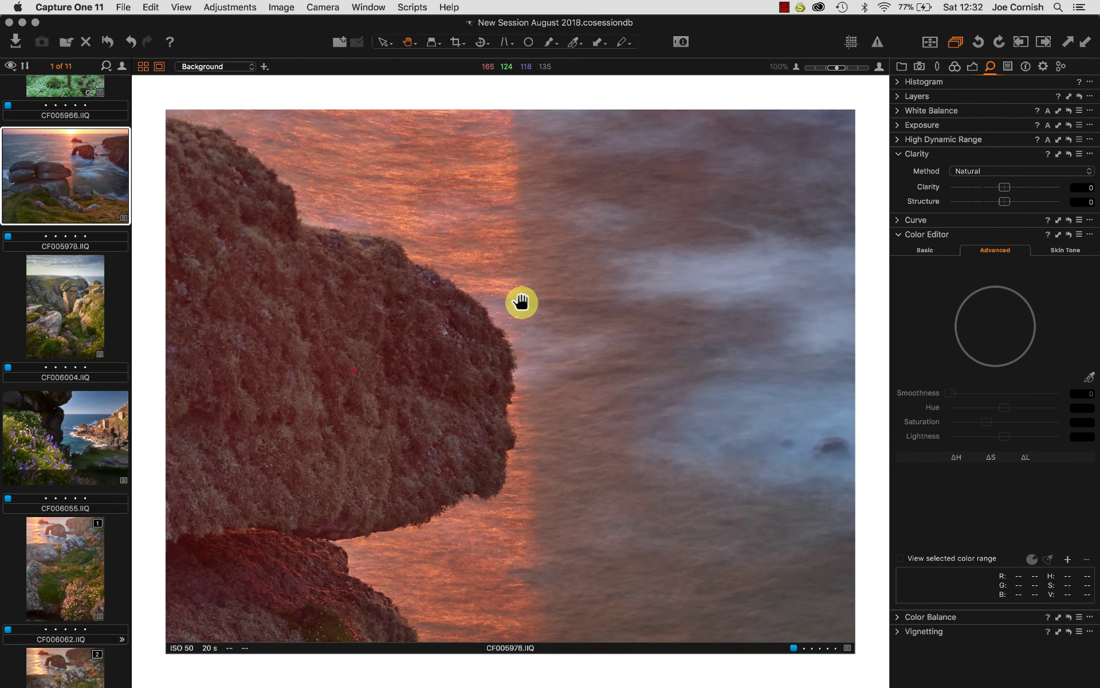
pyautogui.click(519, 383)
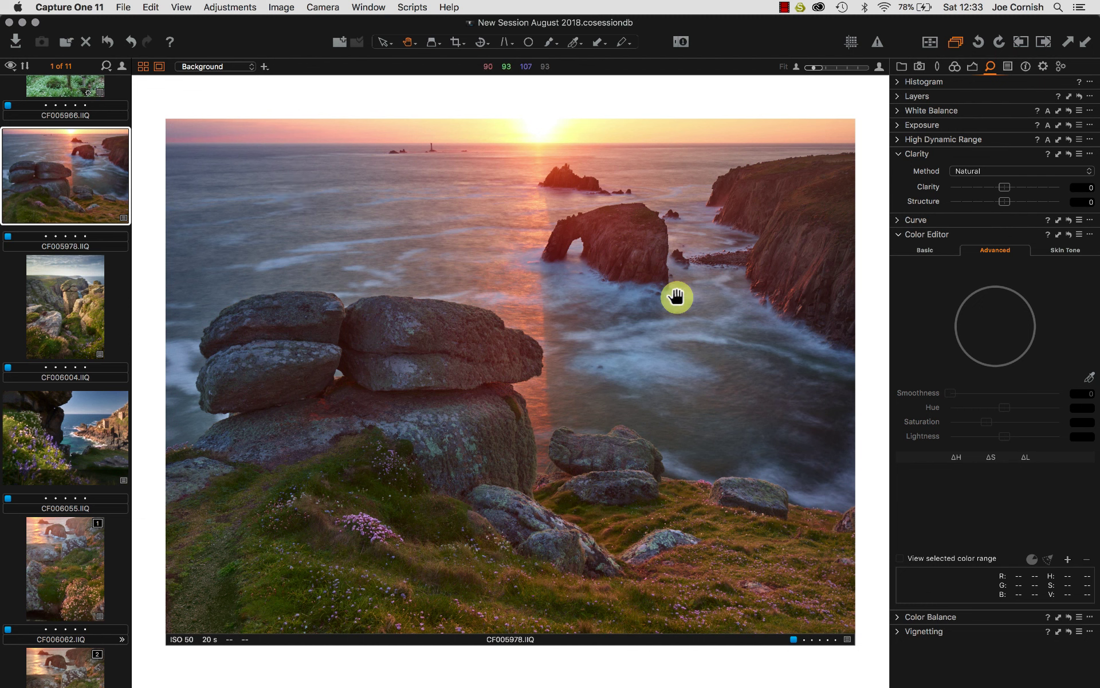
# - Examine the blurred water beyond the boulders in CF005978 at 100% and return to the full image
pyautogui.click(678, 334)
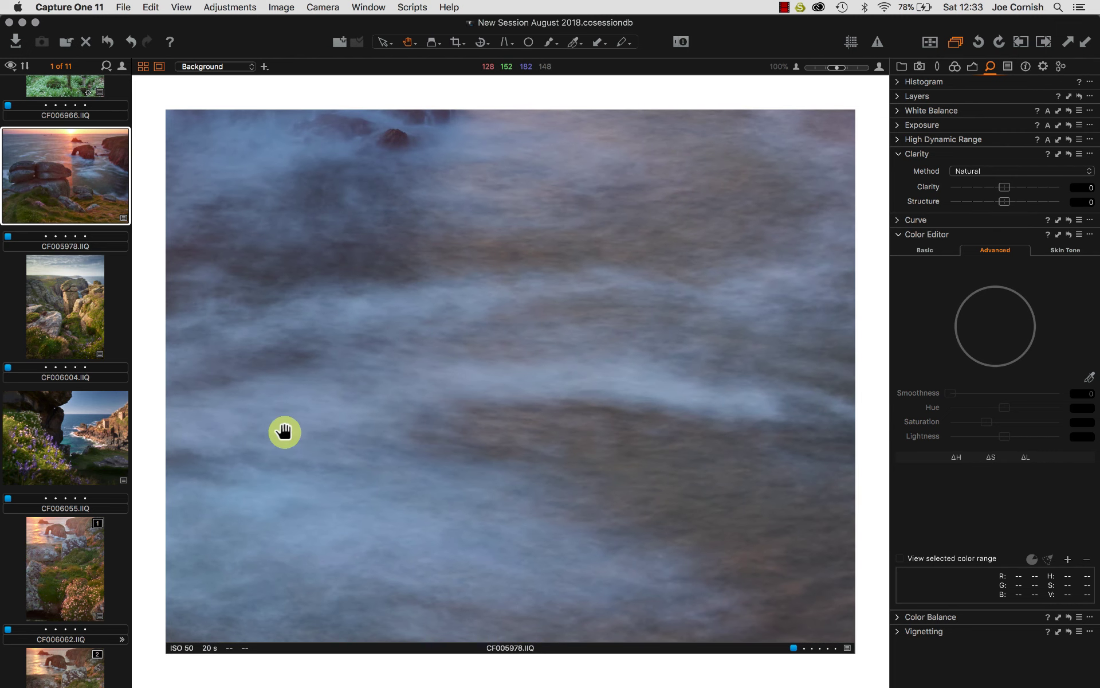
pyautogui.moveTo(285, 431); pyautogui.dragTo(622, 297)
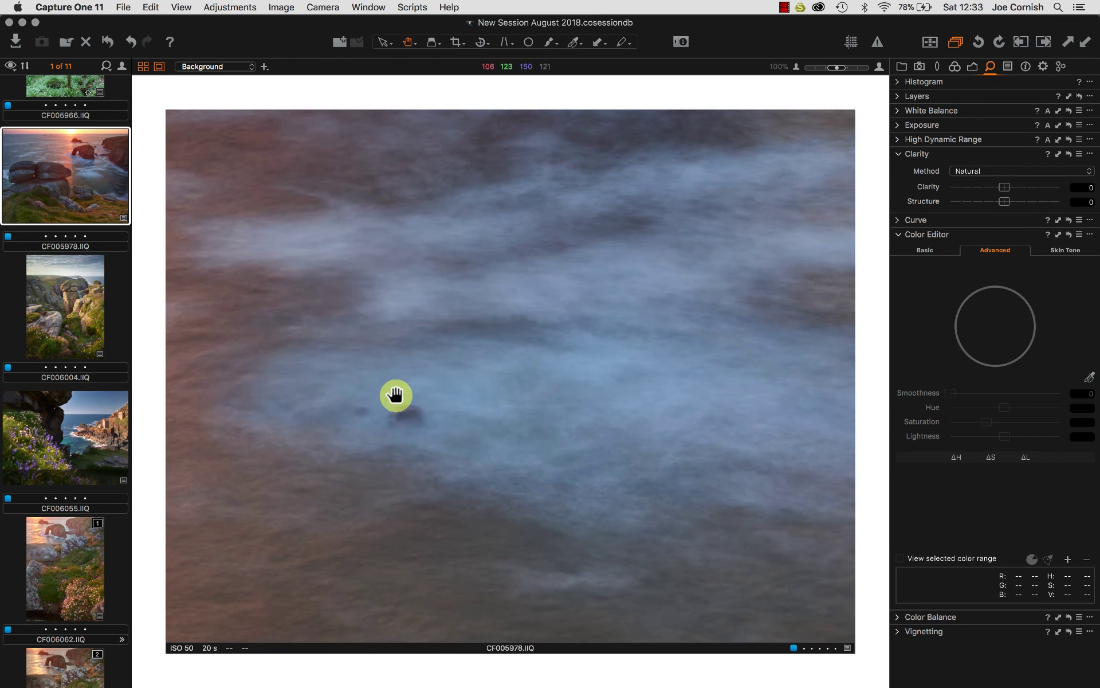
pyautogui.click(596, 393)
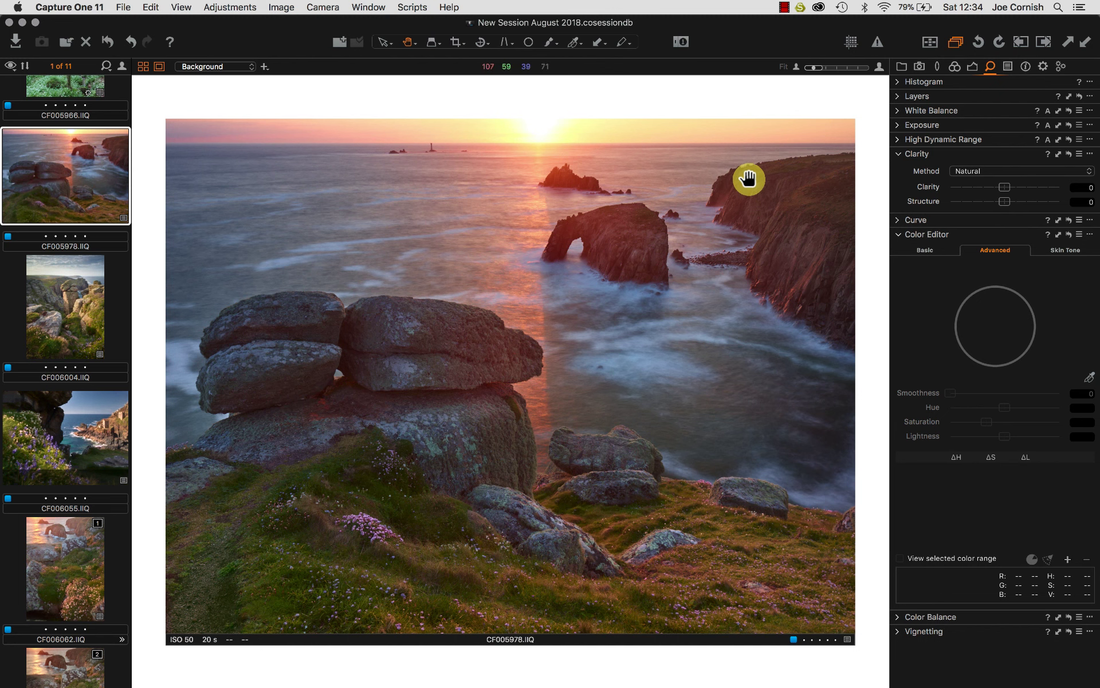
# - Open the coastal photo CF006004 and filter the 2019_04_29_Cornwall folder to images with no rating instead of the Blue tag
pyautogui.click(67, 305)
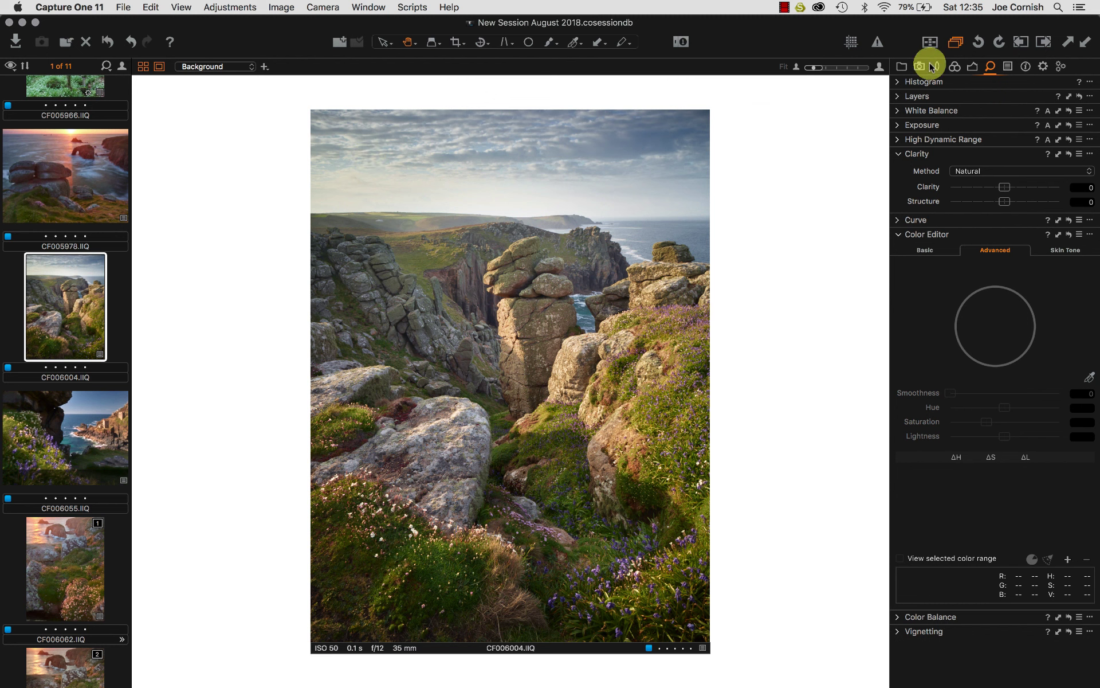
pyautogui.click(904, 69)
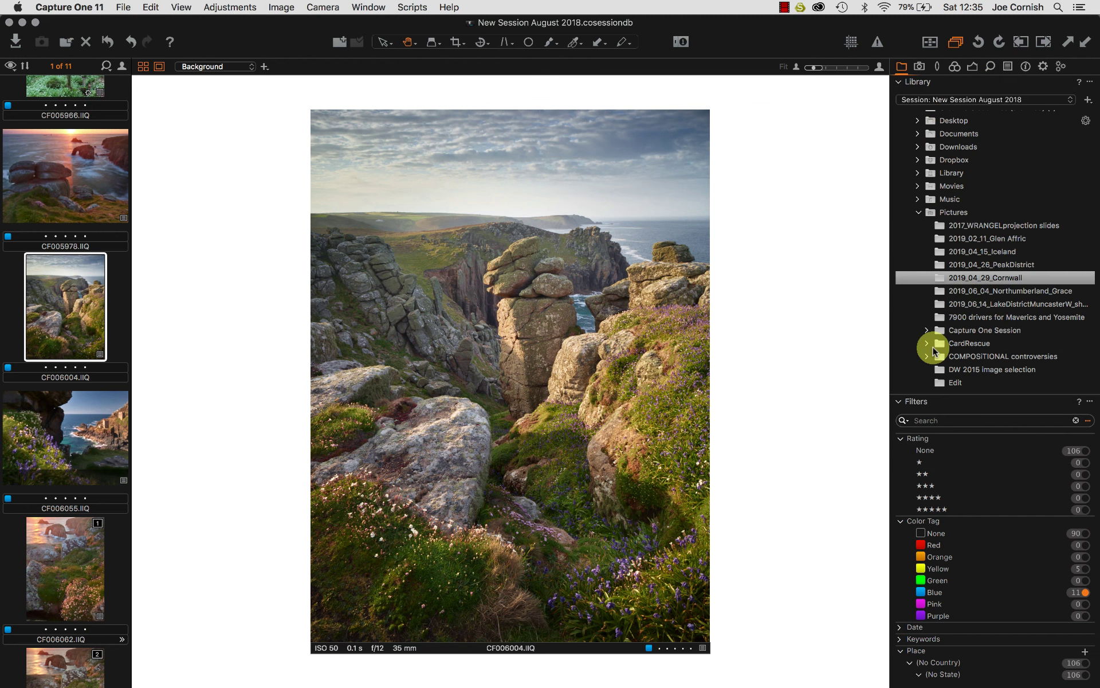
pyautogui.click(1085, 451)
# - Find CF006035 among the Cornwall thumbnails and change its color tag to Blue
pyautogui.scroll(-5, 80, 526)
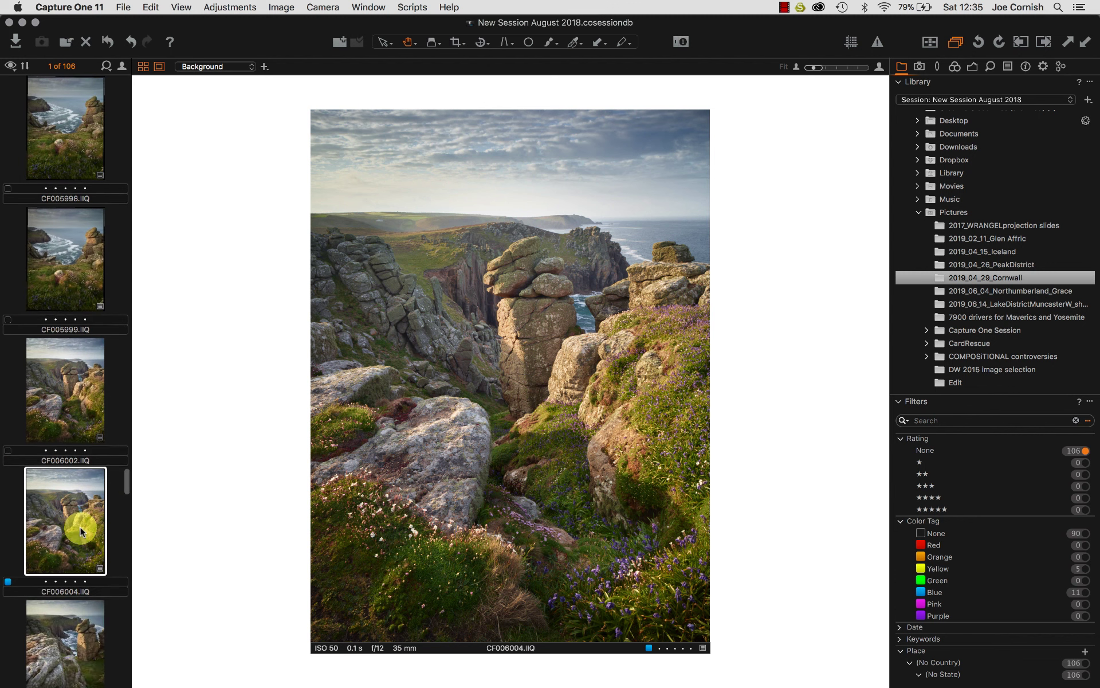
pyautogui.scroll(-10, 81, 526)
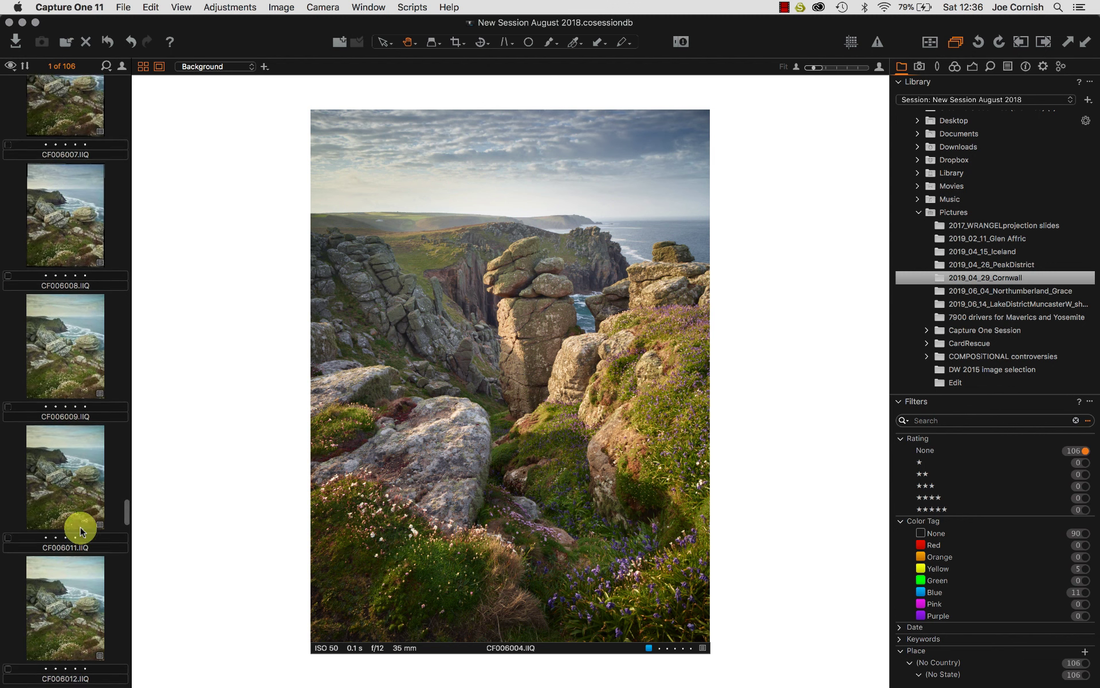
pyautogui.scroll(-10, 80, 526)
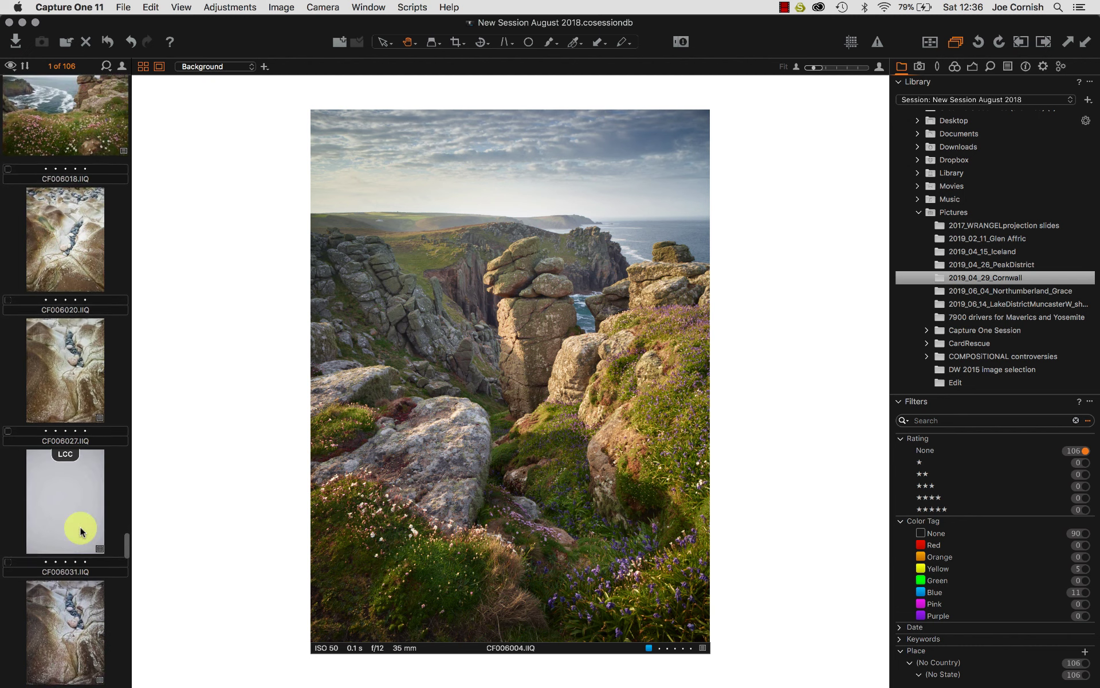
pyautogui.scroll(-10, 81, 532)
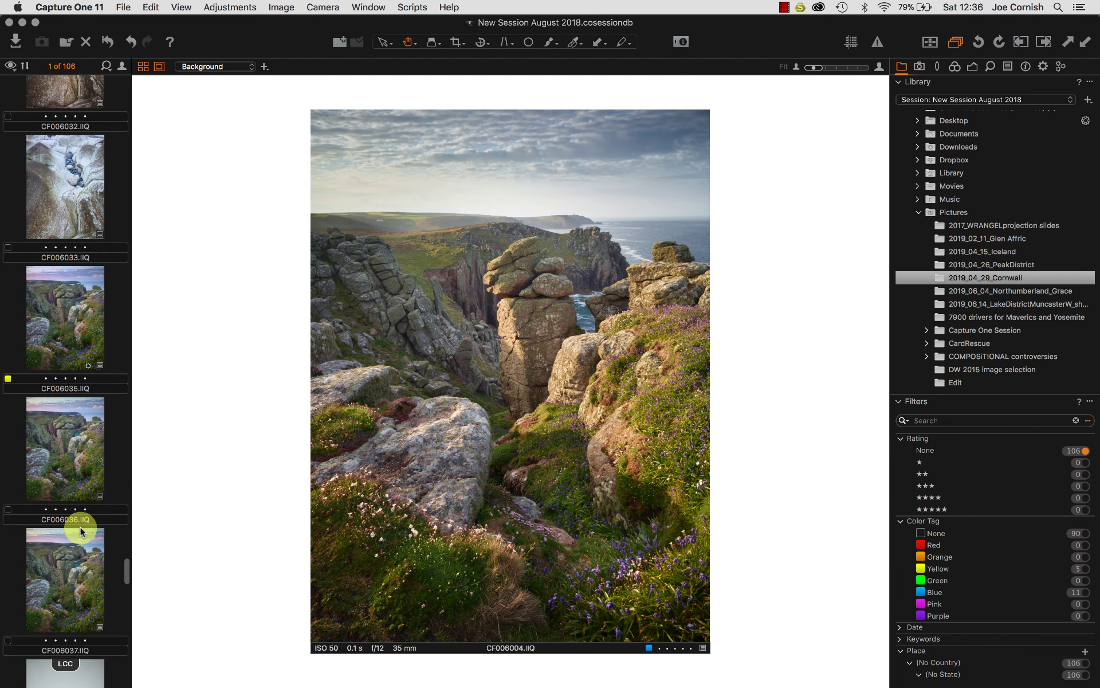
pyautogui.click(8, 378)
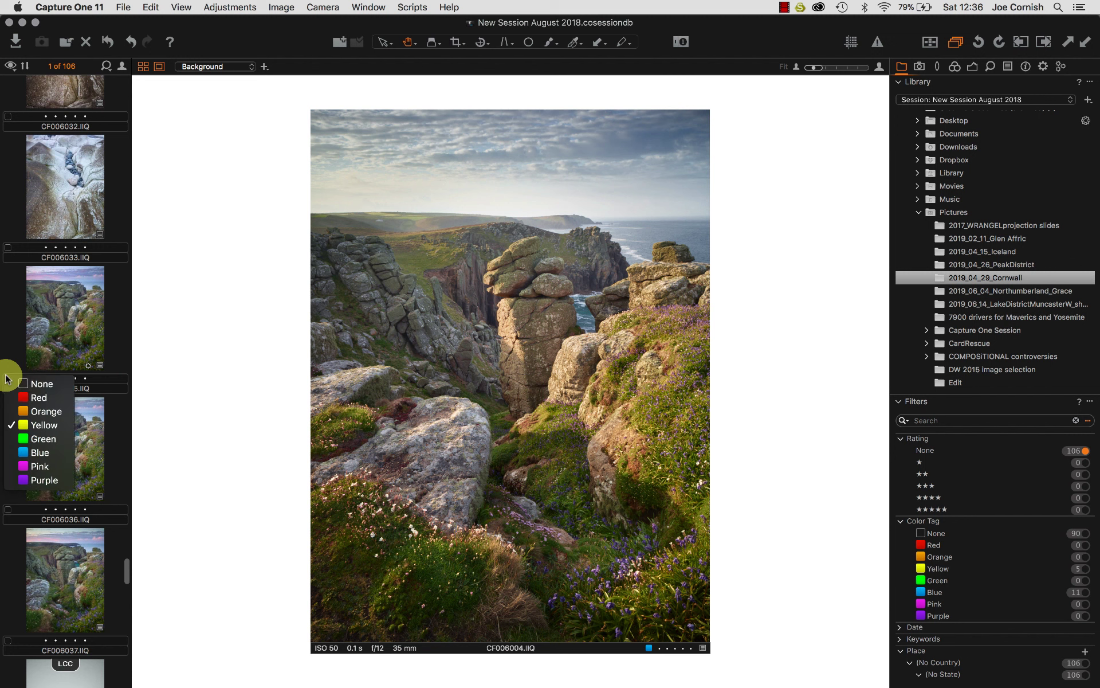
pyautogui.click(21, 452)
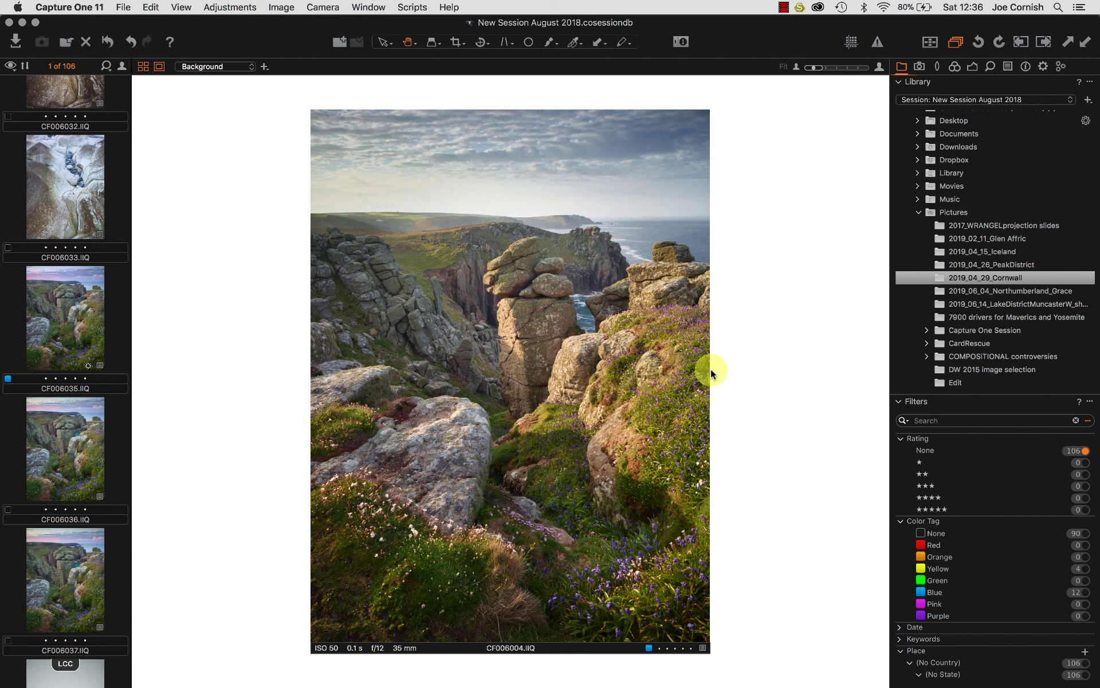
# - Filter the folder to Blue-tagged images and compare CF006004 and CF006035 side by side with the thumbnail browser hidden
pyautogui.click(1085, 593)
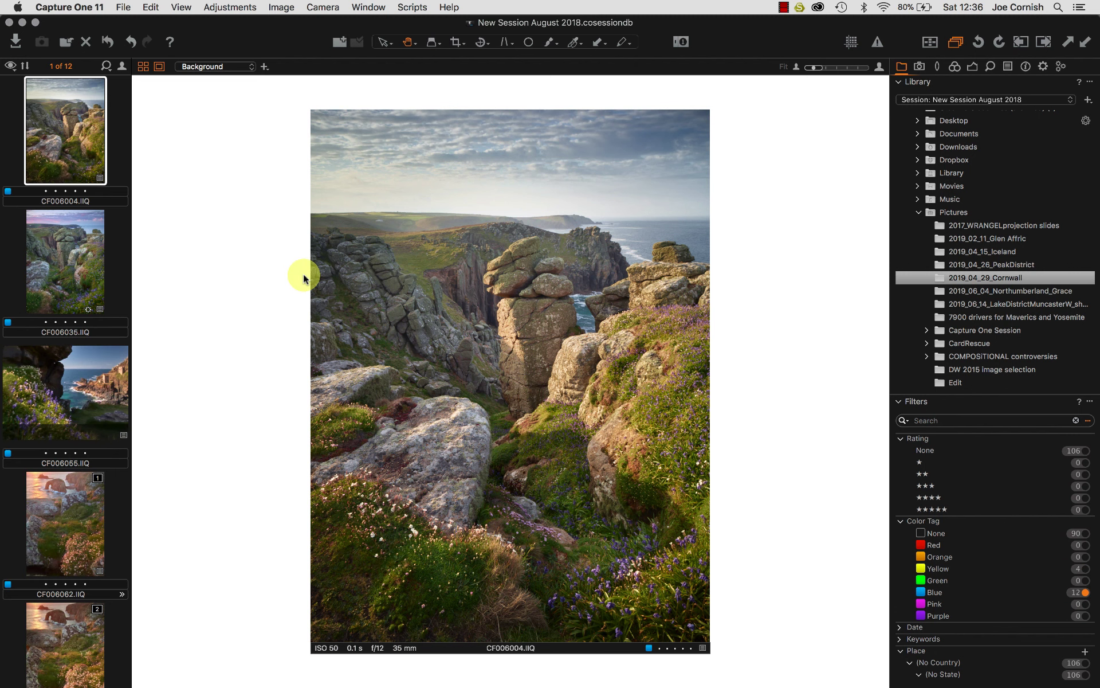
pyautogui.keyDown('super'); pyautogui.click(57, 278); pyautogui.keyUp('super')
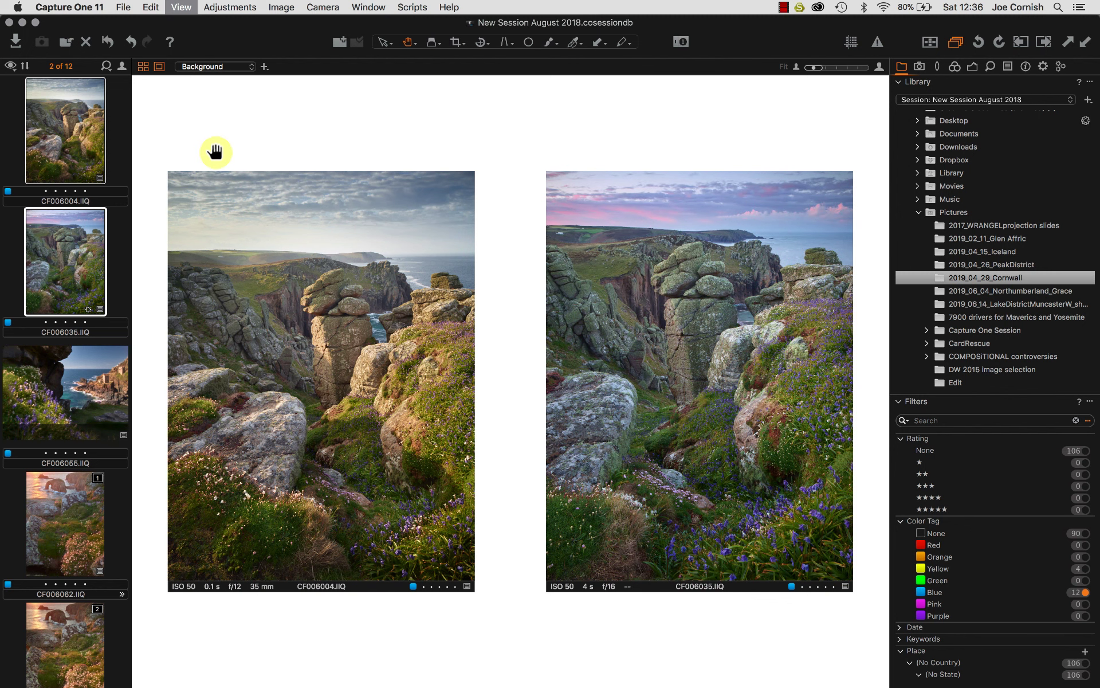
pyautogui.press('super+b')
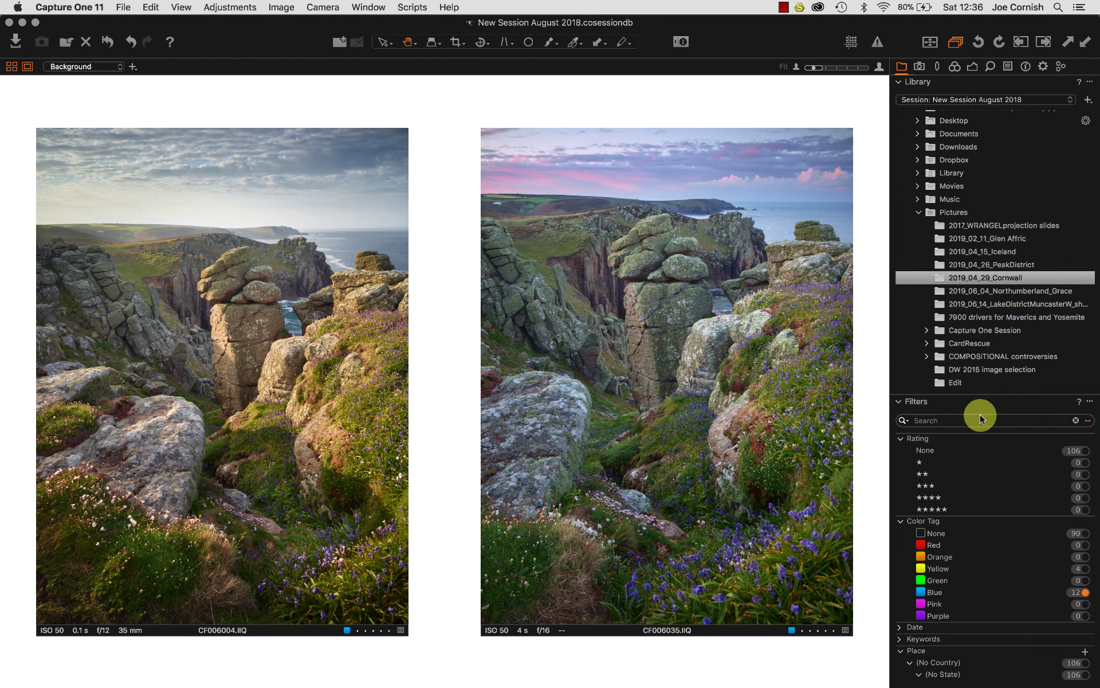
# - Filter the folder to images with no rating again, restore the thumbnail browser, and open the coastal photo CF005999
pyautogui.click(1084, 457)
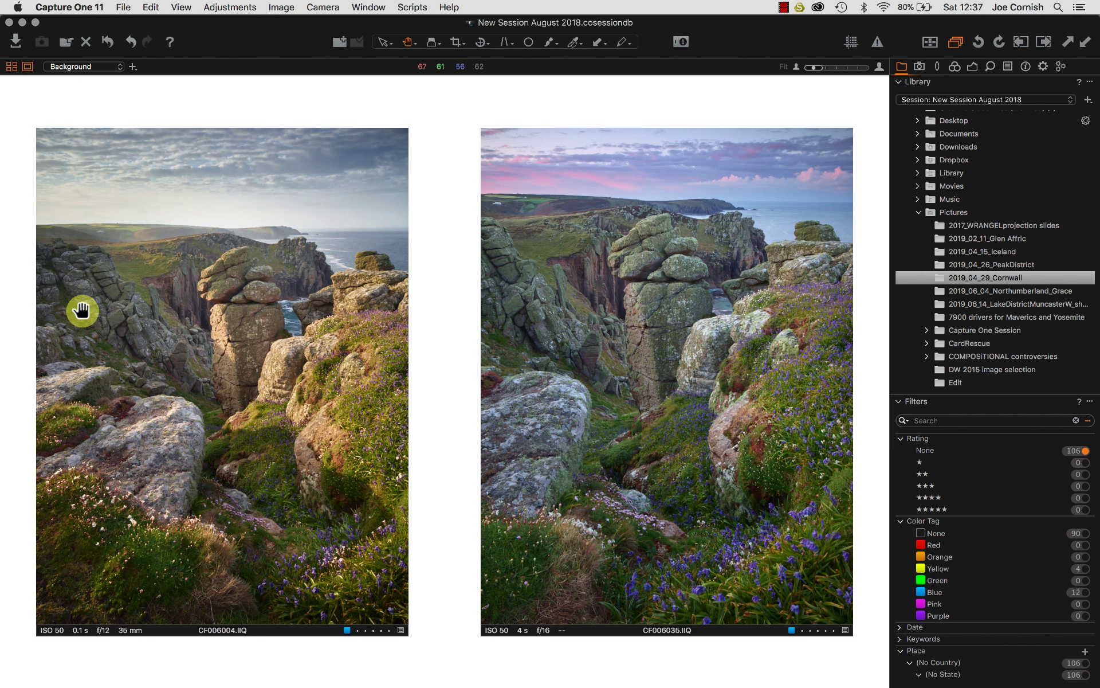
pyautogui.press('super+b')
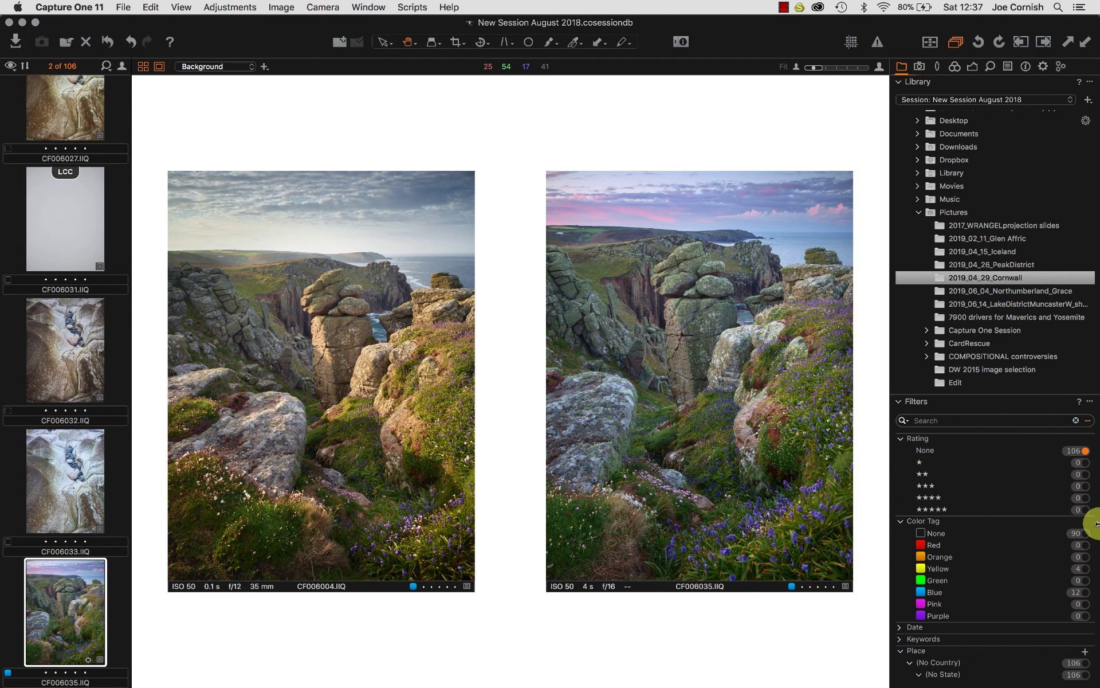
pyautogui.scroll(10, 64, 243)
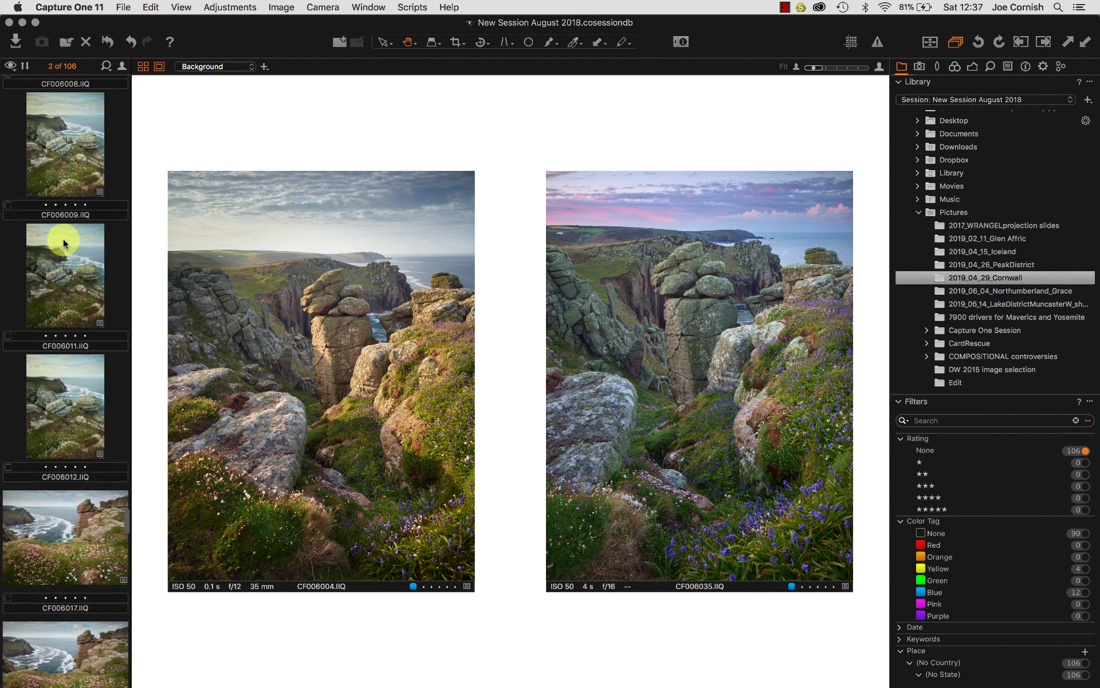
pyautogui.scroll(5, 64, 243)
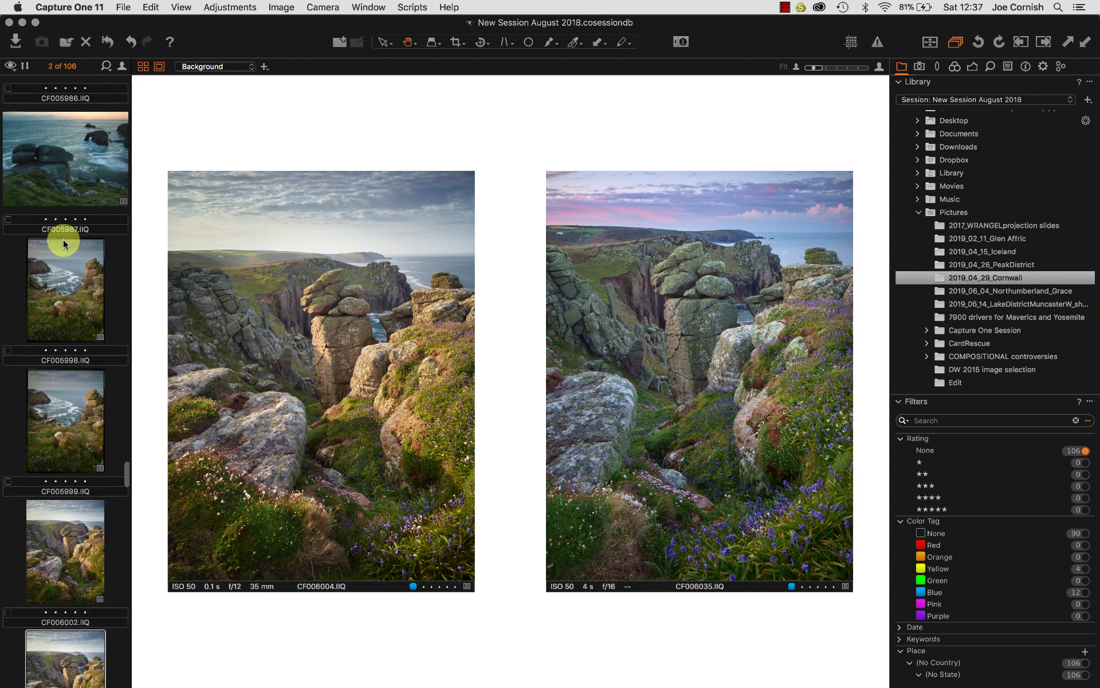
pyautogui.click(81, 407)
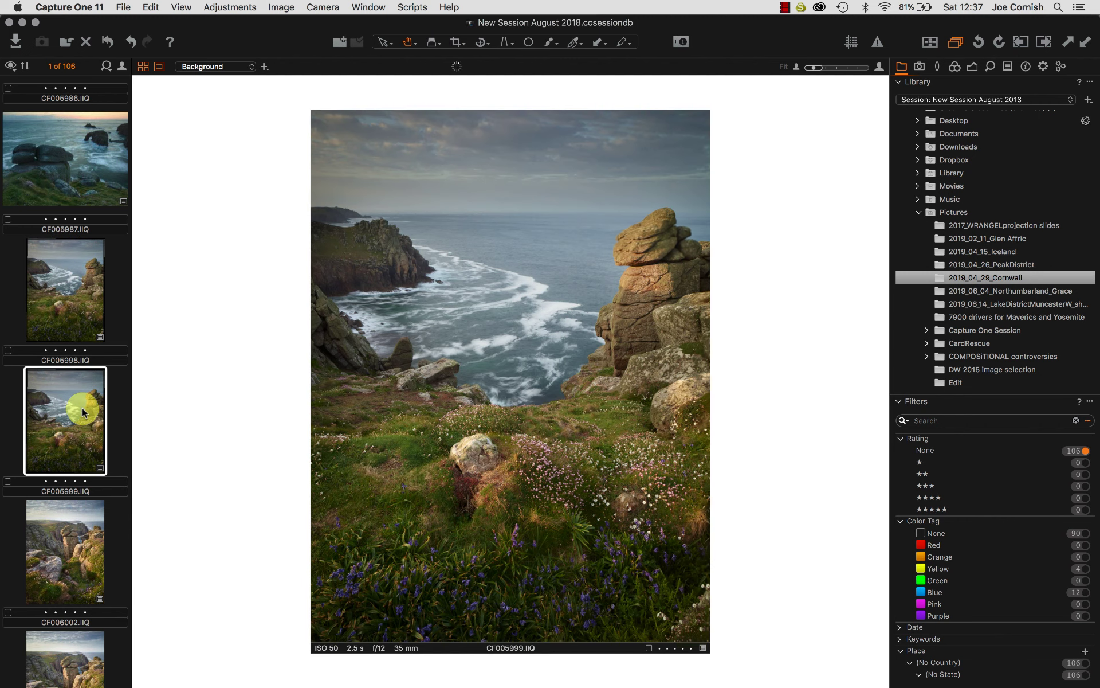
# - Browse the unrated Cornwall photos, viewing CF006002, CF005998 and the wider flower-covered headland shot CF006017
pyautogui.scroll(-2, 52, 375)
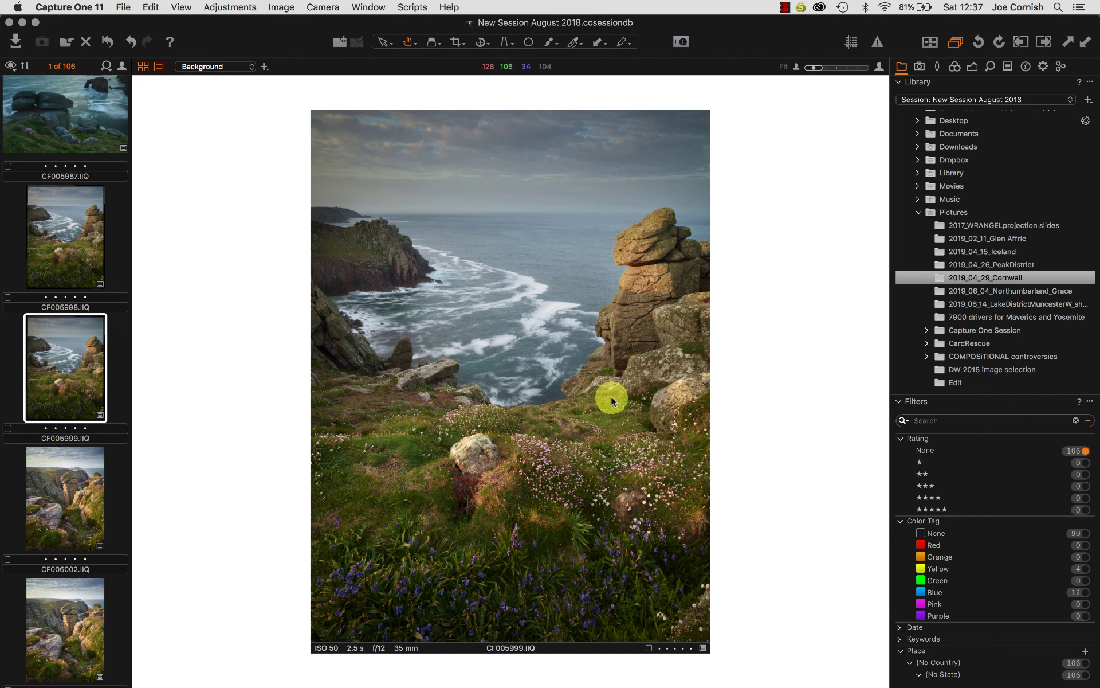
pyautogui.click(78, 487)
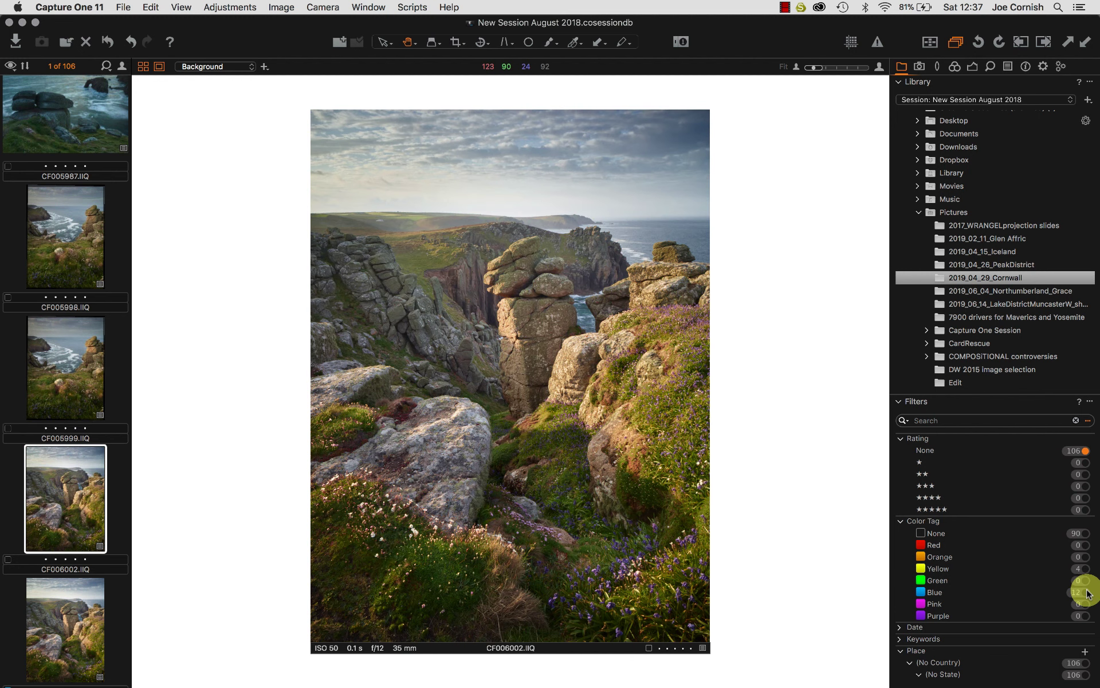
pyautogui.click(59, 212)
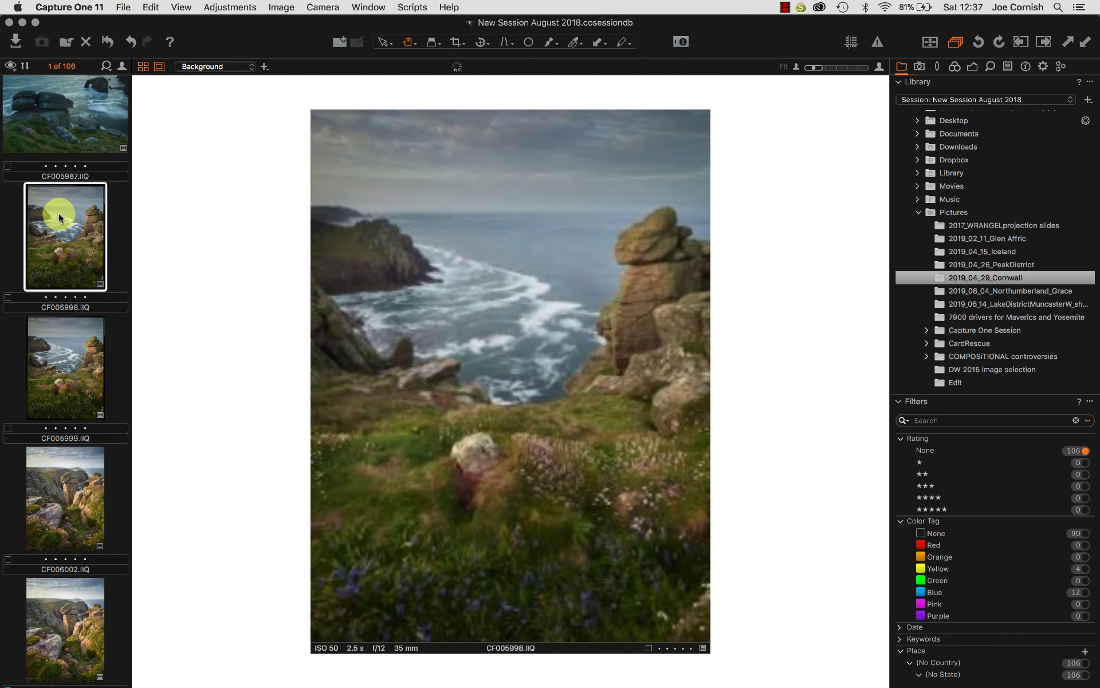
pyautogui.scroll(-5, 58, 212)
pyautogui.scroll(-15, 58, 212)
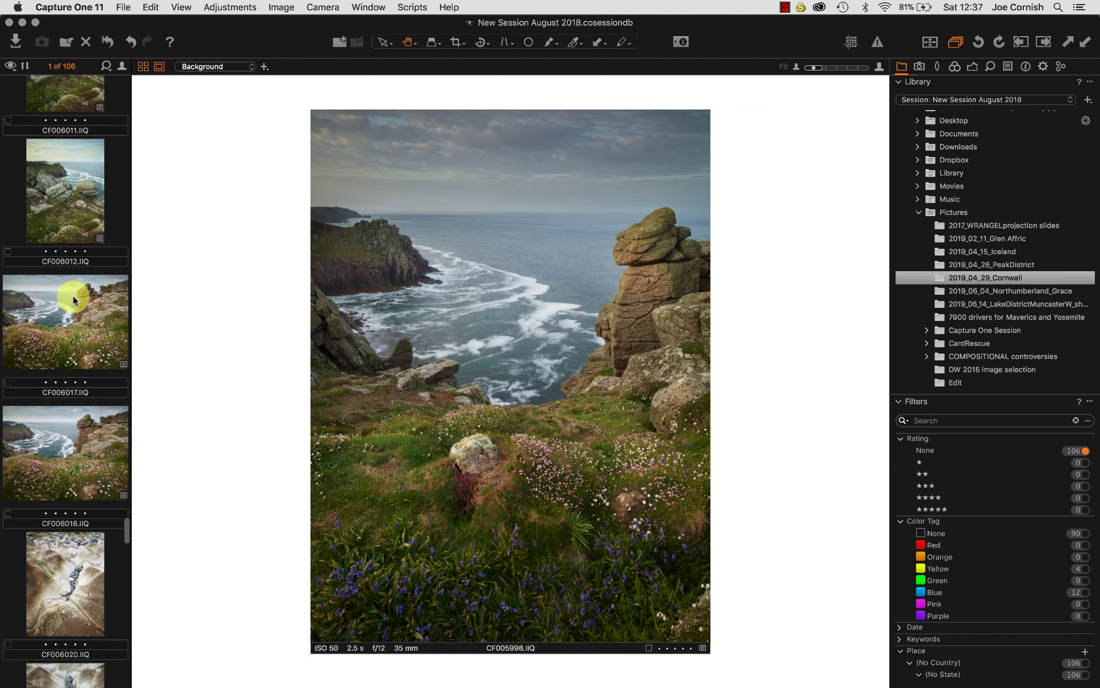
pyautogui.click(64, 338)
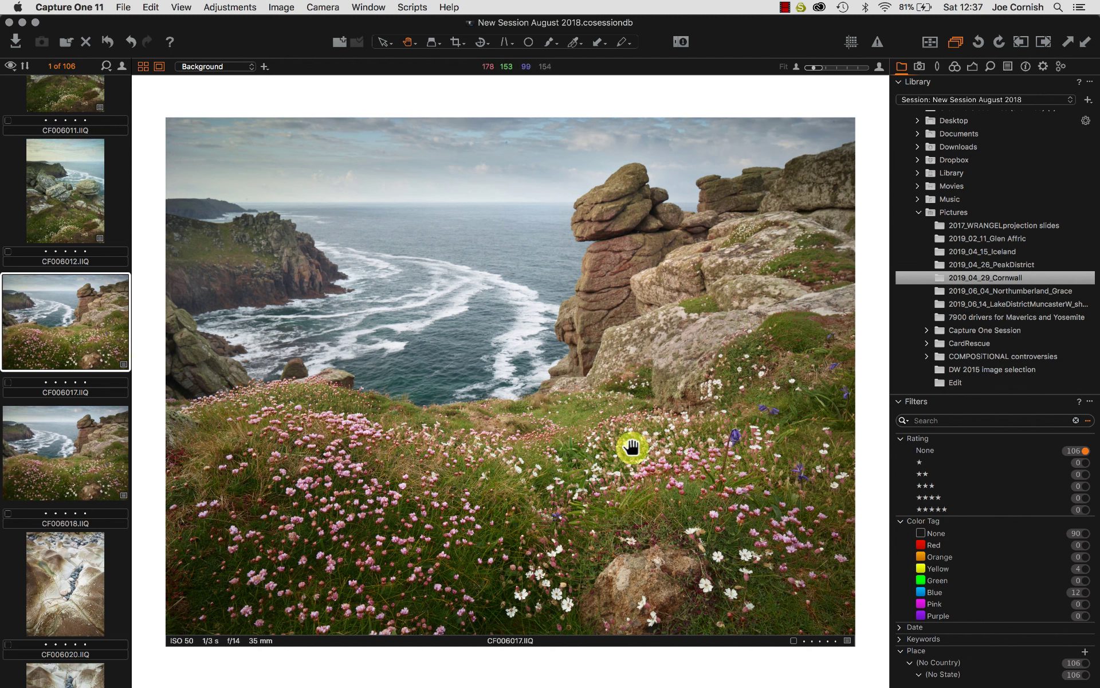
# - Filter the folder to Blue-tagged images and compare CF006035 and CF006004 side by side
pyautogui.click(1085, 594)
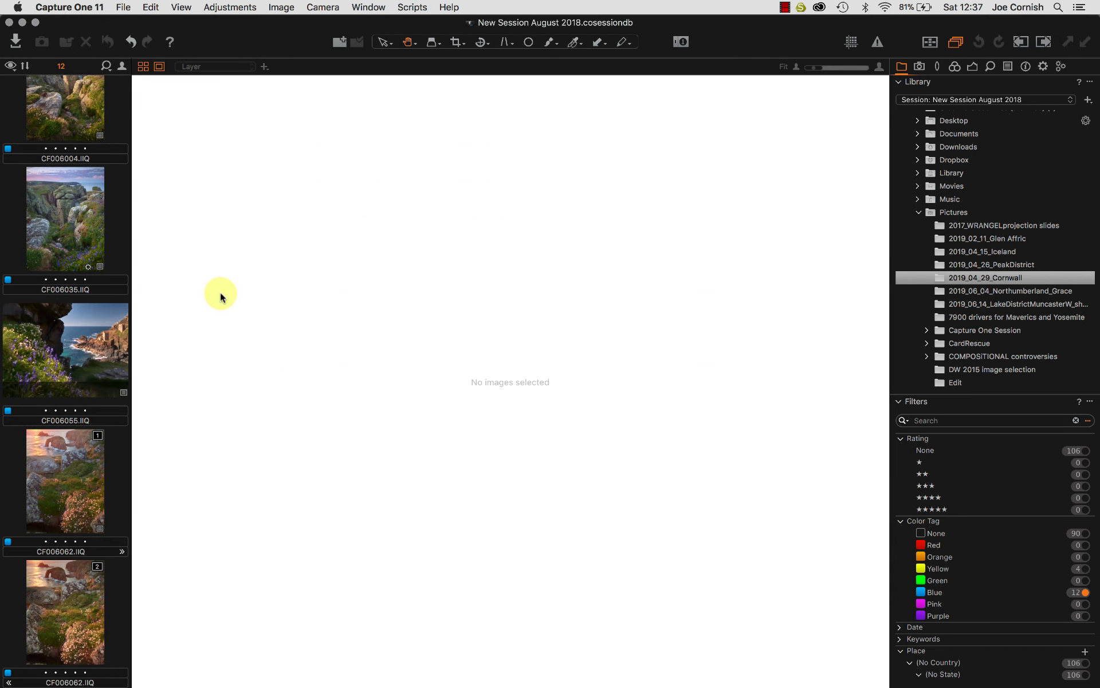
pyautogui.click(91, 228)
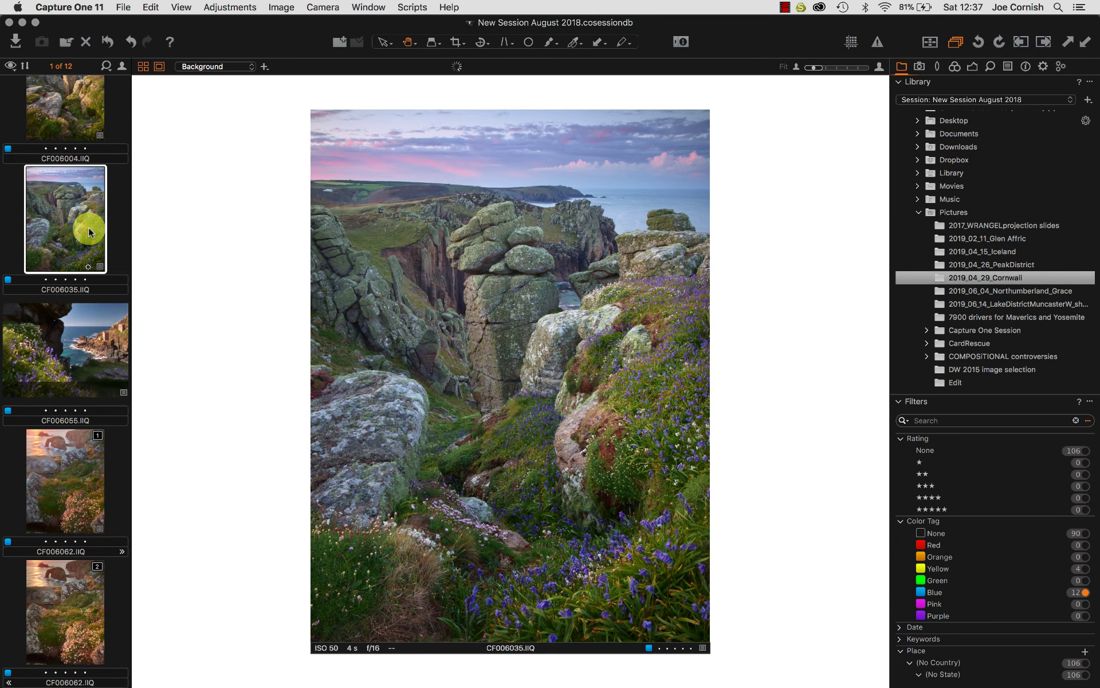
pyautogui.keyDown('super'); pyautogui.click(49, 114); pyautogui.keyUp('super')
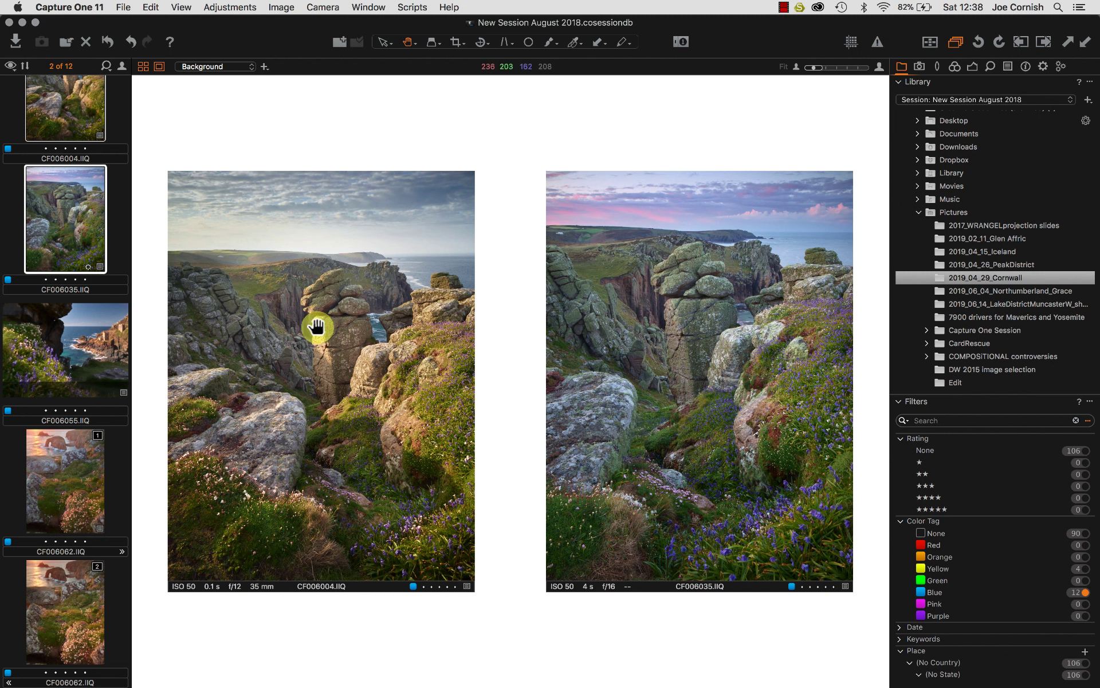
# - Display CF006004 on its own and examine the foreground bluebells, thrift and rocks and the upper flower slope at 100%
pyautogui.click(143, 66)
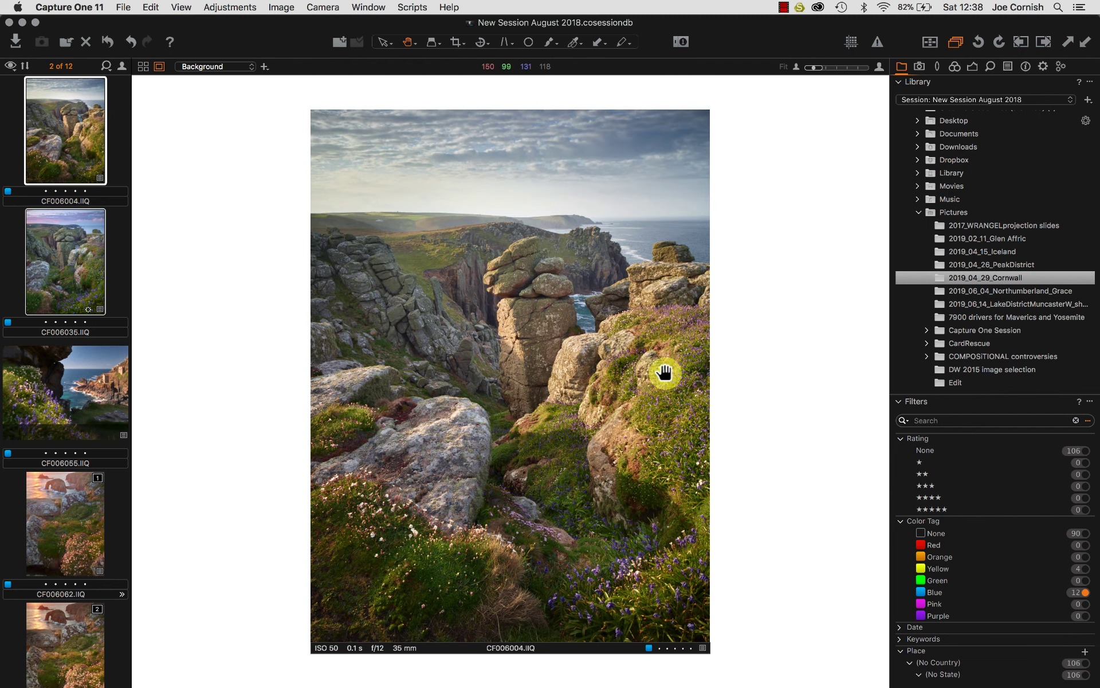
pyautogui.click(664, 372)
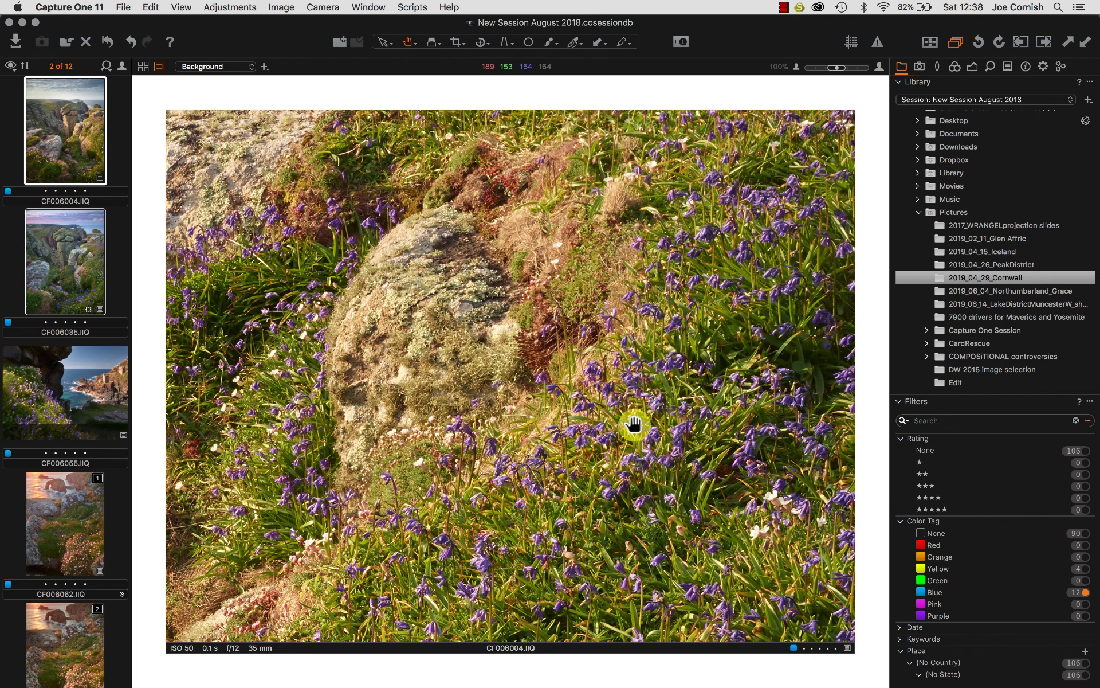
pyautogui.click(633, 424)
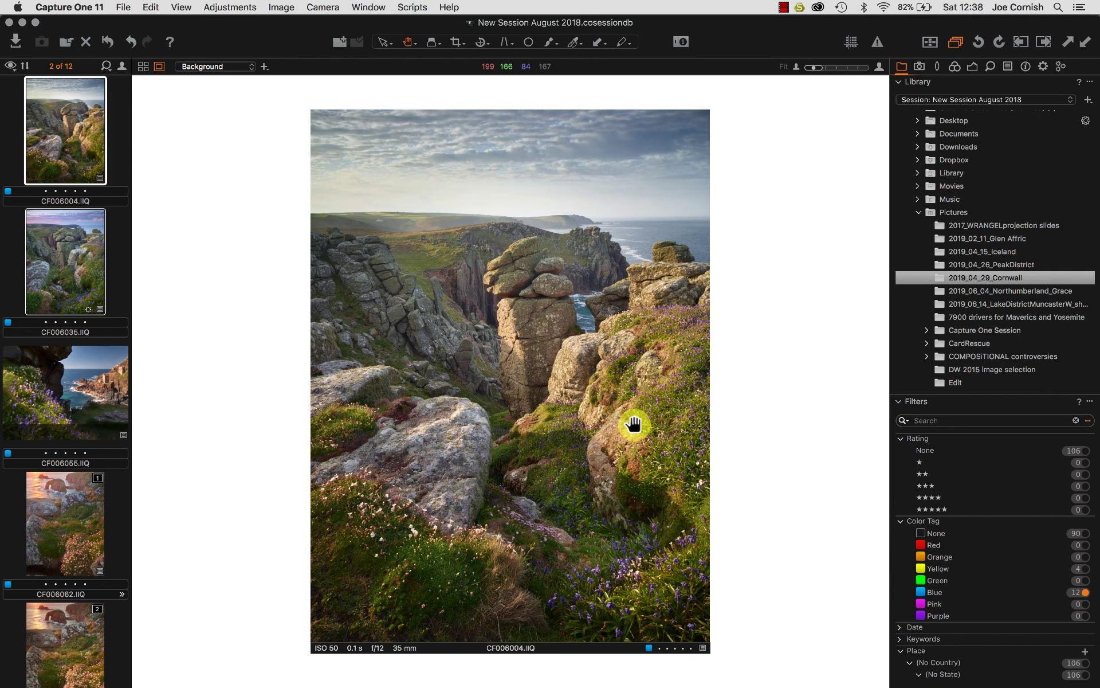
pyautogui.click(561, 594)
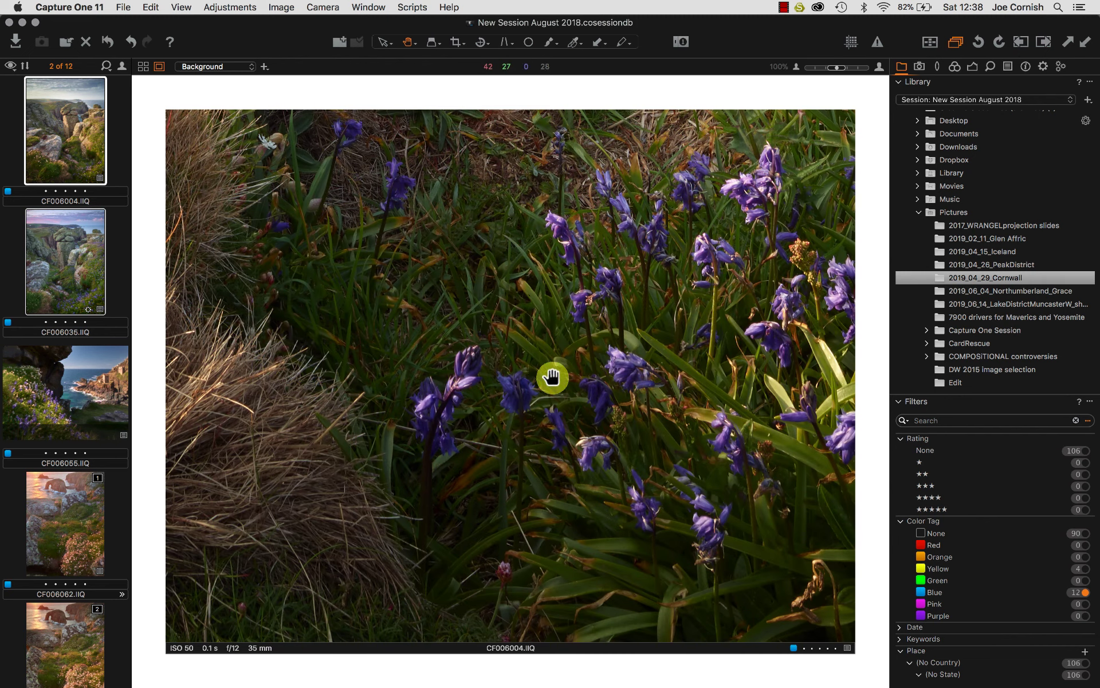
pyautogui.moveTo(417, 232); pyautogui.dragTo(594, 485)
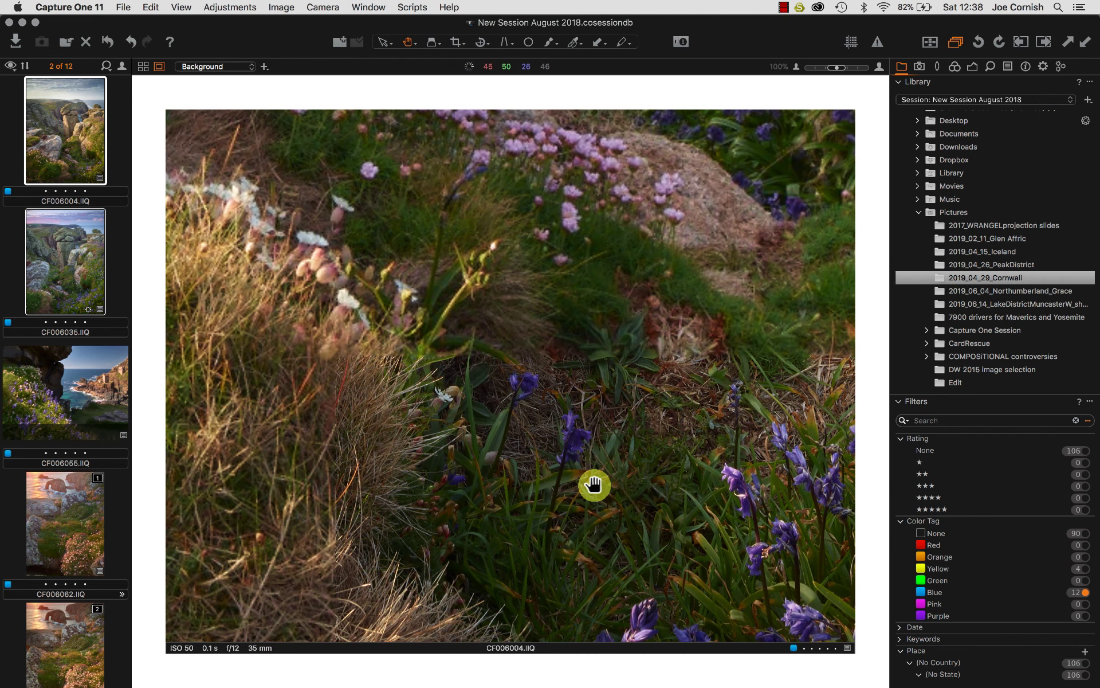
pyautogui.moveTo(676, 307); pyautogui.dragTo(553, 683)
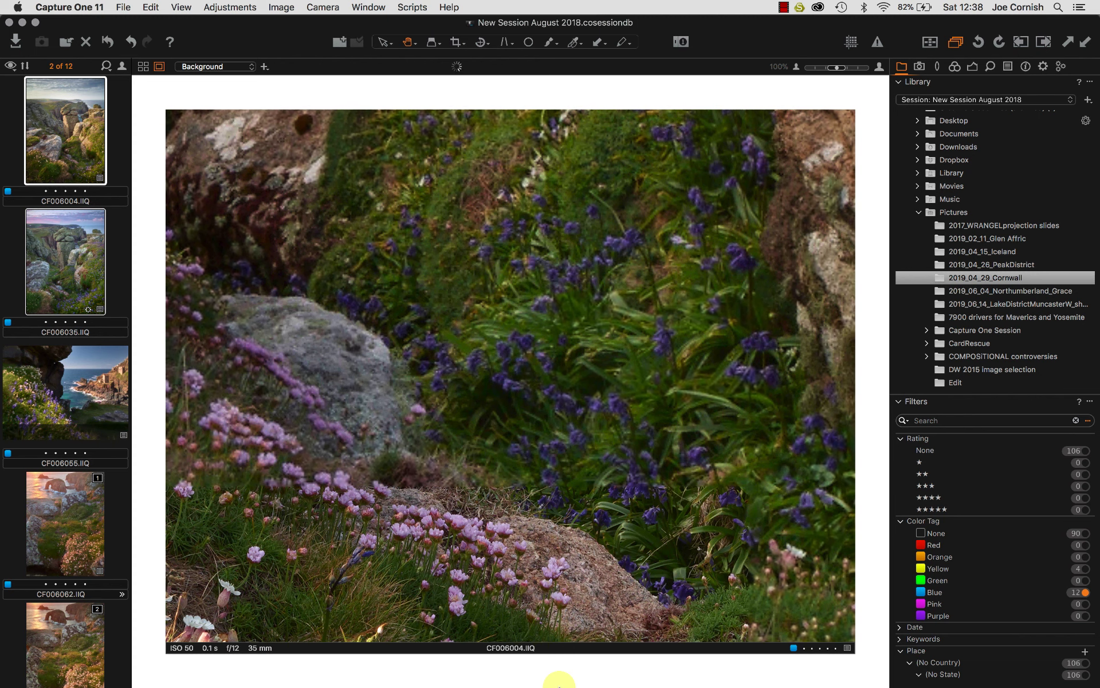
pyautogui.click(580, 497)
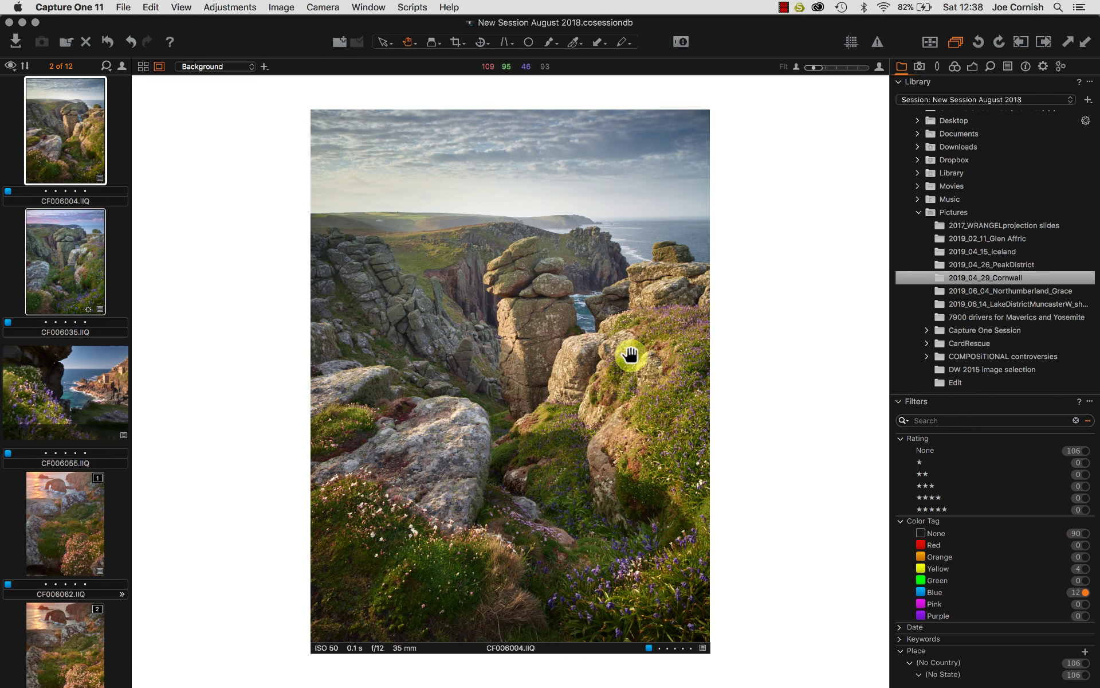
pyautogui.click(676, 312)
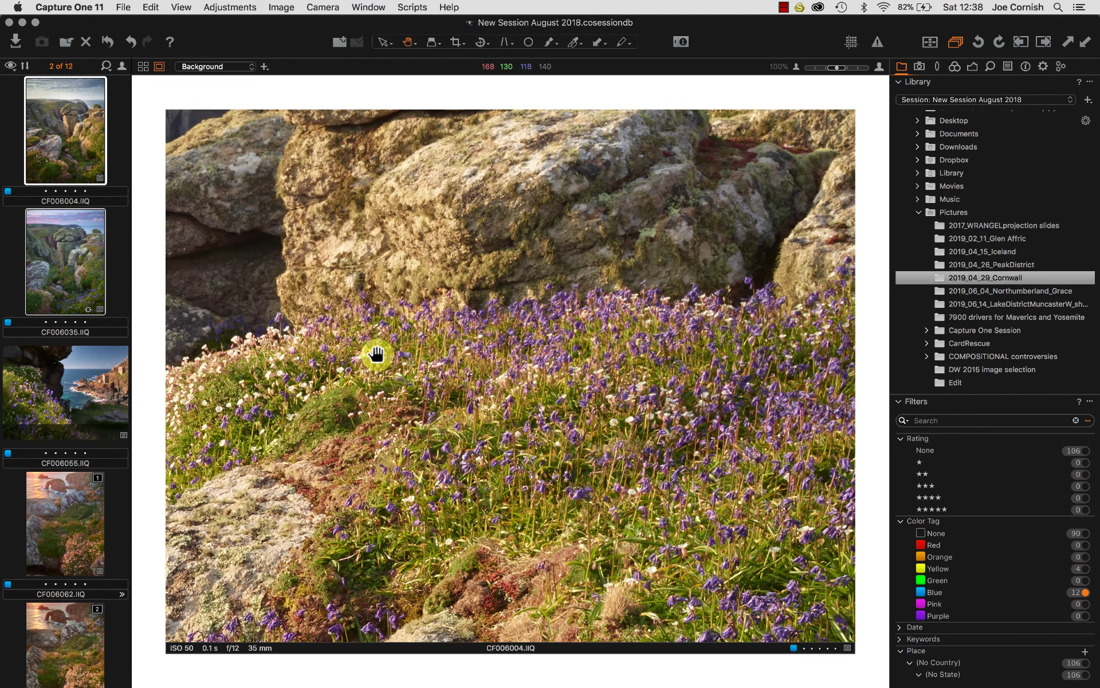
pyautogui.click(624, 439)
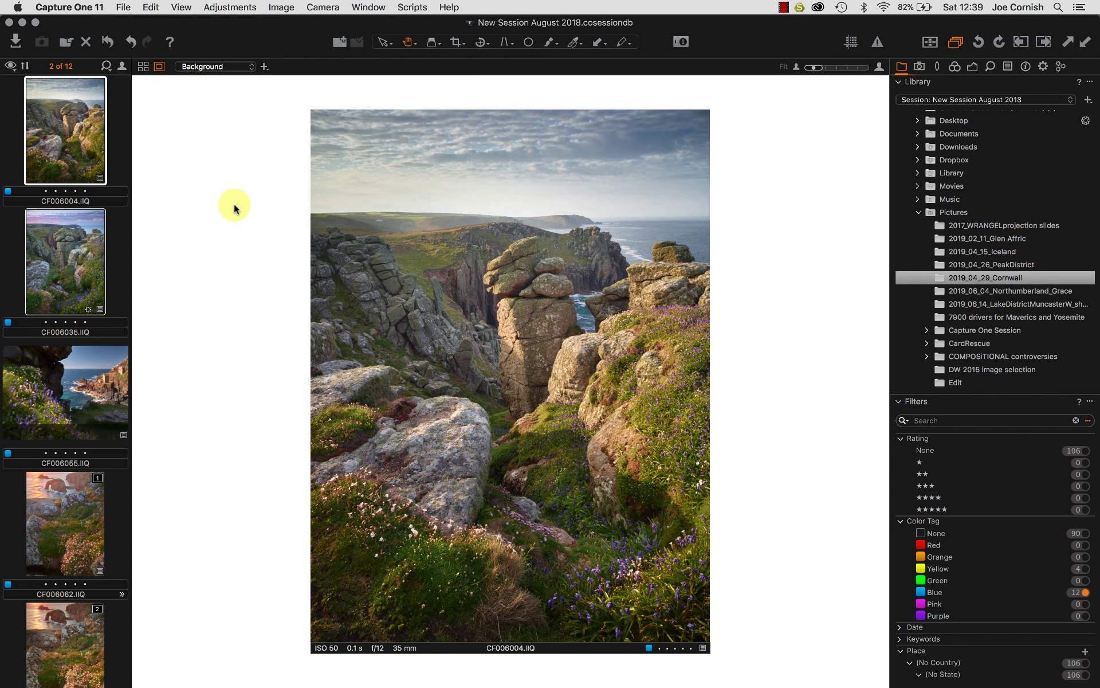
# - Compare CF006004 and CF006035 side by side again, and display CF006035 on its own
pyautogui.click(142, 69)
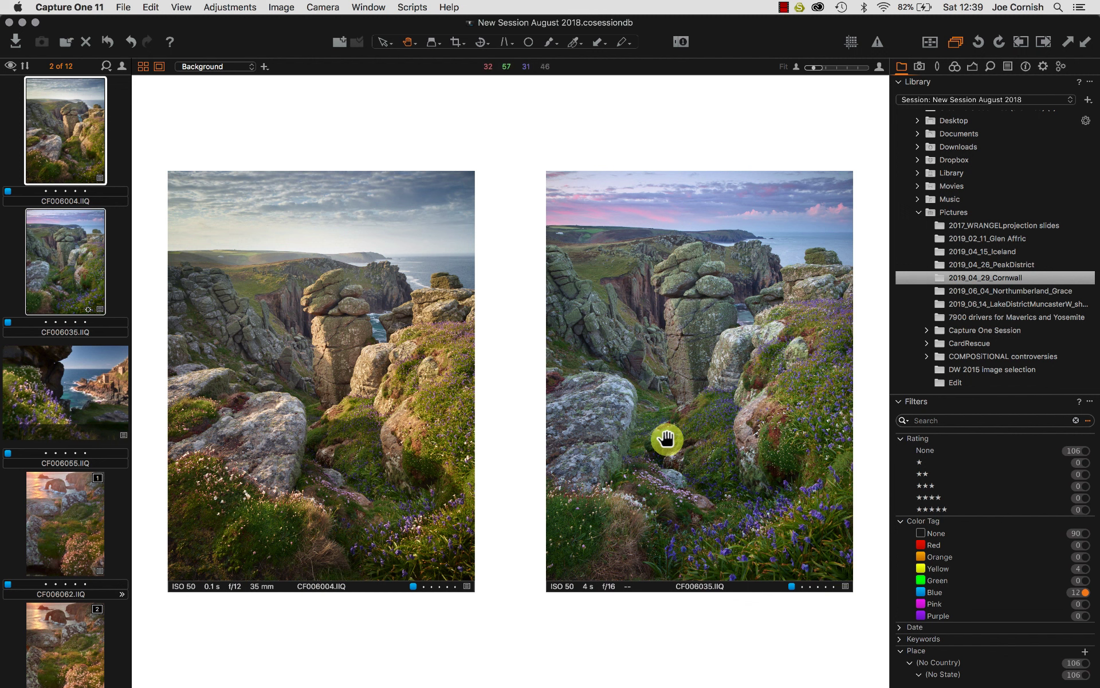
pyautogui.click(679, 388)
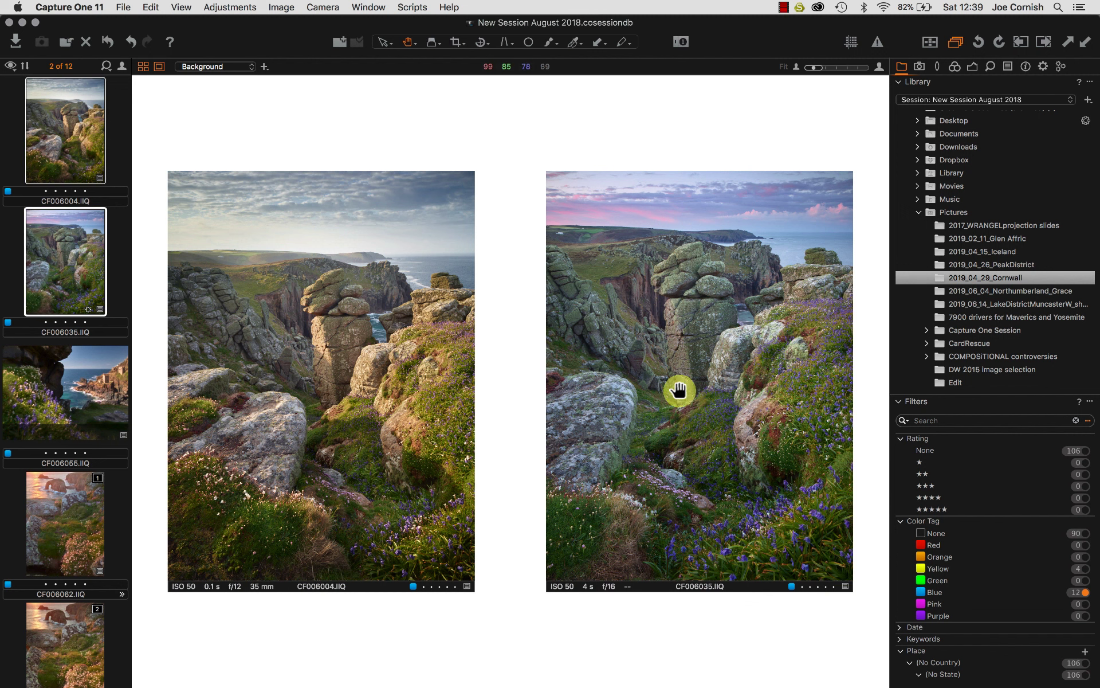
pyautogui.click(146, 65)
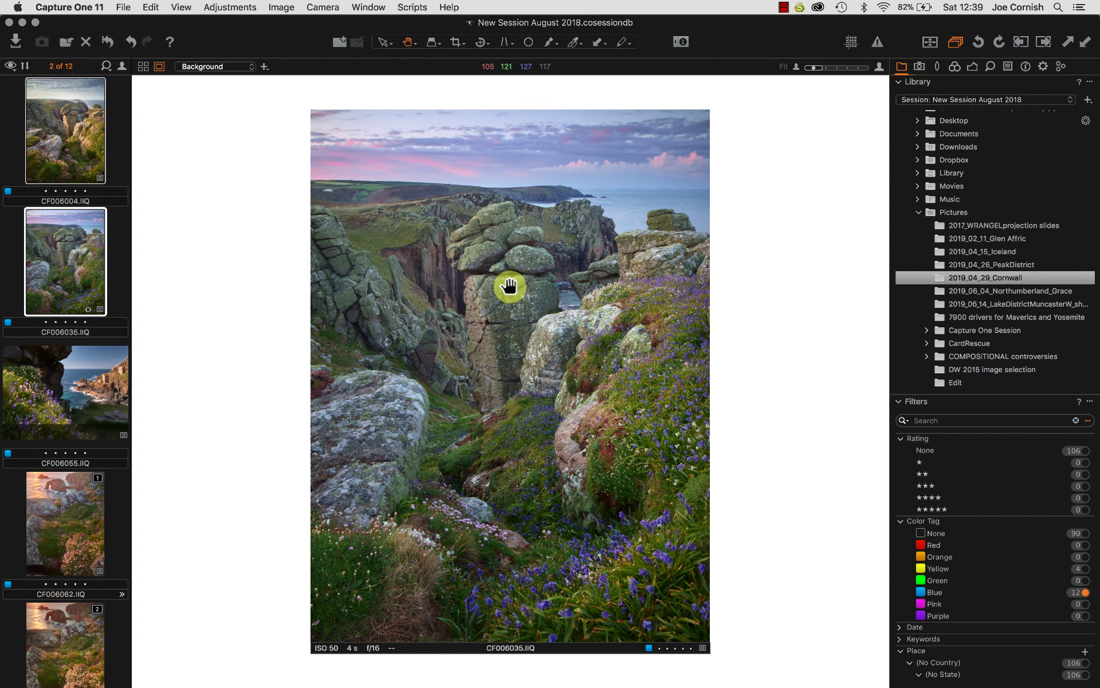
# - Open the layers of CF006035 and examine the masks and color edits of Layers 1 to 5 and the Background
pyautogui.click(991, 67)
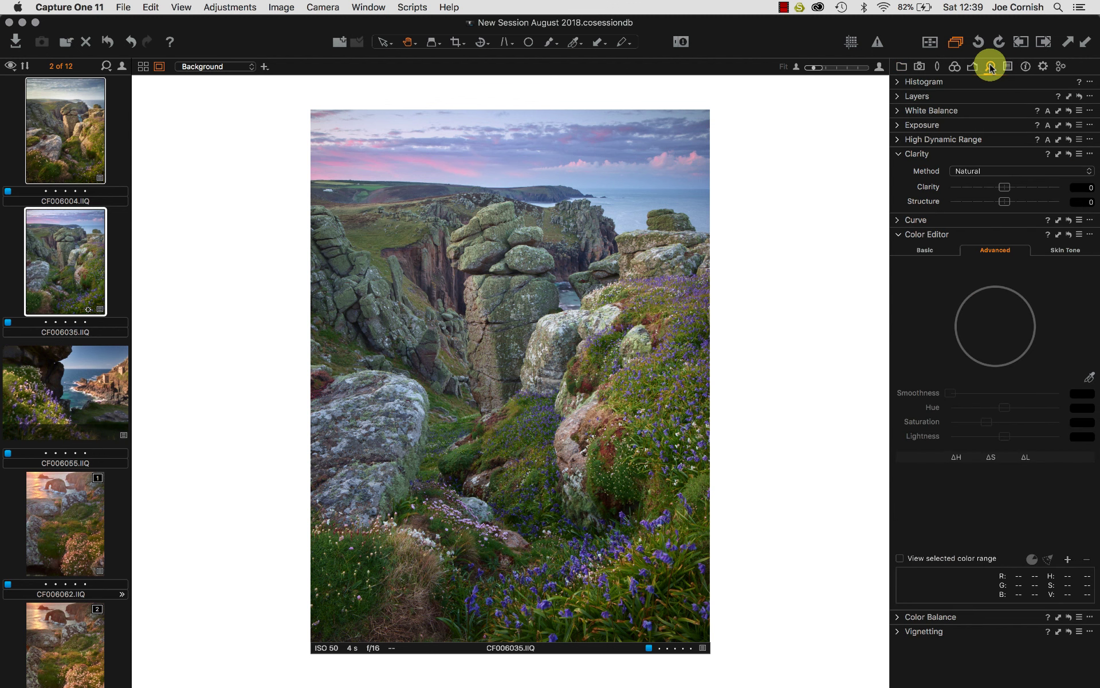
pyautogui.click(898, 98)
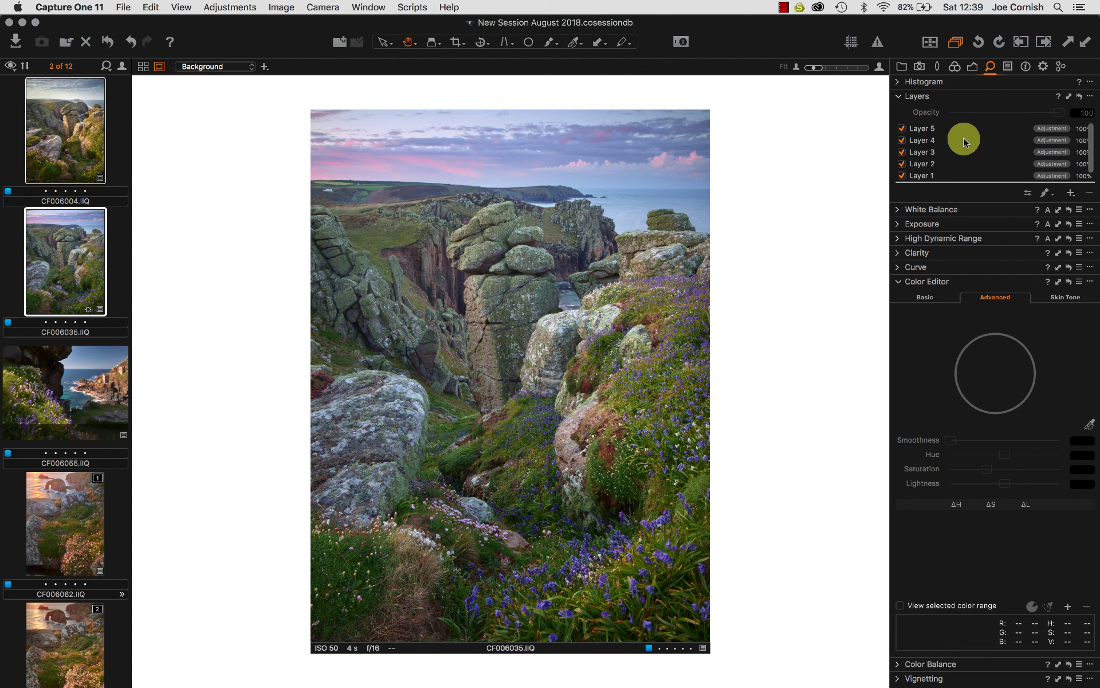
pyautogui.click(971, 176)
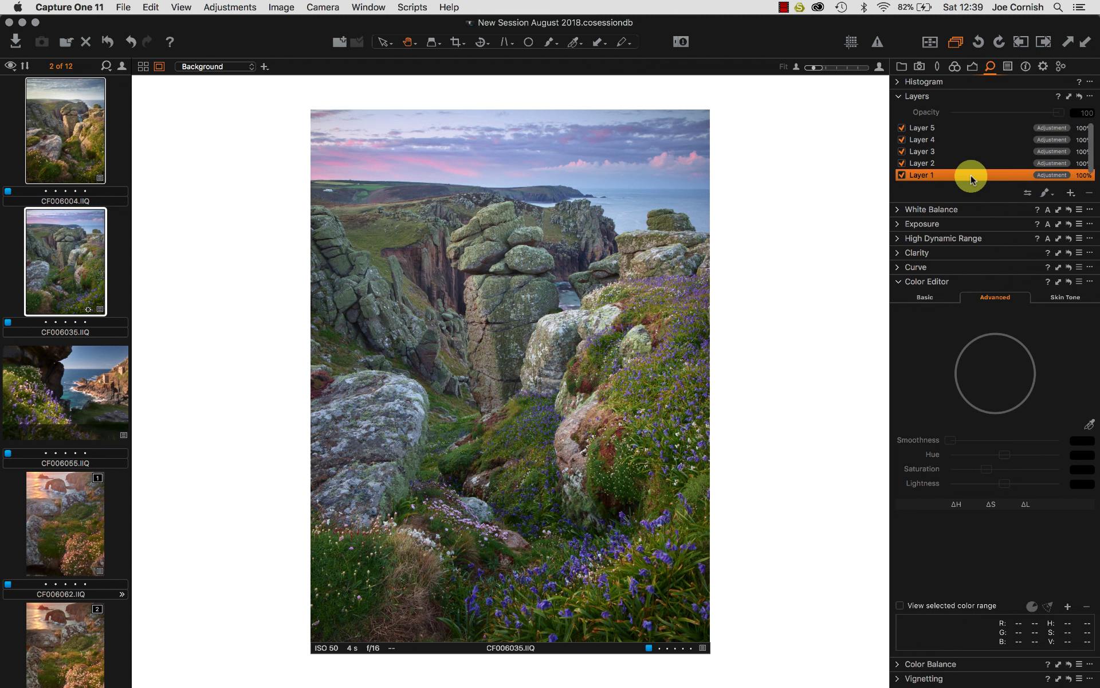
pyautogui.press('m')
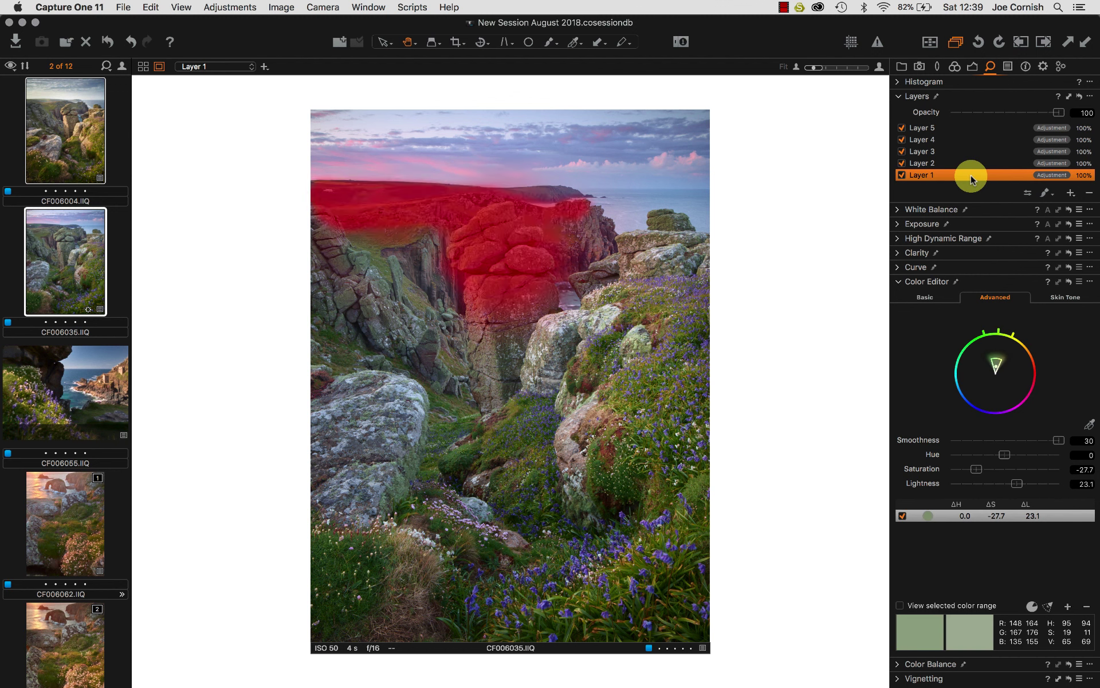
pyautogui.click(971, 163)
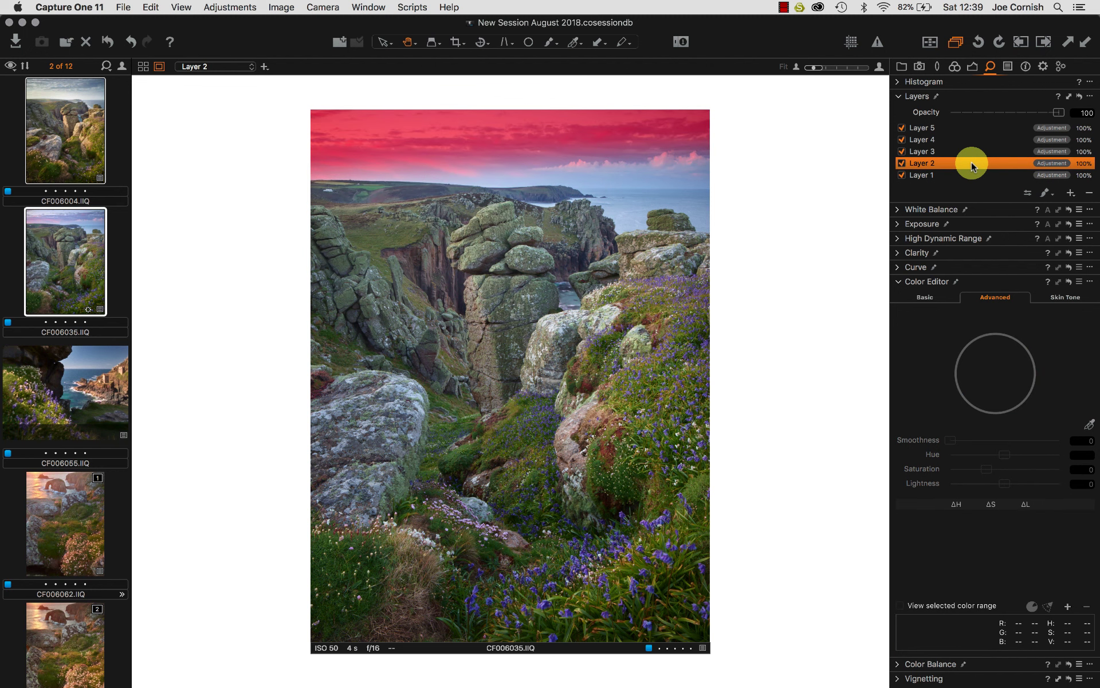
pyautogui.click(967, 149)
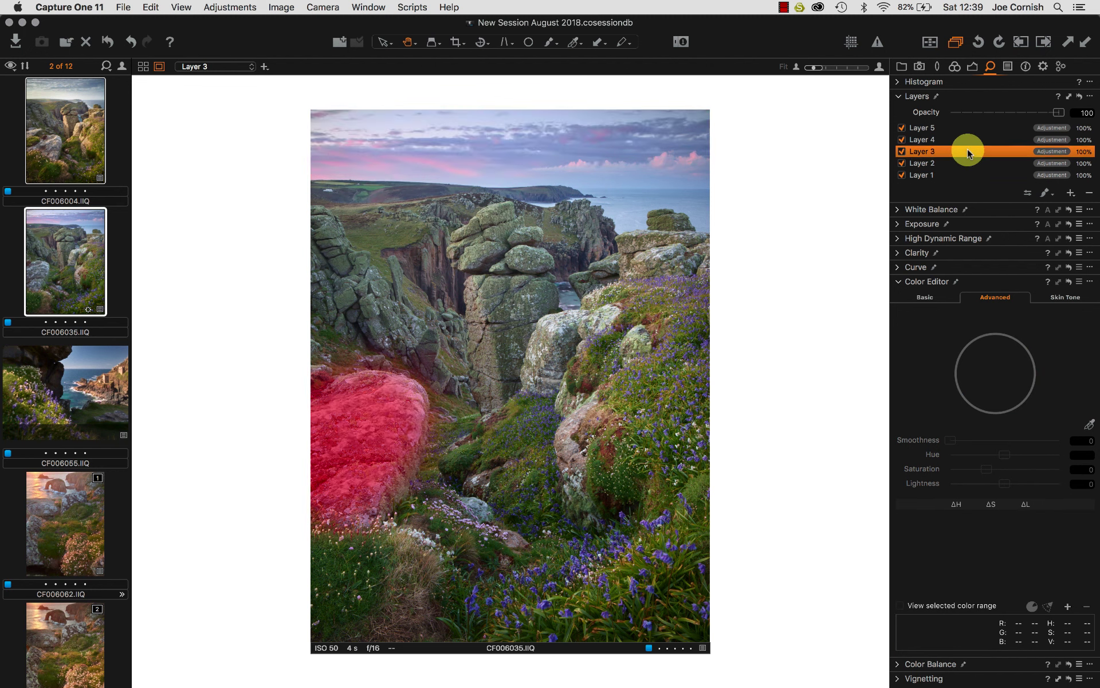
pyautogui.click(965, 140)
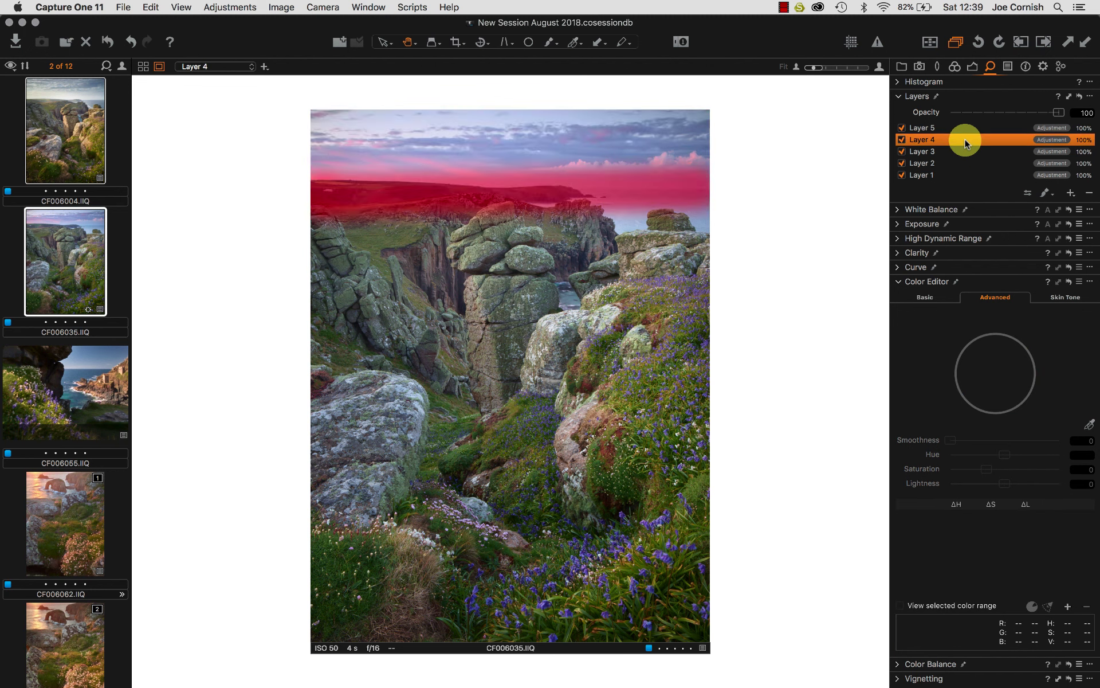
pyautogui.click(965, 128)
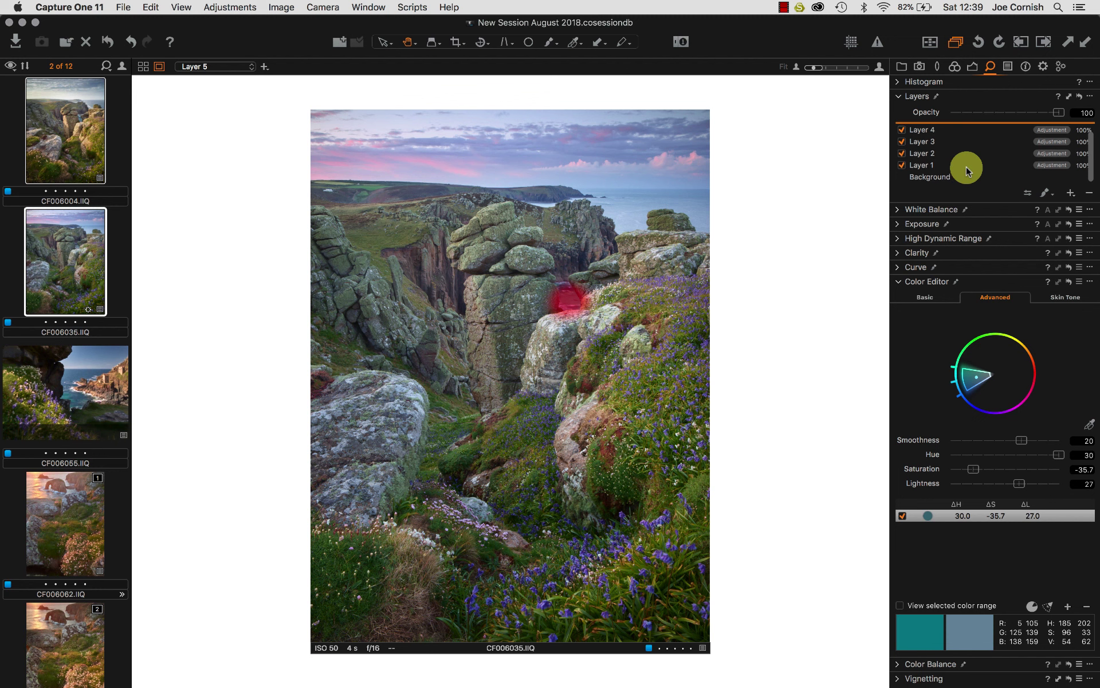
pyautogui.click(967, 177)
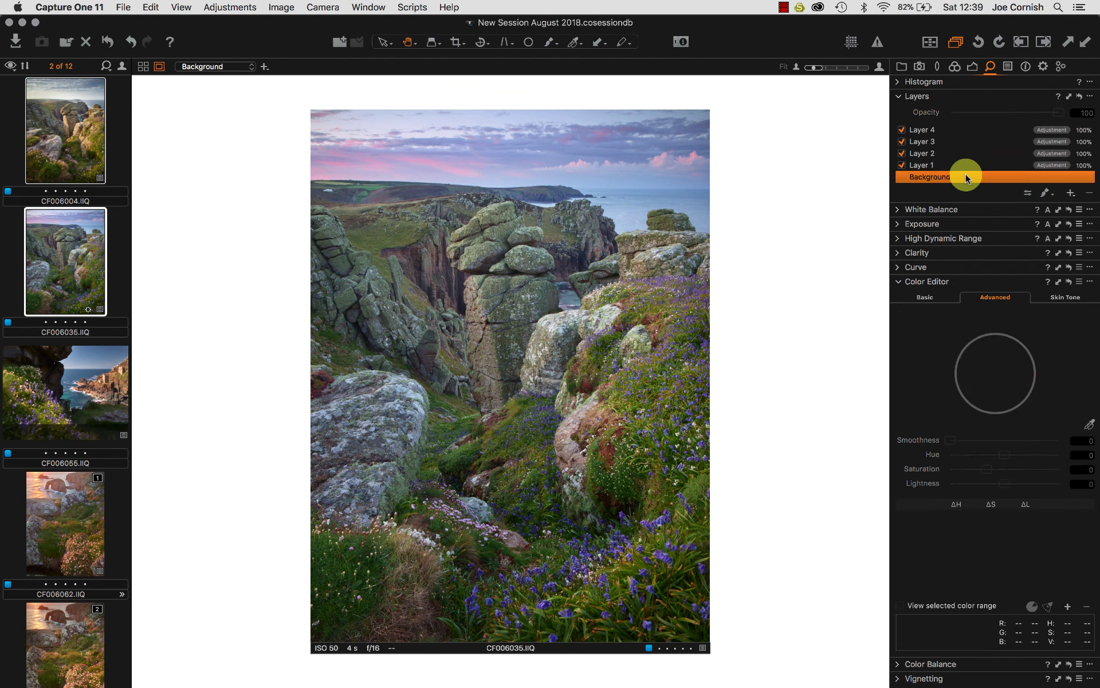
pyautogui.click(964, 162)
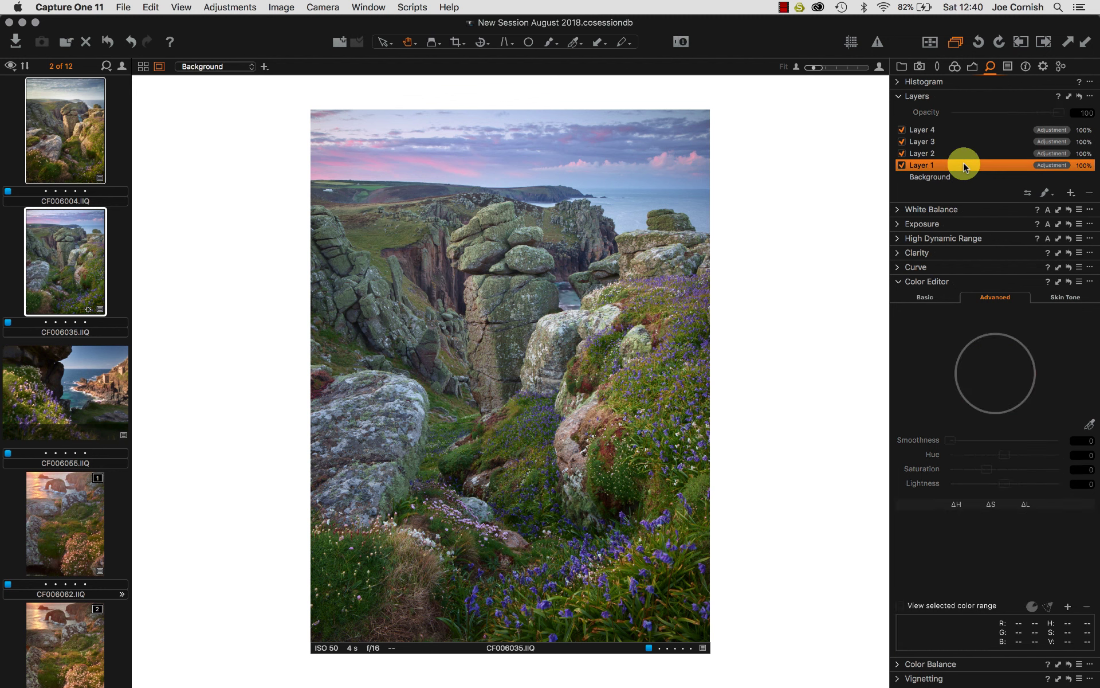
pyautogui.scroll(1, 964, 150)
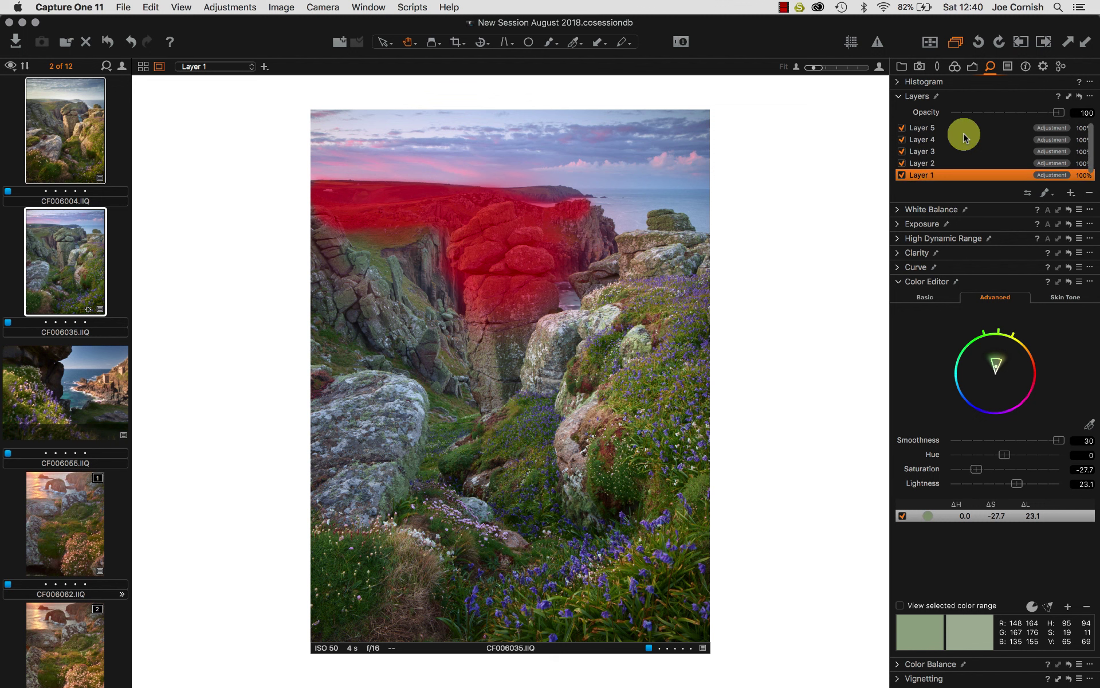
# - Compare CF006035 with Layer 5 disabled and re-enabled, with its mask hidden, and inspect the sea near the horizon at 100%
pyautogui.click(961, 124)
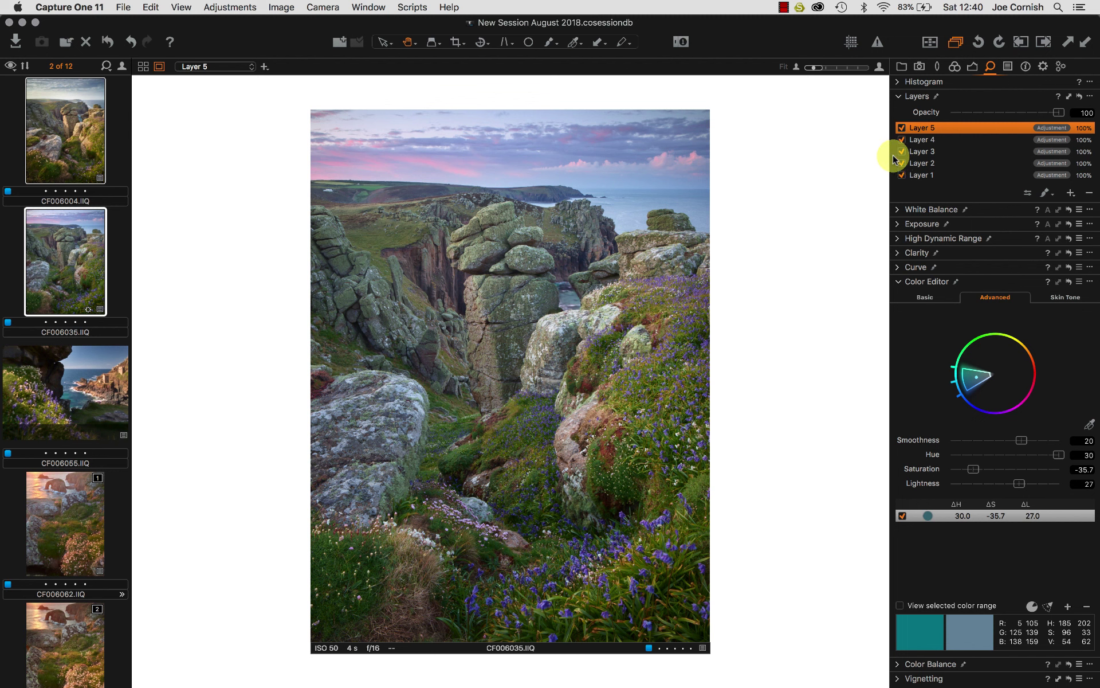
pyautogui.click(901, 127)
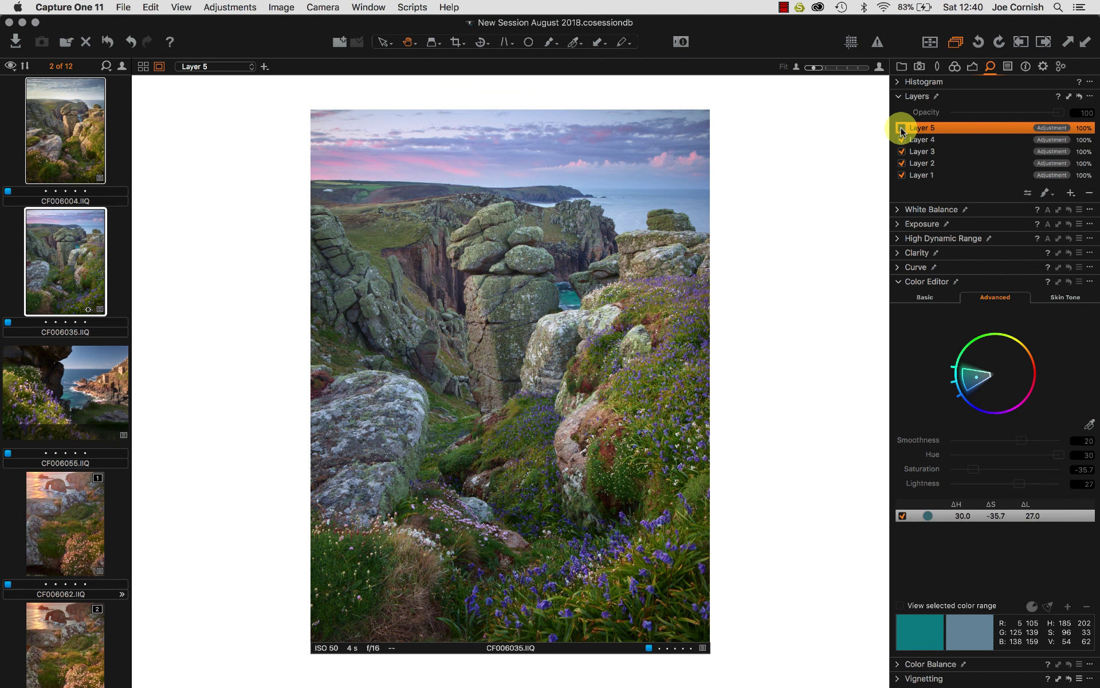
pyautogui.click(902, 129)
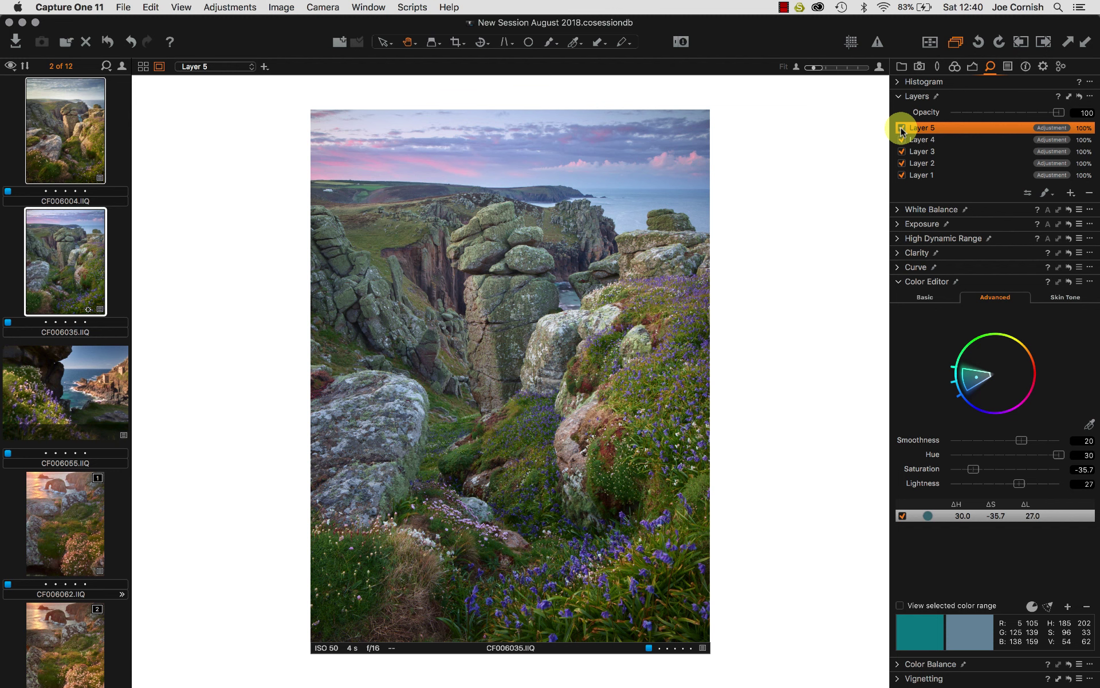
pyautogui.click(630, 211)
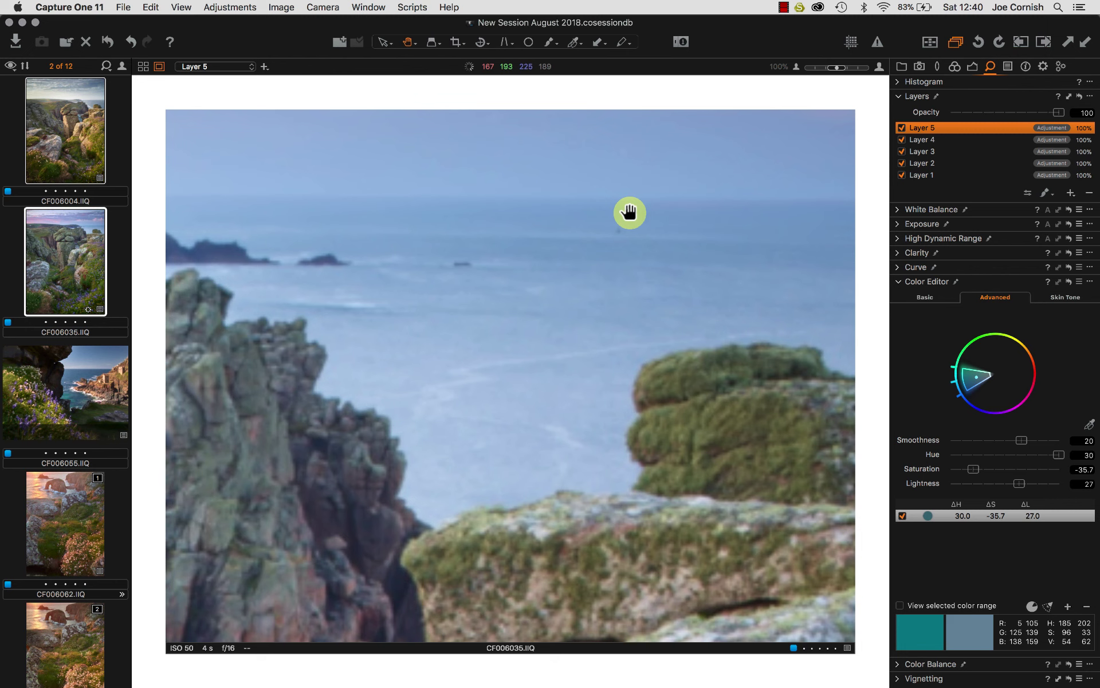
# - Choose the mask-drawing brush for Layer 5 and reduce the brush size for working on the small sea inlet between the rocks
pyautogui.press('super+minus')
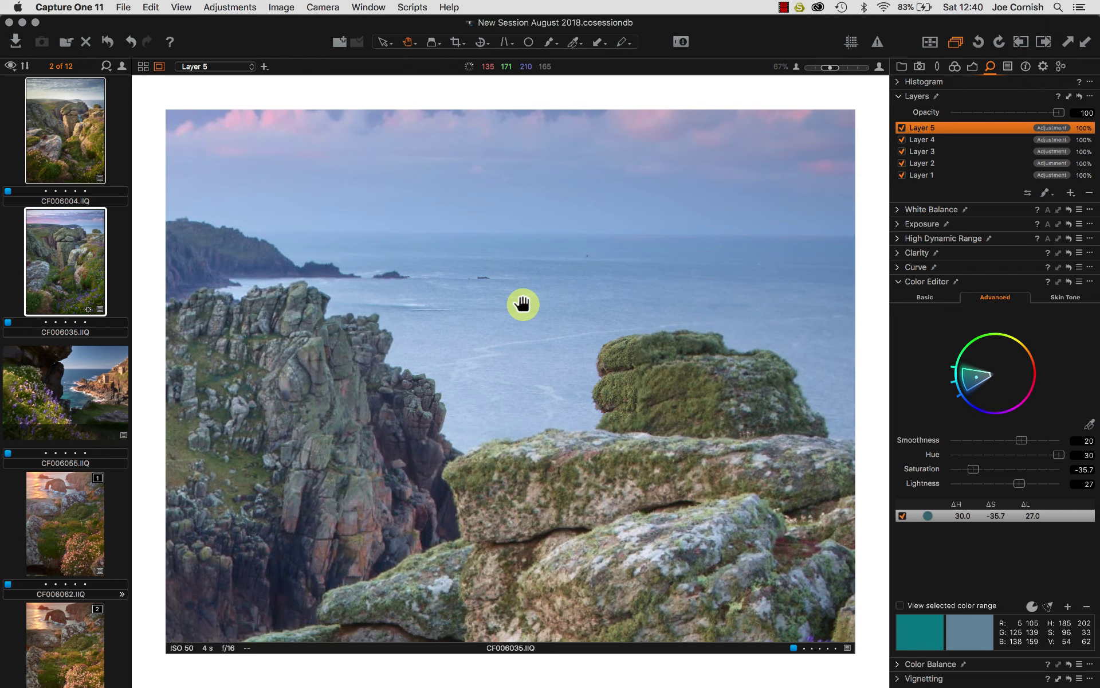
pyautogui.moveTo(499, 401); pyautogui.dragTo(587, 236)
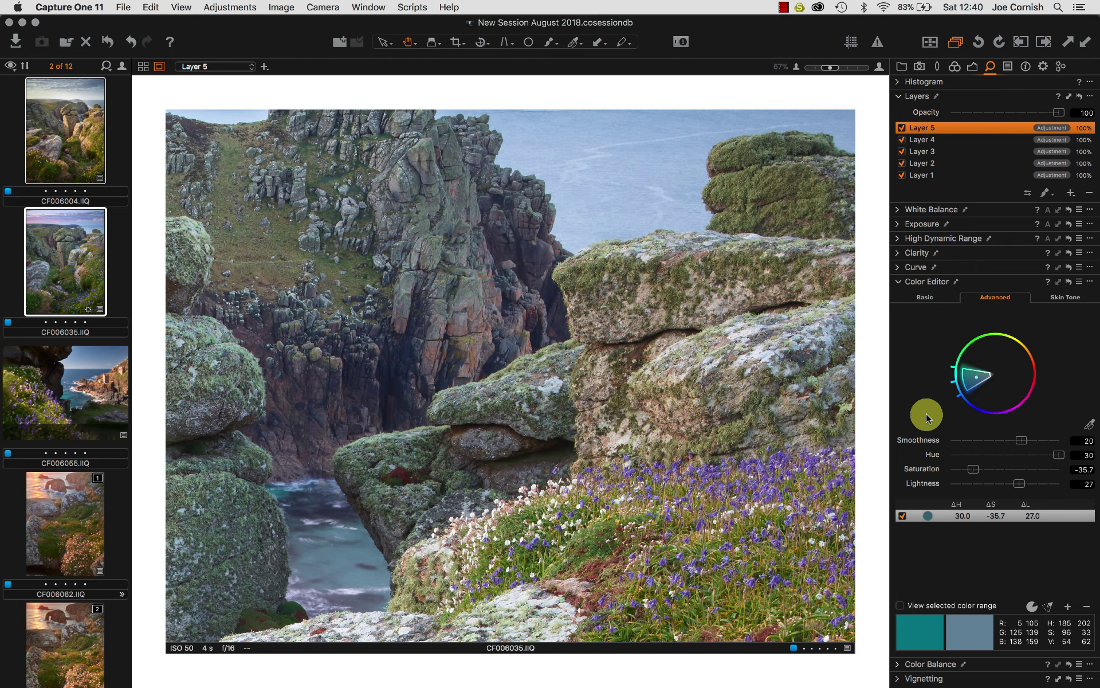
pyautogui.click(1044, 192)
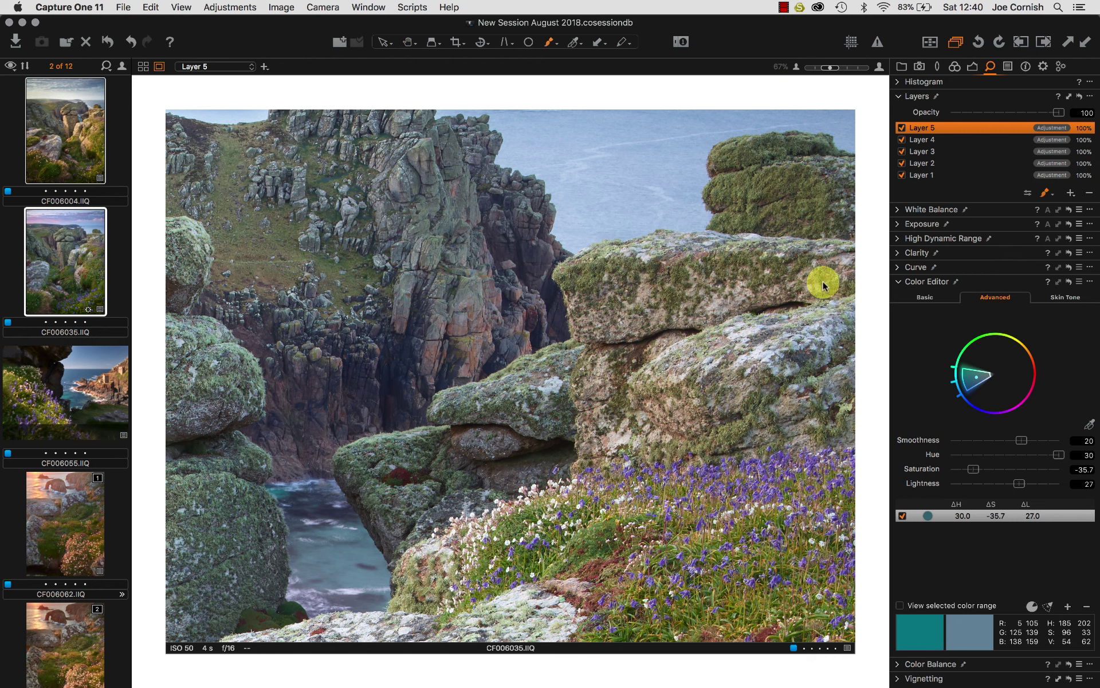
pyautogui.press('super+0')
pyautogui.rightClick(293, 476)
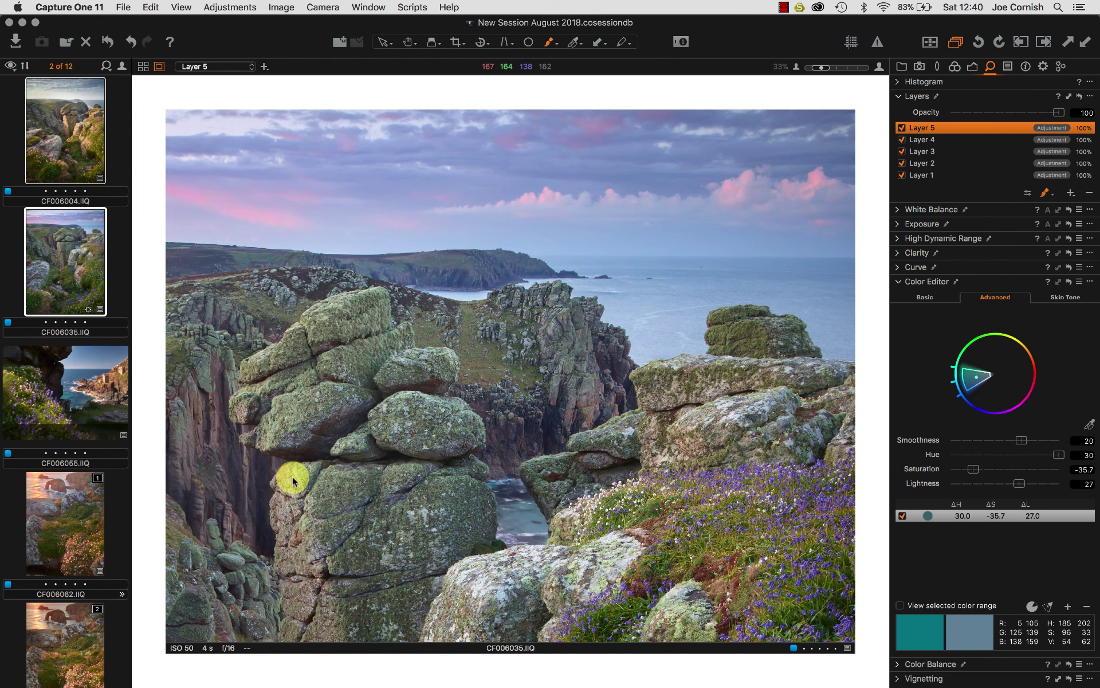
pyautogui.moveTo(293, 480); pyautogui.dragTo(266, 480)
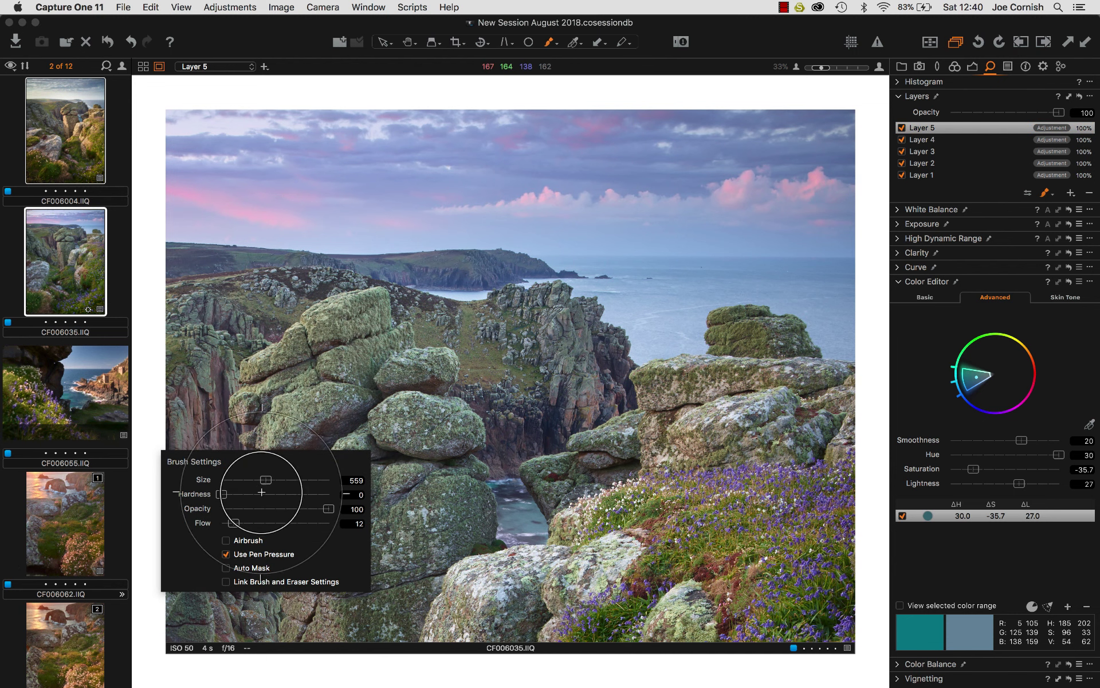
pyautogui.rightClick(487, 471)
pyautogui.moveTo(487, 467); pyautogui.dragTo(468, 473)
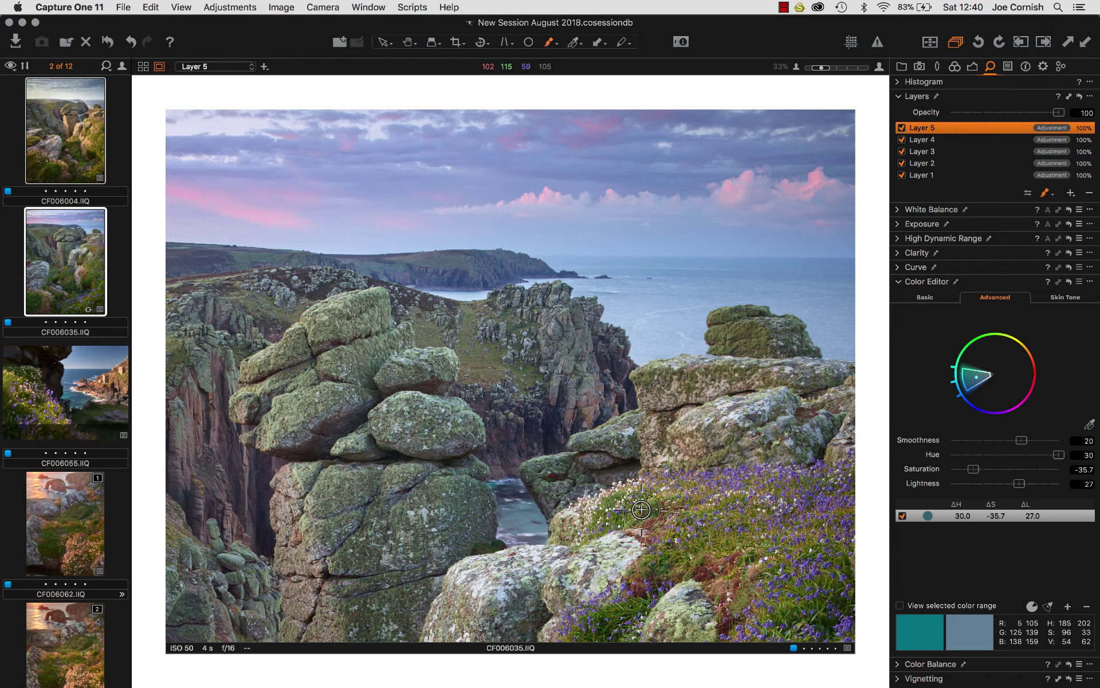
# - Examine the sea inlet and the adjoining rocks and flowers at 100%, and display the whole image
pyautogui.scroll(2, 659, 526)
pyautogui.scroll(1, 660, 526)
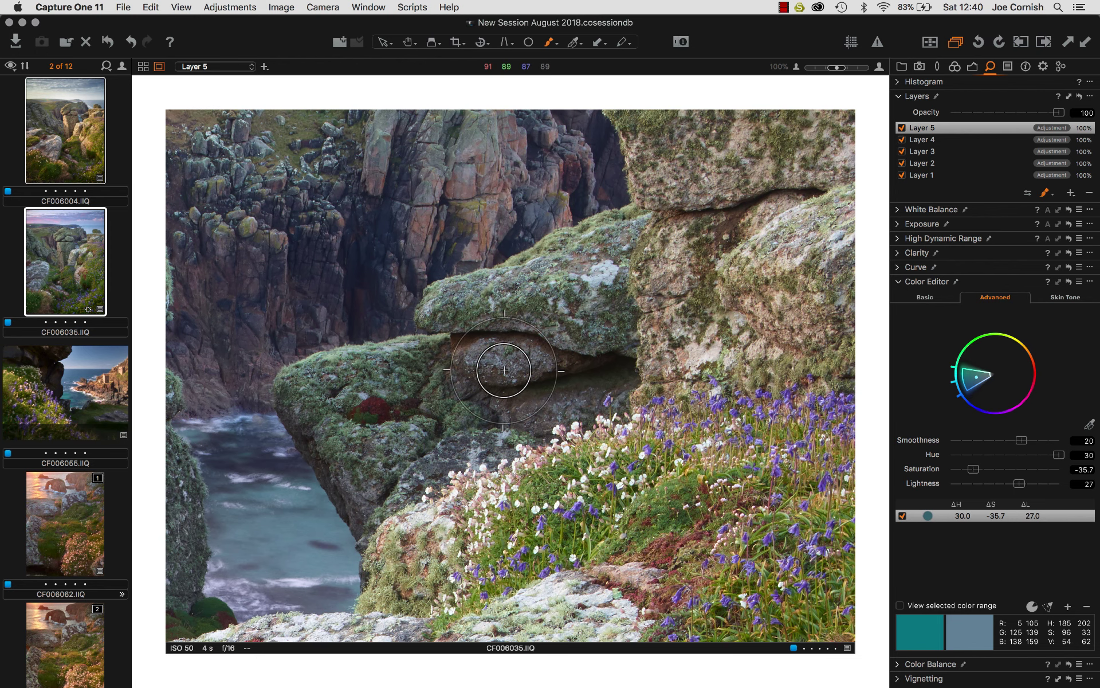
pyautogui.scroll(-3, 504, 370)
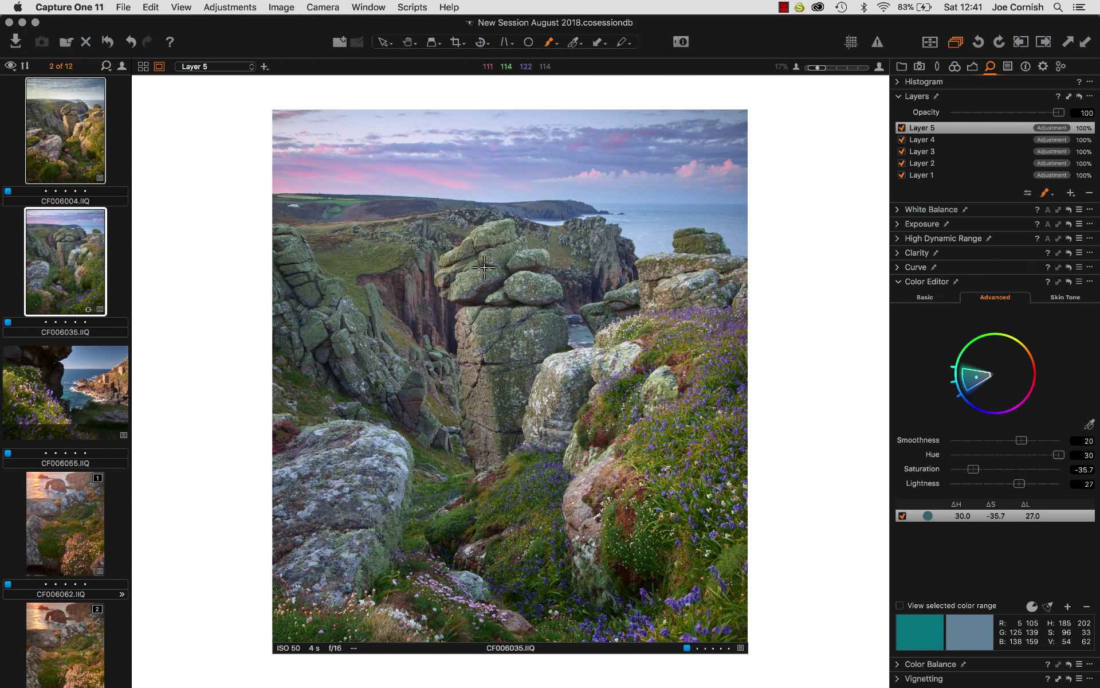
pyautogui.press('super+0')
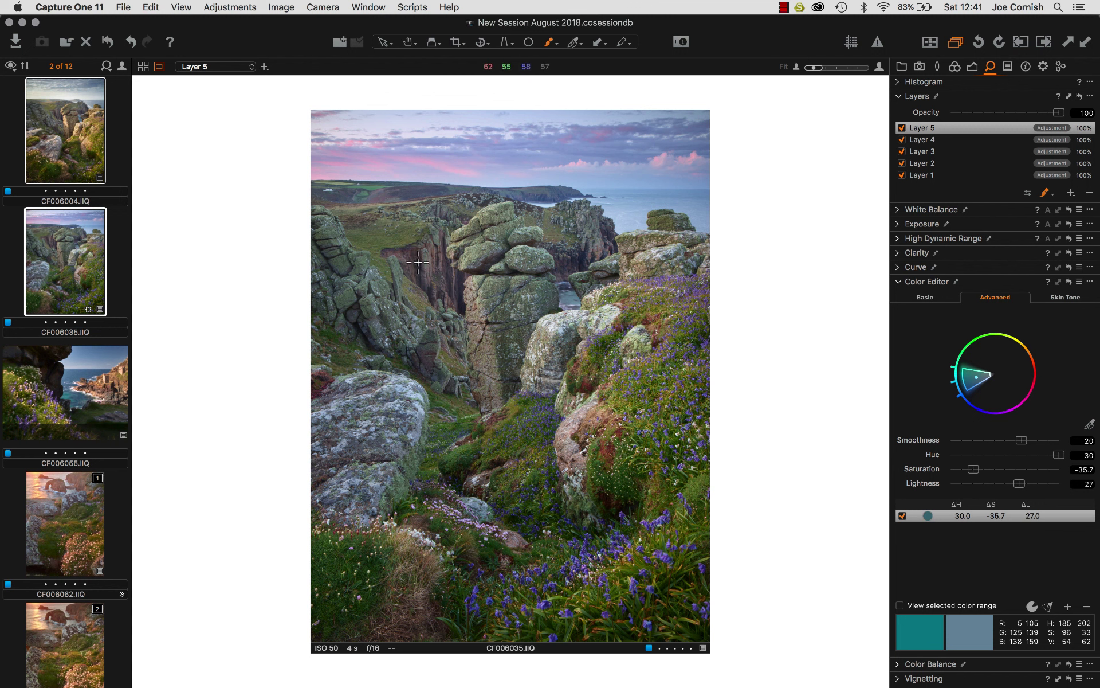
# - Examine the red cliff face and the lichen-covered rock stack at 25% to 50%, and display the whole image again
pyautogui.press('super+plus')
pyautogui.click(408, 42)
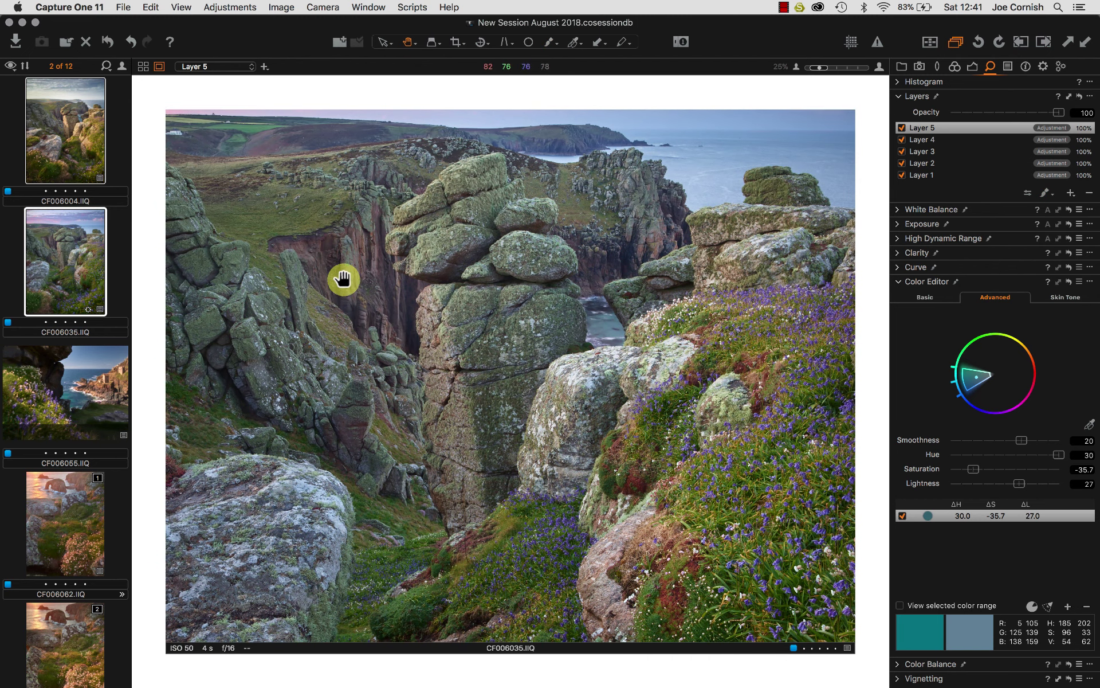
pyautogui.press('super+plus')
pyautogui.moveTo(359, 274); pyautogui.dragTo(394, 305)
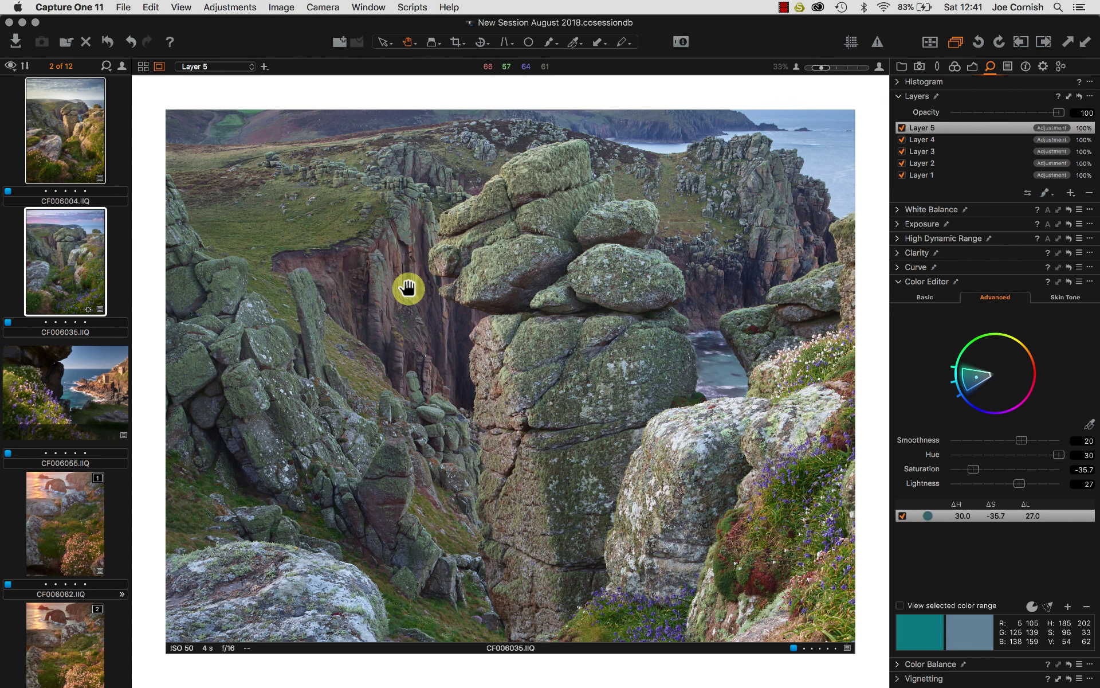
pyautogui.scroll(2, 408, 287)
pyautogui.moveTo(409, 281); pyautogui.dragTo(449, 410)
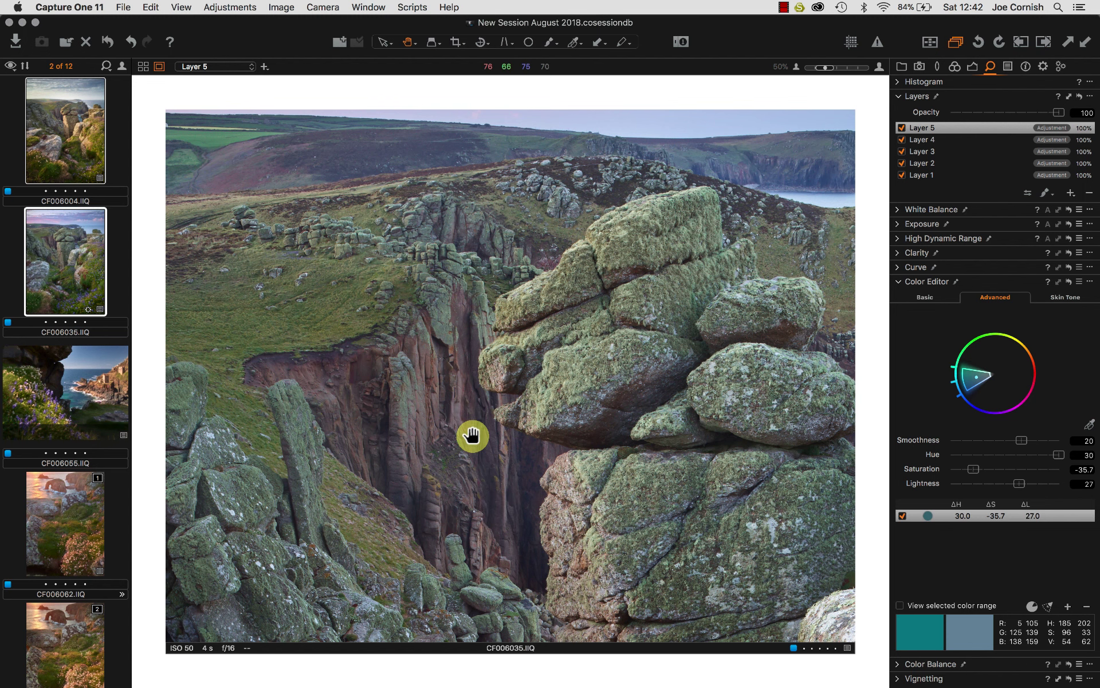
pyautogui.moveTo(470, 435); pyautogui.dragTo(508, 353)
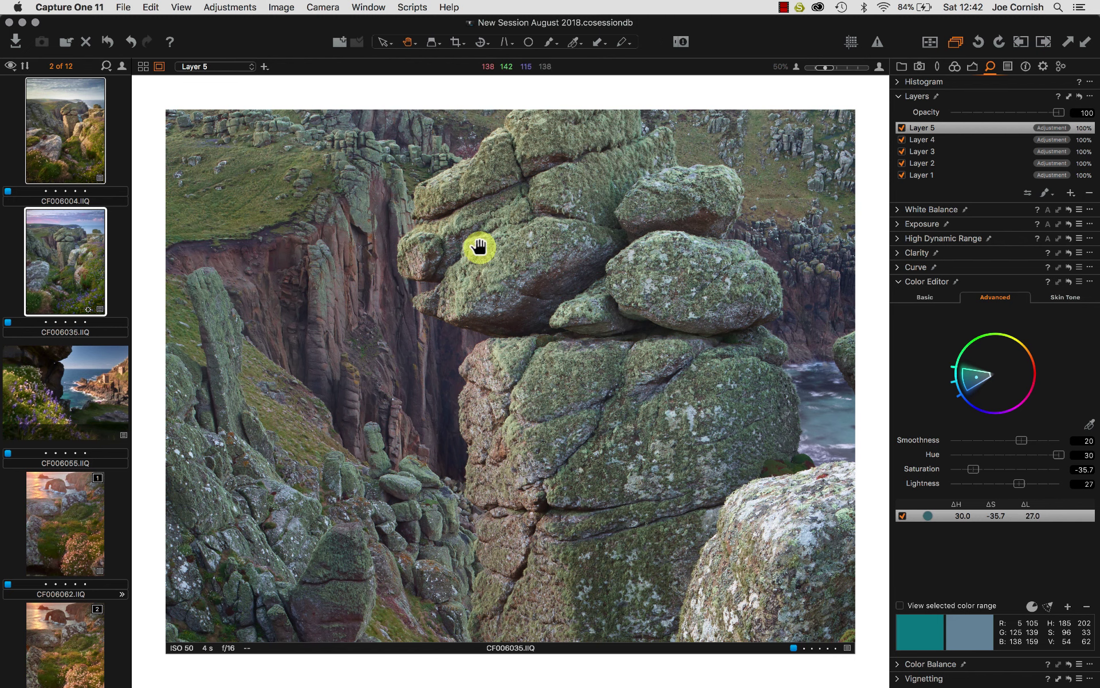
pyautogui.press('super+0')
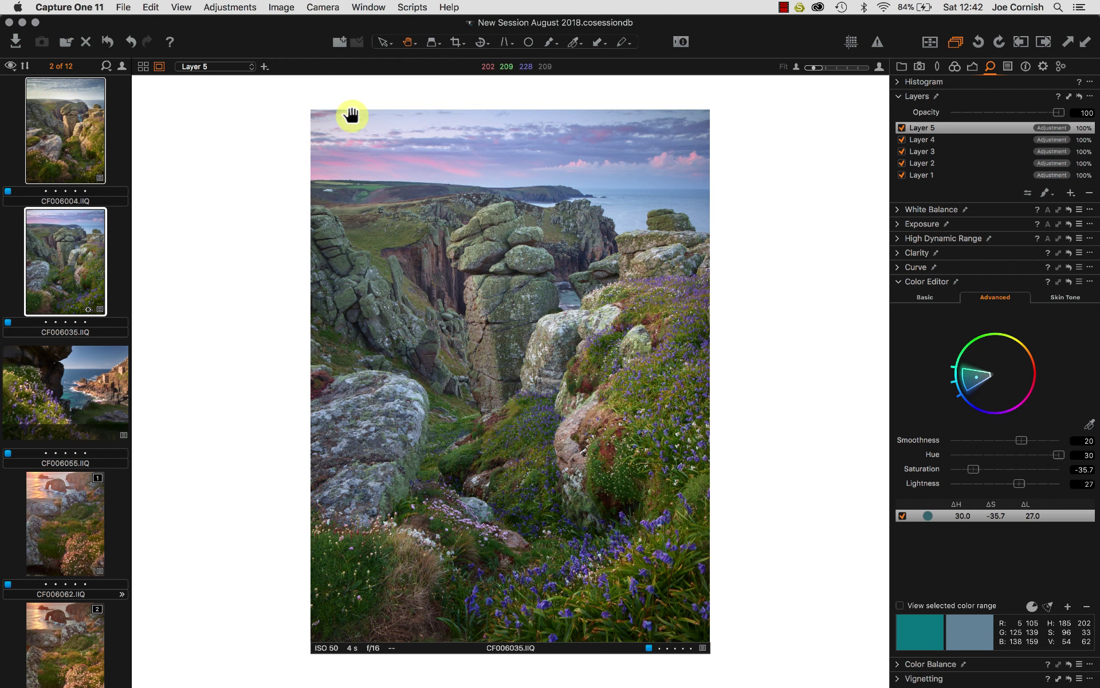
# - Add a new adjustment layer to CF006035 and draw a short gradient mask over the sky's upper-left corner
pyautogui.click(1071, 193)
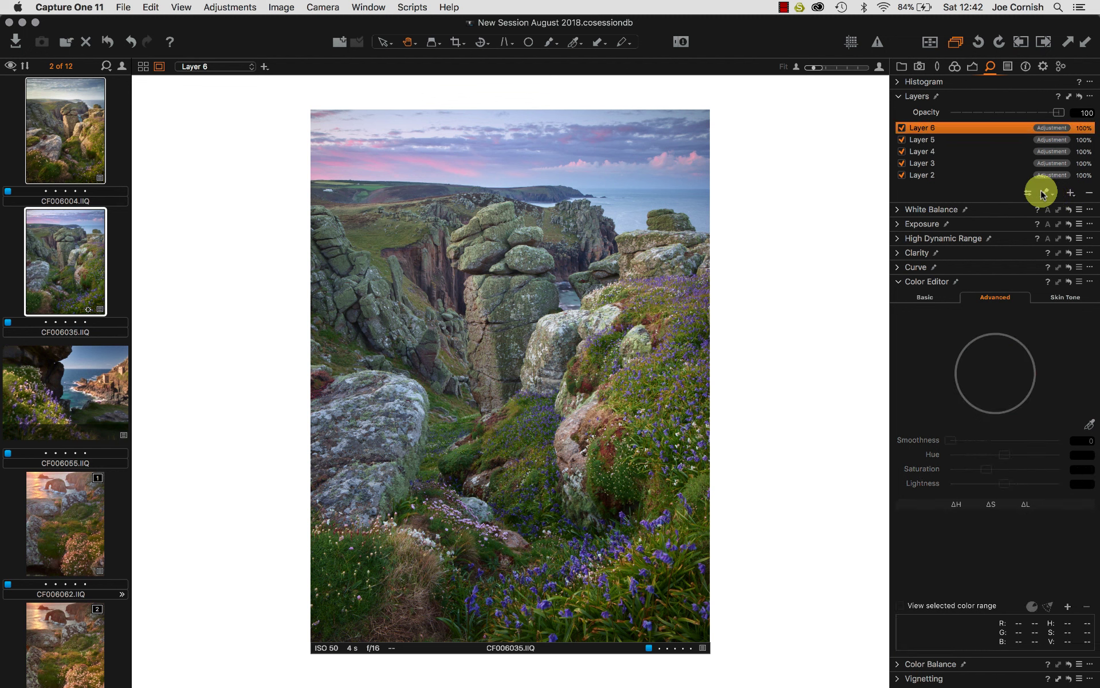
pyautogui.click(1046, 193)
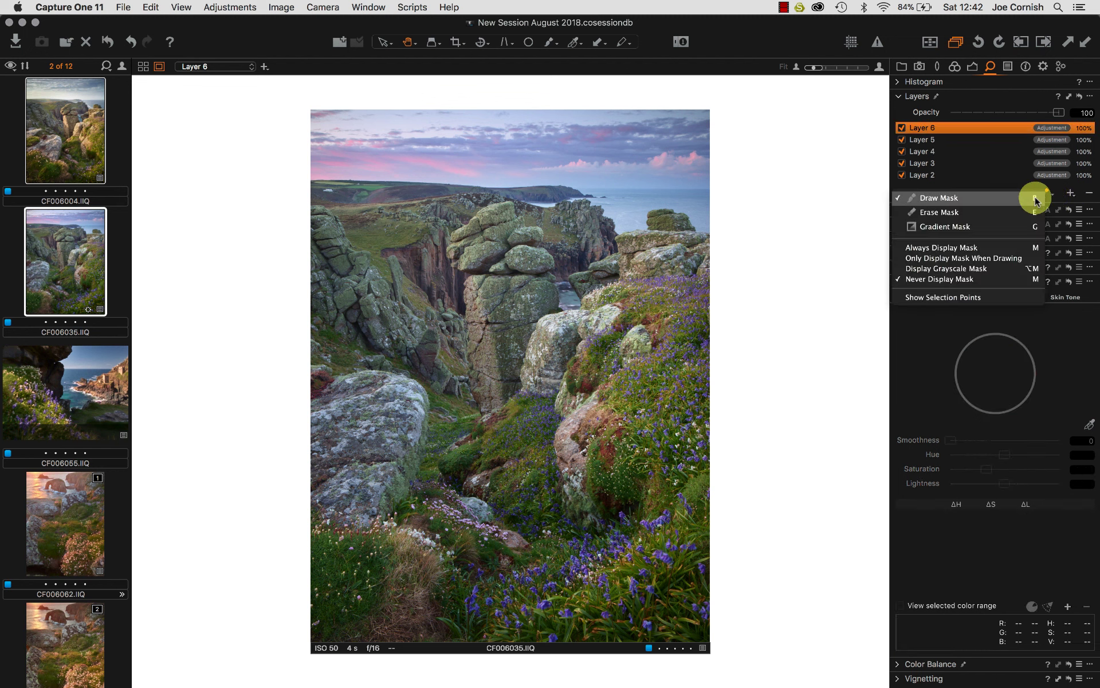
pyautogui.click(1020, 226)
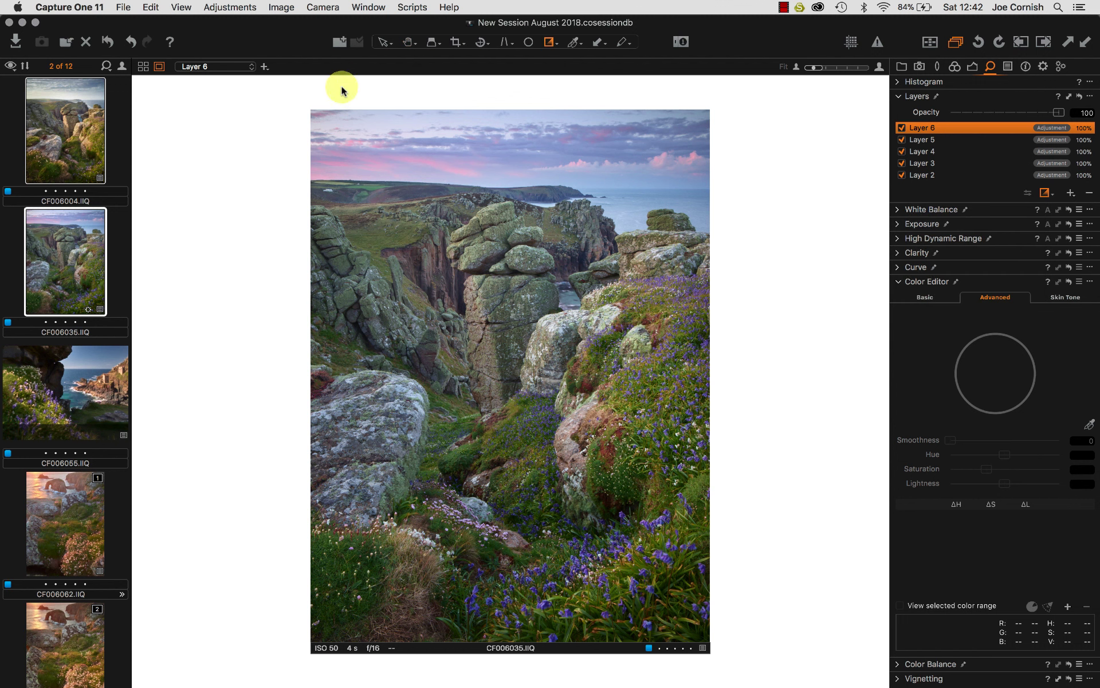
pyautogui.click(328, 114)
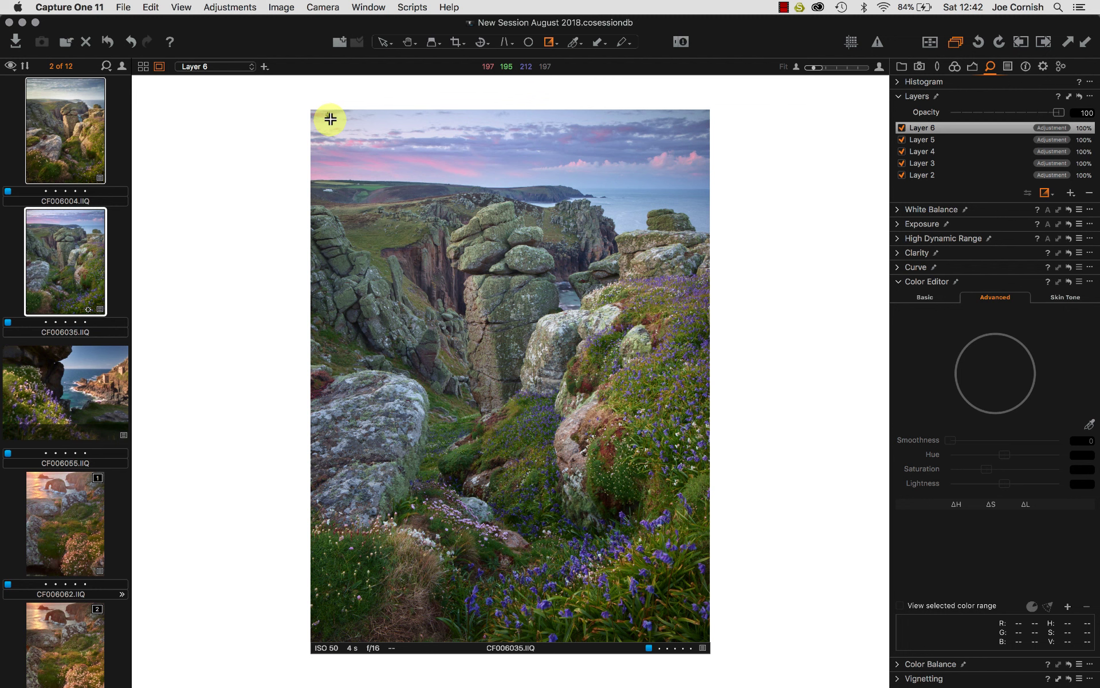
pyautogui.moveTo(331, 119); pyautogui.dragTo(331, 119)
pyautogui.moveTo(328, 114); pyautogui.dragTo(351, 128)
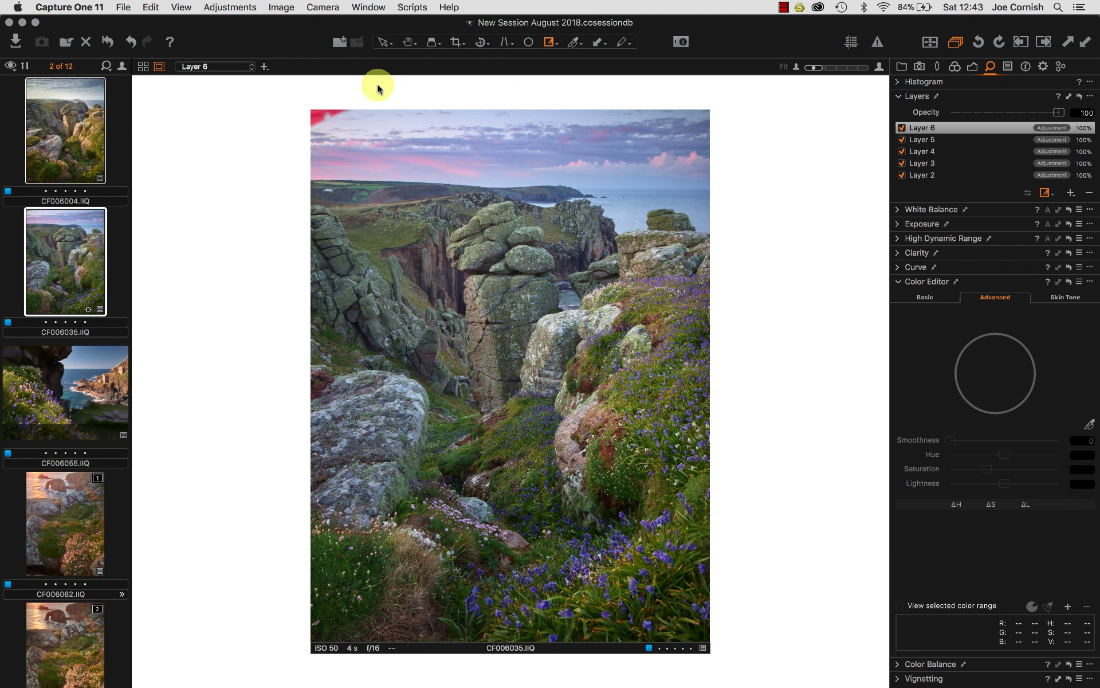
pyautogui.moveTo(344, 119)
pyautogui.mouseDown()
pyautogui.moveTo(314, 113)
pyautogui.moveTo(323, 124)
pyautogui.mouseUp()
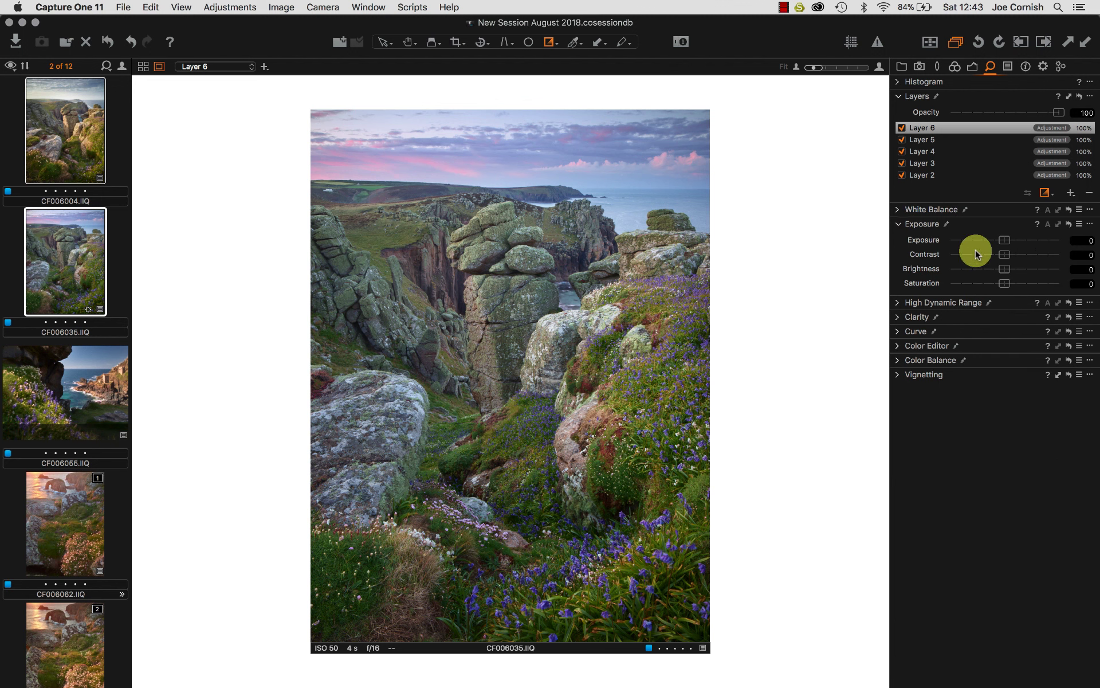
# - Set the brightness of Layer 6 to 21 and compare the image with the layer disabled and re-enabled
pyautogui.moveTo(1008, 272); pyautogui.dragTo(1030, 270)
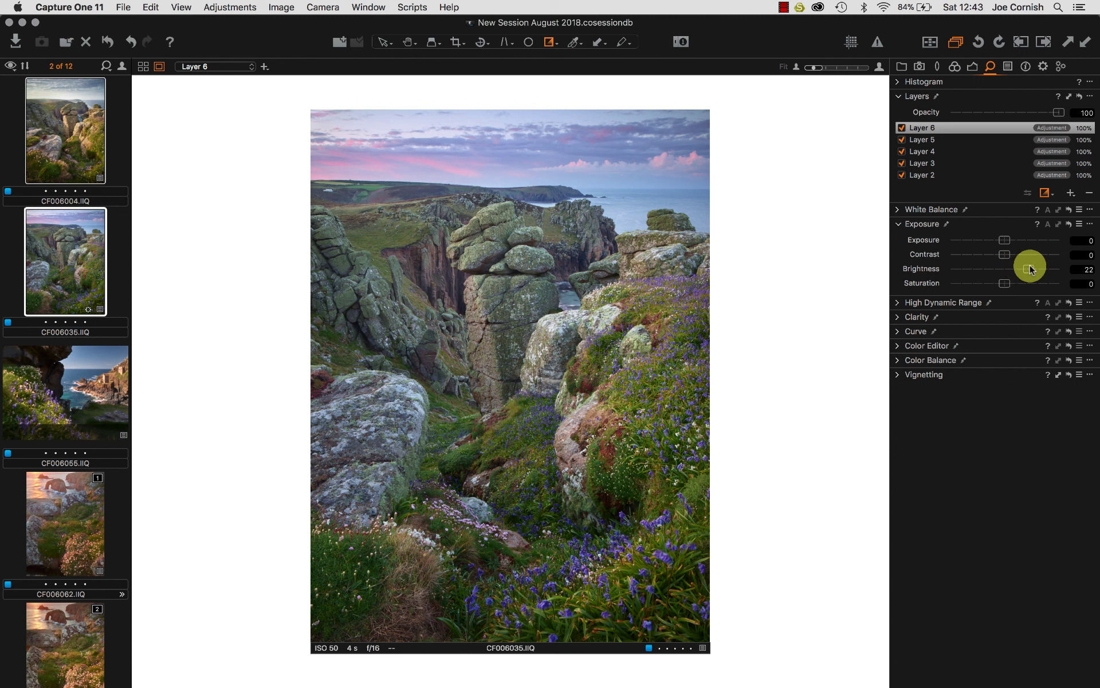
pyautogui.moveTo(1030, 270); pyautogui.dragTo(1028, 269)
pyautogui.click(902, 128)
pyautogui.click(902, 127)
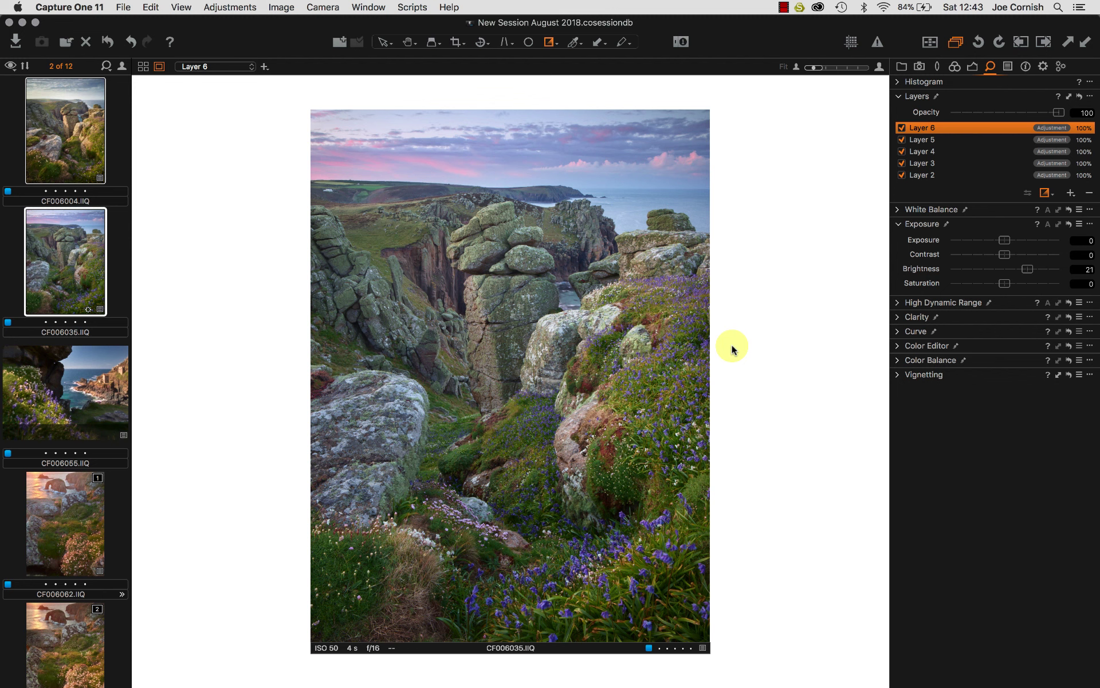
# - Open CF006055, extend its crop down to the full 29.03 in height, and crop the foreground back to a 24.18 in height
pyautogui.click(51, 383)
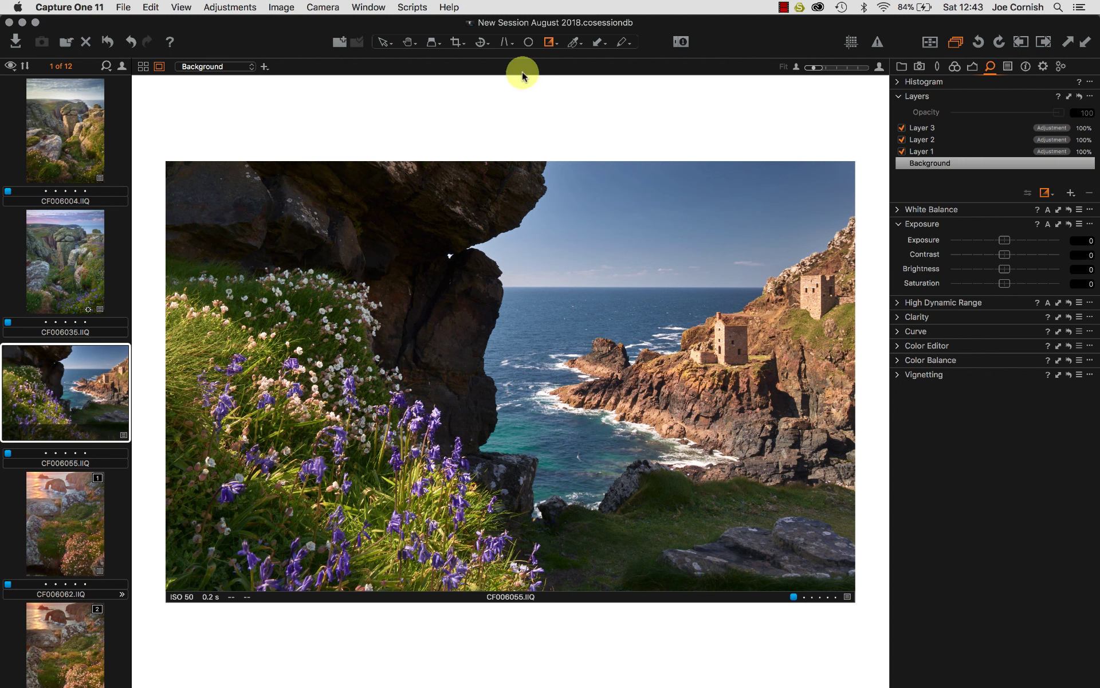
pyautogui.click(456, 43)
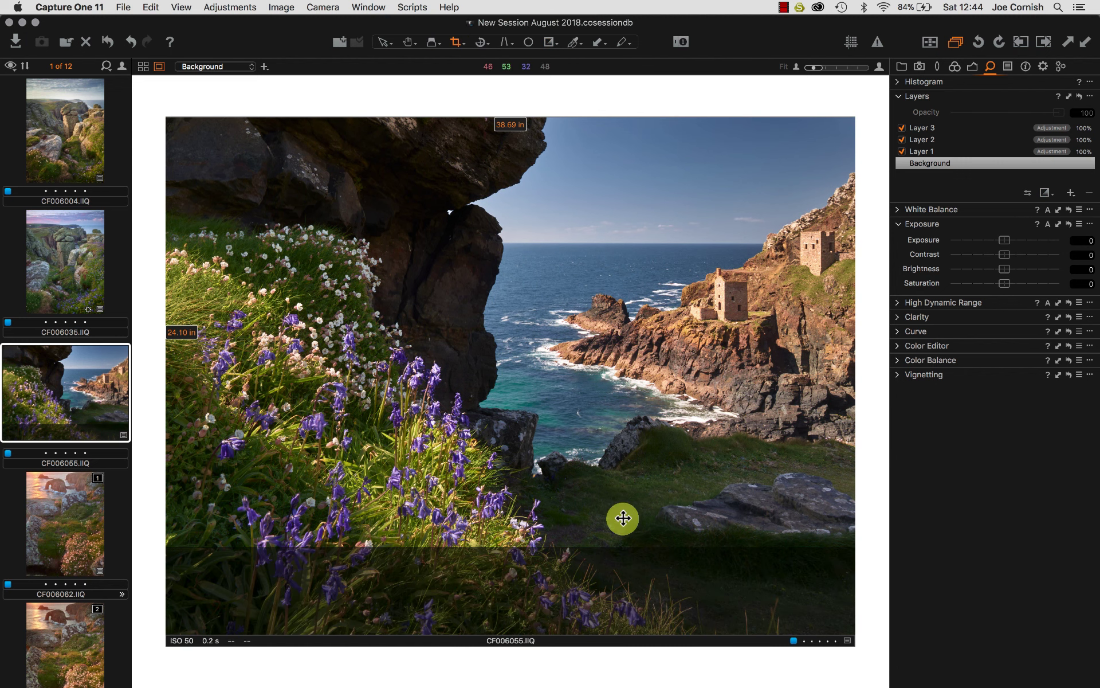
pyautogui.moveTo(604, 548); pyautogui.dragTo(611, 641)
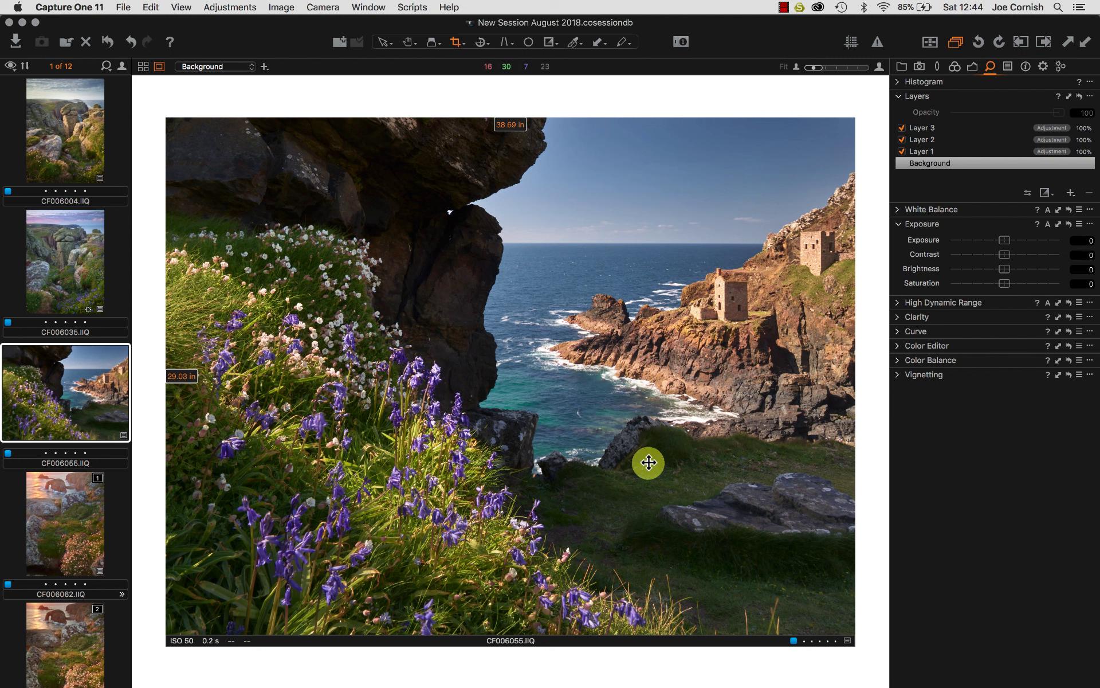
pyautogui.moveTo(575, 633); pyautogui.dragTo(573, 547)
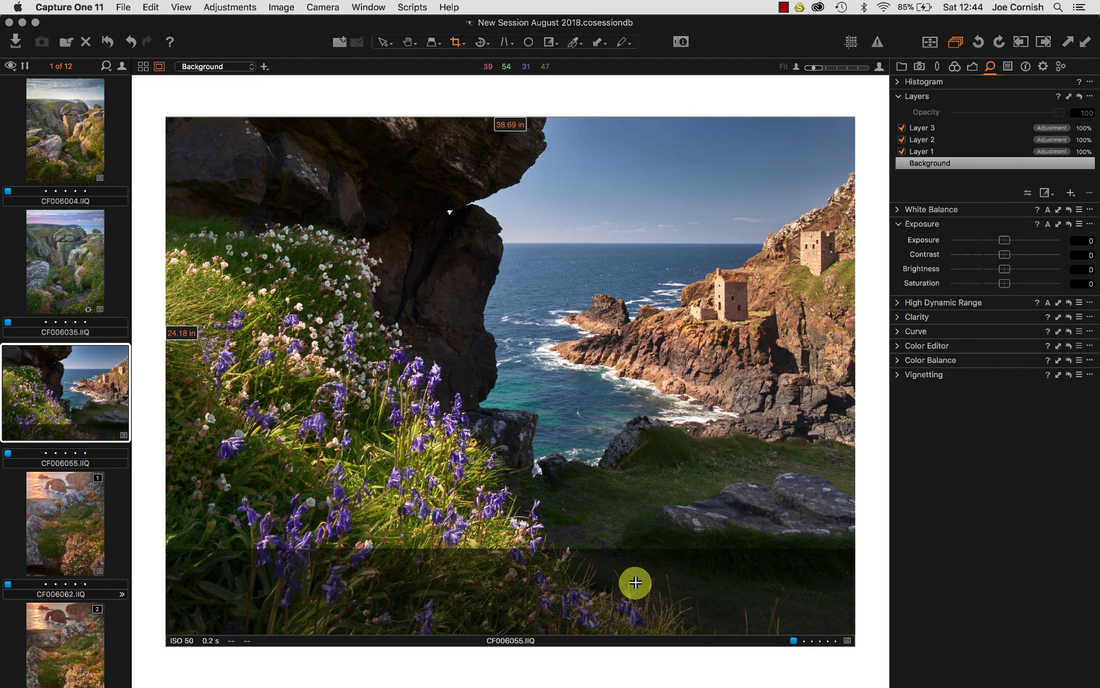
pyautogui.click(408, 43)
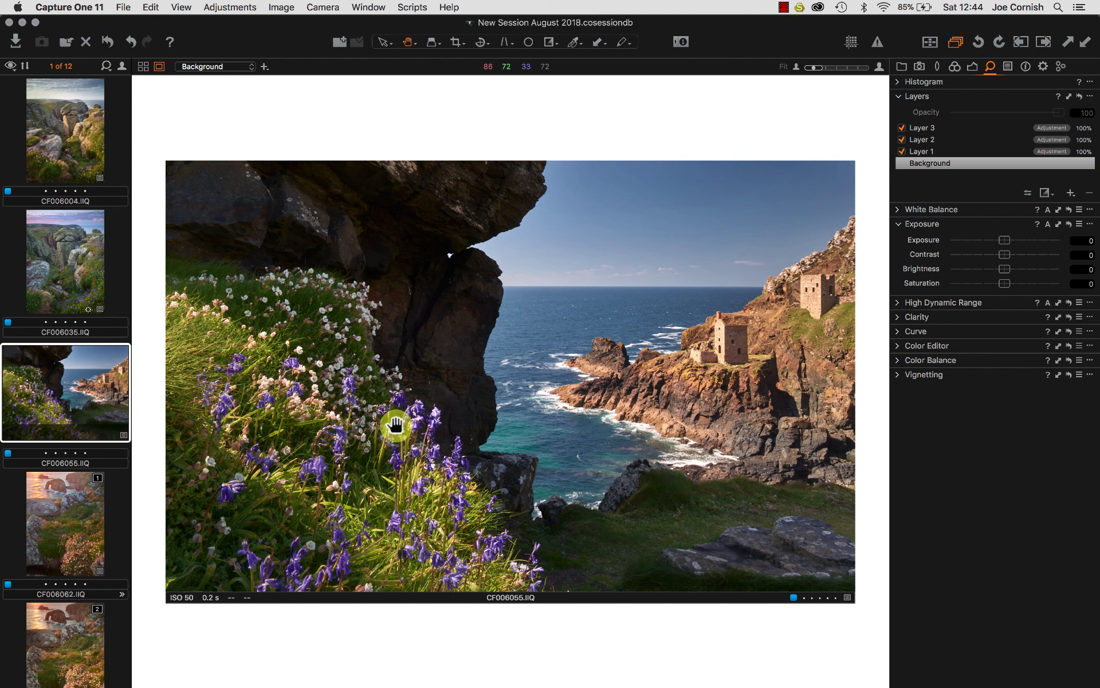
# - Briefly show the green focus mask over CF006055, hide it, and examine the bluebells and the dark rock edge at 100%
pyautogui.click(929, 43)
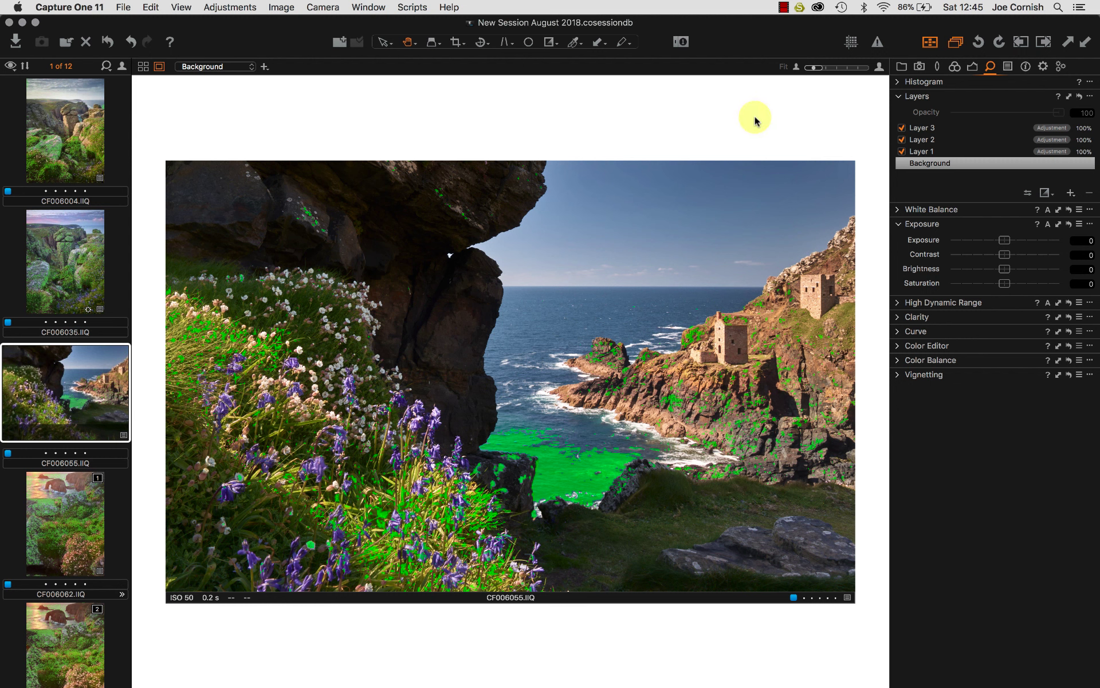
pyautogui.click(928, 45)
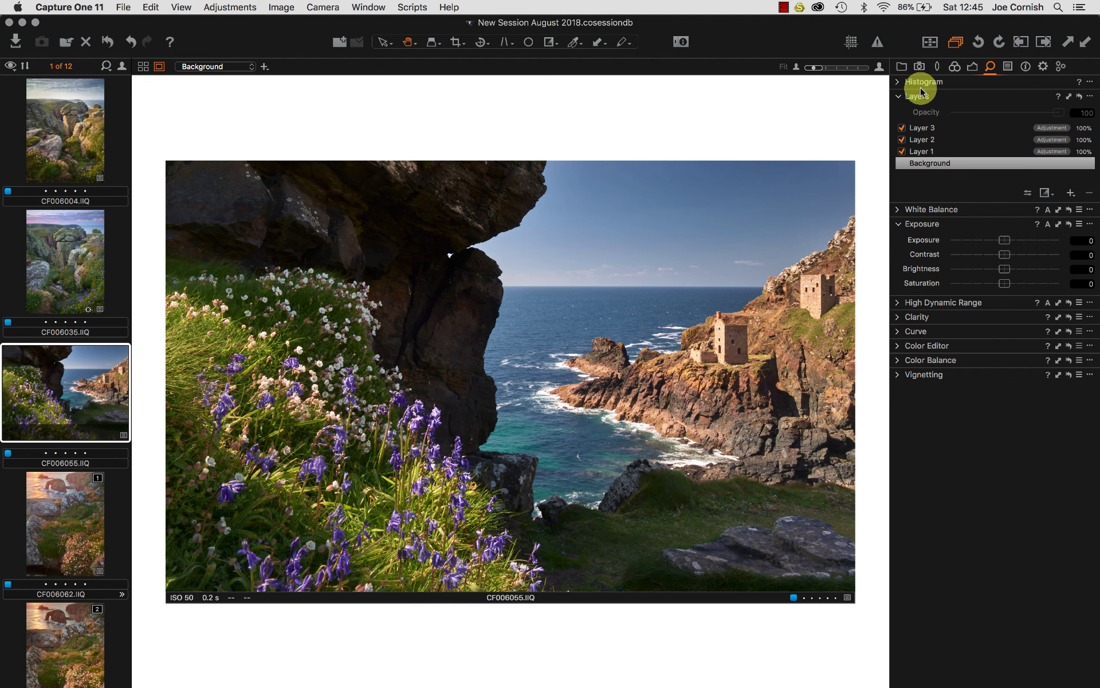
pyautogui.click(395, 437)
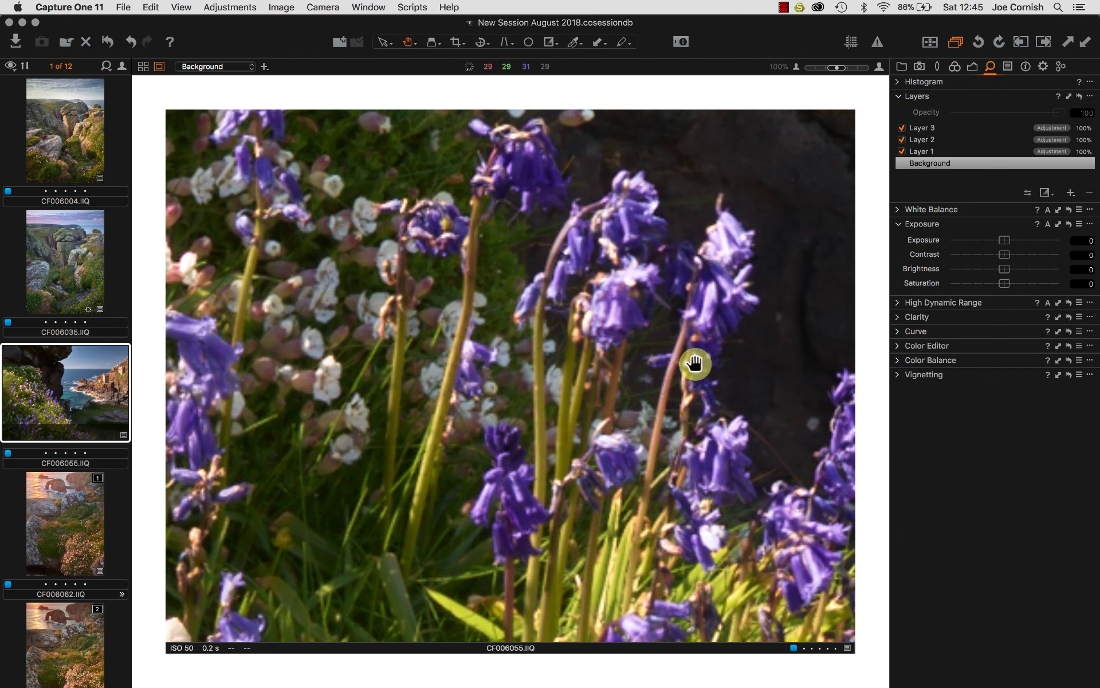
pyautogui.moveTo(693, 374); pyautogui.dragTo(489, 297)
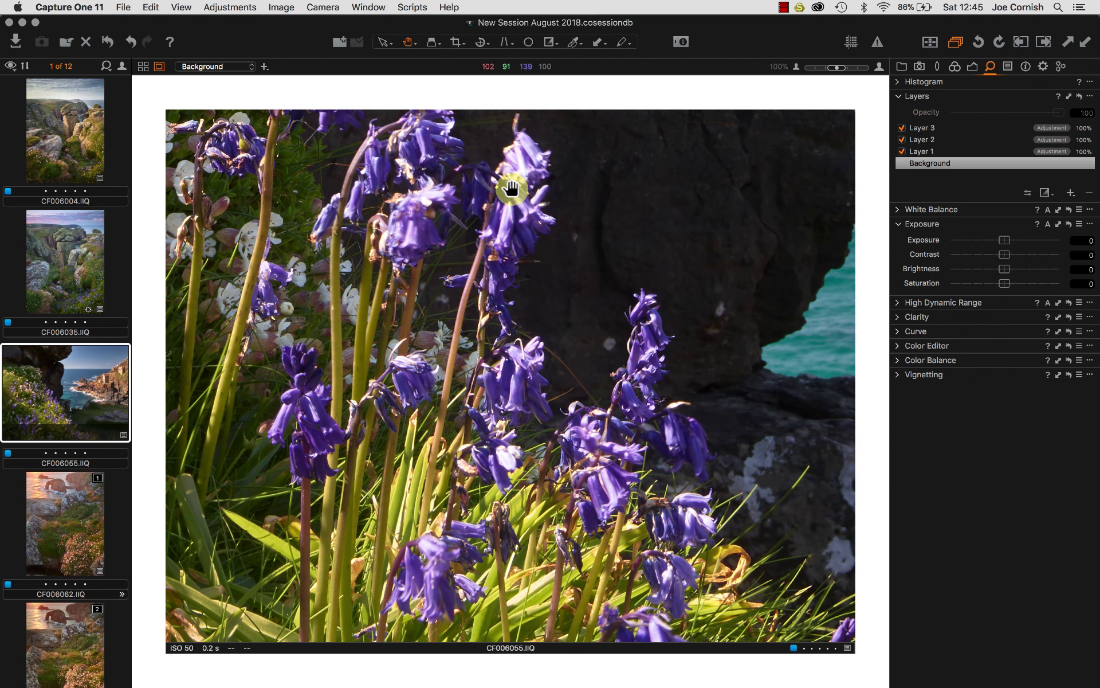
pyautogui.moveTo(641, 369); pyautogui.dragTo(319, 430)
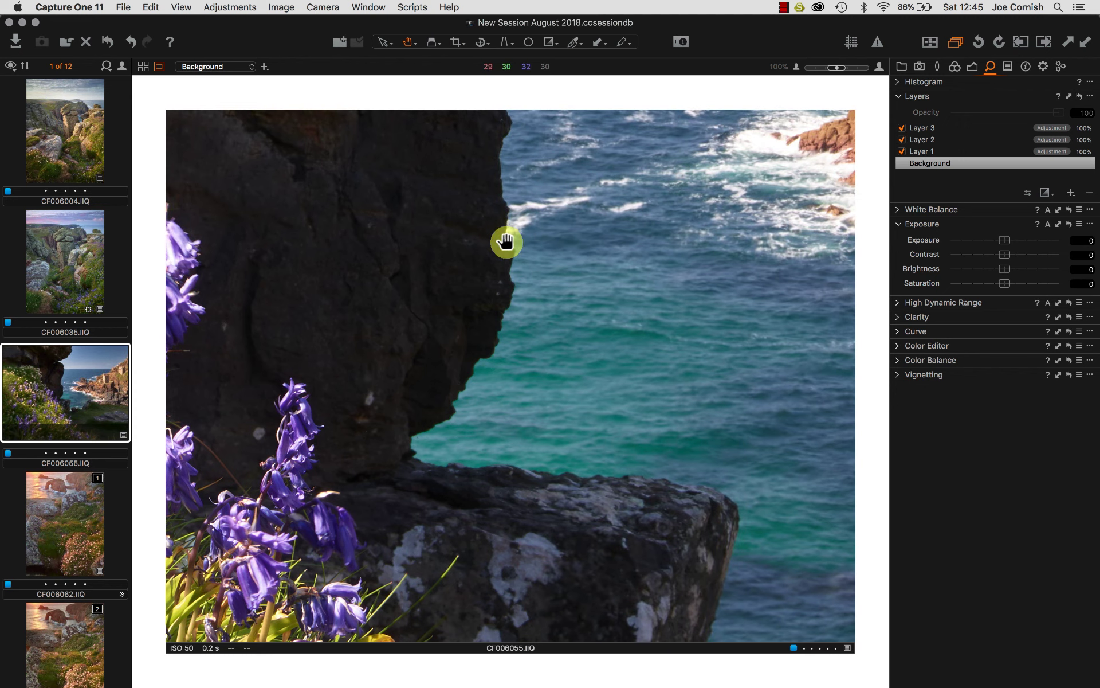
pyautogui.moveTo(457, 278); pyautogui.dragTo(449, 474)
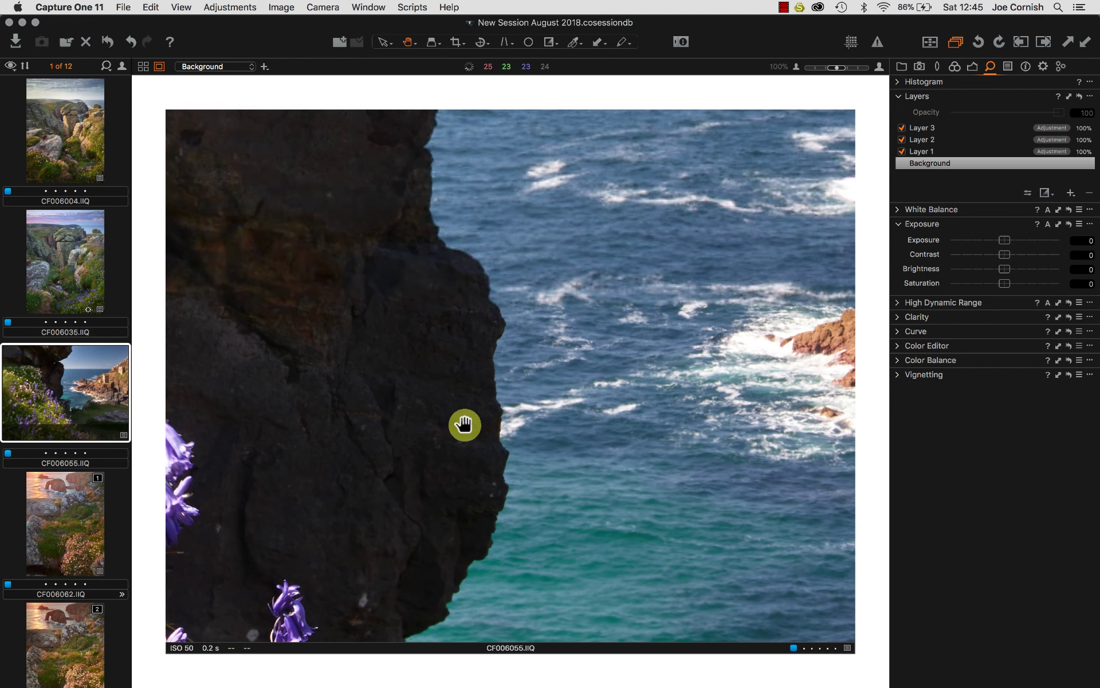
pyautogui.moveTo(415, 264); pyautogui.dragTo(422, 474)
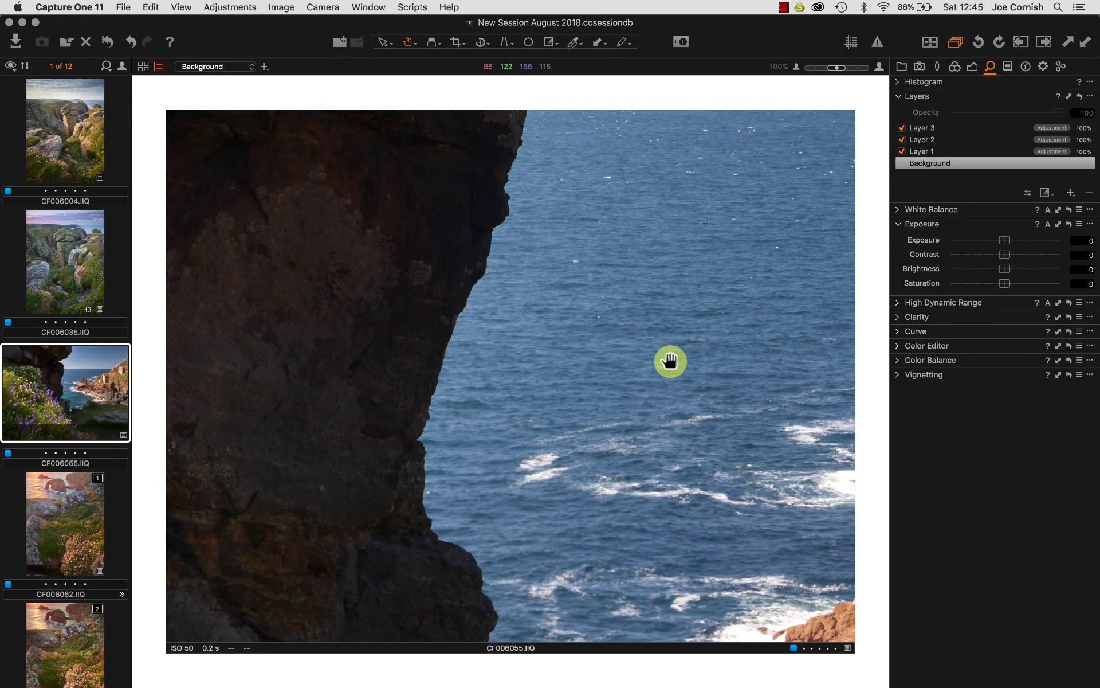
# - Examine the sea, sunlit headland and stone engine house at 100%, then display the whole image and its histogram
pyautogui.moveTo(683, 383); pyautogui.dragTo(329, 322)
pyautogui.moveTo(671, 567); pyautogui.dragTo(423, 321)
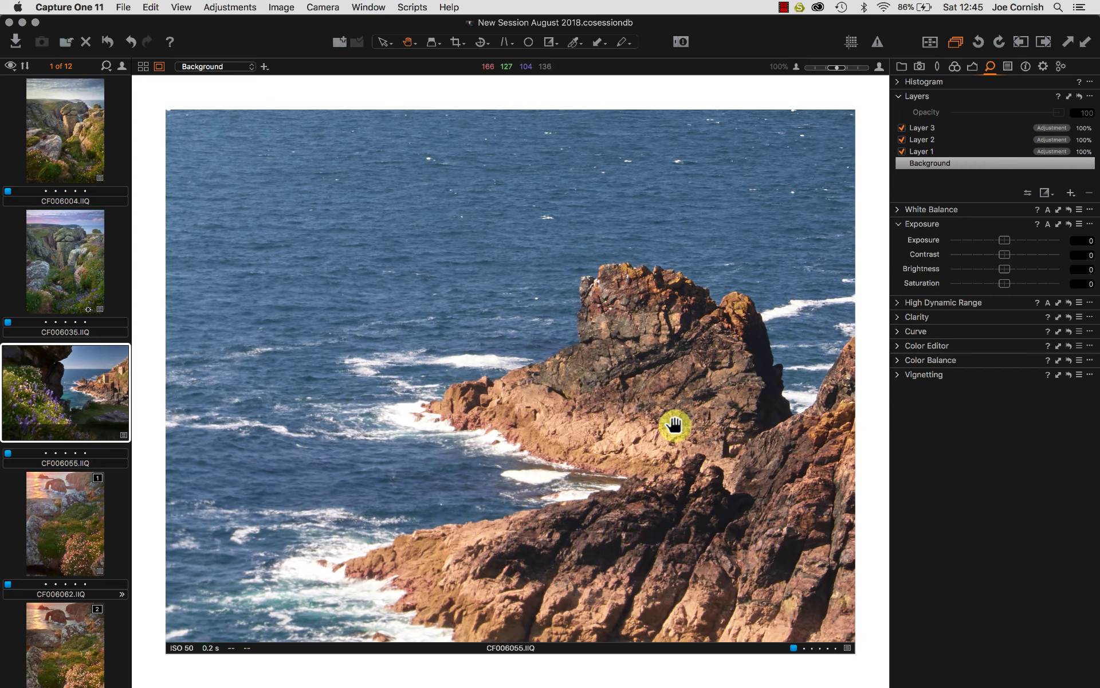
pyautogui.moveTo(687, 425); pyautogui.dragTo(270, 313)
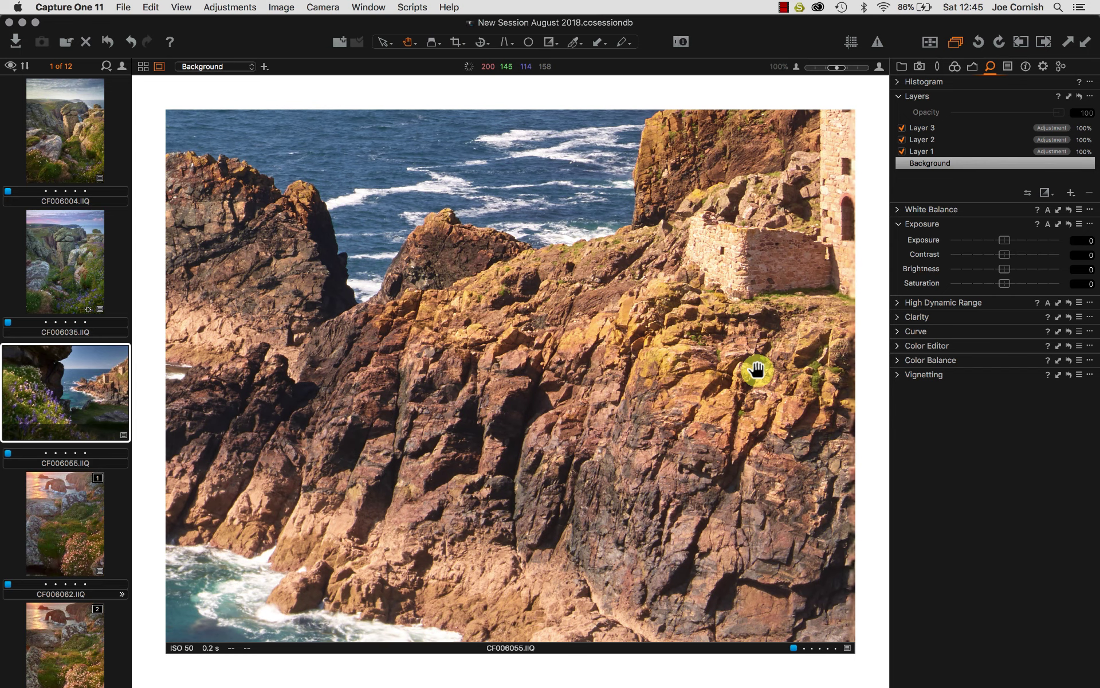
pyautogui.moveTo(787, 363); pyautogui.dragTo(484, 408)
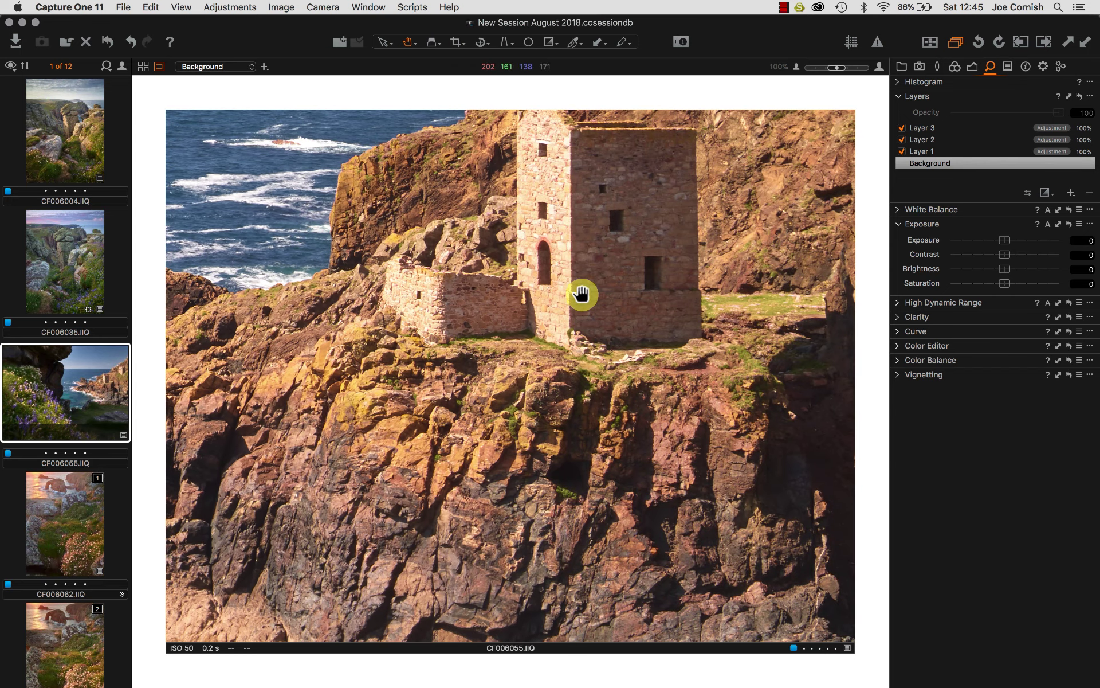
pyautogui.click(529, 280)
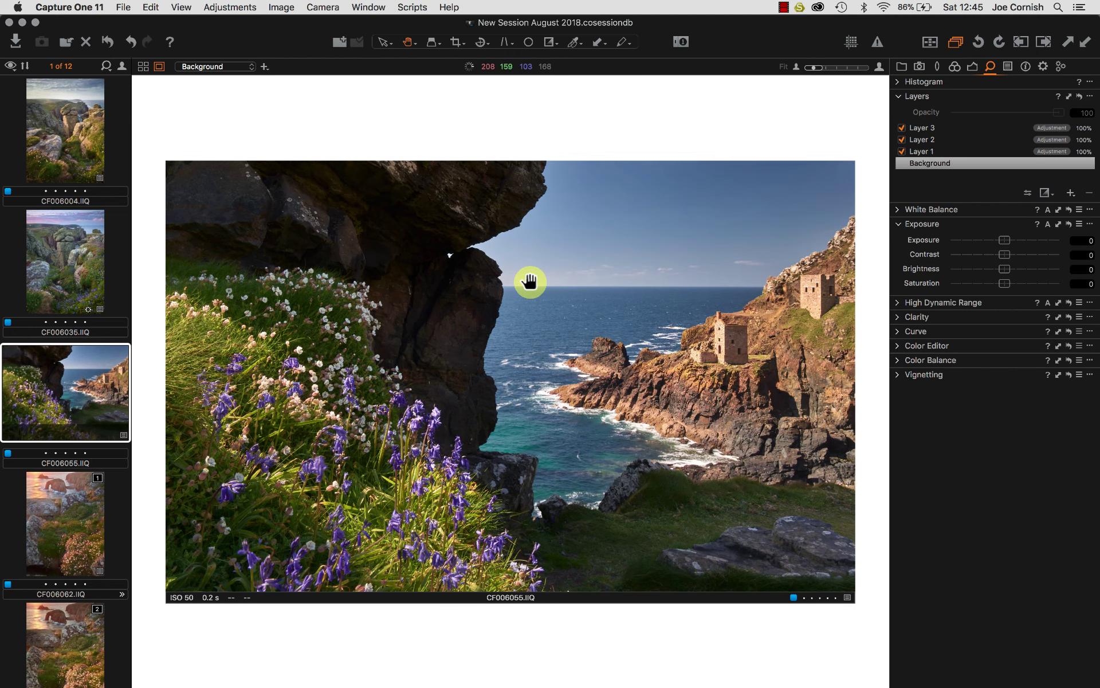
pyautogui.click(897, 82)
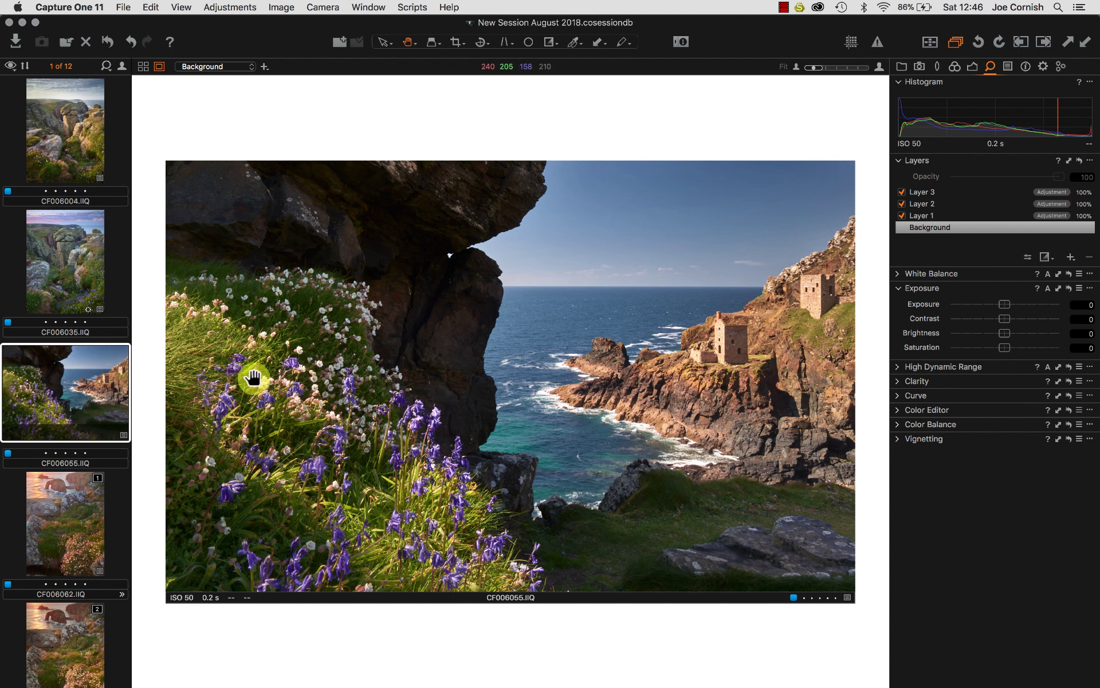
# - Select variants 1 and 2 of CF006062 and display them side by side with variant 2 as the active image
pyautogui.scroll(-3, 119, 532)
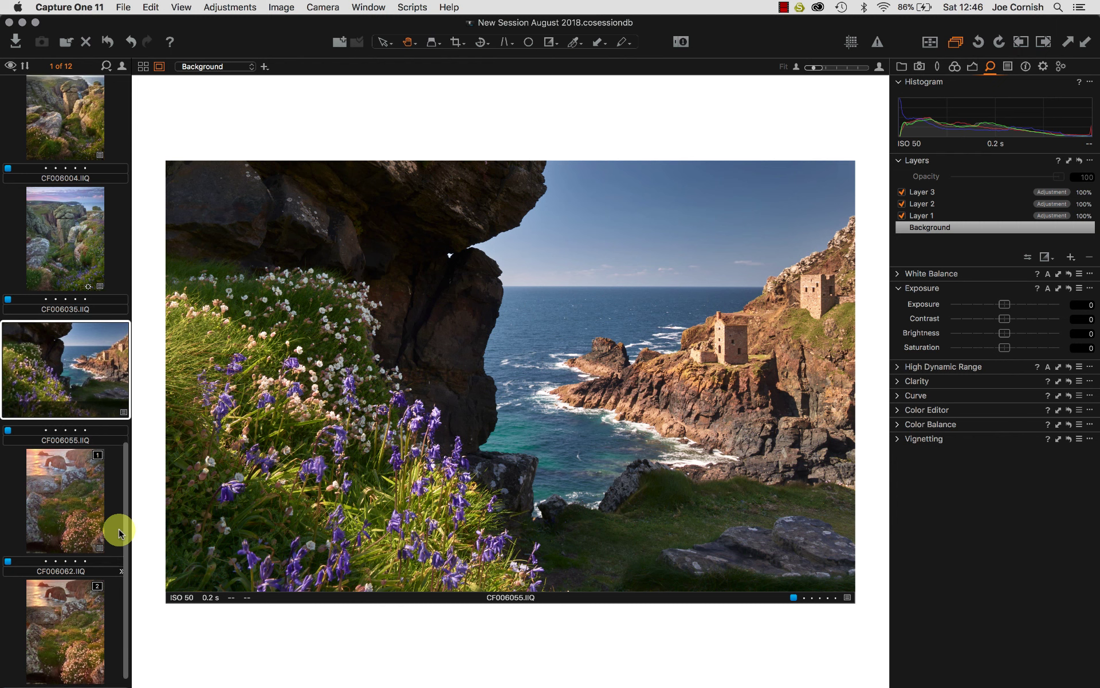
pyautogui.click(43, 453)
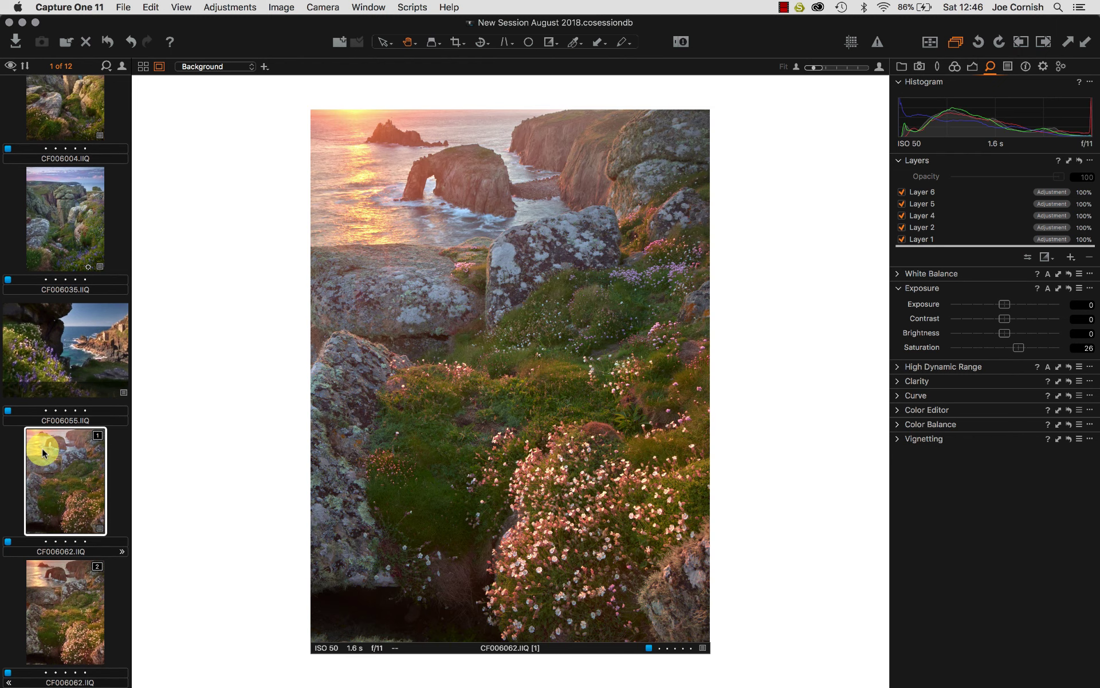
pyautogui.keyDown('super'); pyautogui.click(65, 647); pyautogui.keyUp('super')
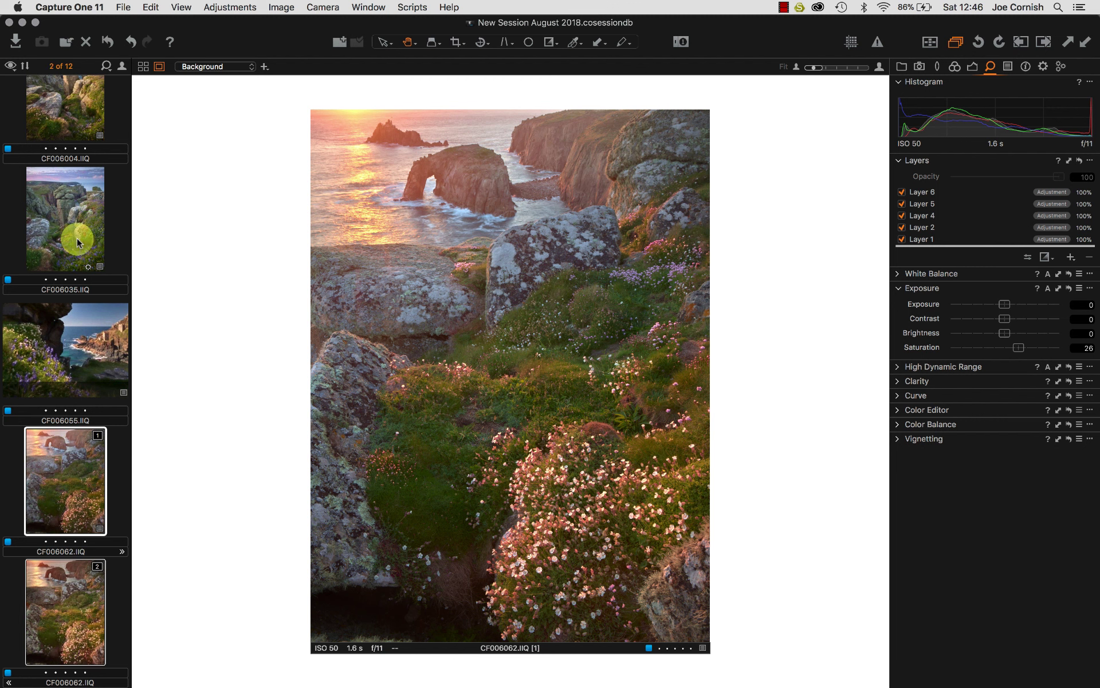
pyautogui.click(143, 67)
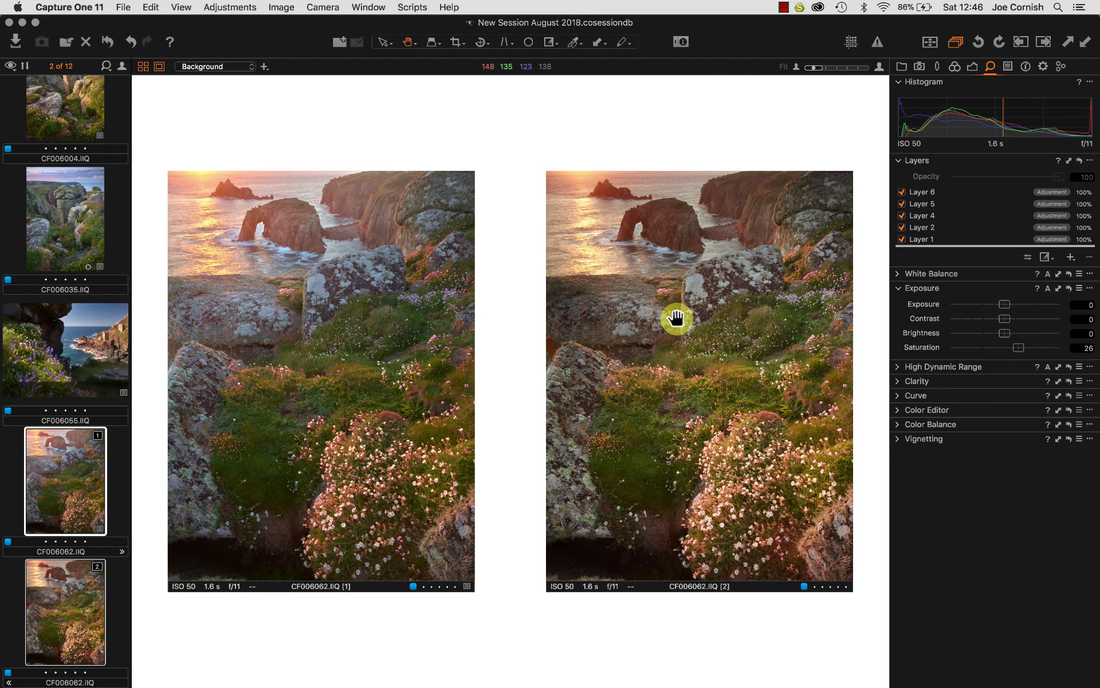
pyautogui.click(679, 413)
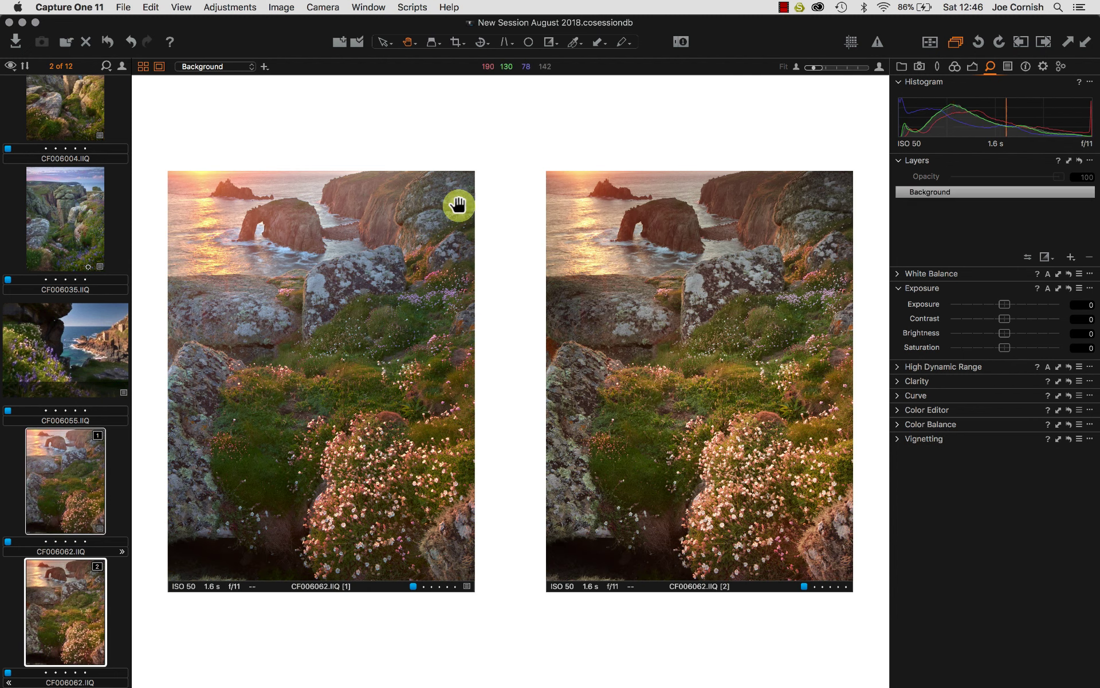
# - View variant 2 of CF006062 alone, check the sunlit sea at 100%, and return to the side-by-side comparison
pyautogui.click(143, 67)
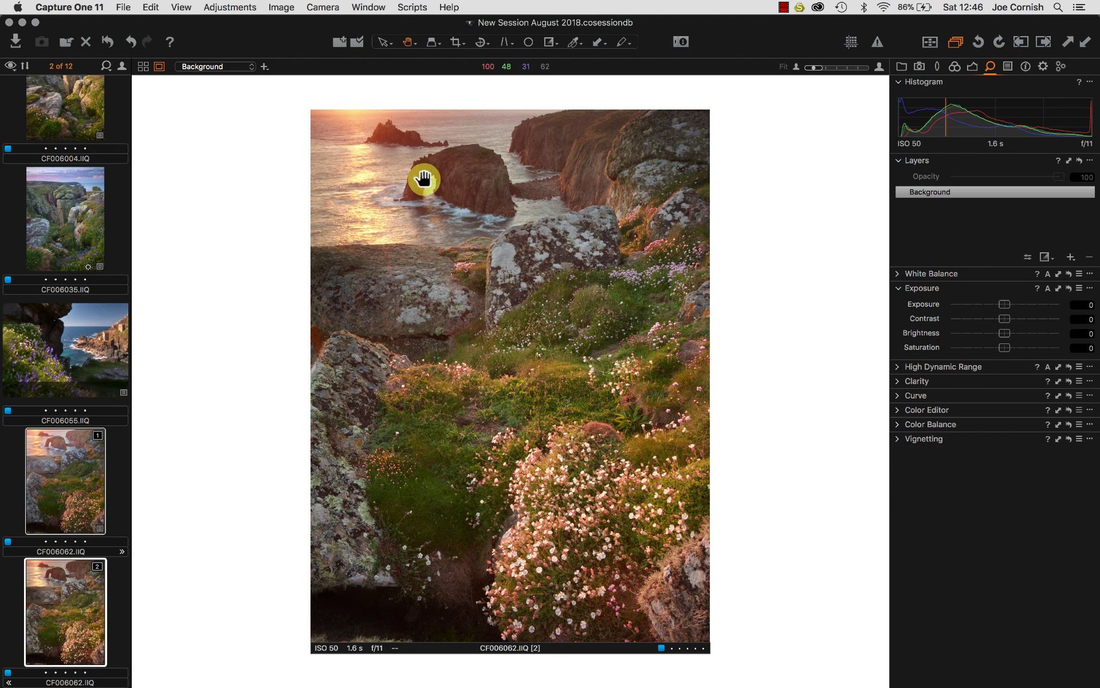
pyautogui.click(361, 181)
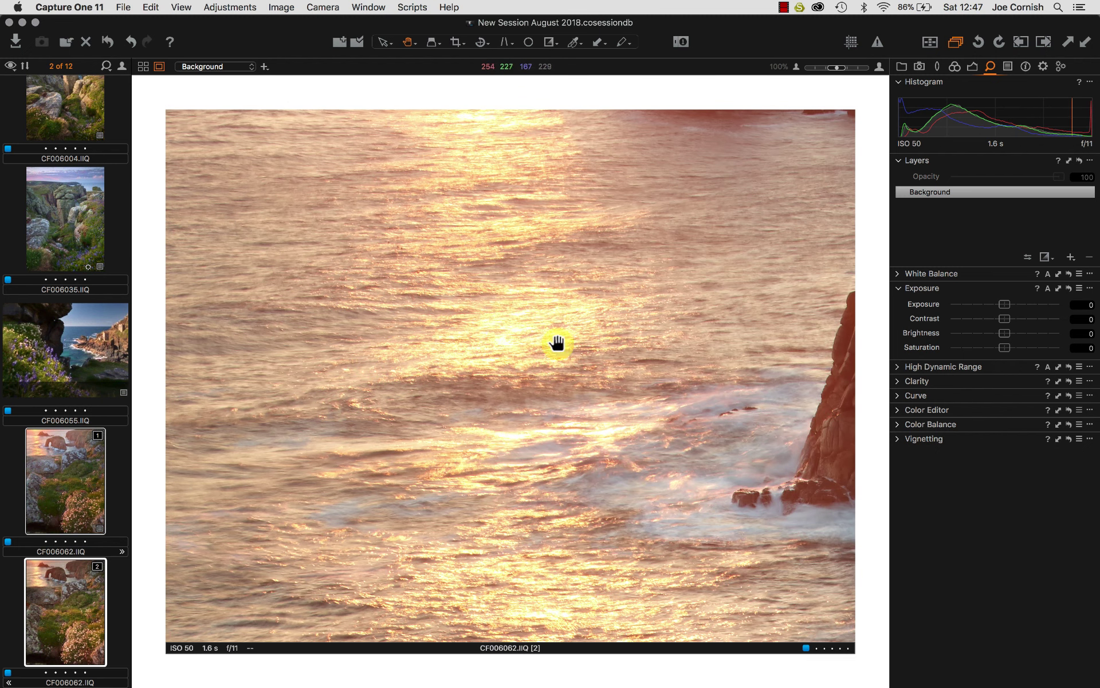
pyautogui.click(475, 329)
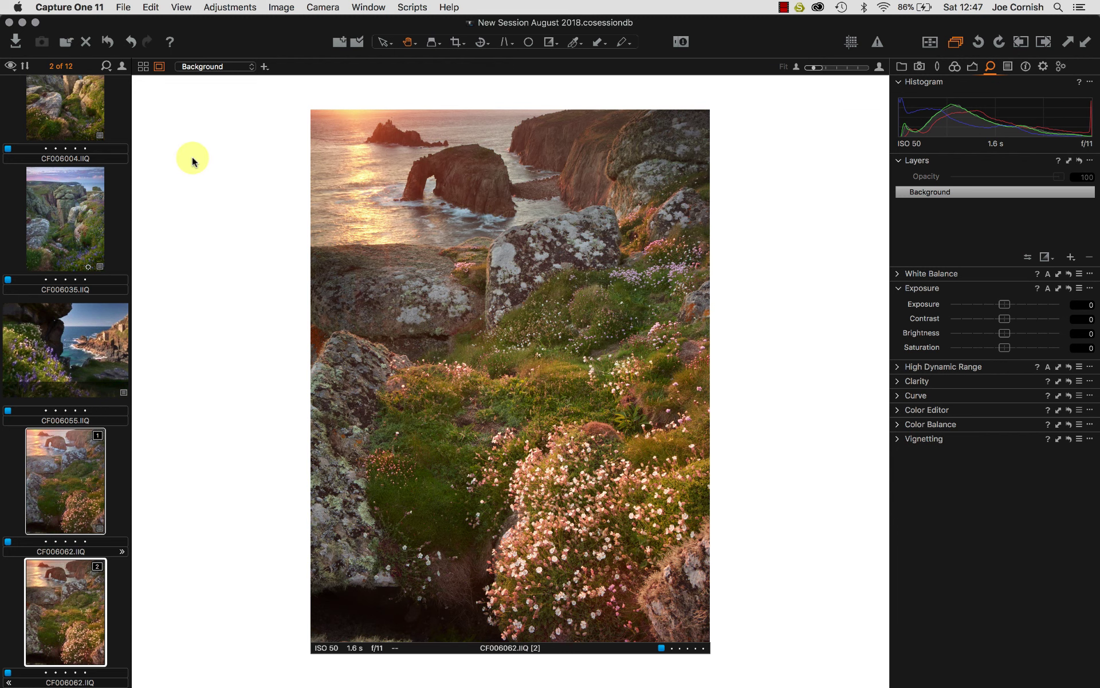
pyautogui.click(144, 68)
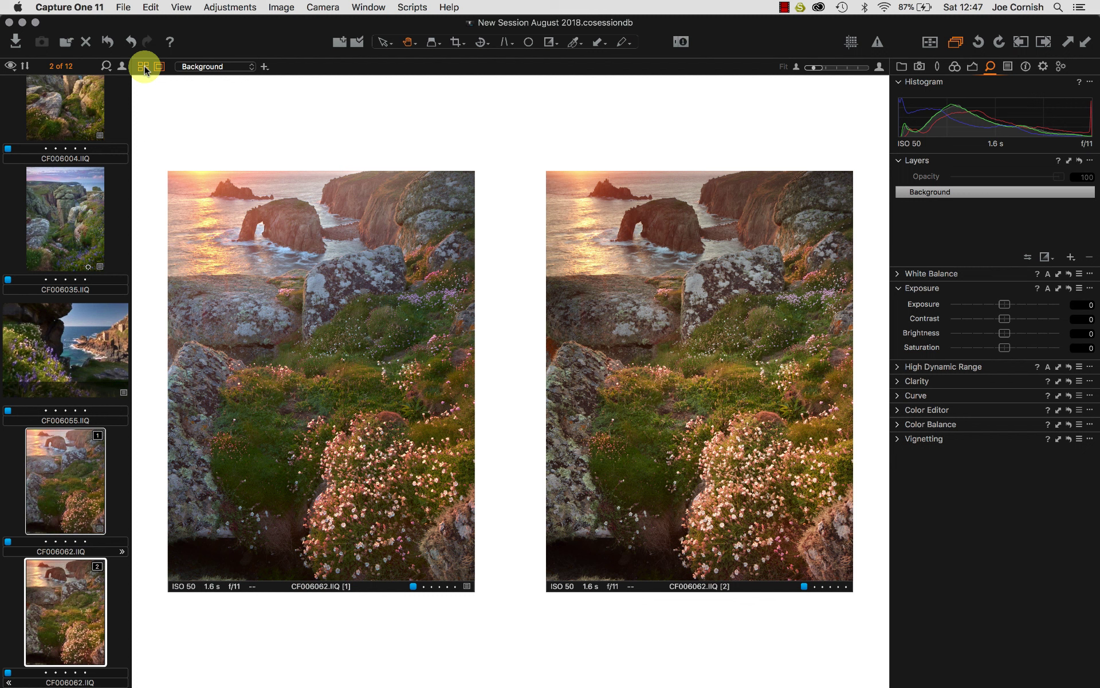
# - Examine variant 1's layers and expand the White Balance settings to compare them between the two CF006062 variants
pyautogui.click(272, 294)
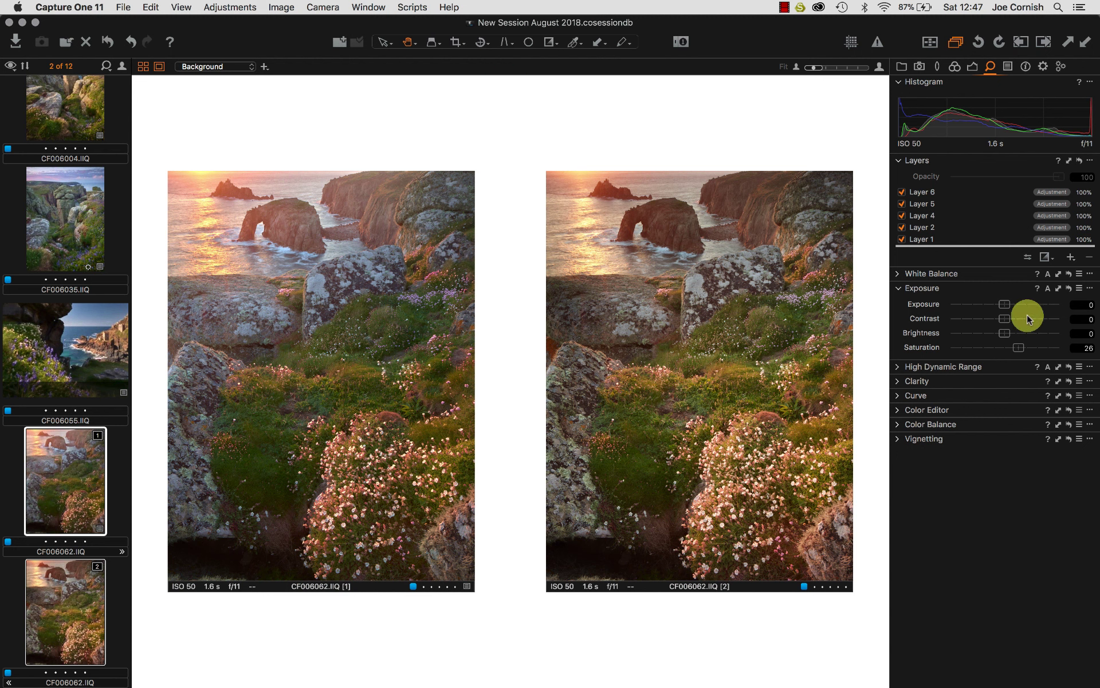
pyautogui.scroll(-1, 999, 209)
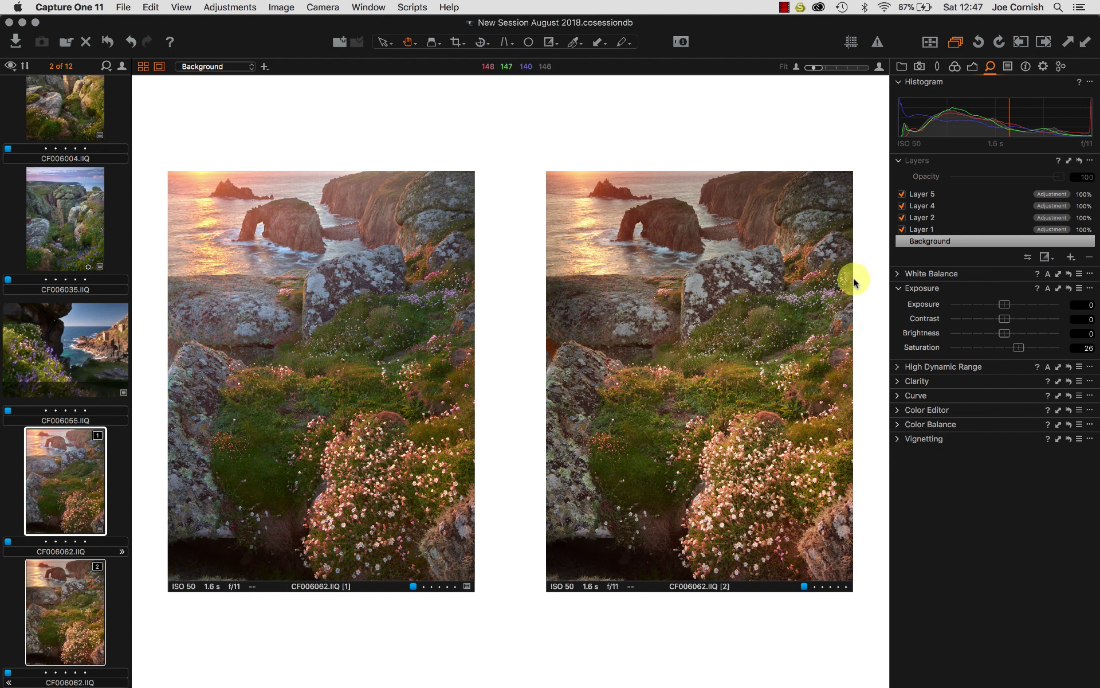
pyautogui.click(898, 274)
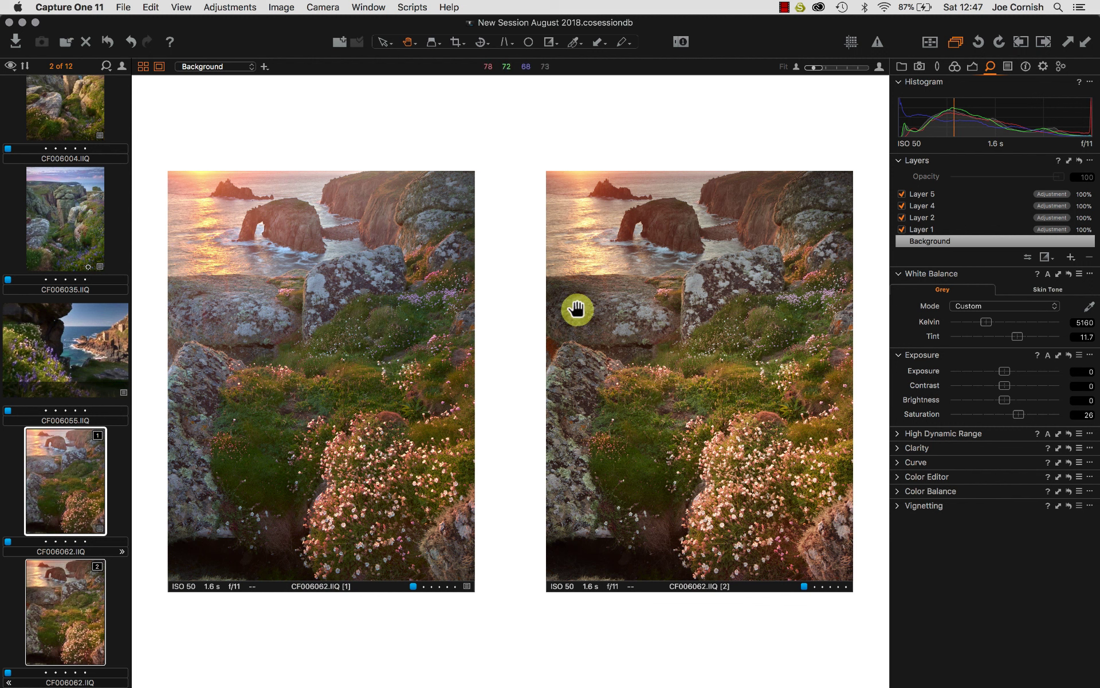
pyautogui.click(576, 308)
pyautogui.click(352, 320)
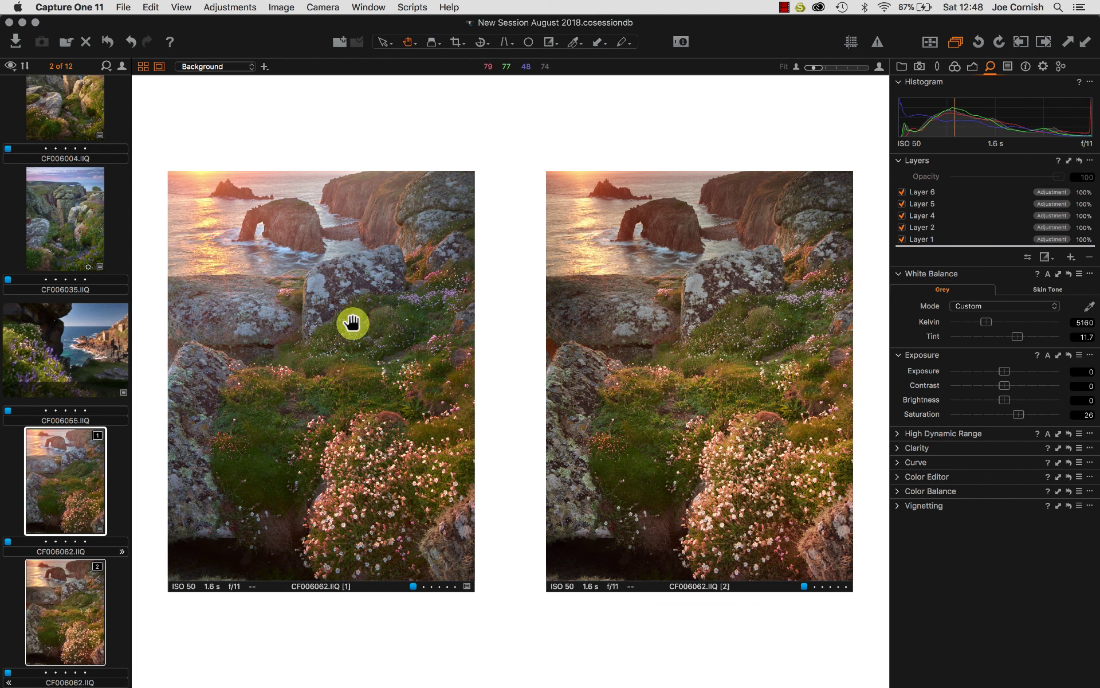
pyautogui.click(599, 312)
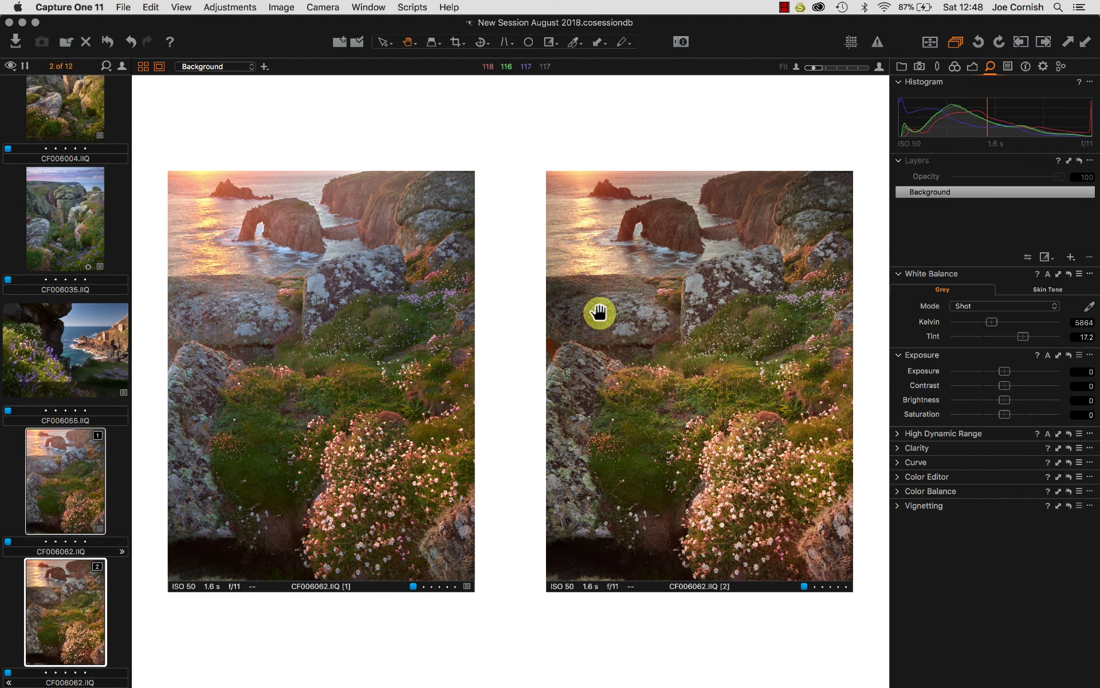
pyautogui.click(411, 351)
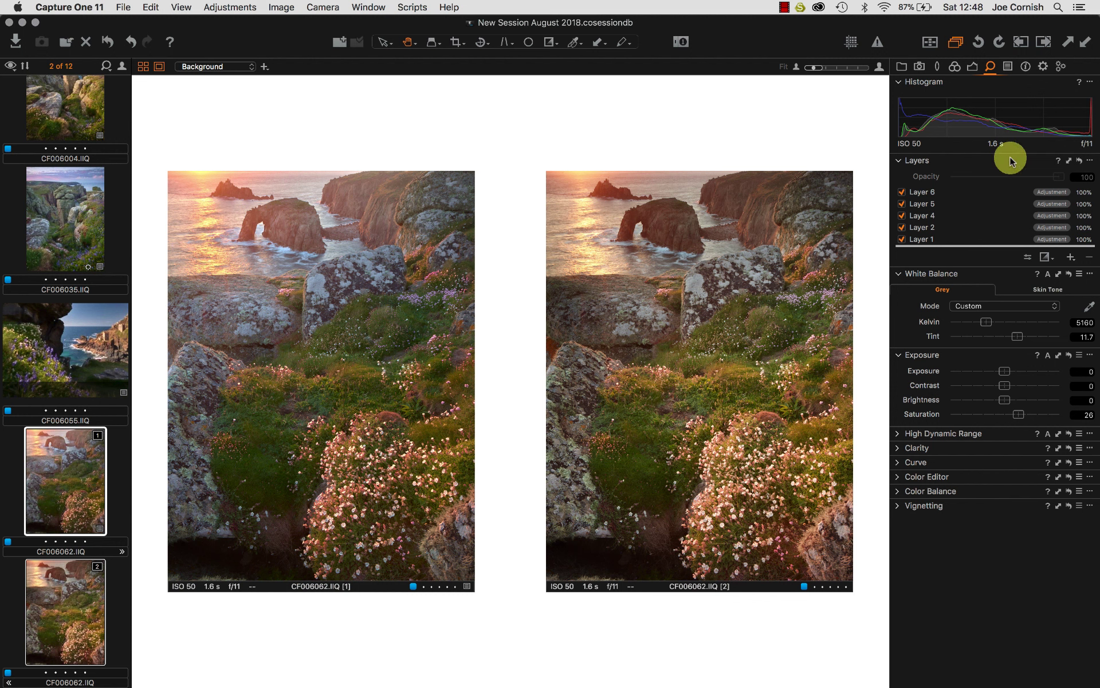
# - Show the Base Characteristics settings and compare the ICC profile and curve of the two CF006062 variants
pyautogui.click(955, 67)
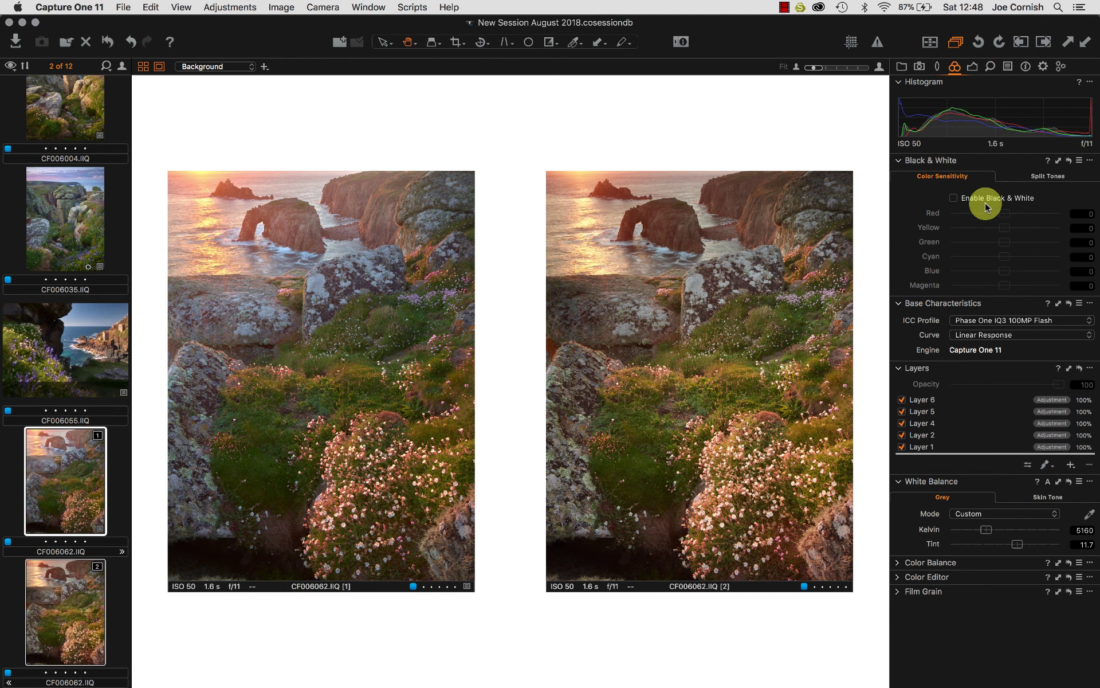
pyautogui.click(659, 359)
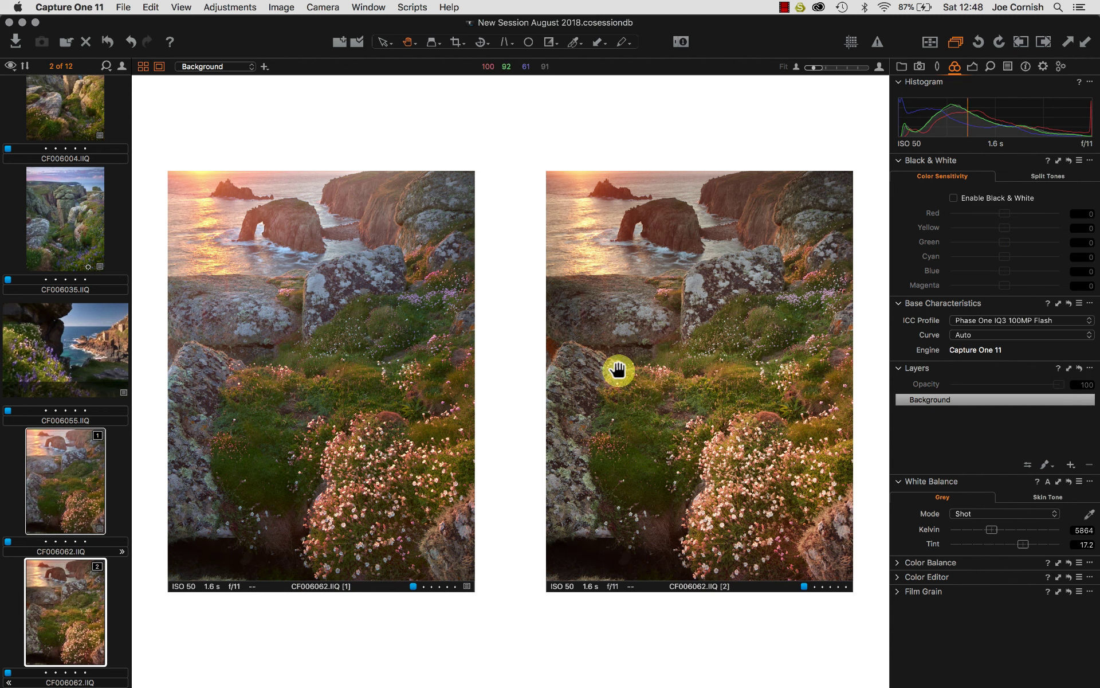
pyautogui.click(332, 410)
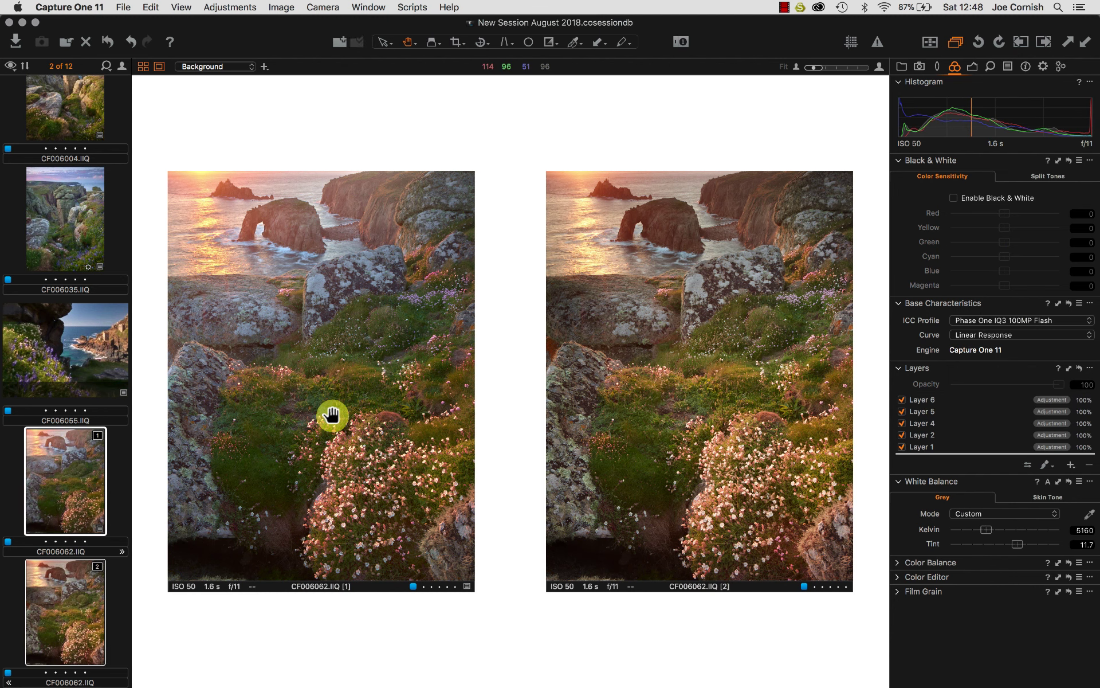
pyautogui.click(749, 372)
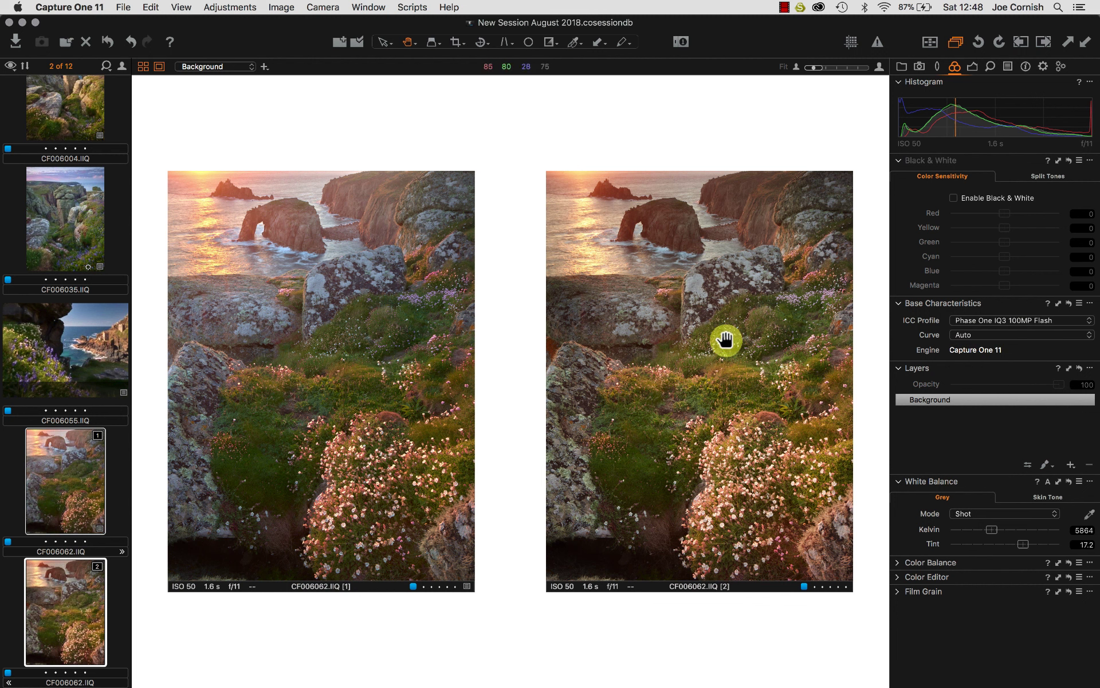
pyautogui.click(317, 404)
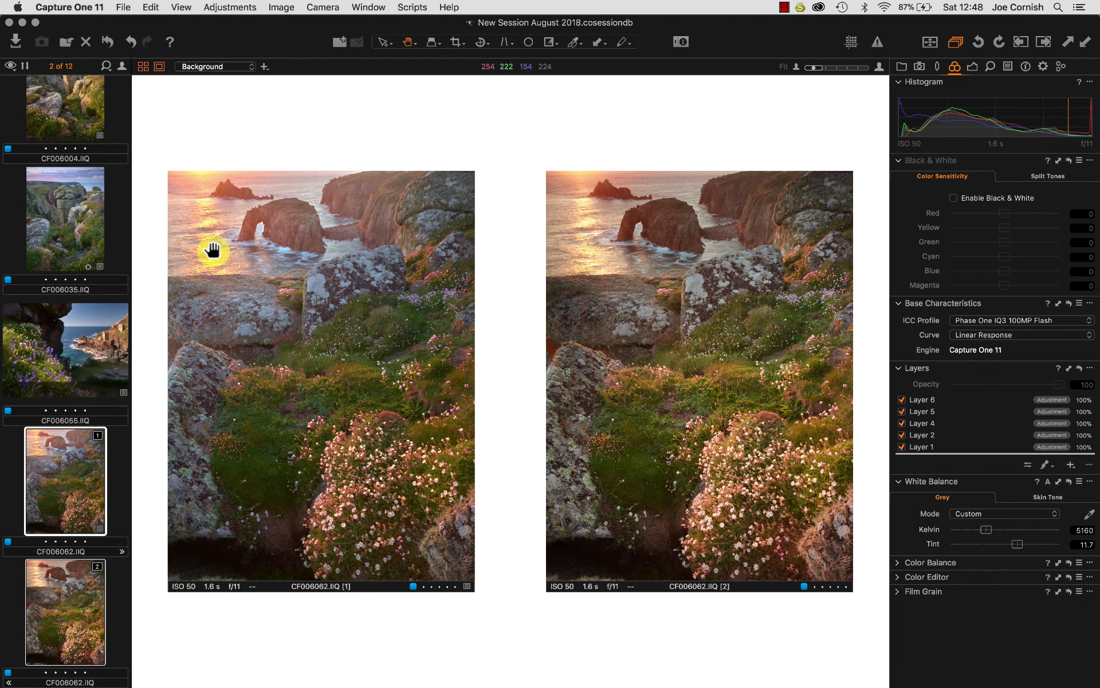
# - Enlarge both CF006062 variants to 100% and align them on the same patch of sunlit sea
pyautogui.moveTo(212, 250); pyautogui.dragTo(292, 331)
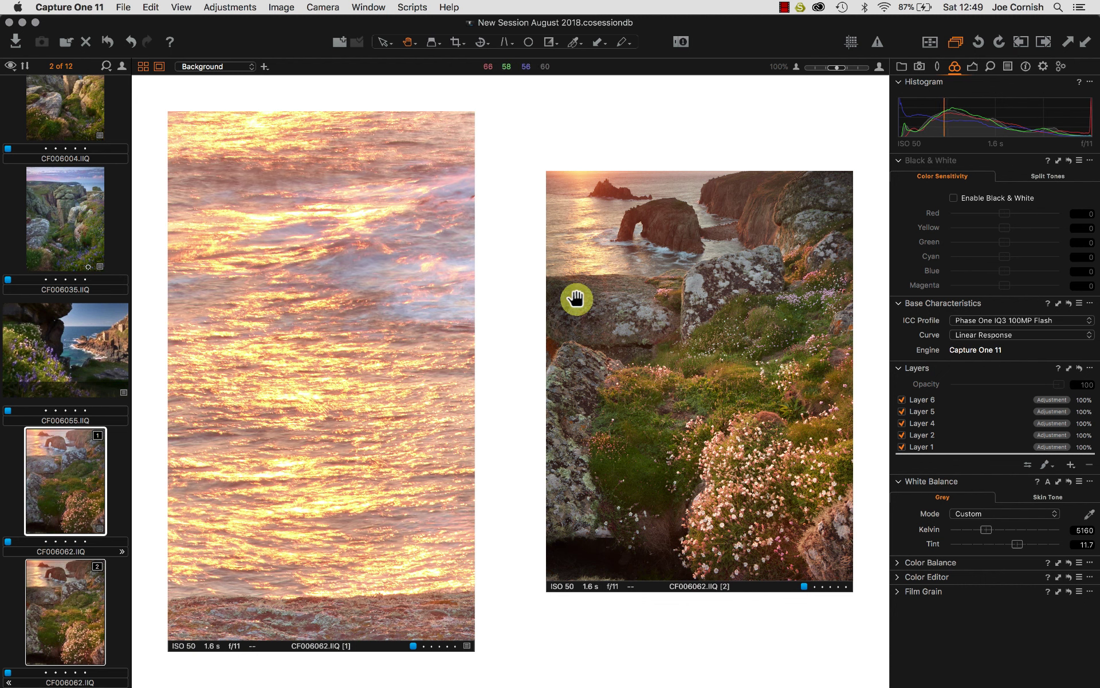
pyautogui.click(585, 228)
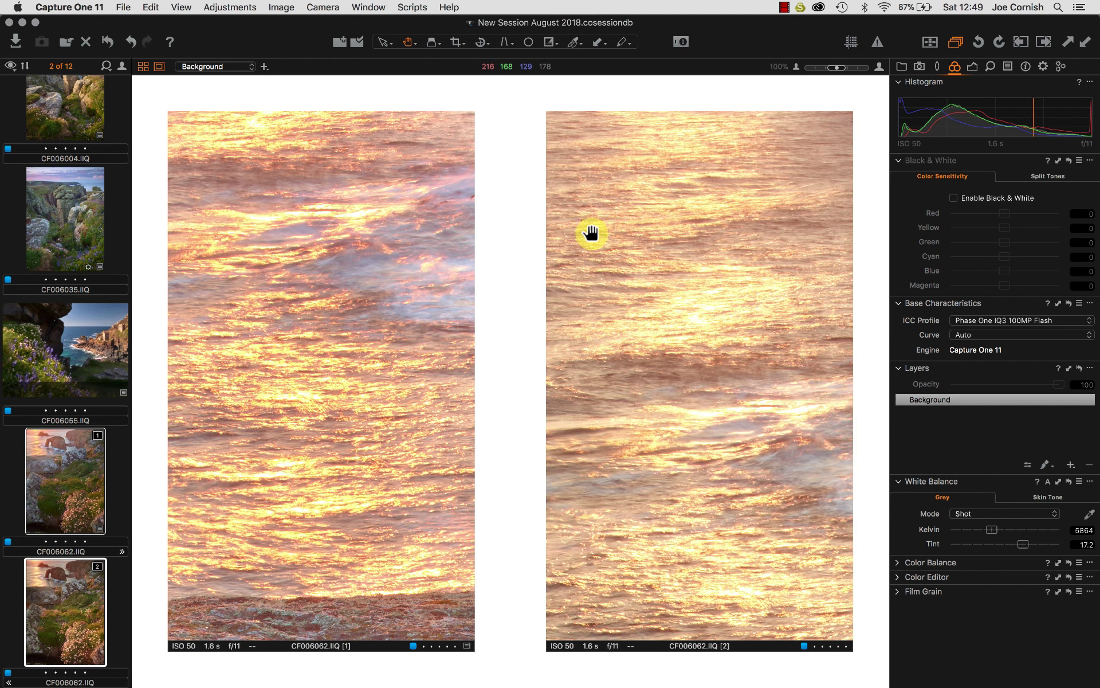
pyautogui.moveTo(386, 266); pyautogui.dragTo(341, 344)
pyautogui.moveTo(725, 422); pyautogui.dragTo(662, 314)
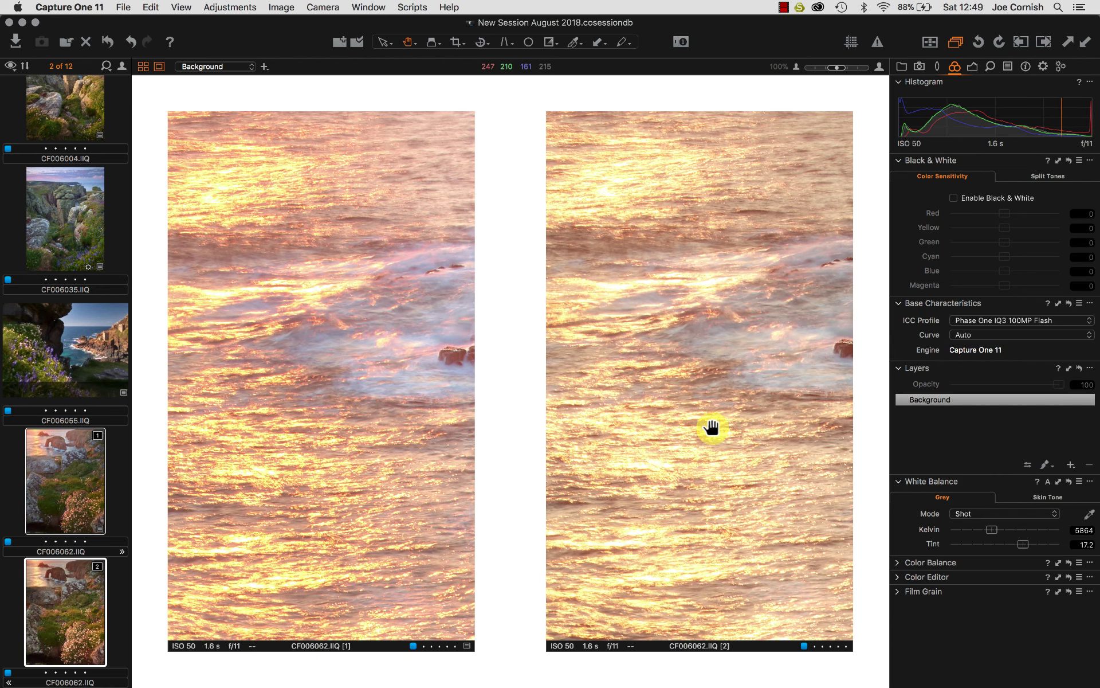
pyautogui.moveTo(756, 417); pyautogui.dragTo(752, 412)
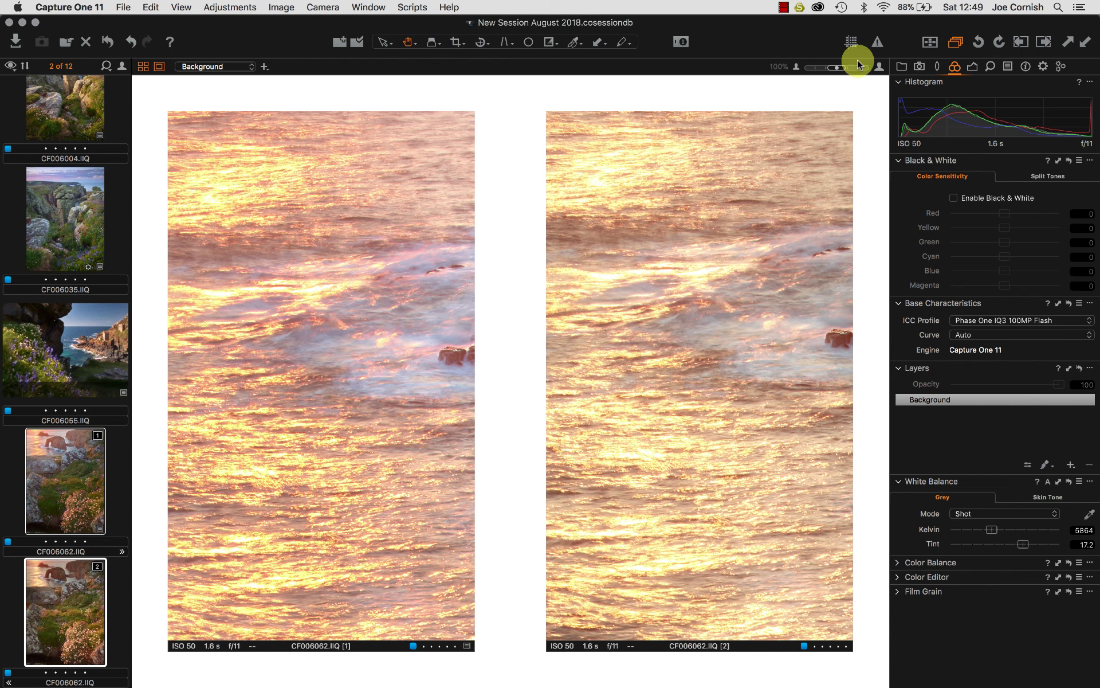
# - Compare the sea highlights in both variants with the exposure warning on and off, and fit both whole images in view again
pyautogui.click(877, 43)
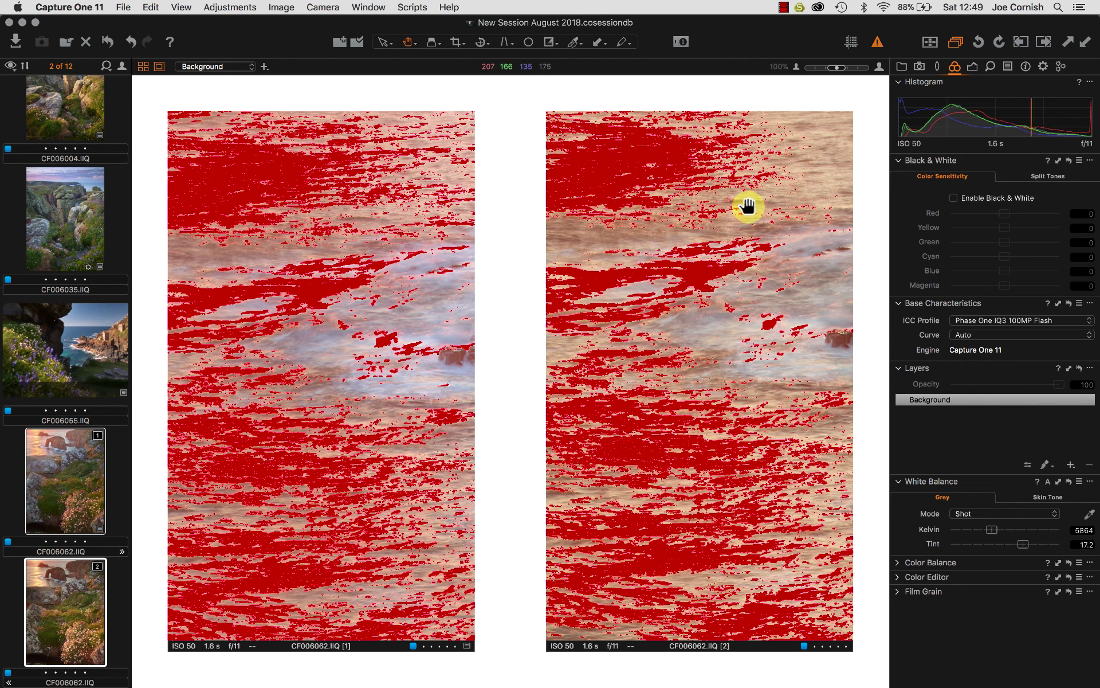
pyautogui.click(877, 43)
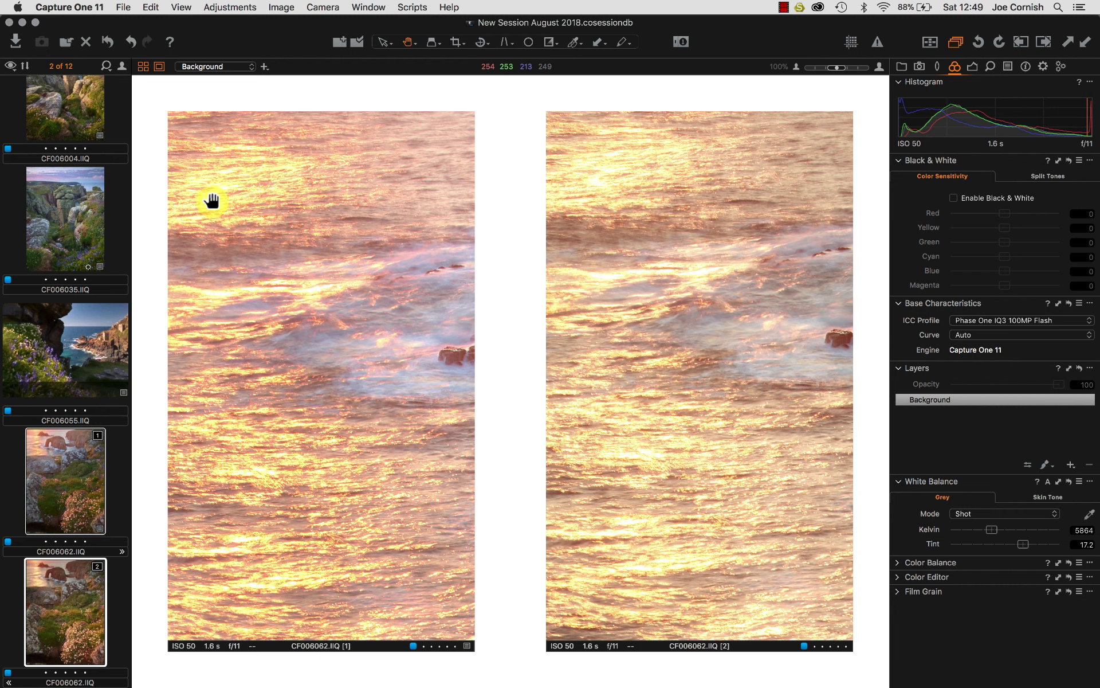
pyautogui.click(399, 246)
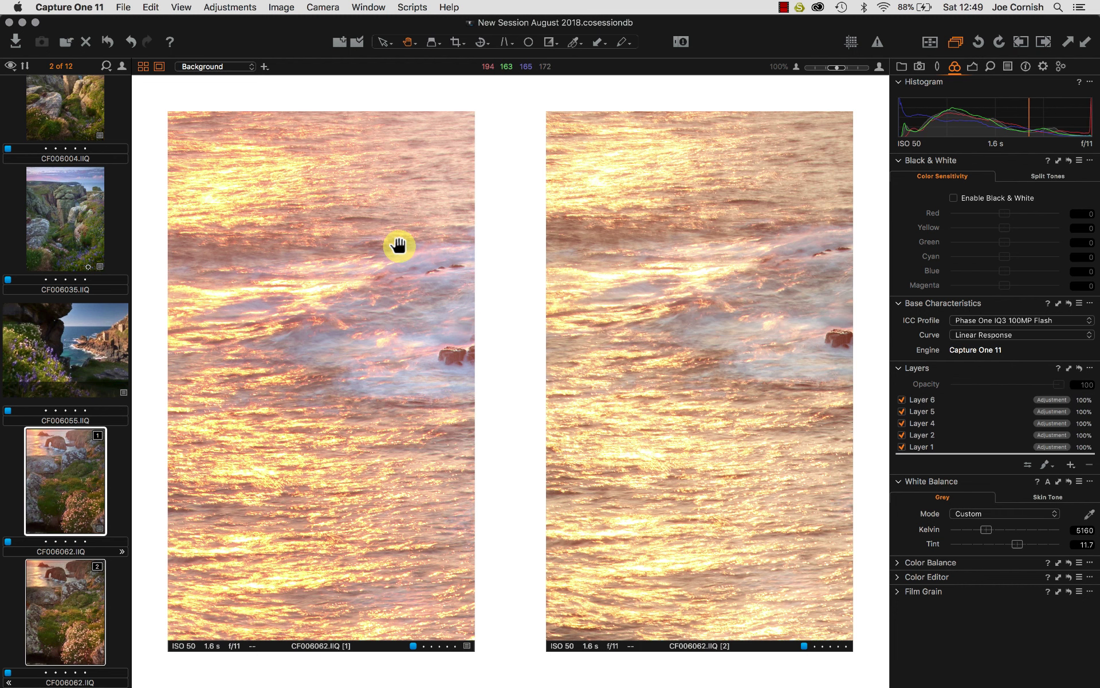
pyautogui.click(398, 246)
pyautogui.doubleClick(774, 321)
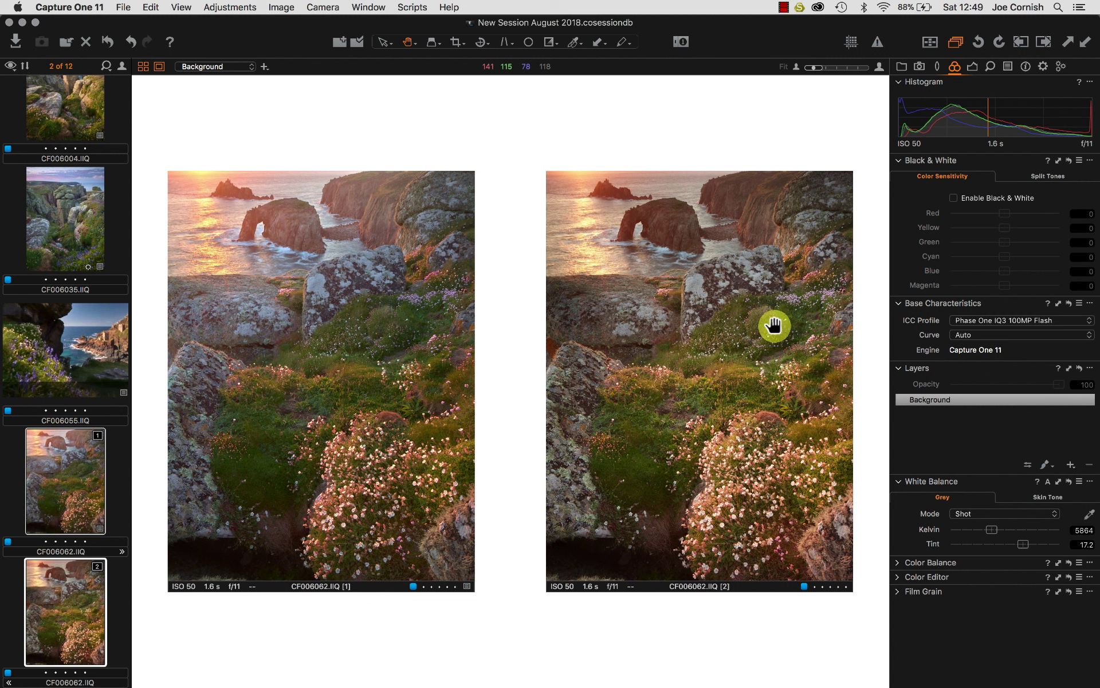